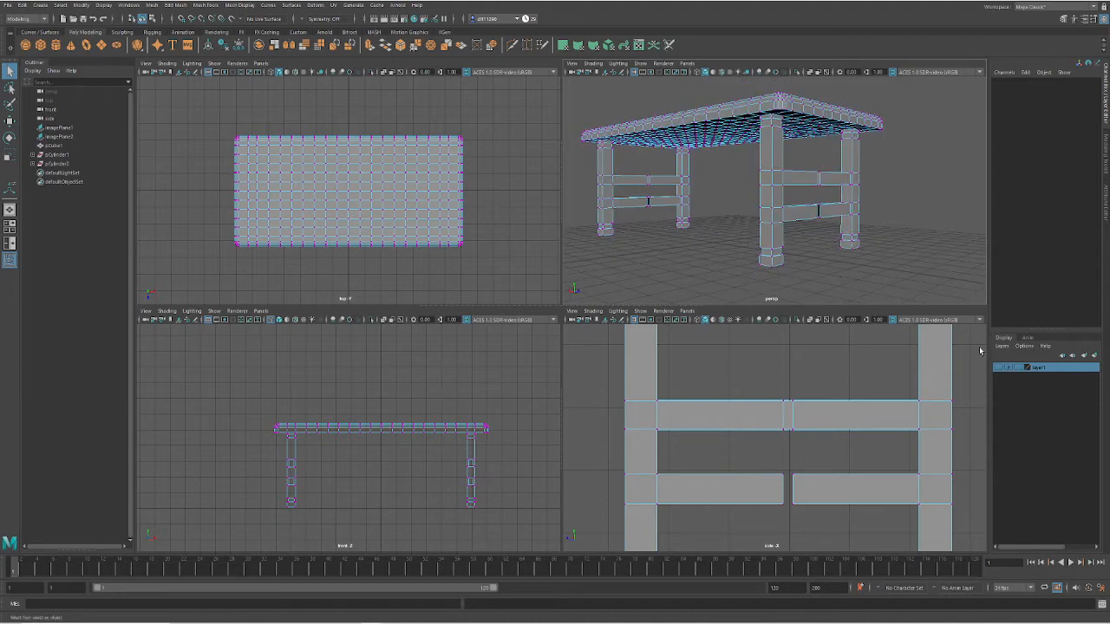
Show the layer1 reference images for a check against the table, and hide them again
left_click(998, 366)
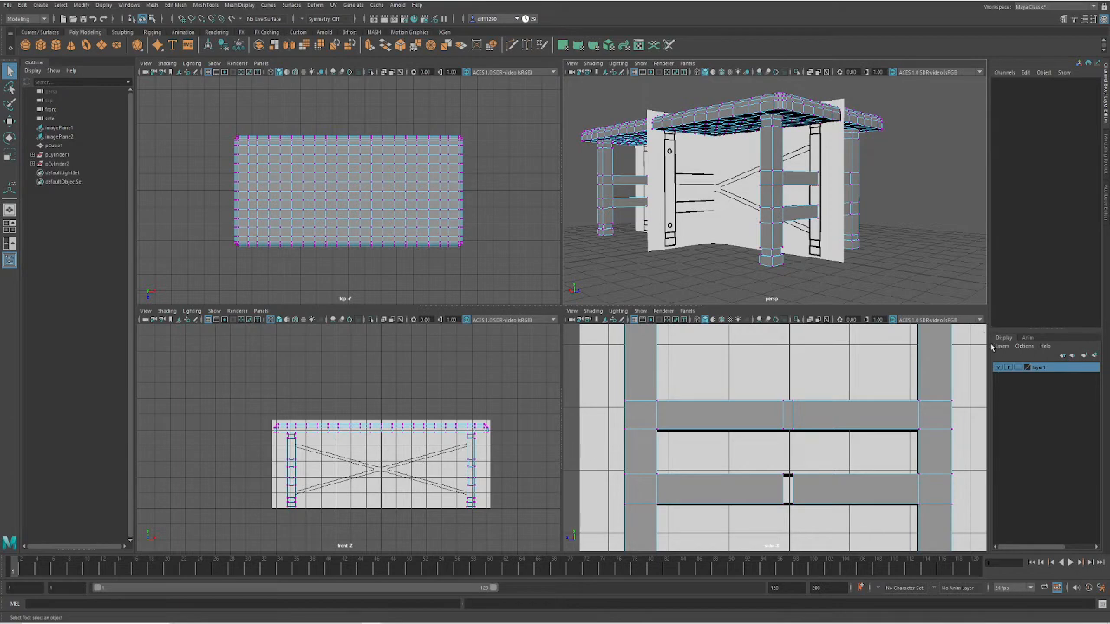
left_click(1002, 369)
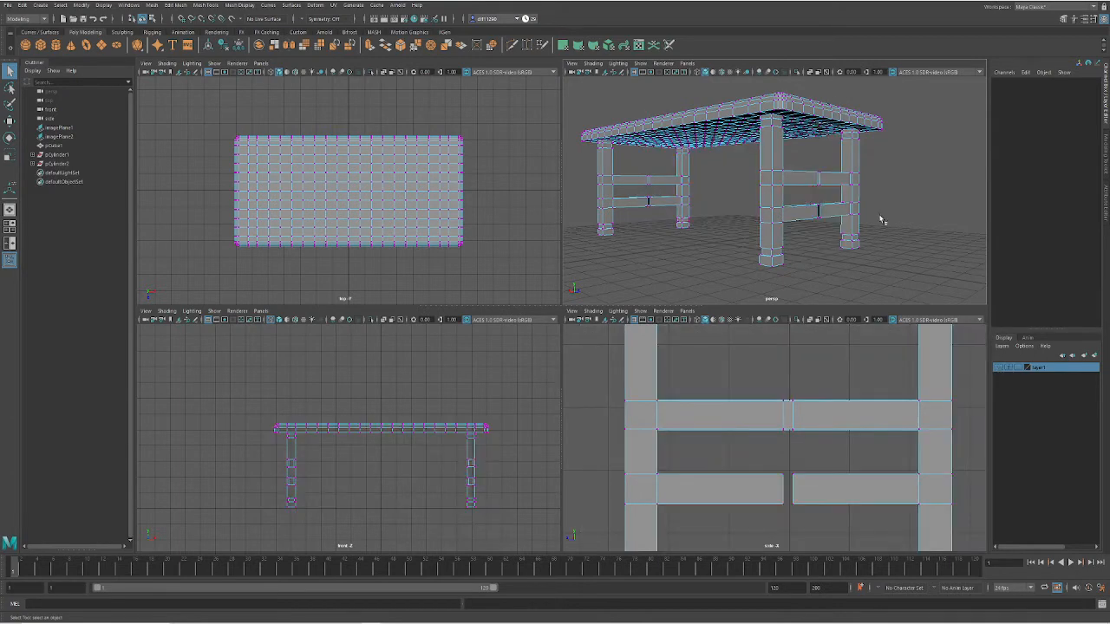
Switch the table mesh to vertex selection at the gap in the lower crossbar between the near legs
left_click_drag(884, 221, 789, 228, "alt")
scroll(790, 231, "up", 5)
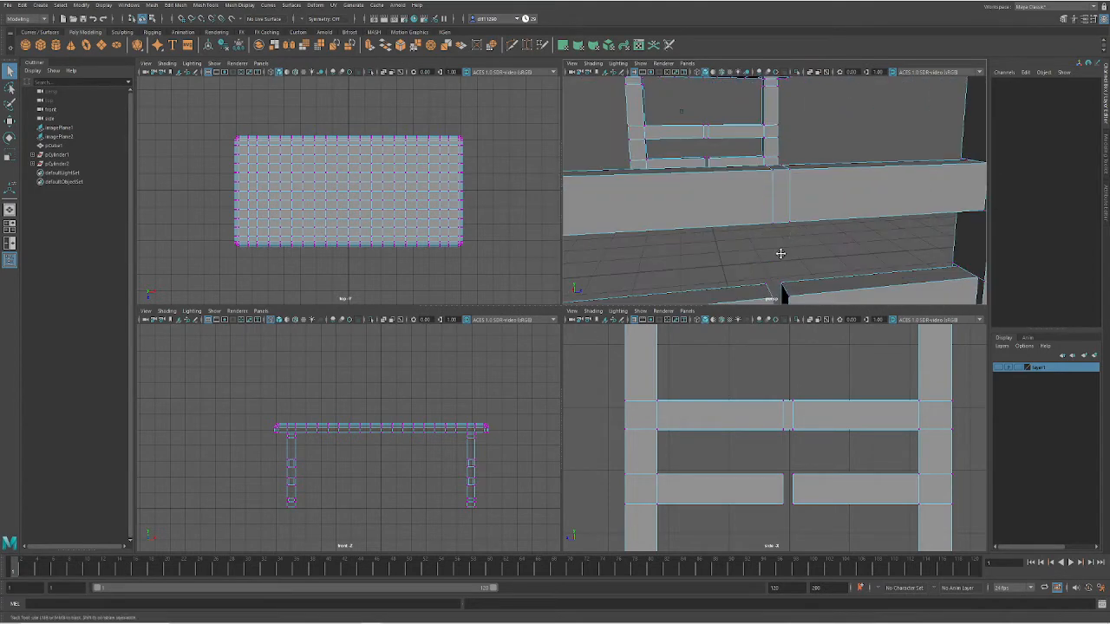
middle_click_drag(779, 252, 763, 179, "alt")
scroll(764, 190, "up", 2)
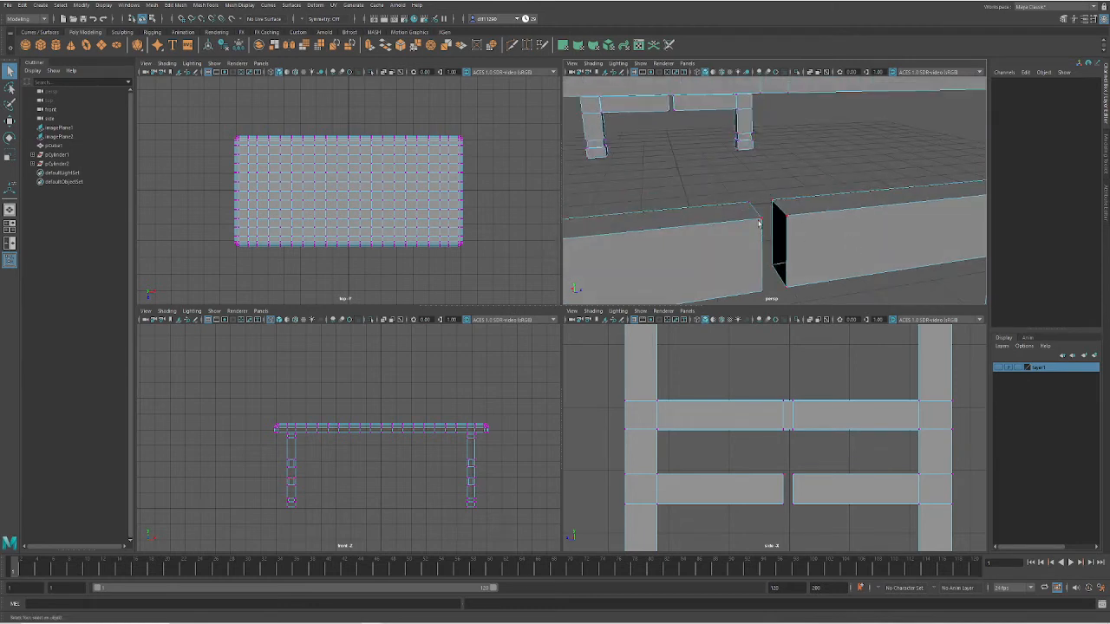
right_click(808, 229)
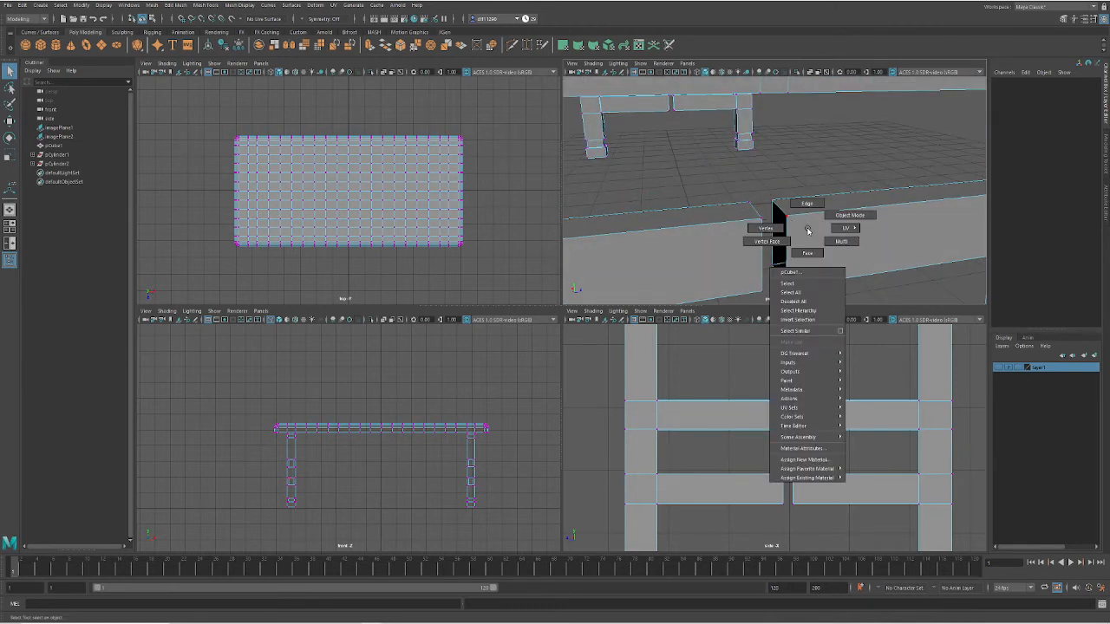
left_click(770, 232)
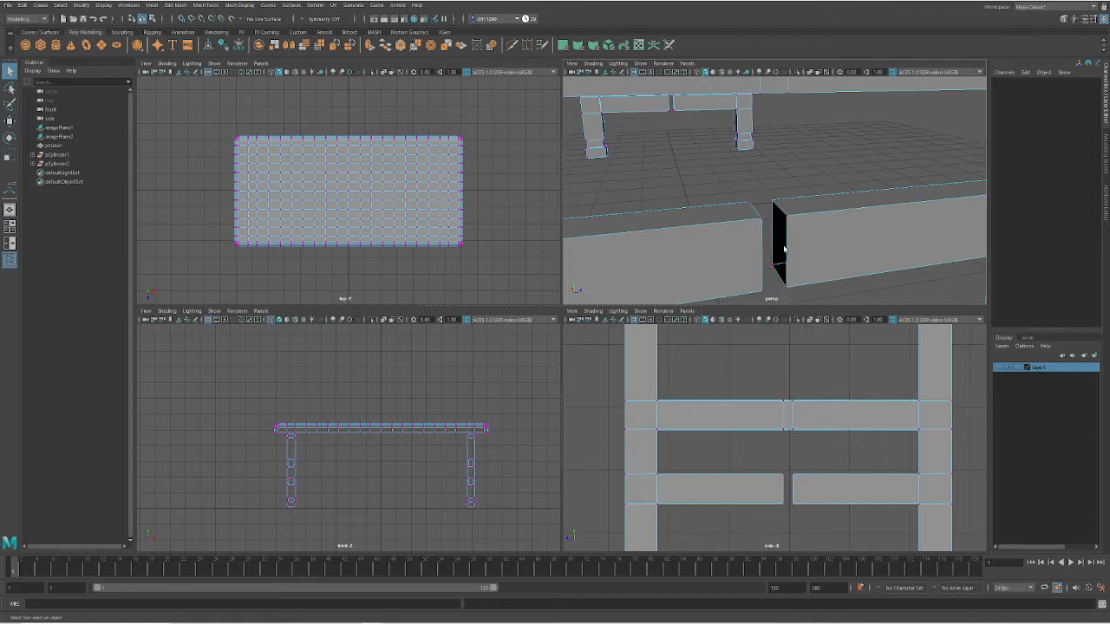
Merge the two facing upper corner vertices on the outer side of the lower crossbar's gap to their center
left_click_drag(783, 249, 768, 257, "alt")
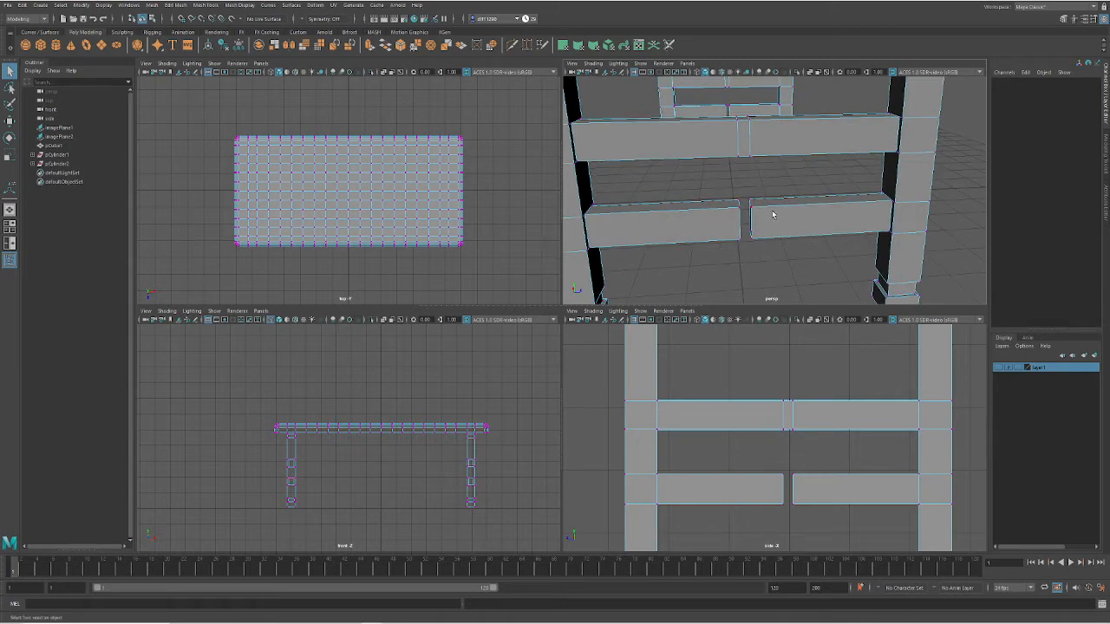
scroll(719, 203, "up", 5)
middle_click_drag(719, 203, 717, 247, "alt")
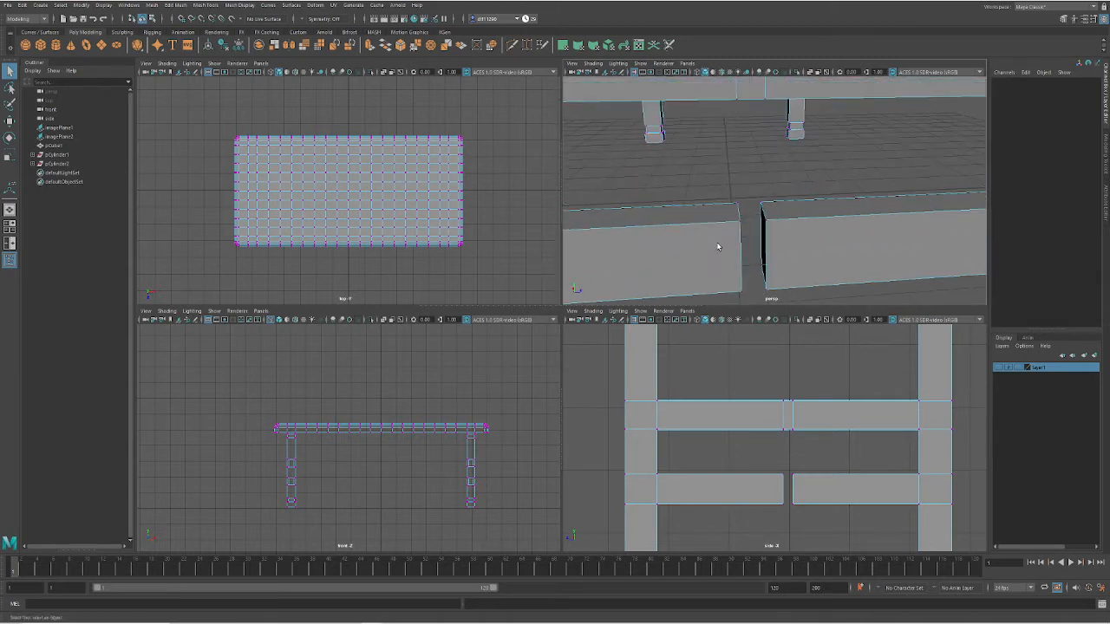
left_click_drag(776, 251, 780, 247, "alt")
left_click(772, 217)
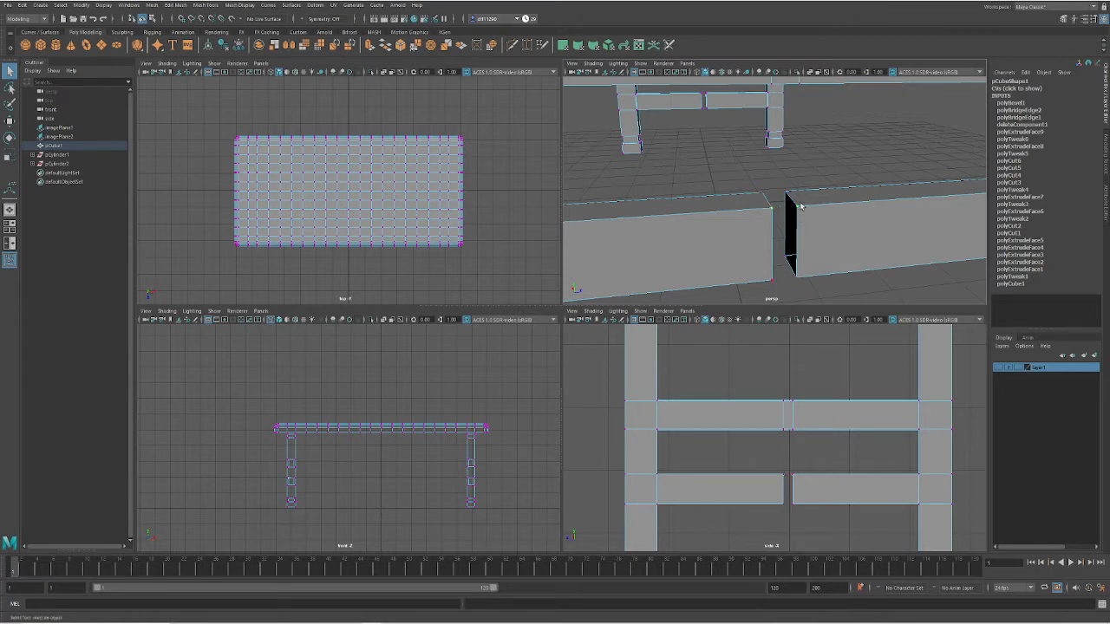
key("space")
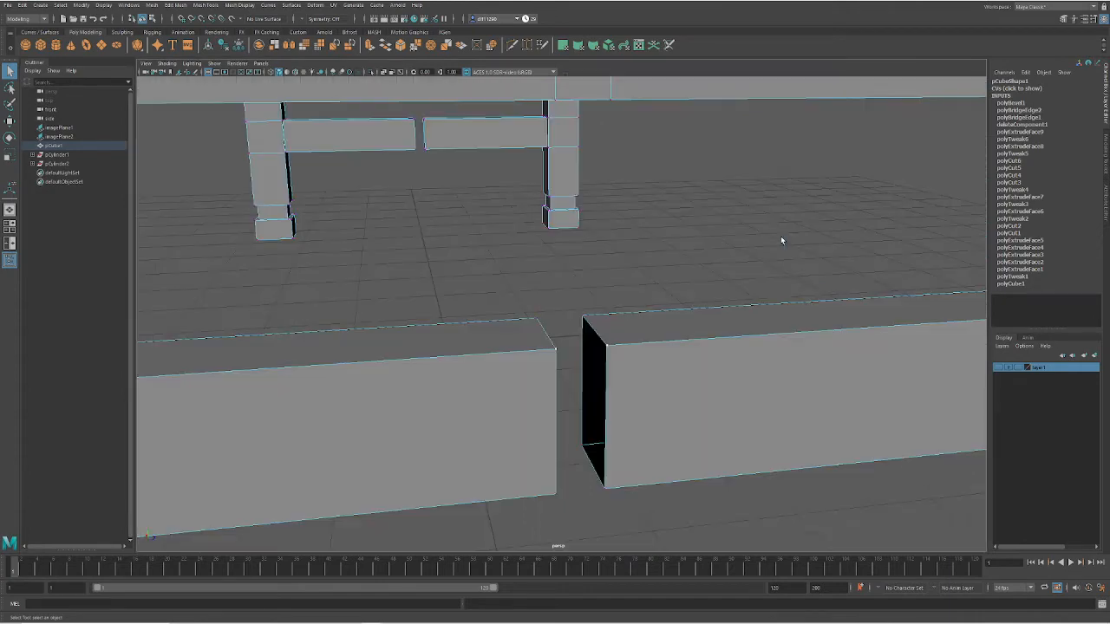
left_click_drag(638, 443, 639, 442, "alt")
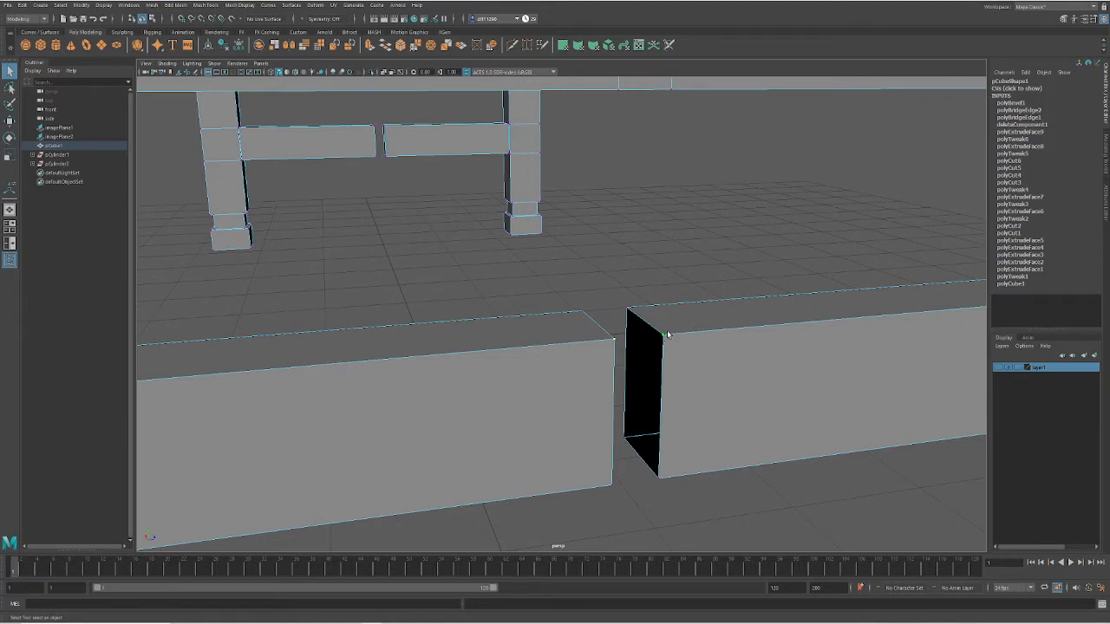
scroll(667, 334, "up", 2)
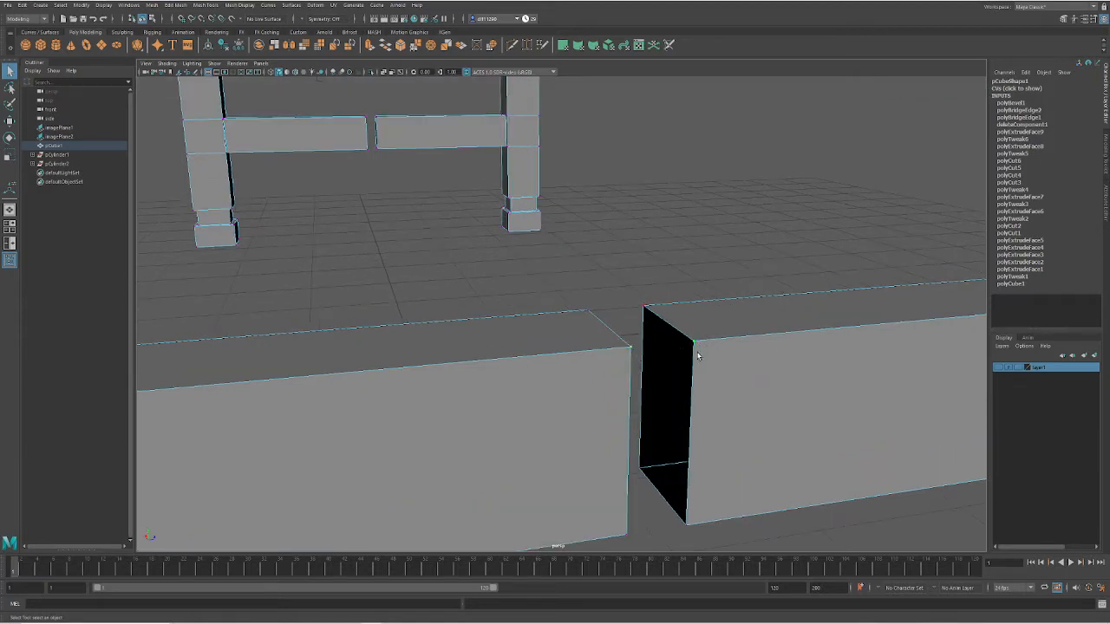
right_click(768, 405, "shift")
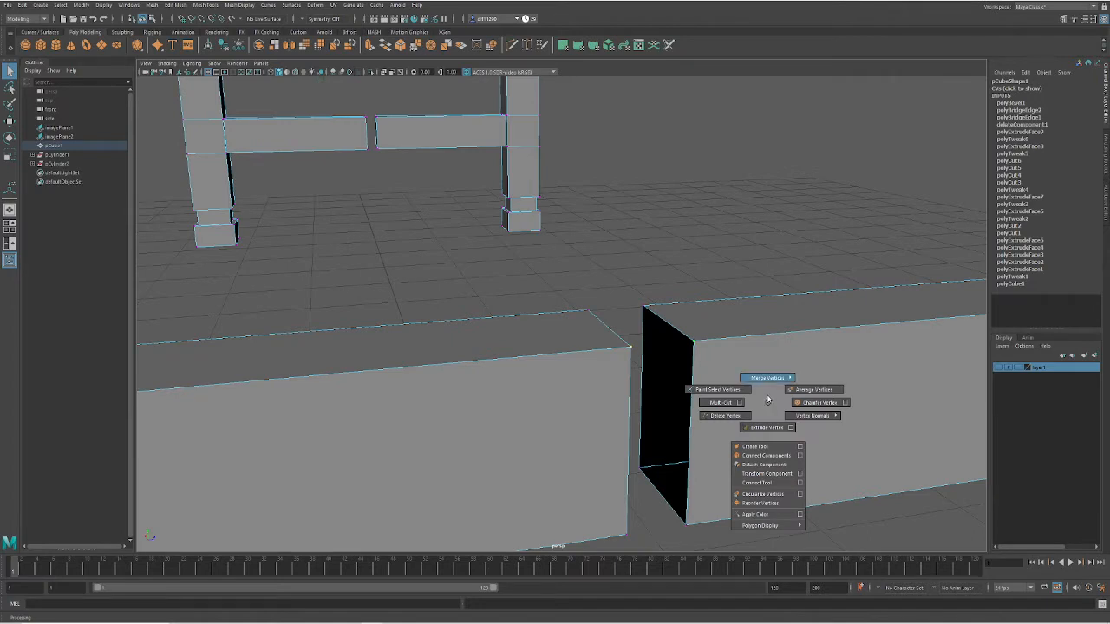
mouse_move(767, 378)
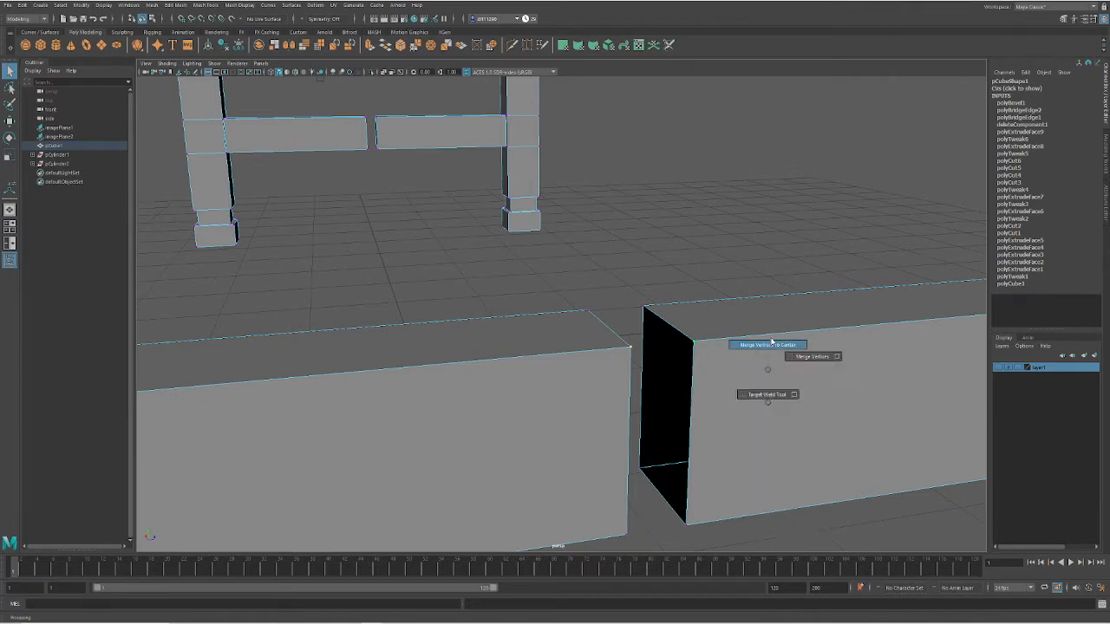
left_click(763, 346)
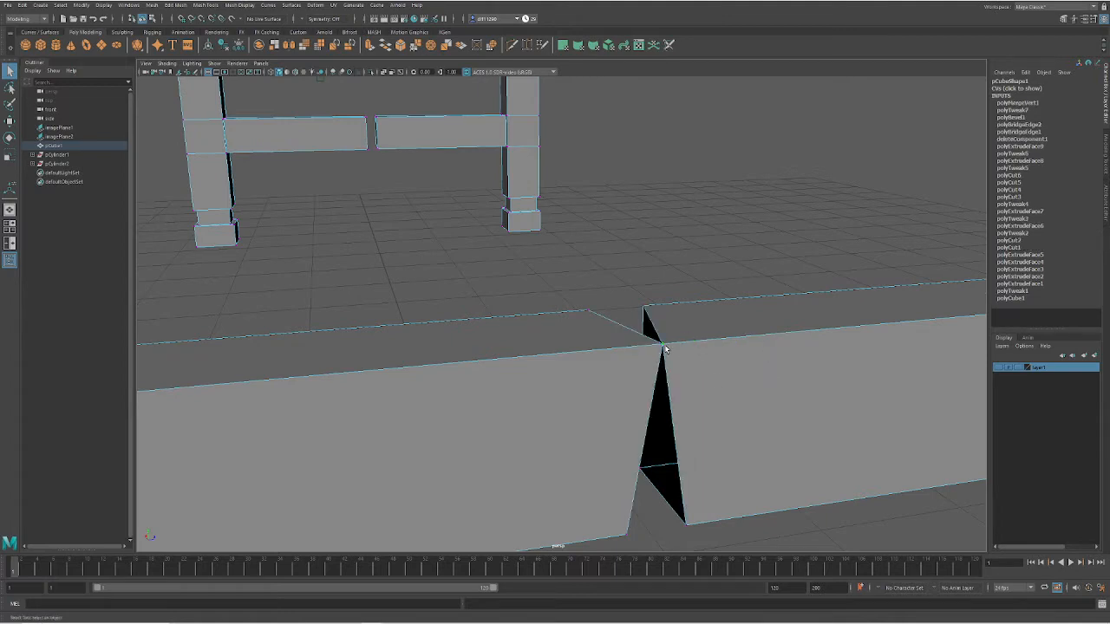
Test the merged vertex by moving it along the crossbar, and undo the move
key("w")
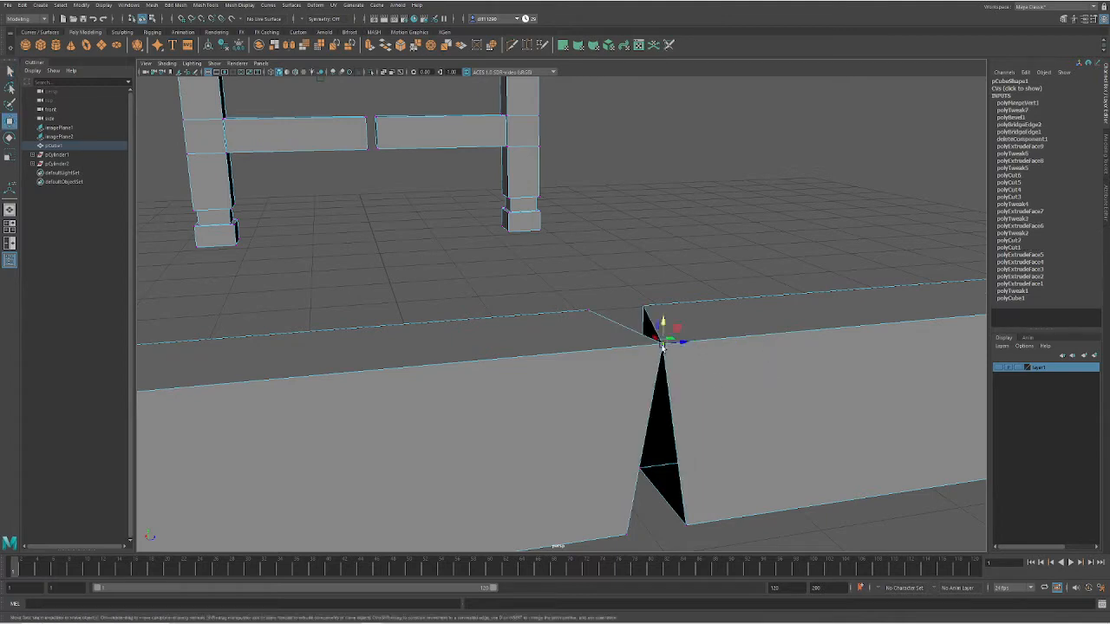
left_click_drag(664, 344, 699, 365)
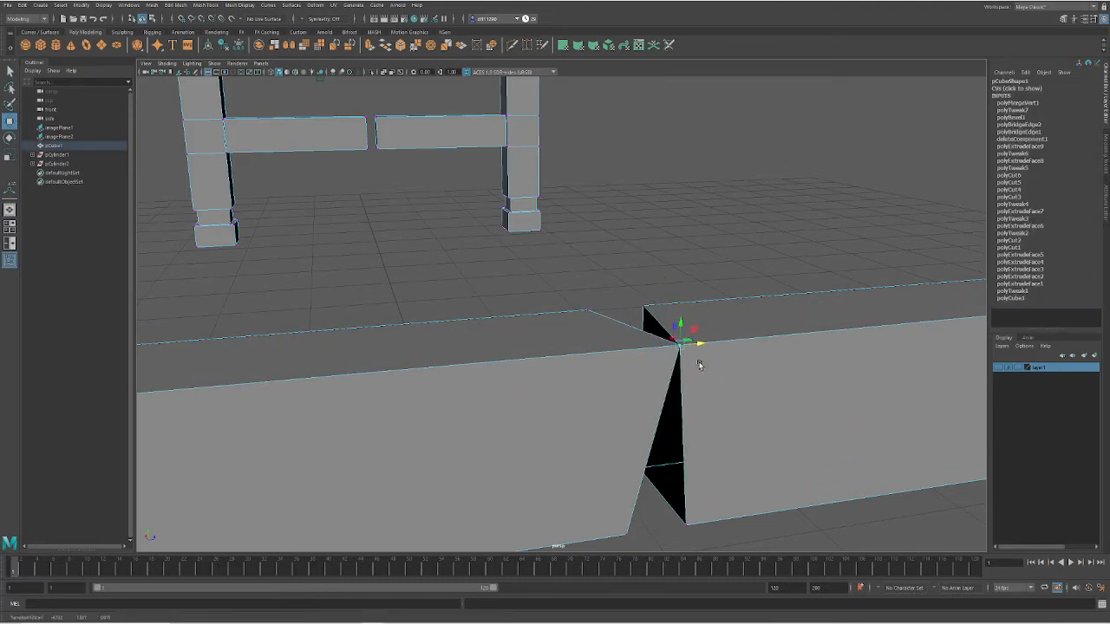
key("ctrl+z")
key("ctrl+z")
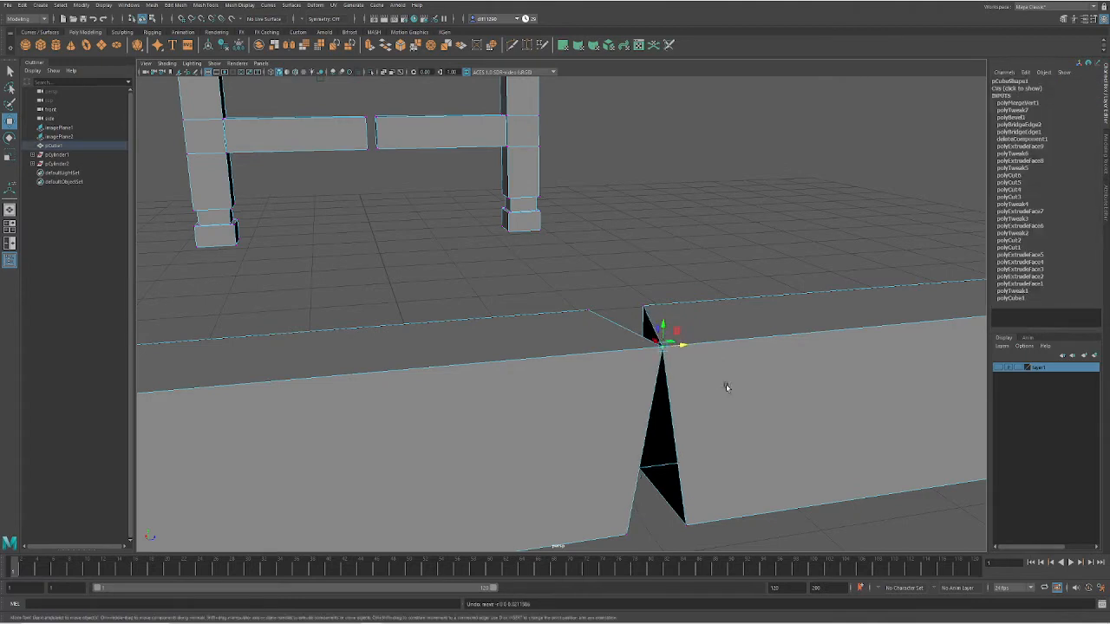
Merge the two facing lower corner vertices on the outer side of the crossbar's gap to their center
left_click_drag(727, 441, 725, 396, "alt")
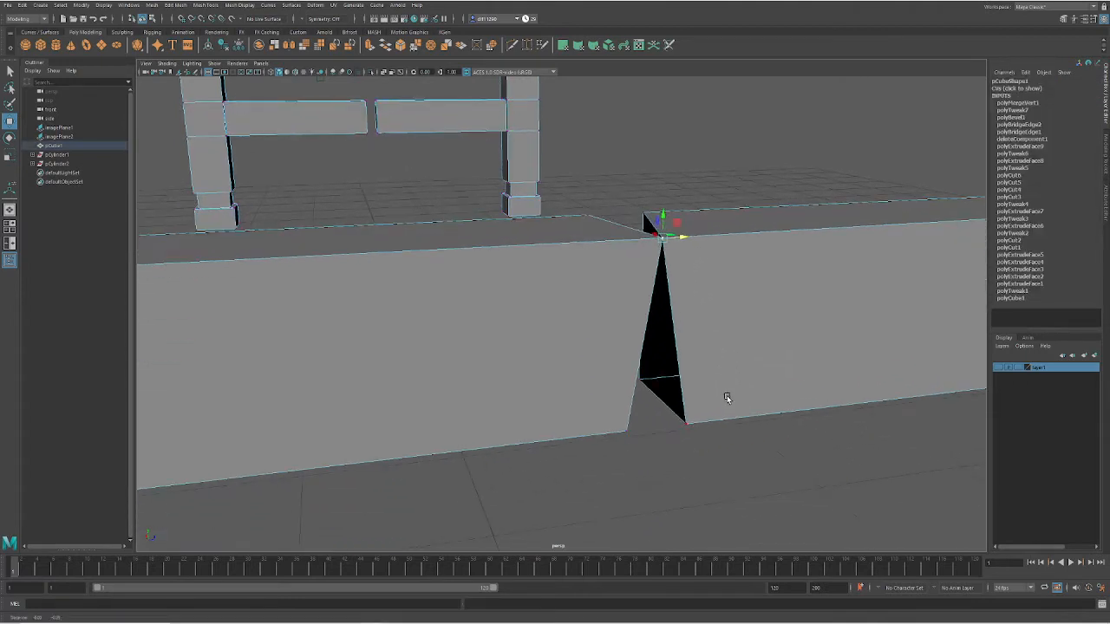
left_click(694, 442)
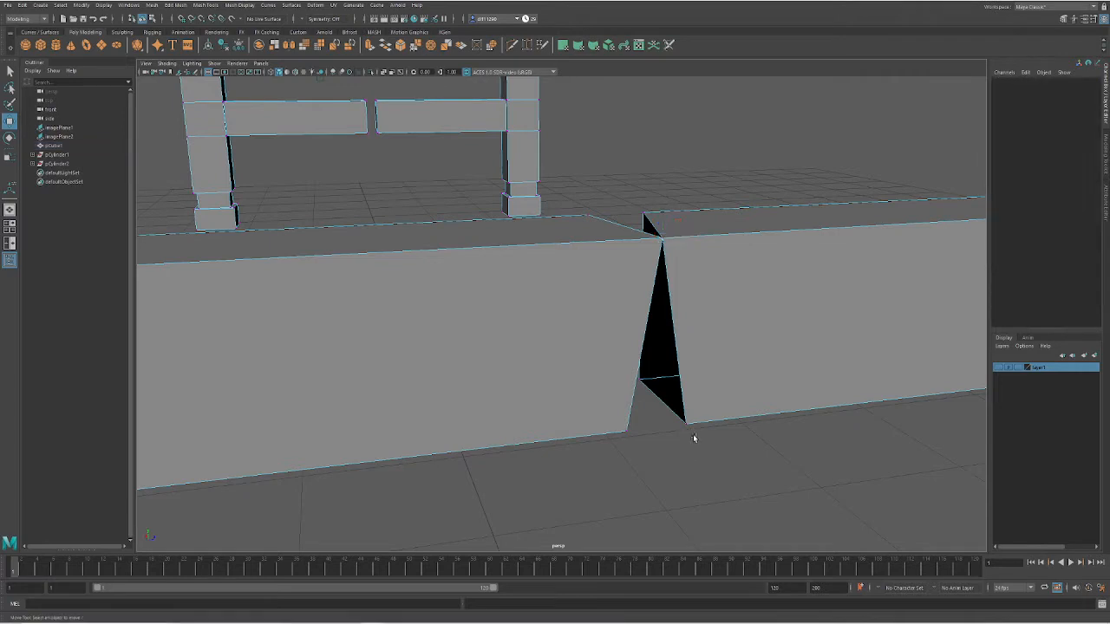
left_click(685, 423)
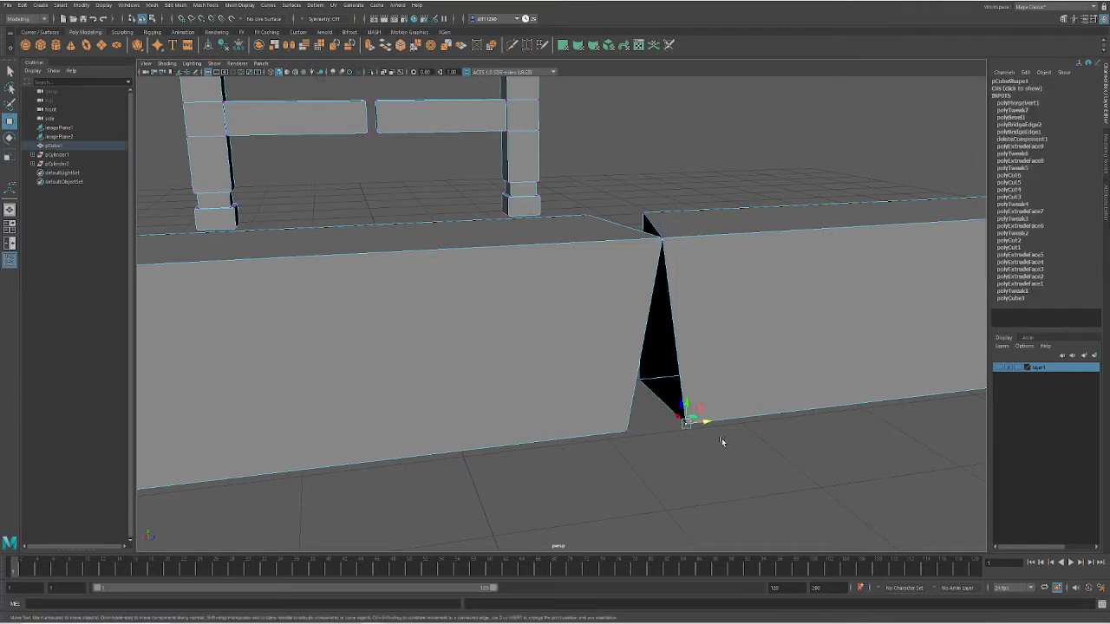
left_click(627, 434, "shift")
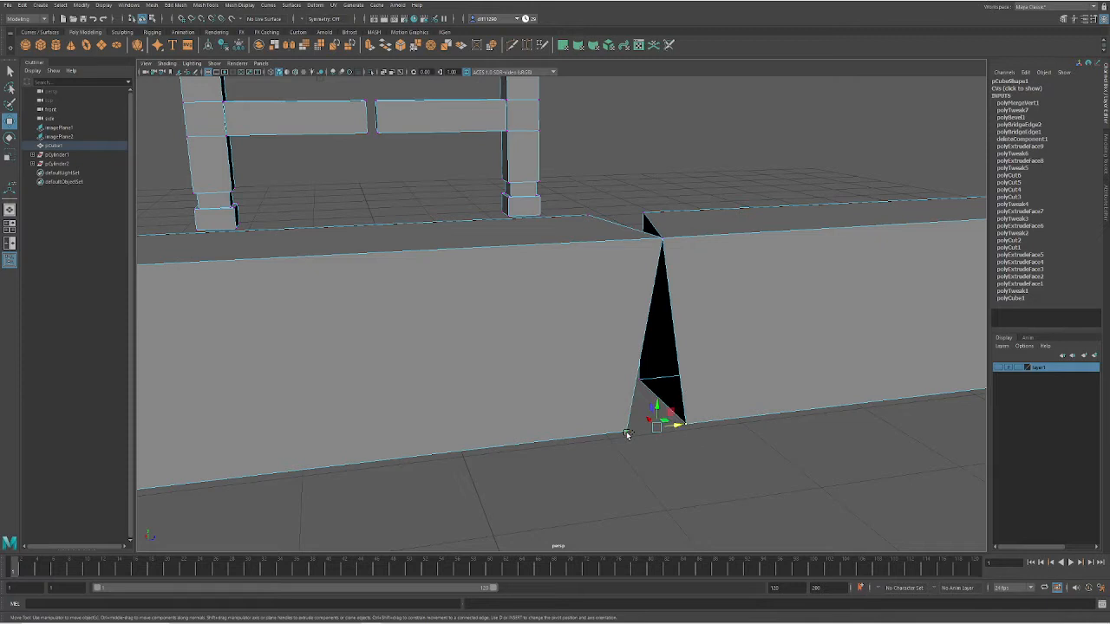
right_click(664, 473, "shift")
right_click_drag(664, 474, 665, 427, "shift")
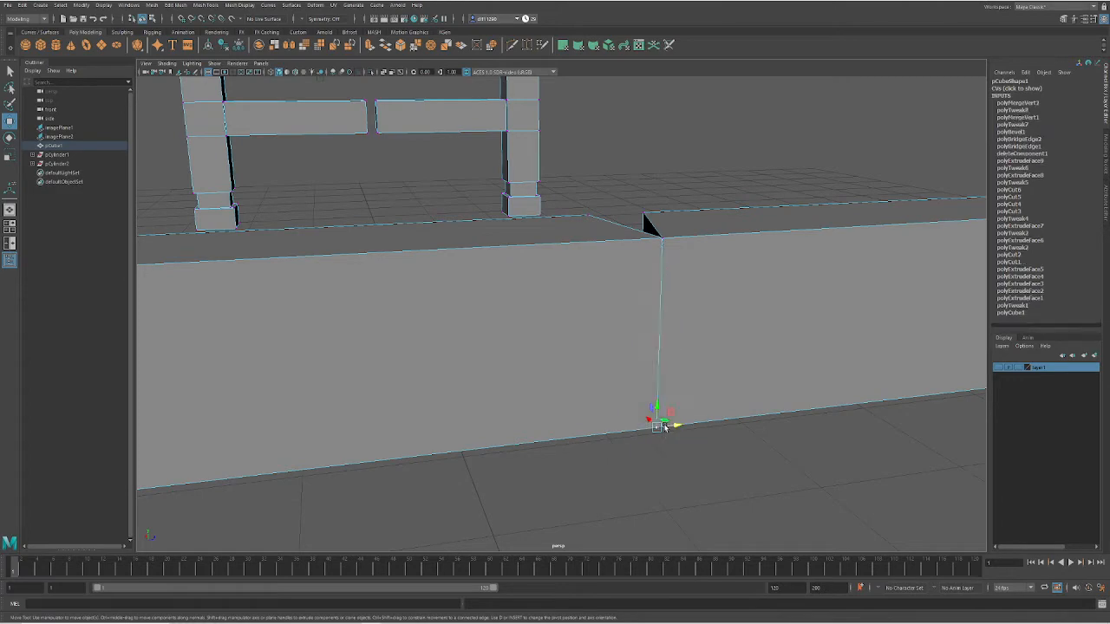
Examine the inner side of the lower crossbar's gap up close, framing its corner vertices, and clear the selection
left_click(637, 483)
left_click_drag(534, 403, 635, 410, "alt")
scroll(672, 263, "up", 5)
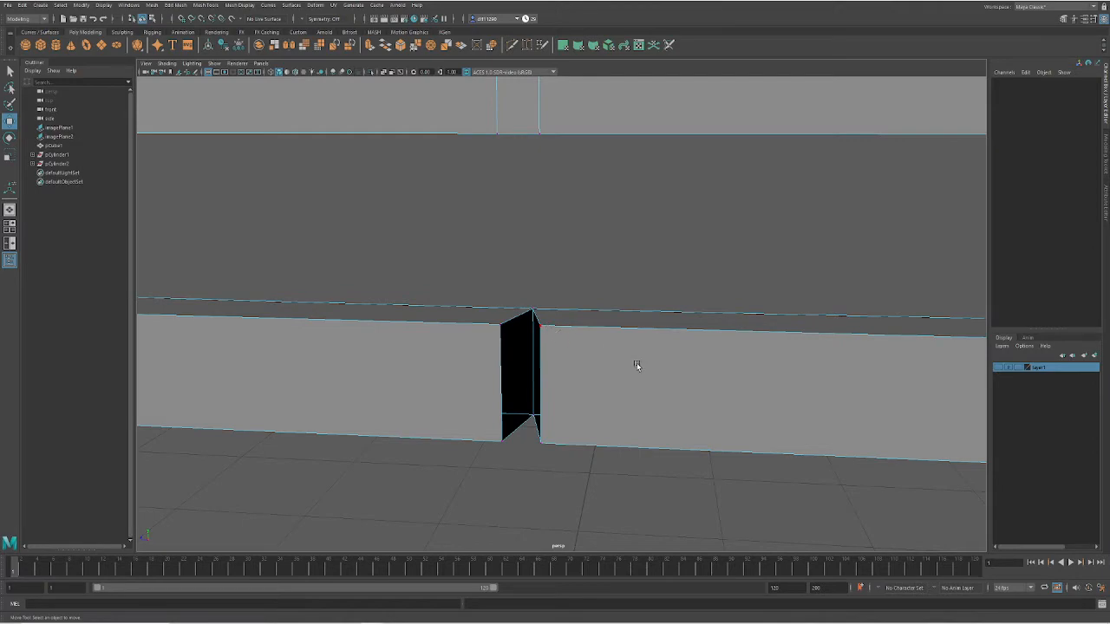
left_click_drag(636, 365, 703, 360, "alt")
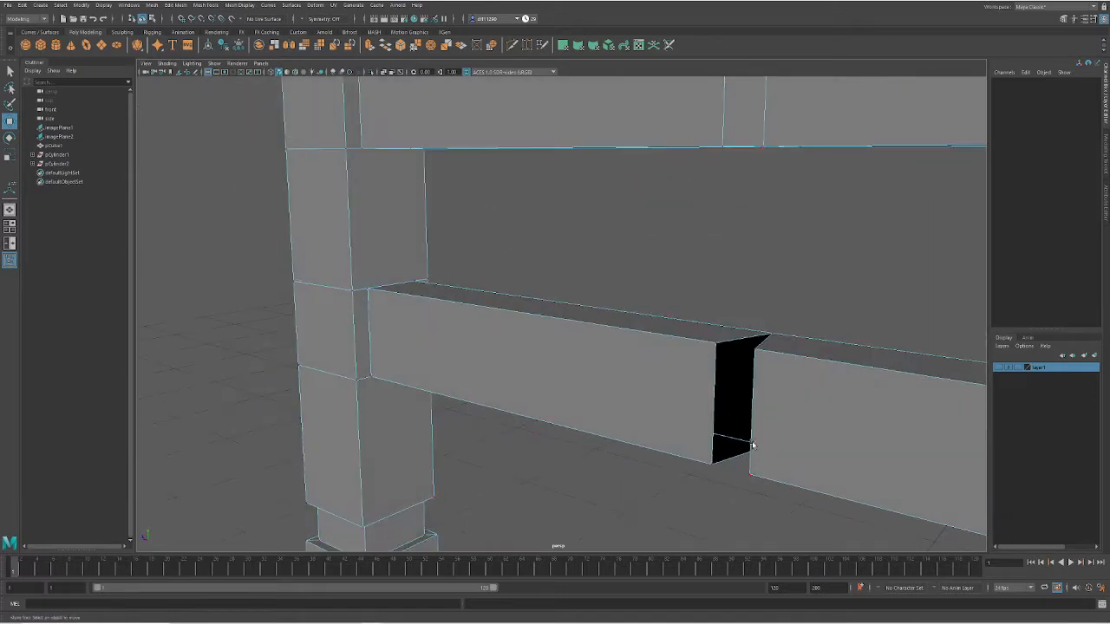
left_click_drag(801, 511, 822, 488)
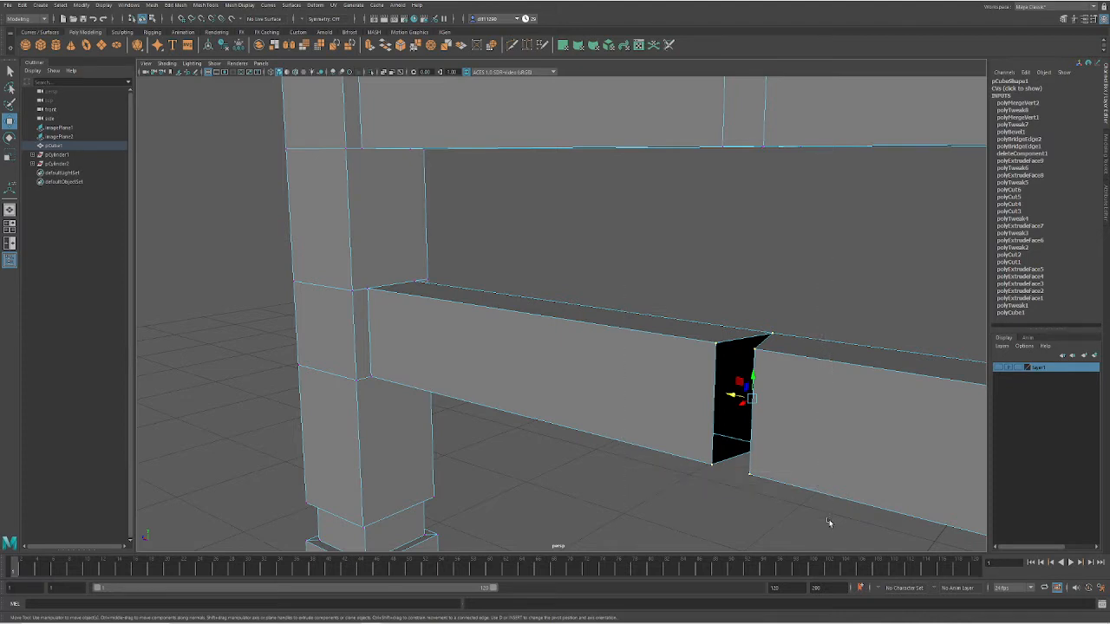
key("f")
scroll(657, 448, "up", 3)
scroll(656, 448, "down", 8)
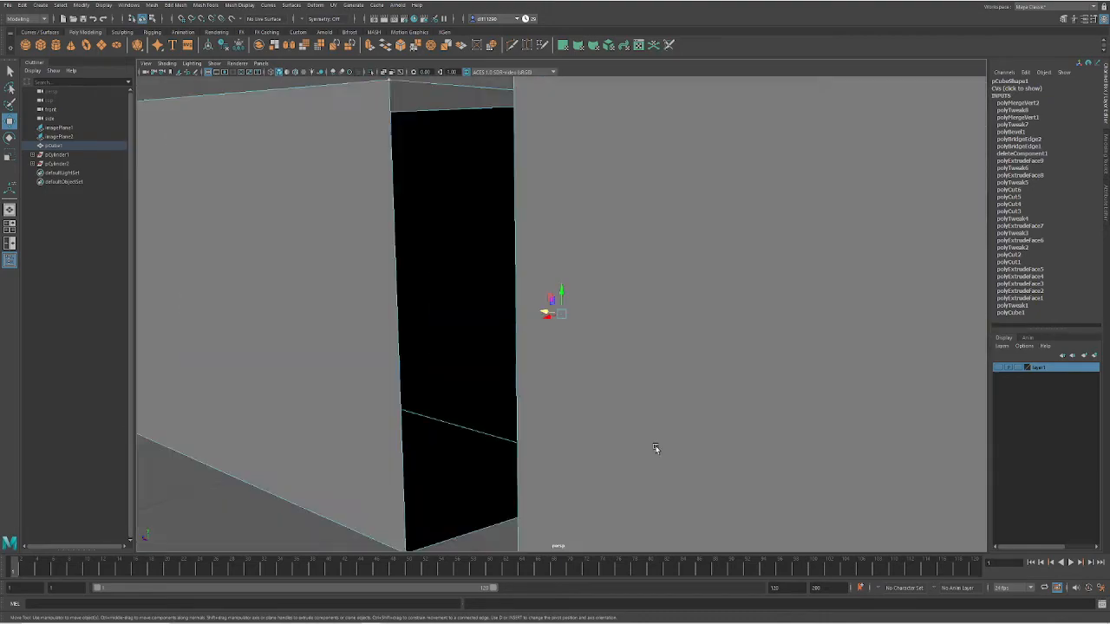
left_click_drag(656, 448, 567, 480, "alt")
scroll(639, 466, "up", 2)
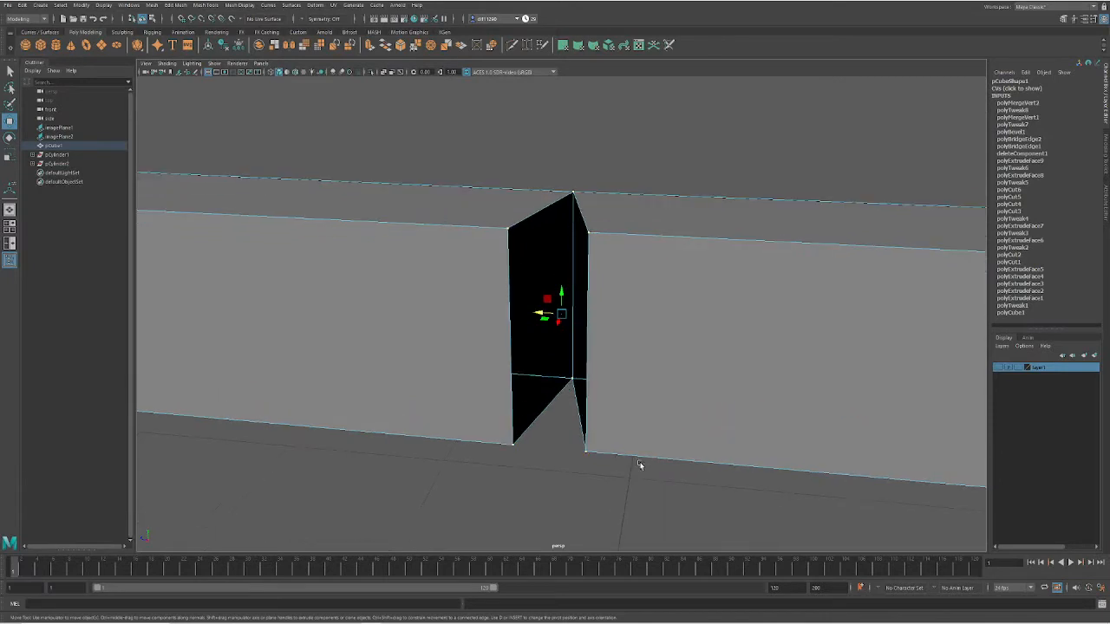
scroll(639, 463, "down", 3)
scroll(639, 392, "down", 3)
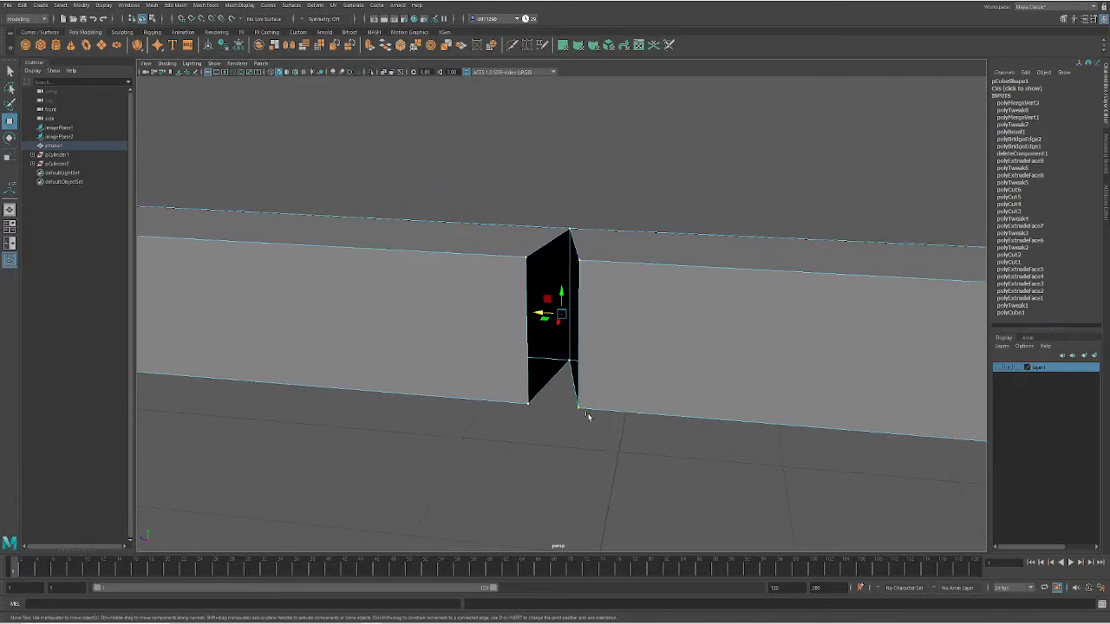
scroll(587, 416, "up", 3)
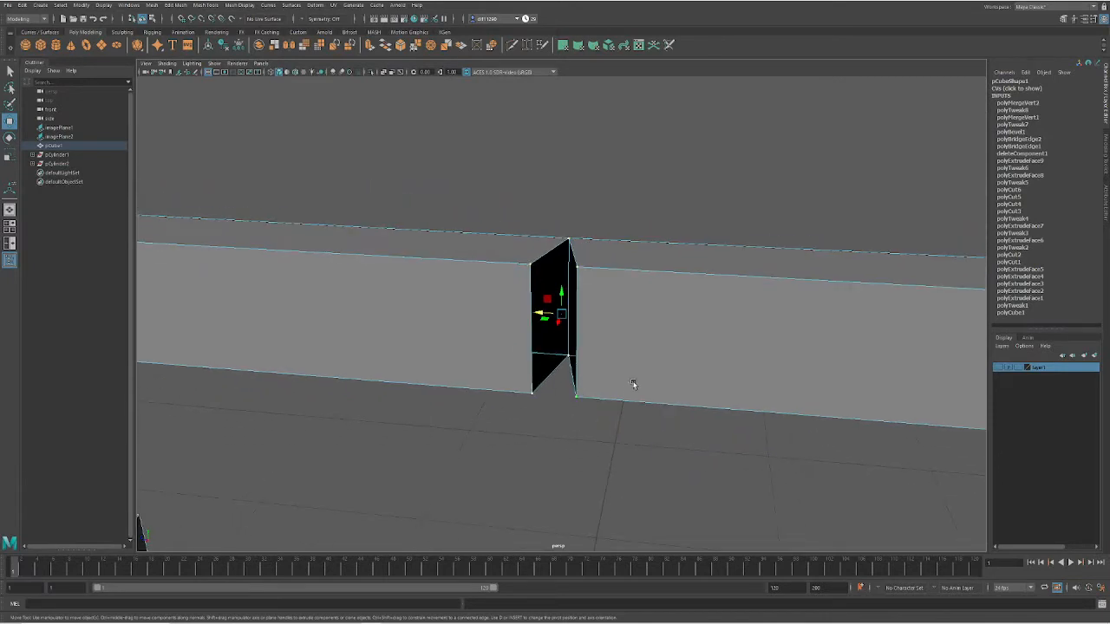
left_click(622, 462)
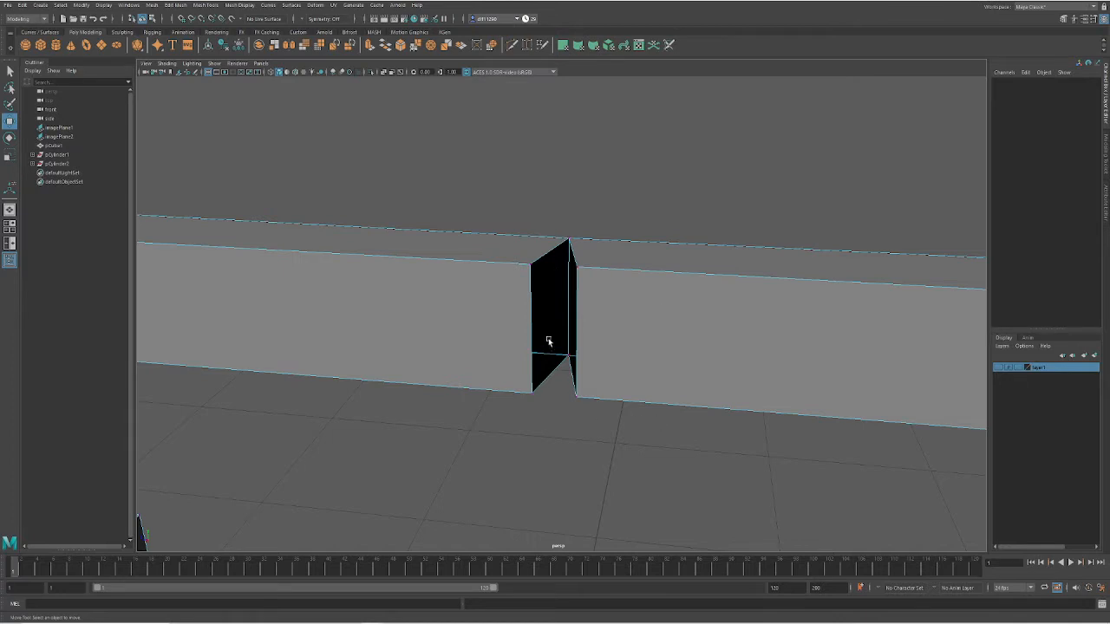
Merge the two facing upper corner vertices on the inner side of the crossbar's gap to their center
left_click(579, 271)
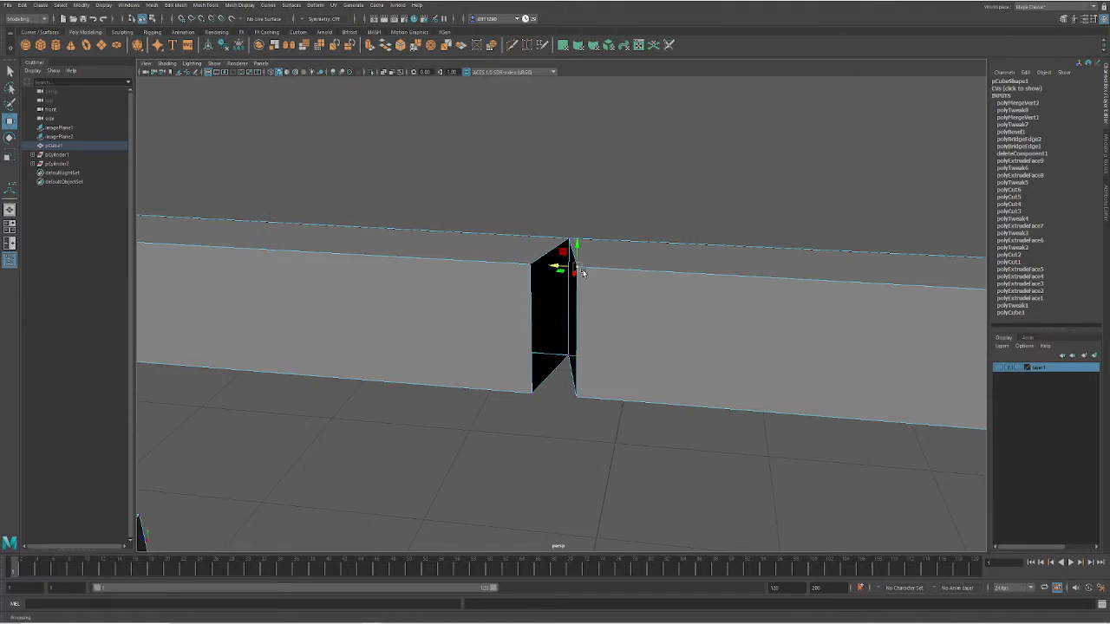
left_click(534, 265)
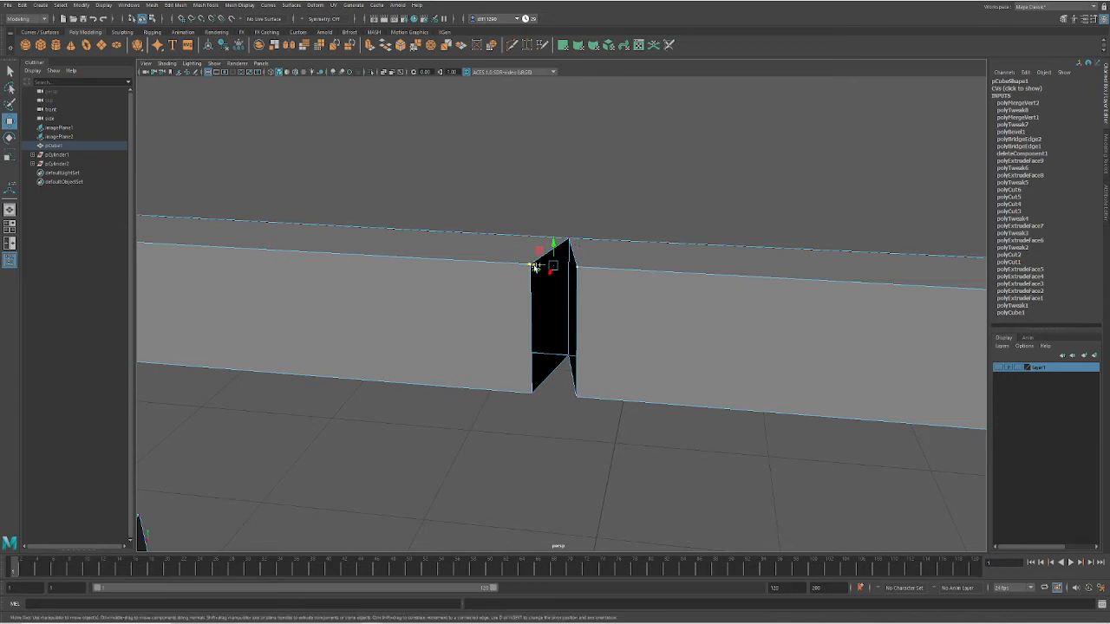
right_click(609, 455)
right_click_drag(609, 455, 608, 385)
right_click(609, 434, "shift")
right_click_drag(609, 436, 607, 392, "shift")
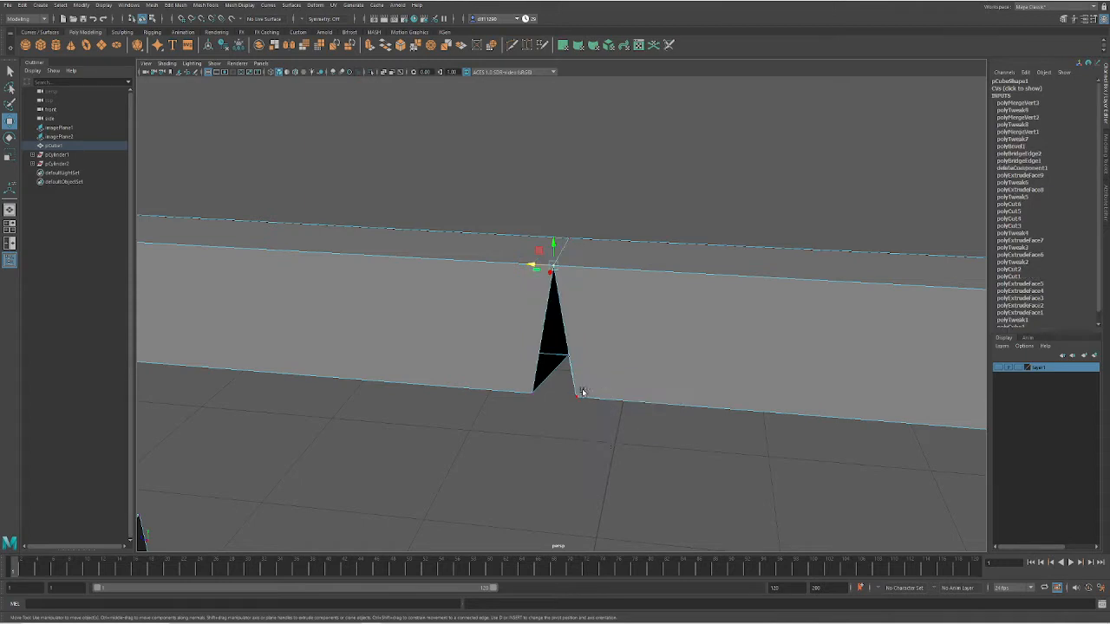
left_click(539, 447)
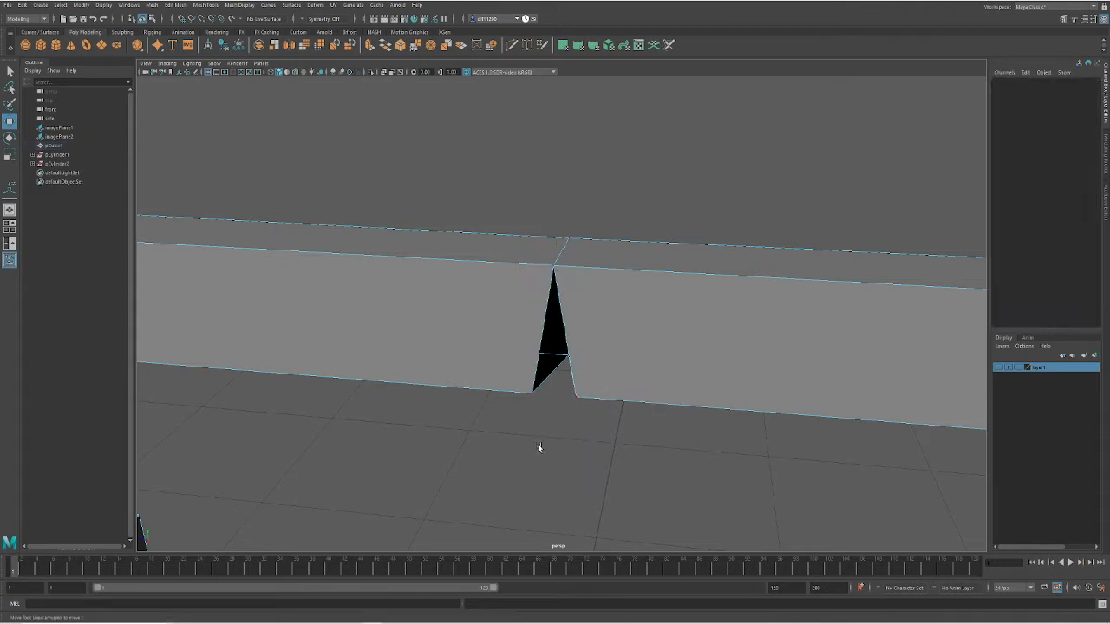
Merge the two facing lower corner vertices on the inner side of the crossbar's gap to their center, closing the gap
left_click(575, 400)
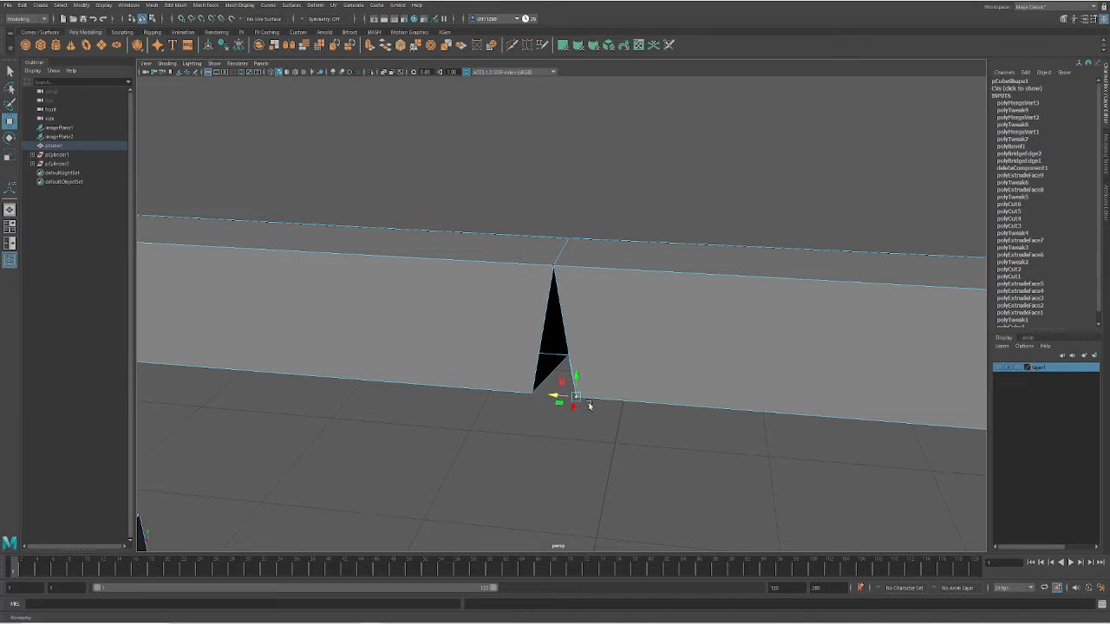
left_click(533, 397)
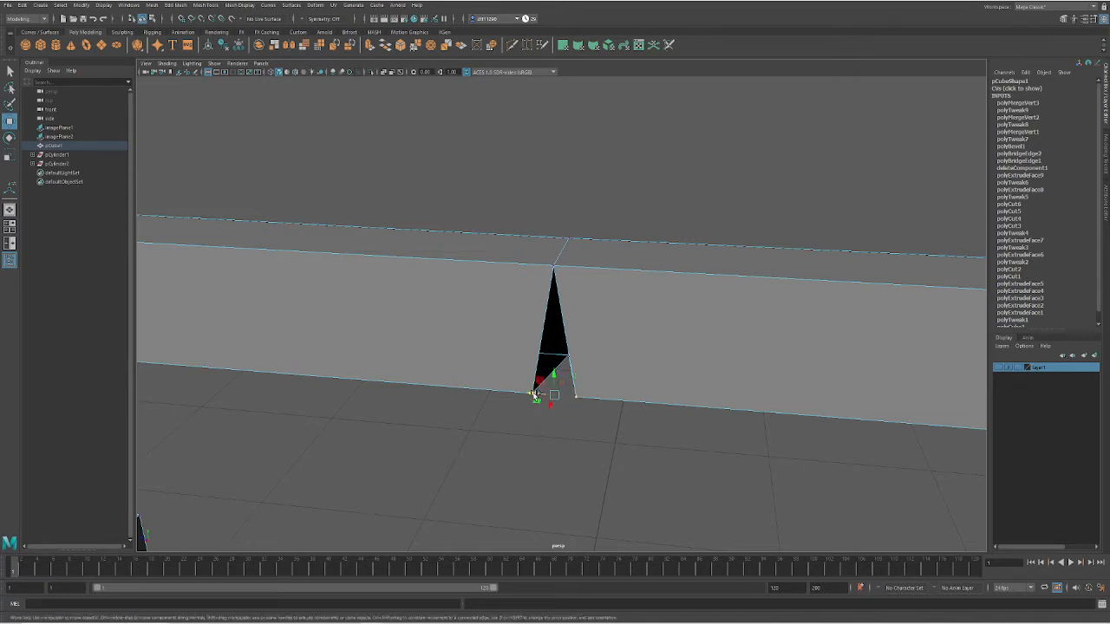
key("g")
left_click(610, 417)
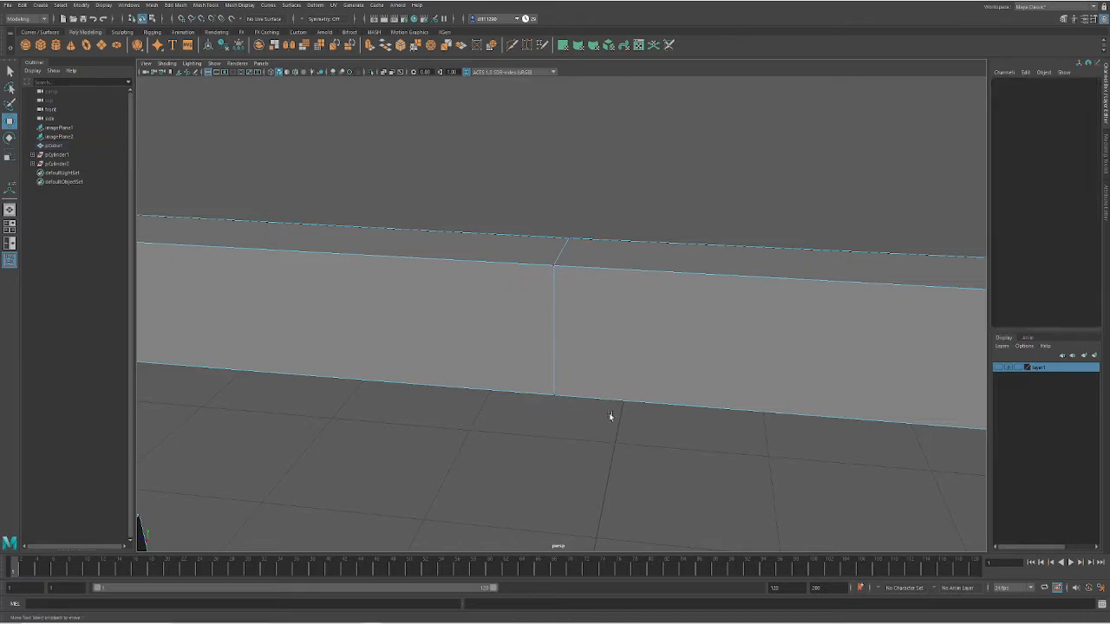
scroll(657, 404, "up", 2)
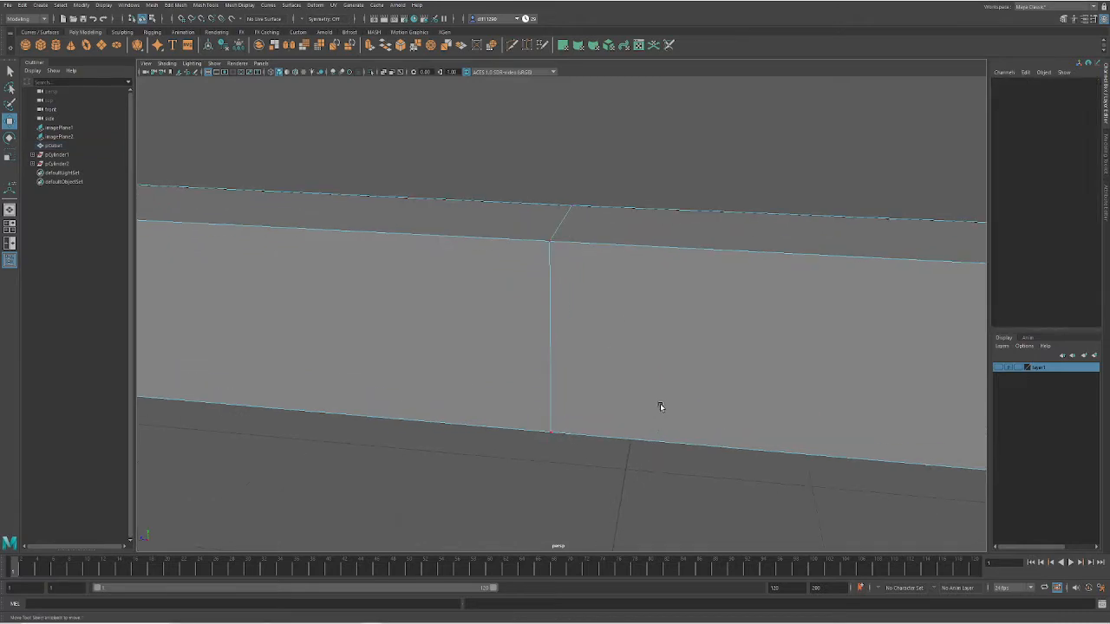
scroll(660, 403, "down", 12)
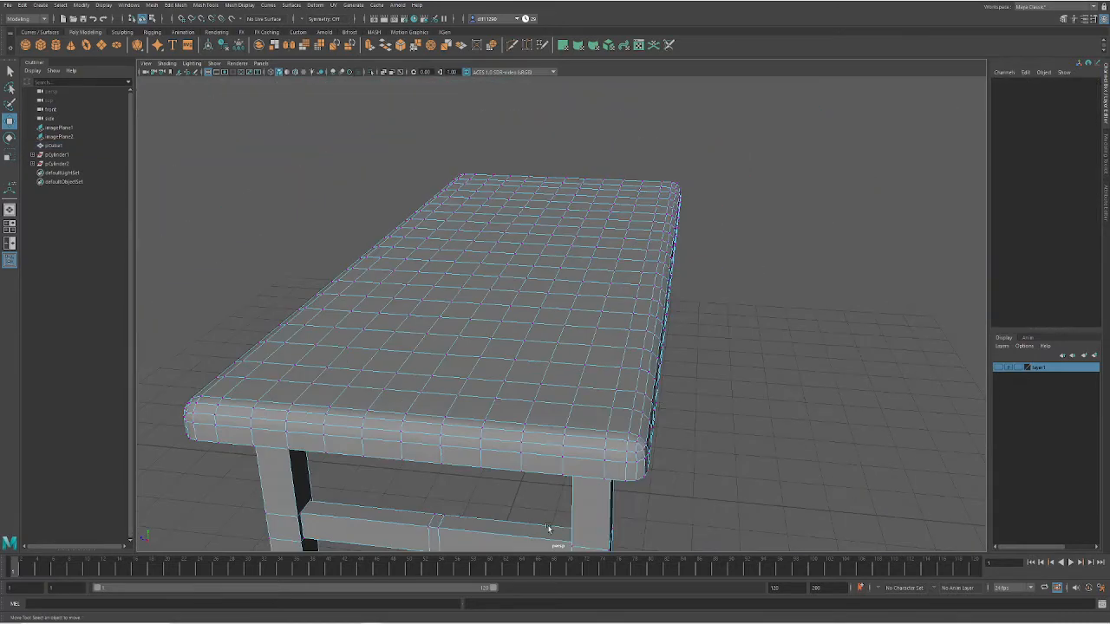
Merge the two facing upper corner vertices on the outer side of the lower crossbar's gap at the table's opposite end to their center
left_click_drag(528, 515, 543, 506, "alt")
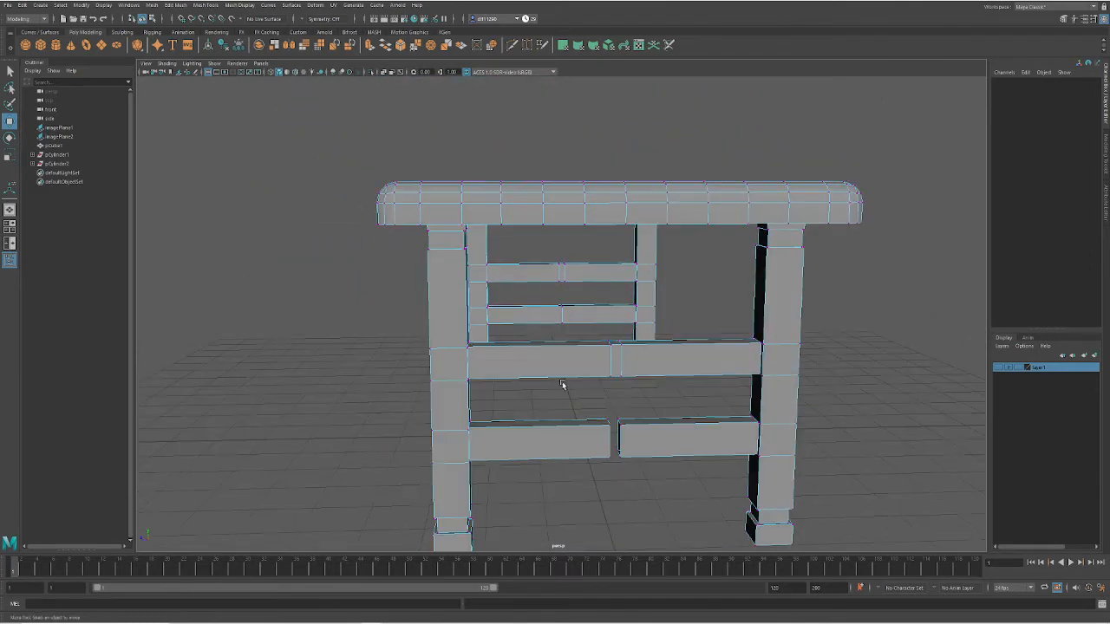
scroll(642, 483, "up", 5)
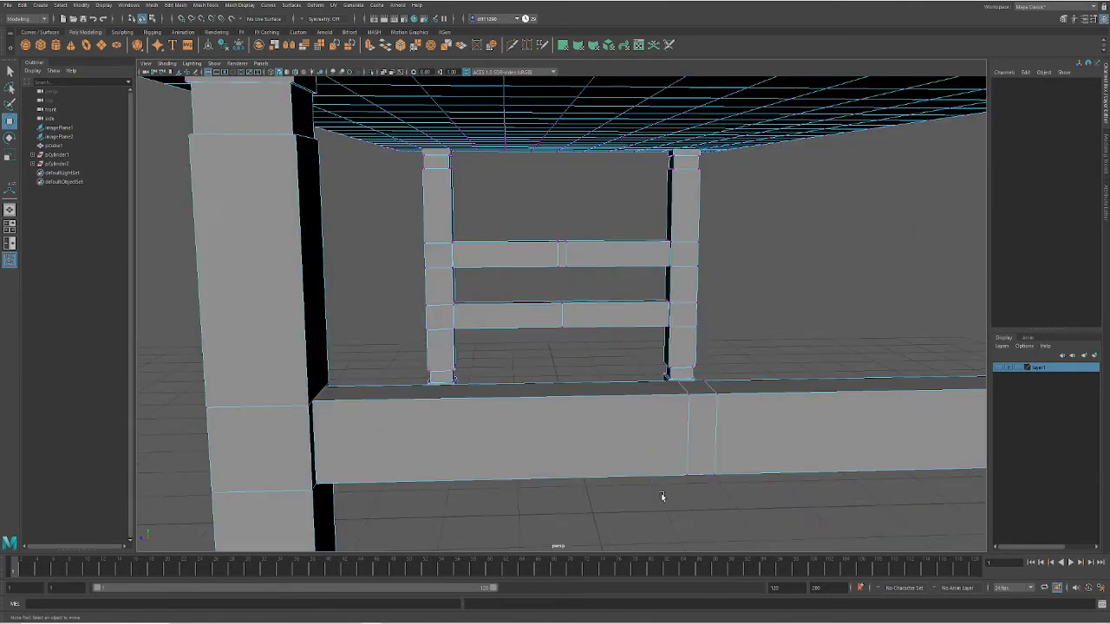
scroll(654, 473, "down", 8)
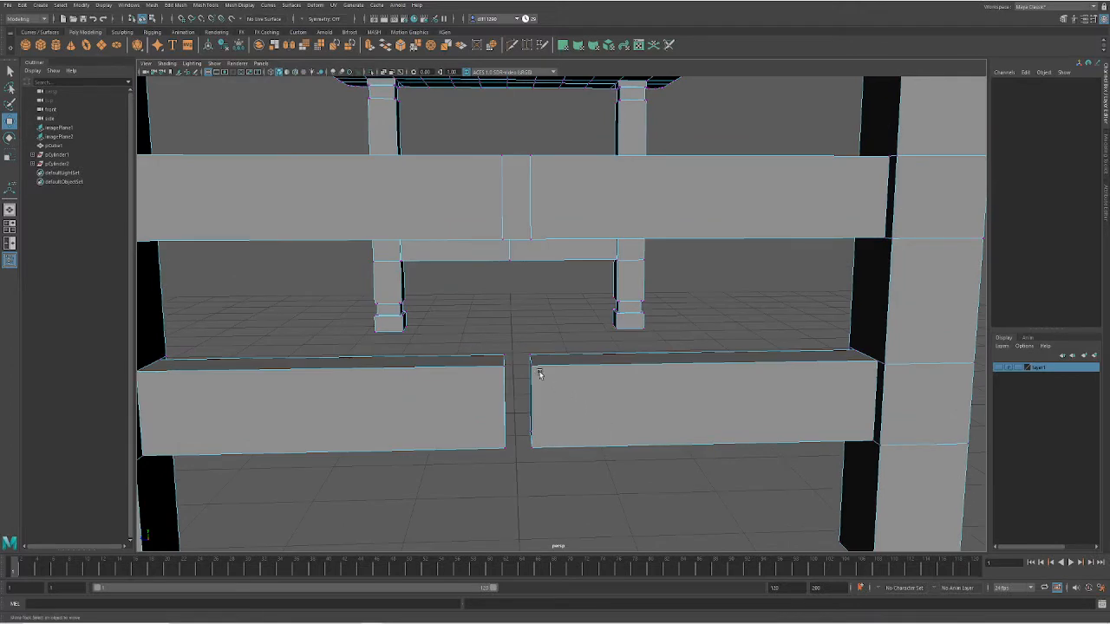
left_click_drag(606, 501, 522, 434)
key("f")
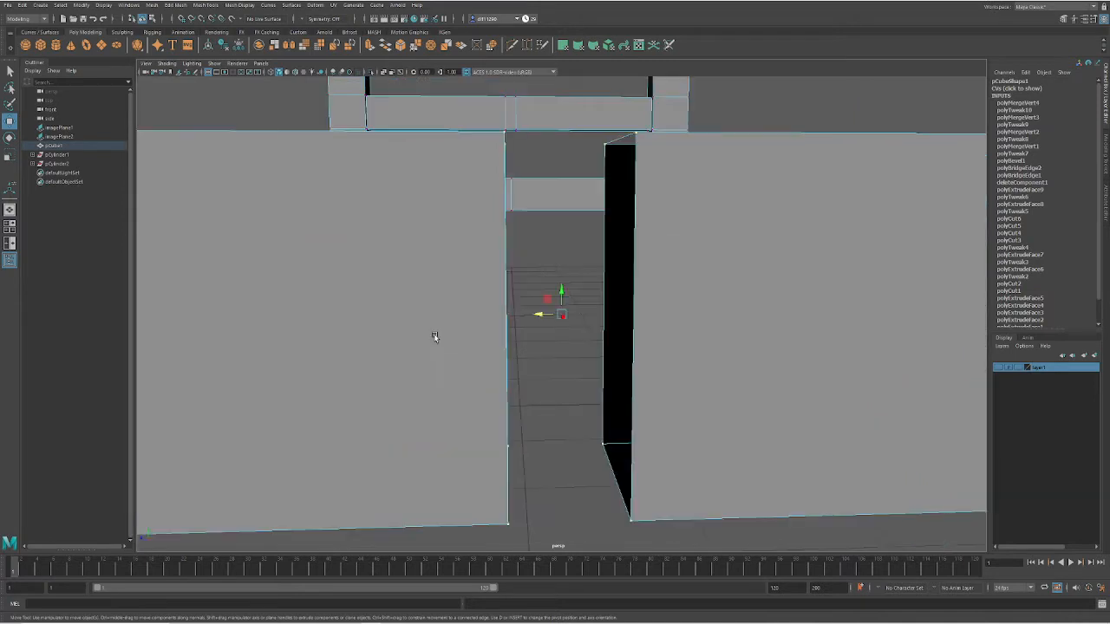
scroll(579, 411, "down", 3)
left_click_drag(580, 413, 605, 276, "alt")
left_click(604, 276)
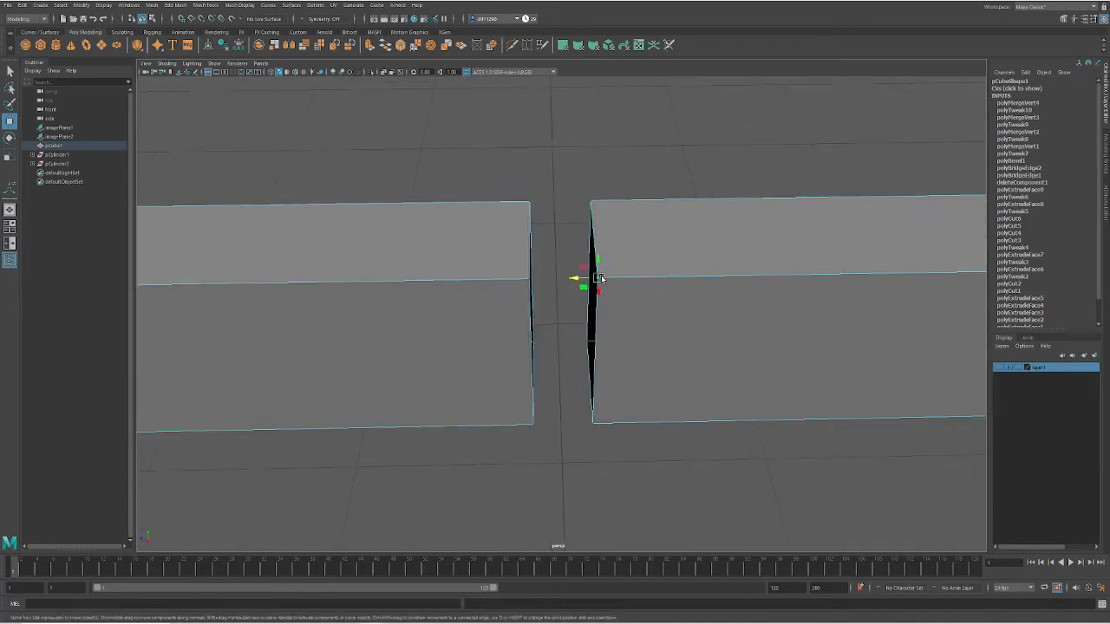
left_click(531, 280, "shift")
left_click(542, 280)
right_click_drag(596, 286, 591, 213, "shift")
left_click(605, 183)
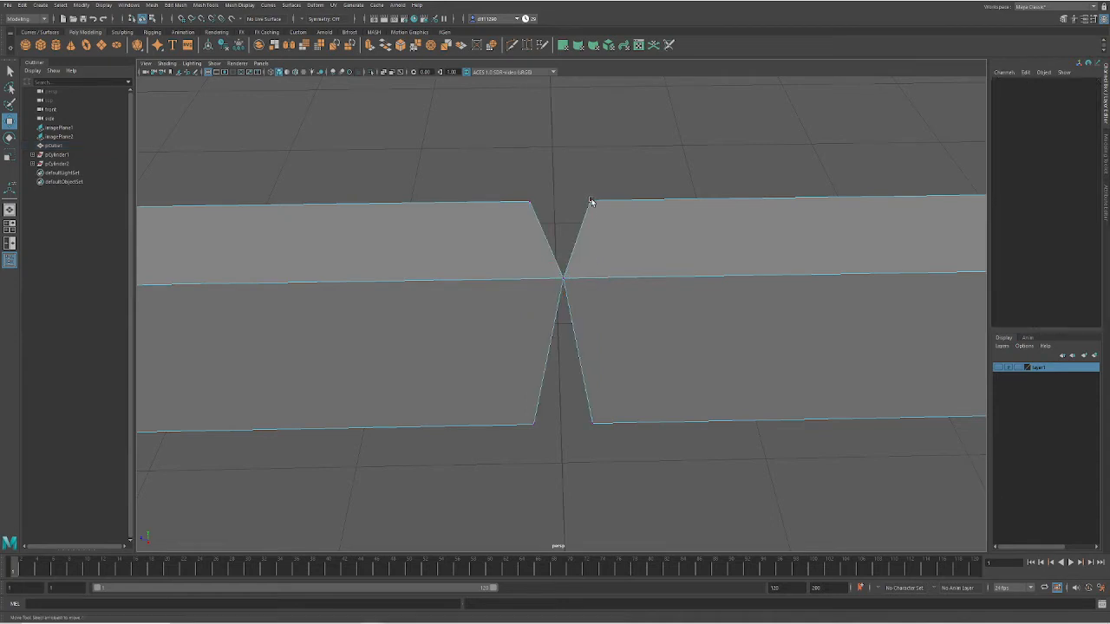
Merge the facing inner upper vertices and the facing outer lower vertices of this crossbar's gap, each pair to its center
left_click(591, 202)
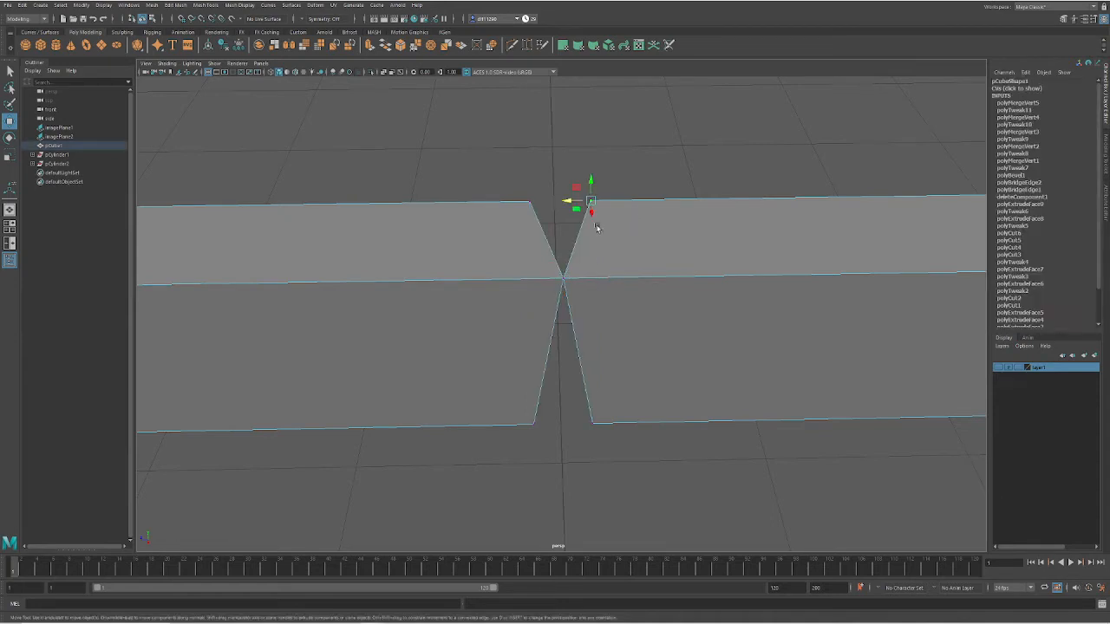
left_click(532, 205, "shift")
right_click_drag(532, 204, 603, 351, "shift")
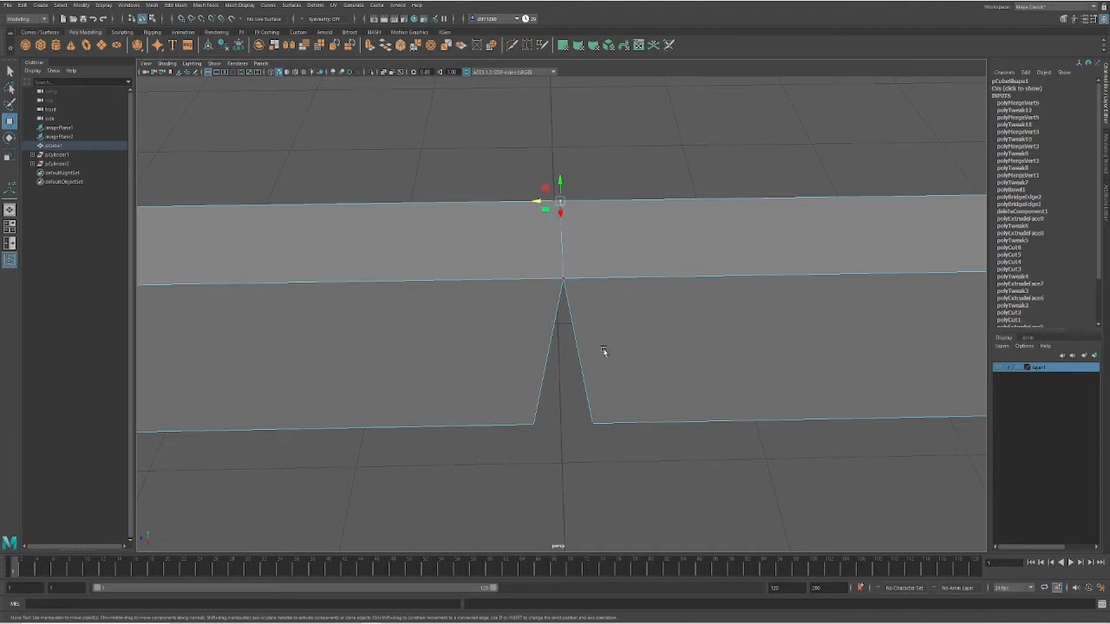
left_click(591, 425)
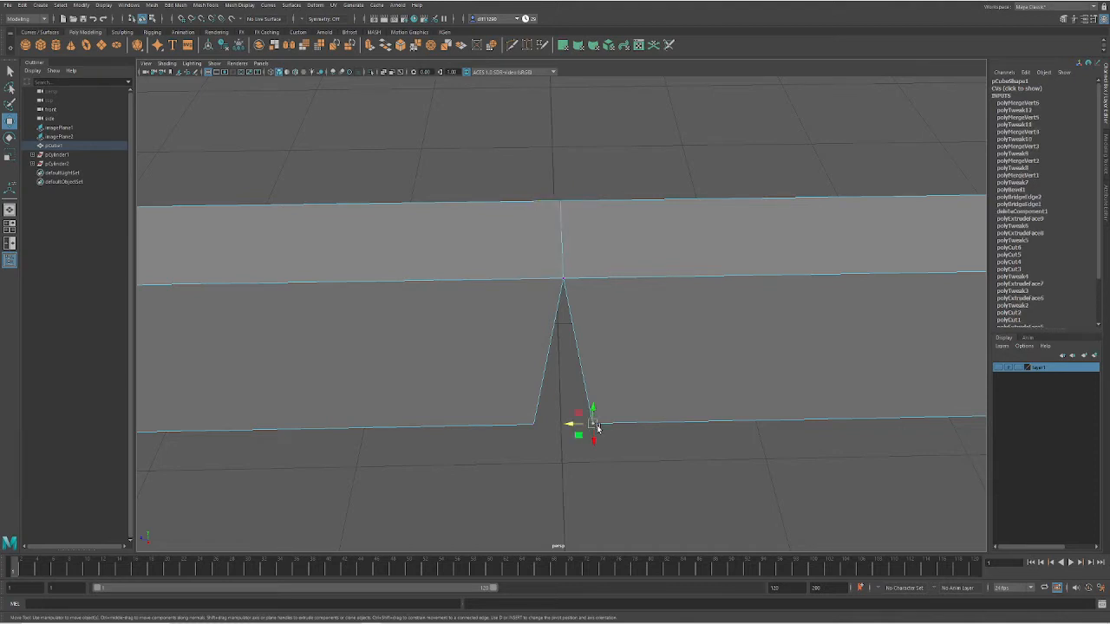
left_click(531, 426, "shift")
right_click_drag(530, 425, 548, 434, "shift")
Merge the last two facing lower corner vertices on the inner side of this crossbar's gap to their center
left_click_drag(540, 433, 596, 431, "alt")
left_click(594, 428)
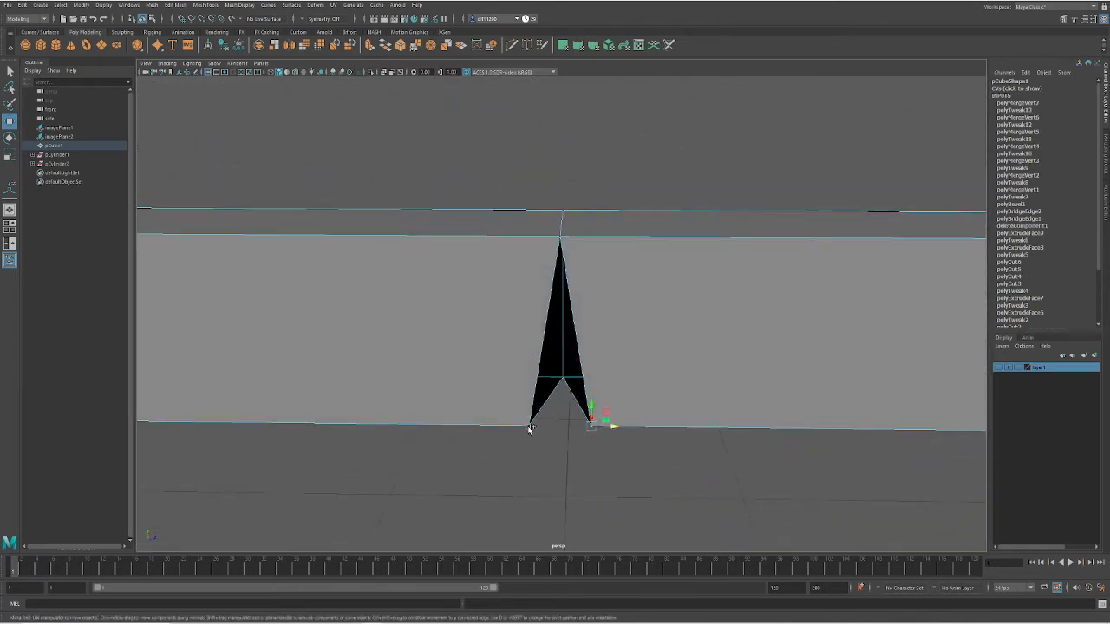
left_click(528, 426, "shift")
key("g")
left_click_drag(607, 474, 605, 448, "alt")
scroll(602, 446, "down", 5)
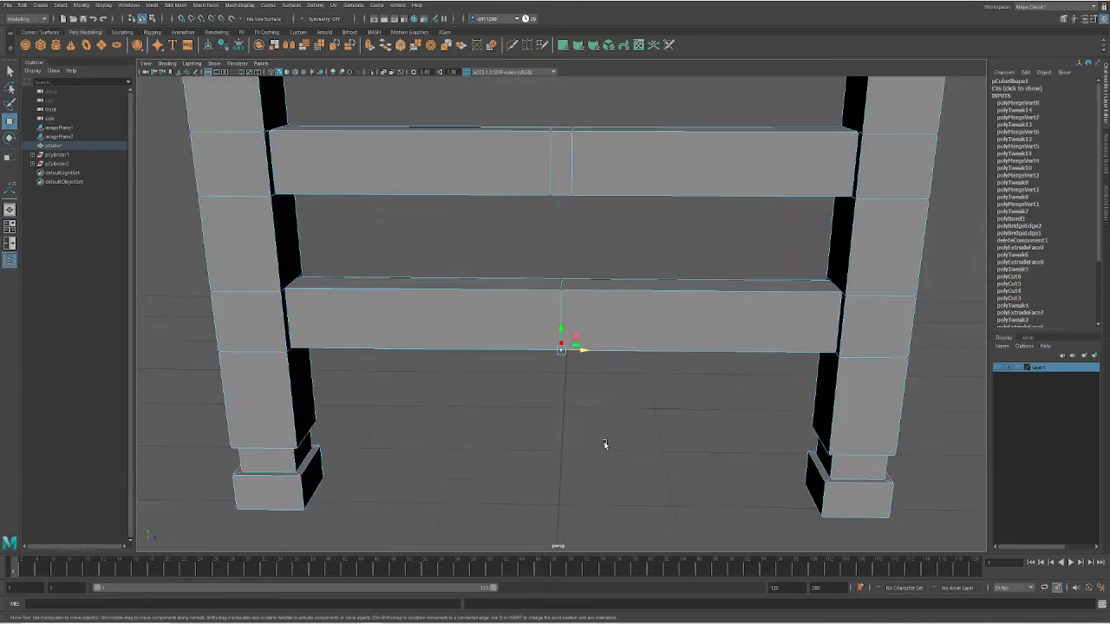
Test the merged center edge of the lower crossbar by moving it along the bar, and undo the move
mouse_move(568, 301)
right_mouse_down()
mouse_move(565, 288)
mouse_move(565, 310)
right_mouse_up()
left_click(563, 310)
mouse_move(577, 320)
left_mouse_down()
mouse_move(535, 321)
mouse_move(607, 324)
mouse_move(563, 330)
left_mouse_up()
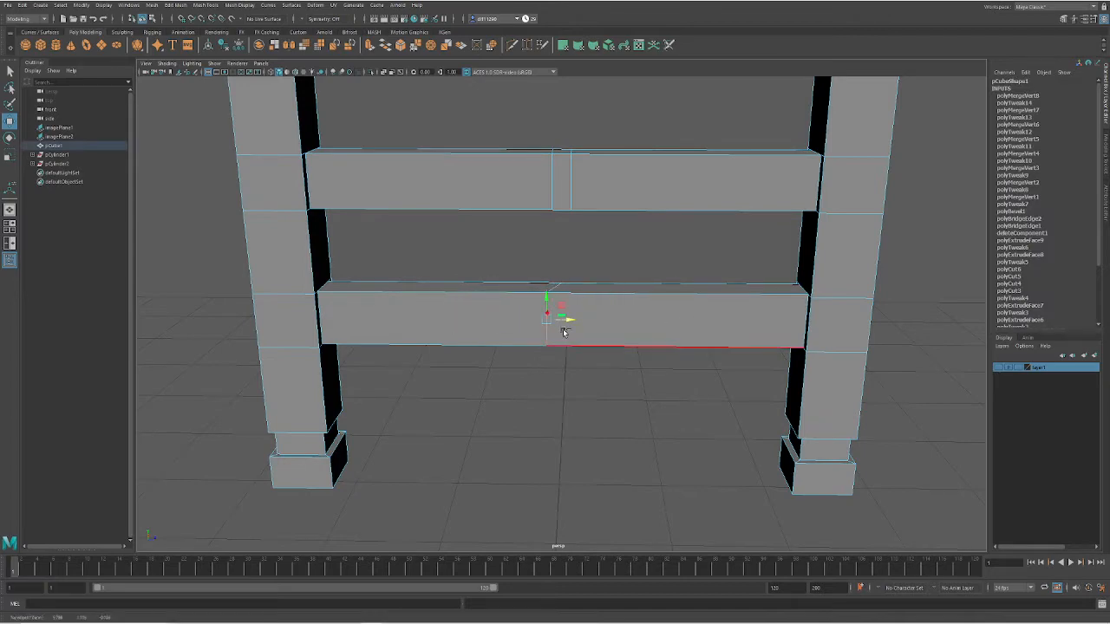
Turn on the visibility of the reference image layer and frame the table's X-shaped brace drawing in the front view
key("f")
scroll(567, 393, "down", 5)
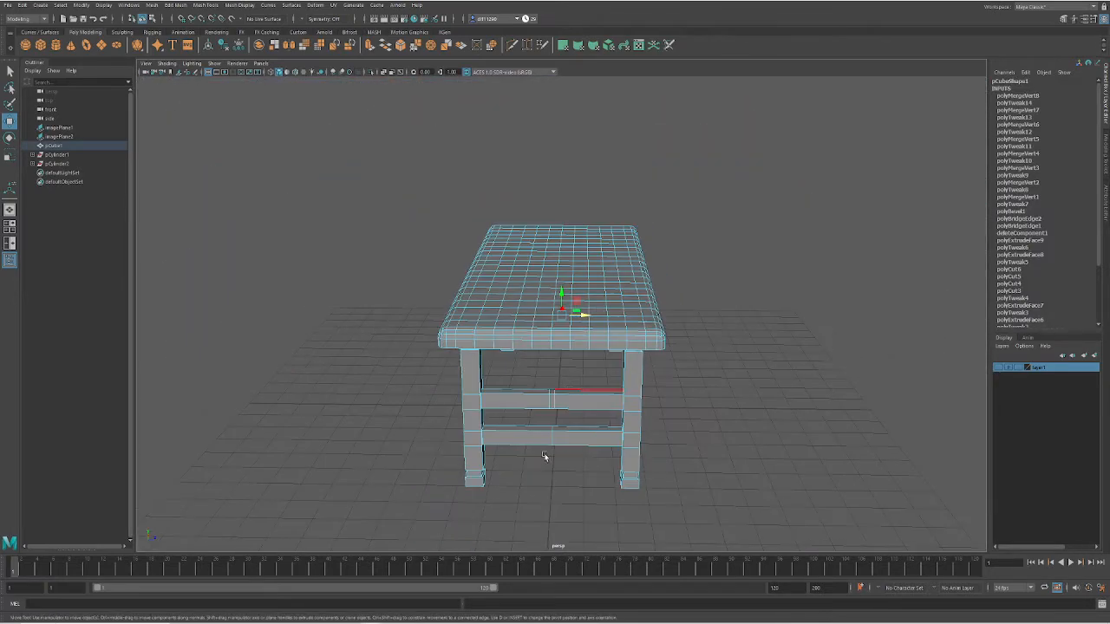
left_click_drag(555, 465, 628, 409, "alt")
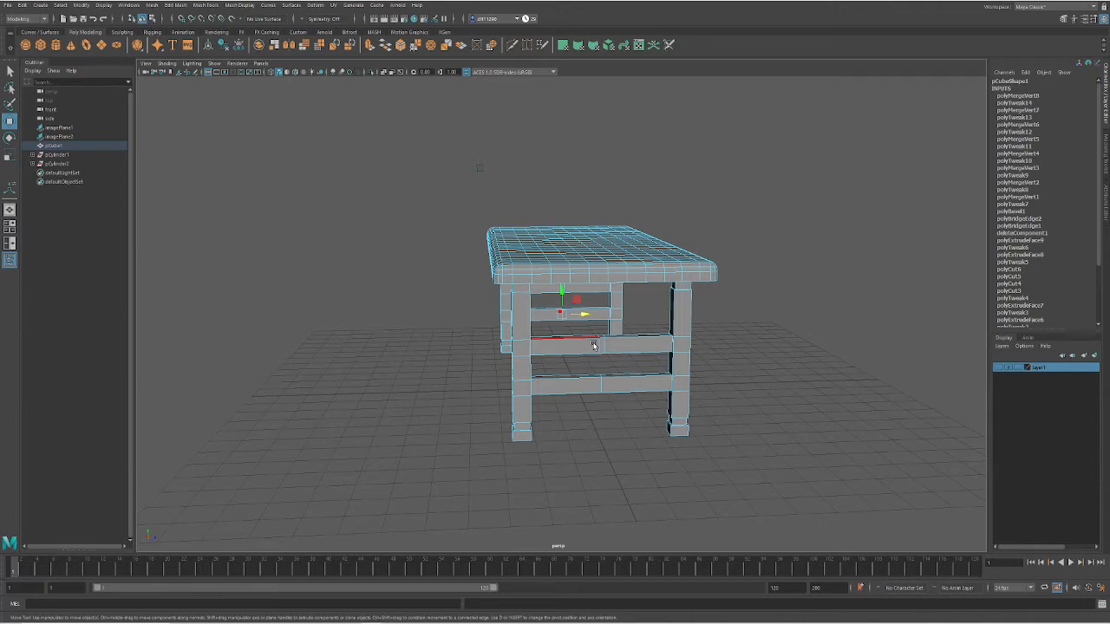
left_click_drag(444, 424, 538, 418, "alt")
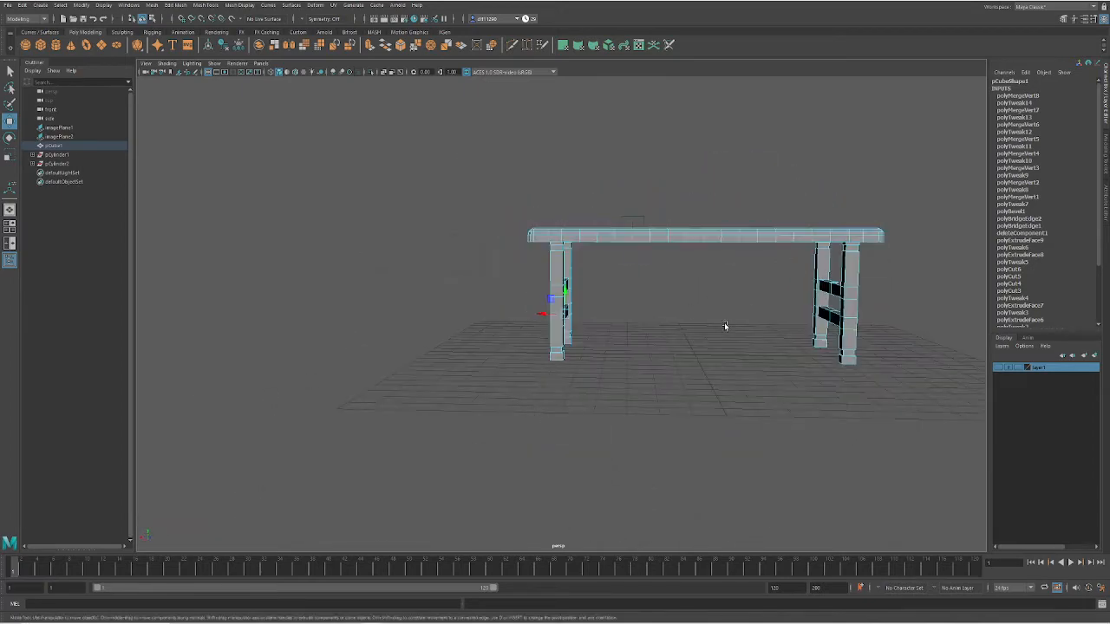
left_click(1002, 368)
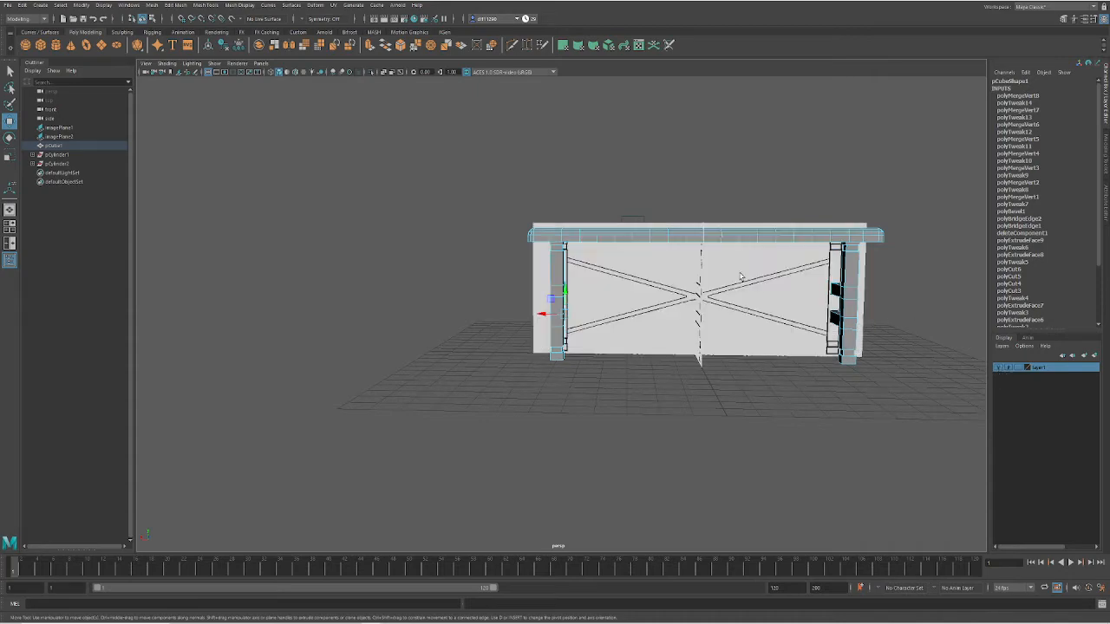
mouse_move(764, 369)
left_mouse_down("alt")
mouse_move(711, 382)
mouse_move(657, 377)
mouse_move(751, 373)
left_mouse_up("alt")
key("space")
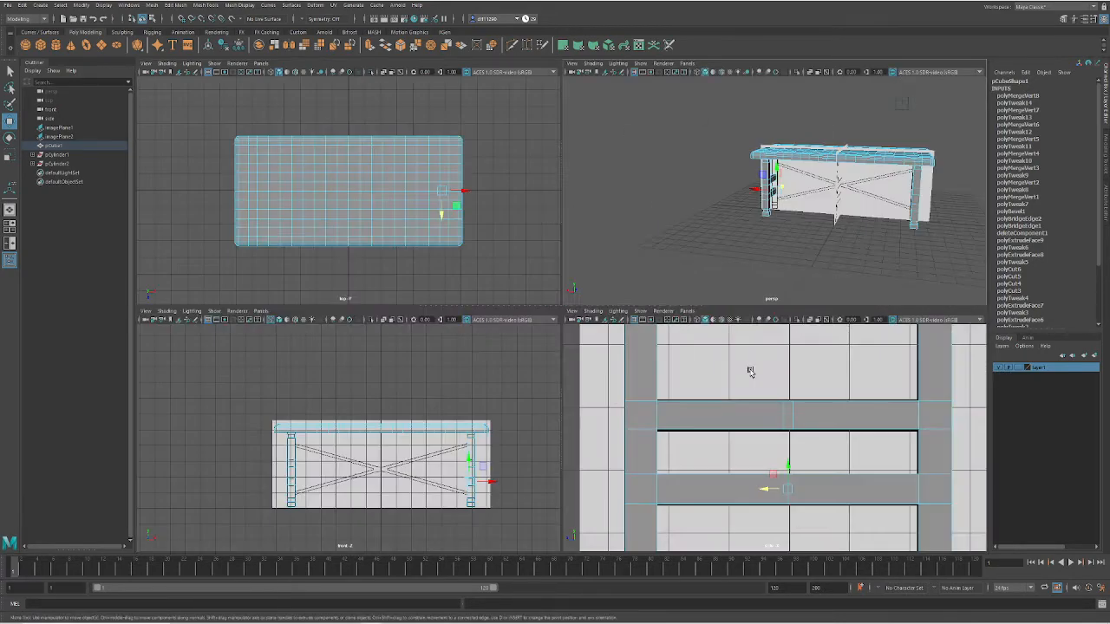
key("space")
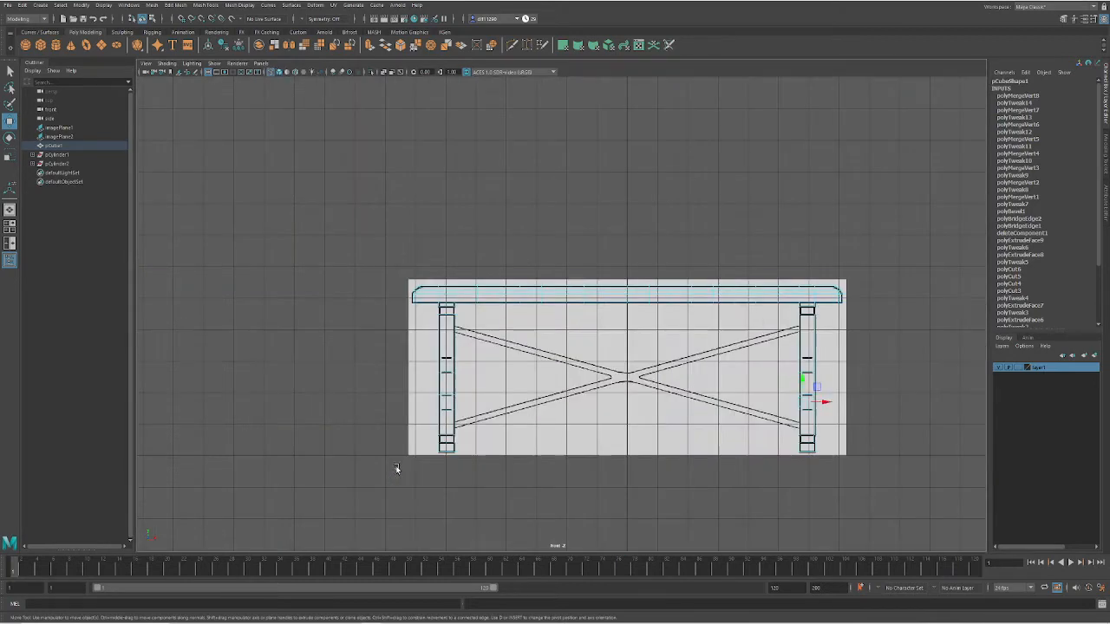
scroll(689, 399, "up", 2)
middle_click_drag(690, 399, 572, 385, "alt")
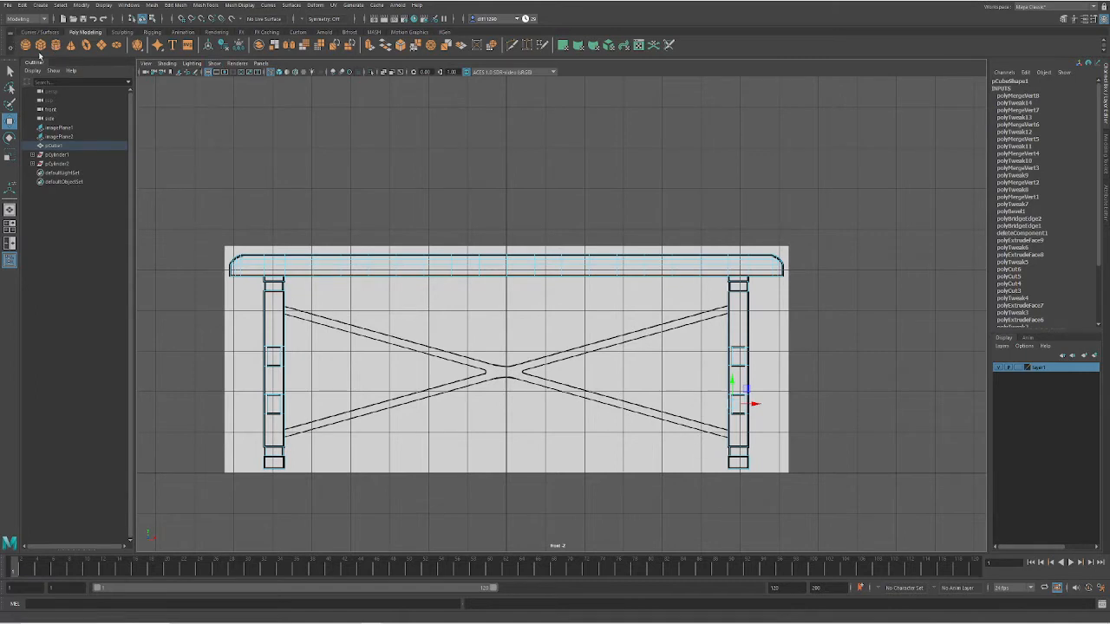
Create a polygon cylinder at the origin, try scaling it down in X and Y, and undo the scaling
left_click(55, 45)
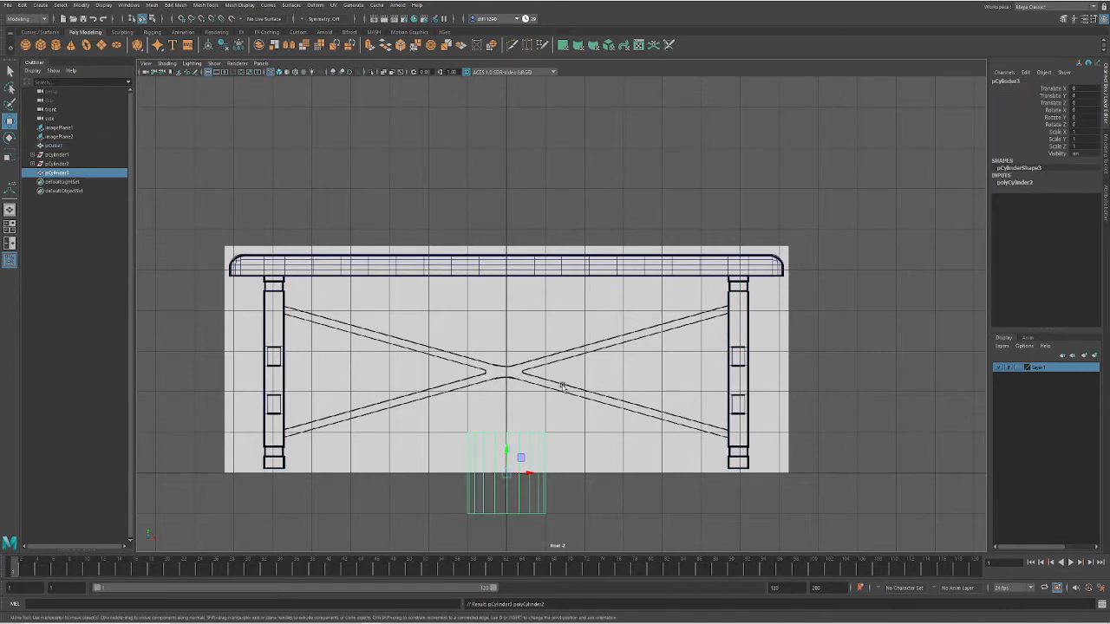
key("r")
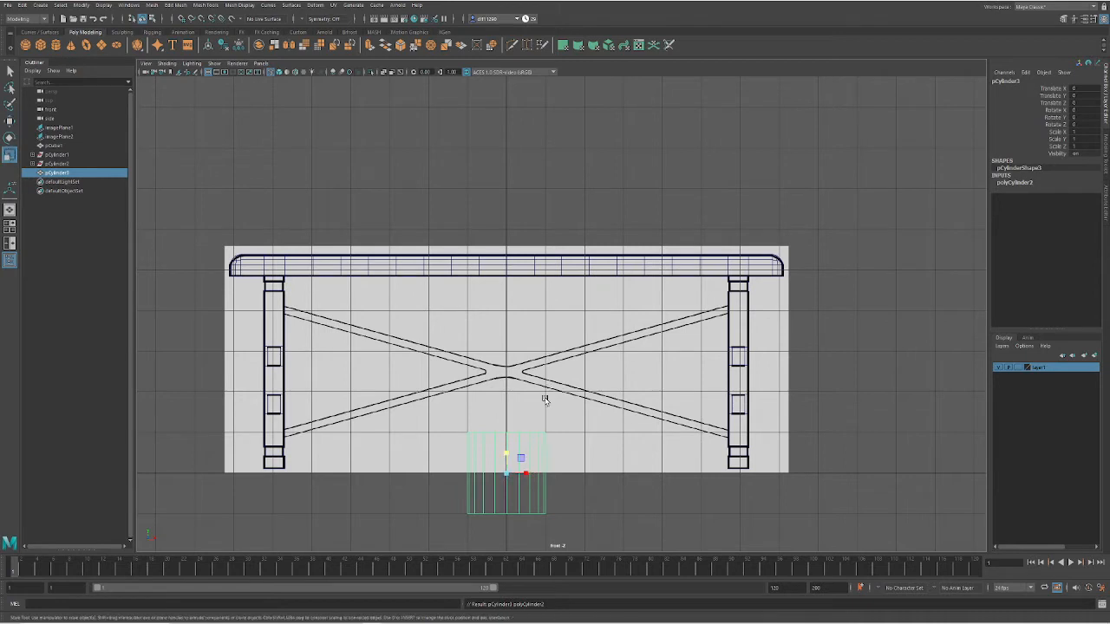
left_click_drag(524, 461, 515, 466)
key("ctrl+z")
Switch to the four-view layout, fit the whole model in the side view, and display the top view in wireframe
key("space")
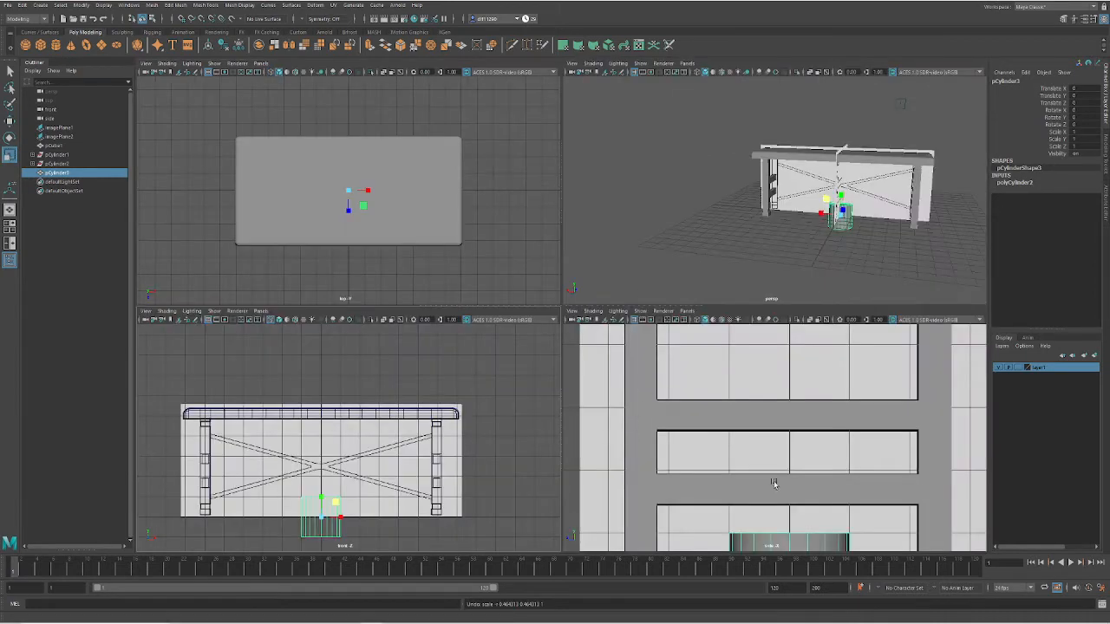
key("a")
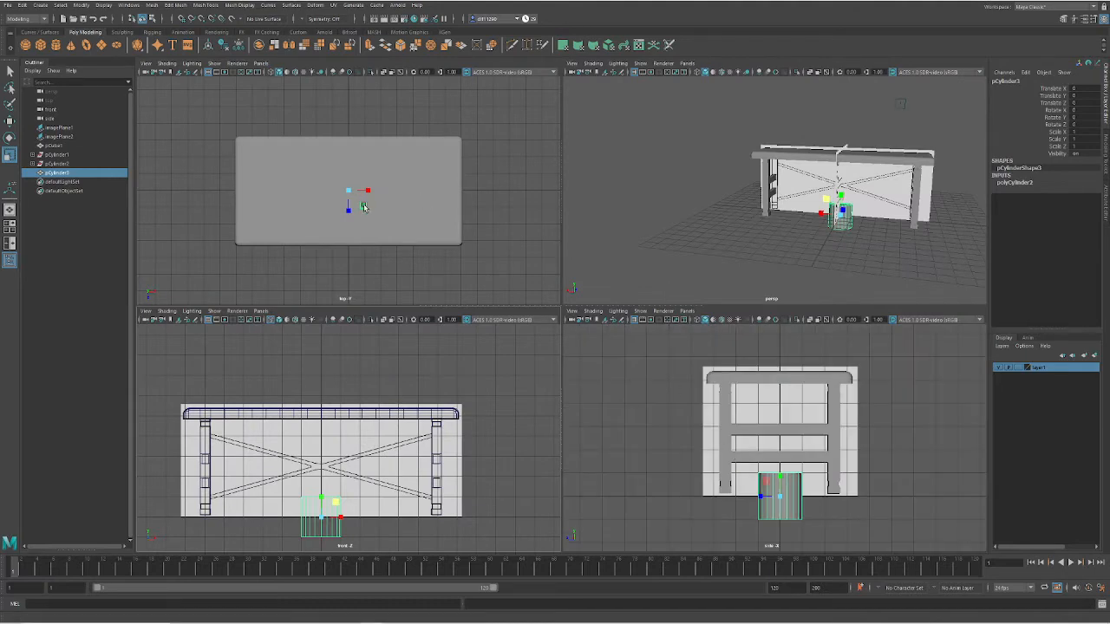
left_click(176, 62)
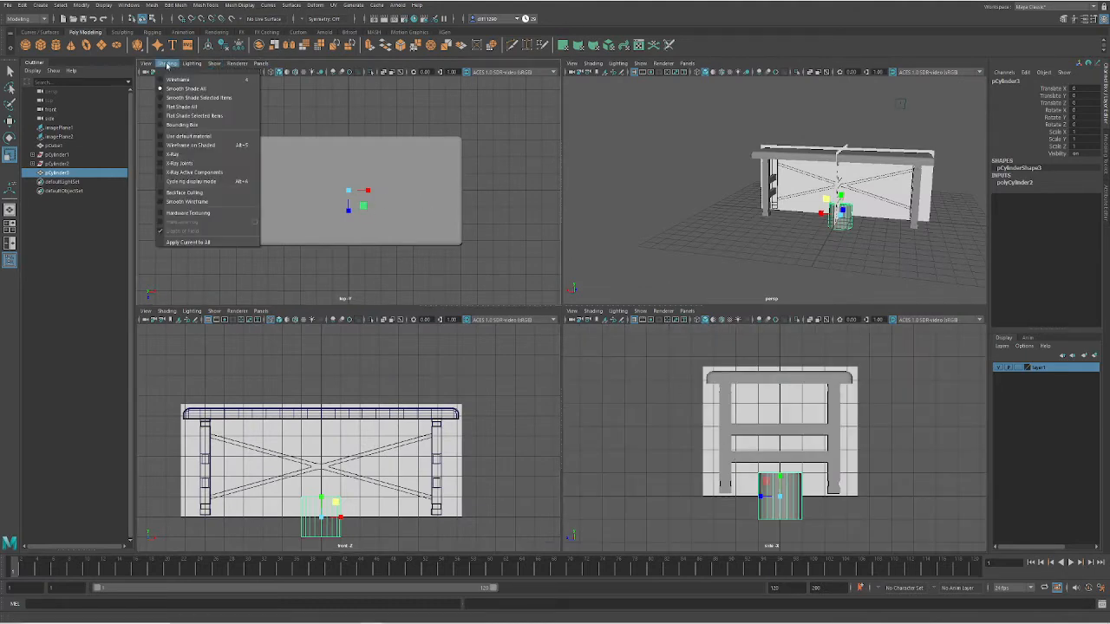
left_click(187, 76)
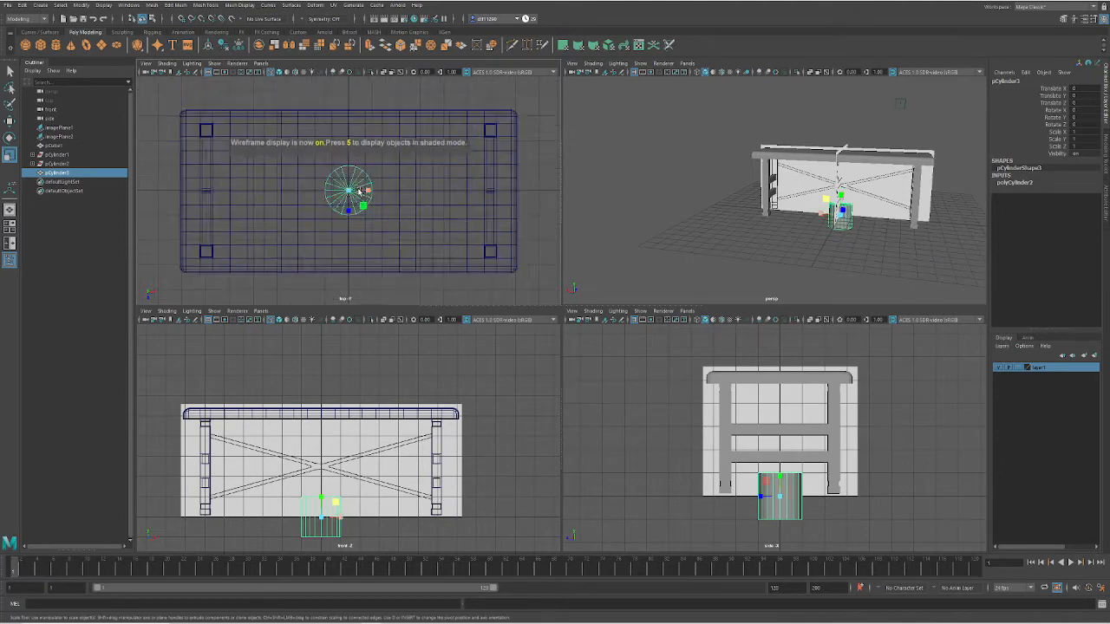
Scale the cylinder down in the top view to about 0.071 in X and Z, keeping its height scale at 1
key("f")
left_click_drag(375, 215, 360, 206)
key("ctrl+z")
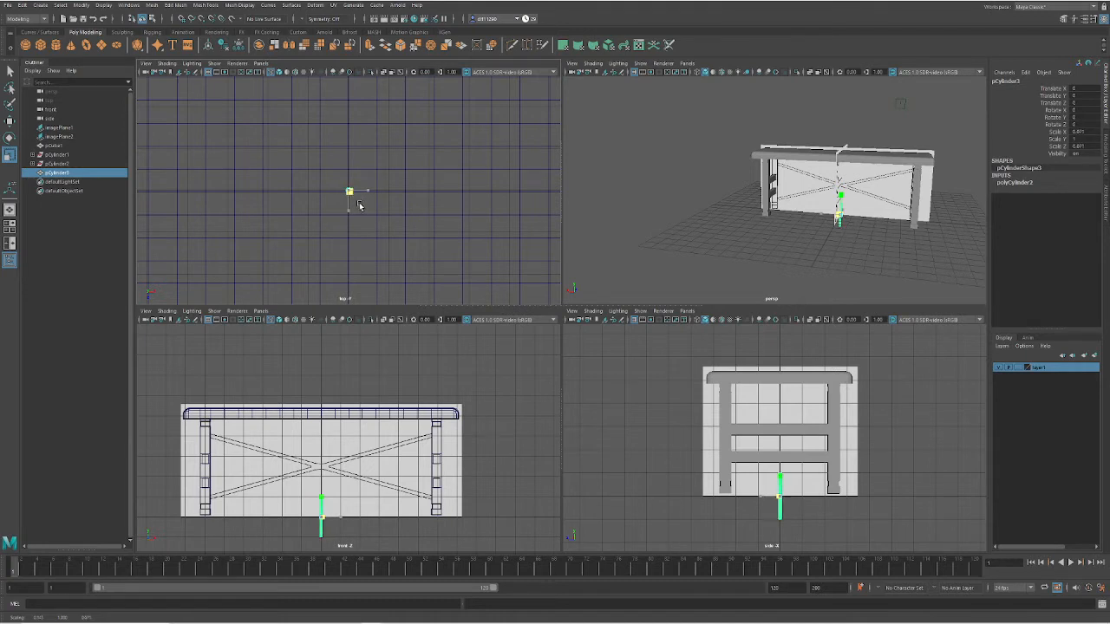
key("w")
scroll(350, 198, "up", 5)
scroll(350, 198, "up", 5)
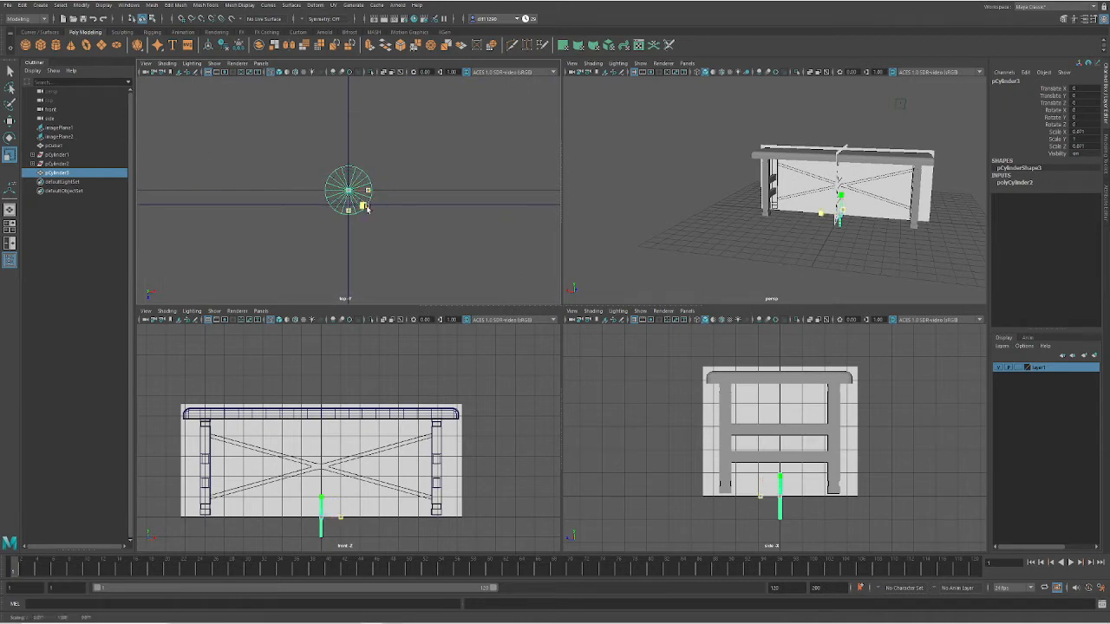
Move the thin cylinder straight up to the crossing point of the X-shaped brace in the front reference image
key("e")
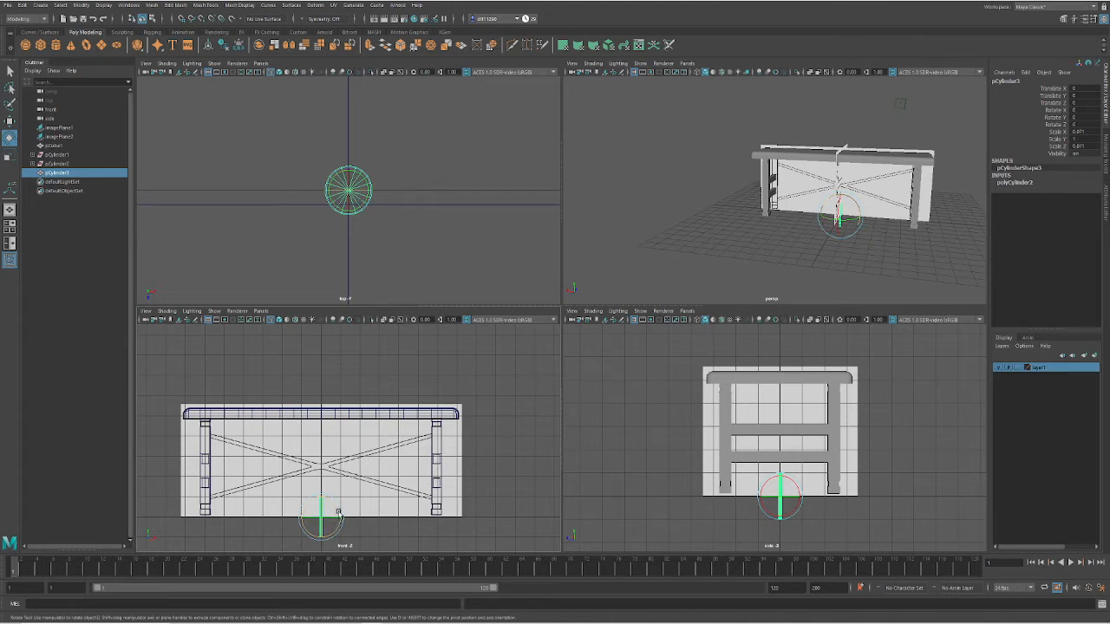
key("w")
left_click_drag(321, 505, 322, 457)
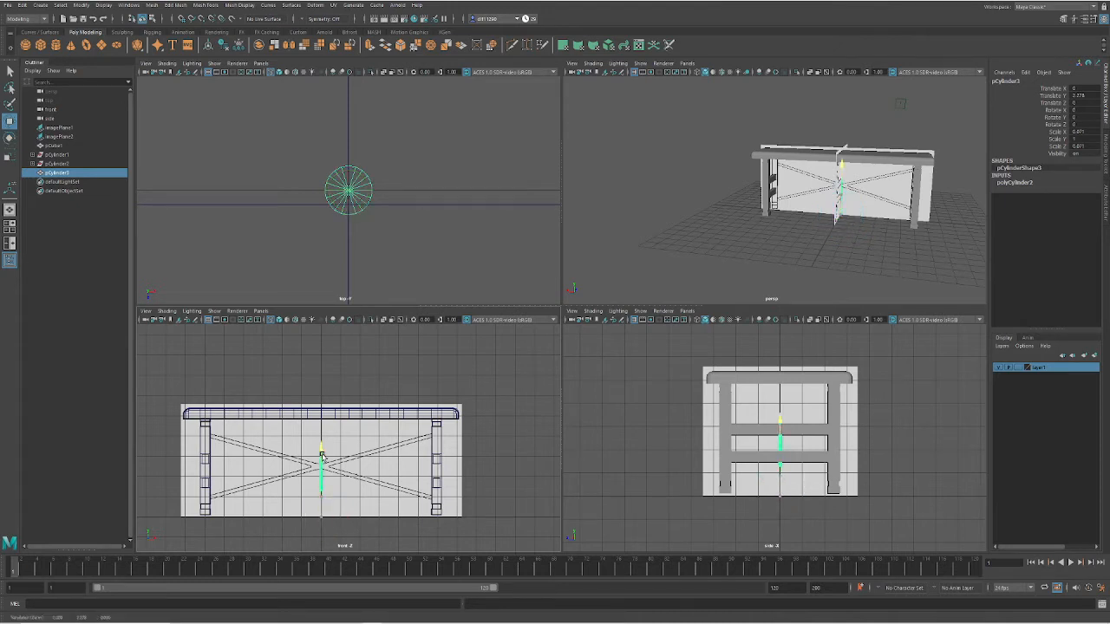
scroll(322, 459, "up", 5)
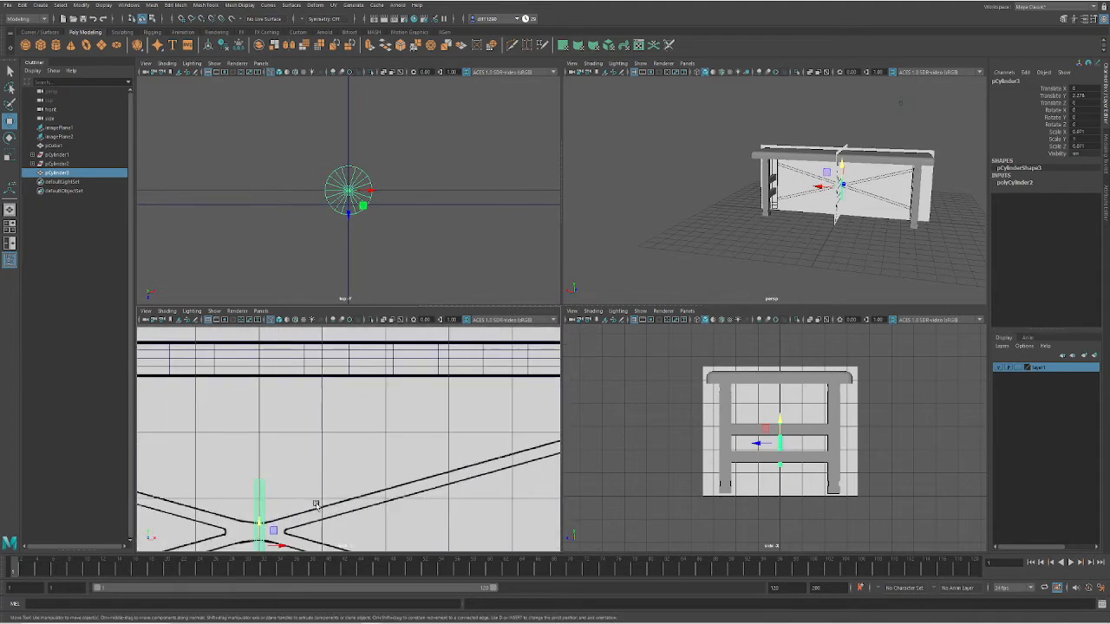
Scale the thin cylinder slightly thicker in the top view, to about 0.077 in X and Z
scroll(316, 505, "up", 1)
scroll(402, 434, "up", 1)
scroll(308, 464, "up", 1)
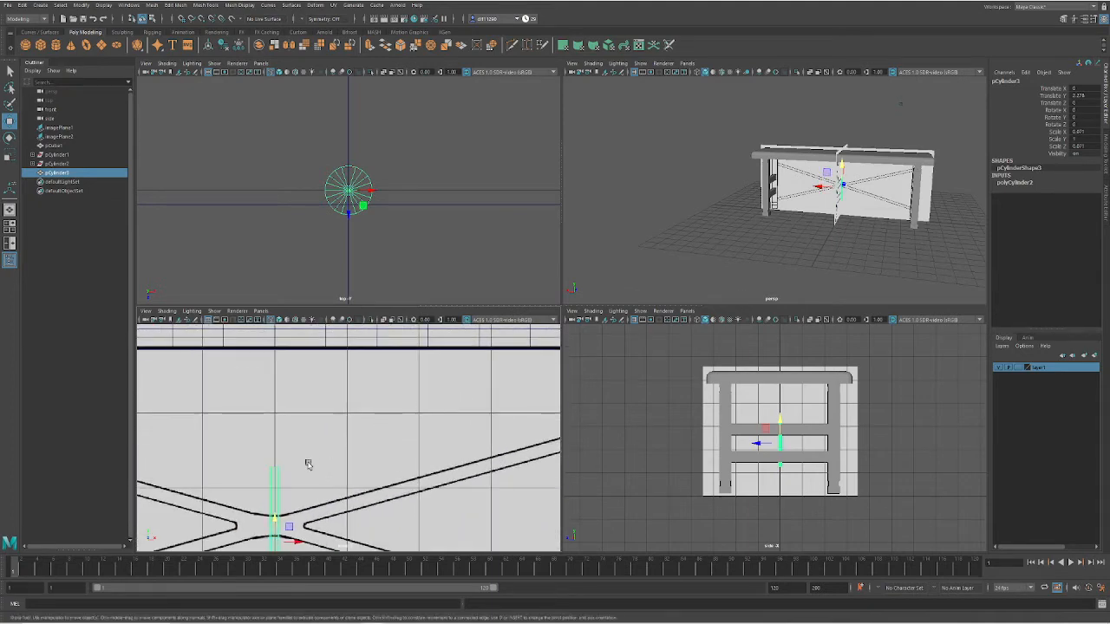
middle_click_drag(308, 465, 390, 383, "alt")
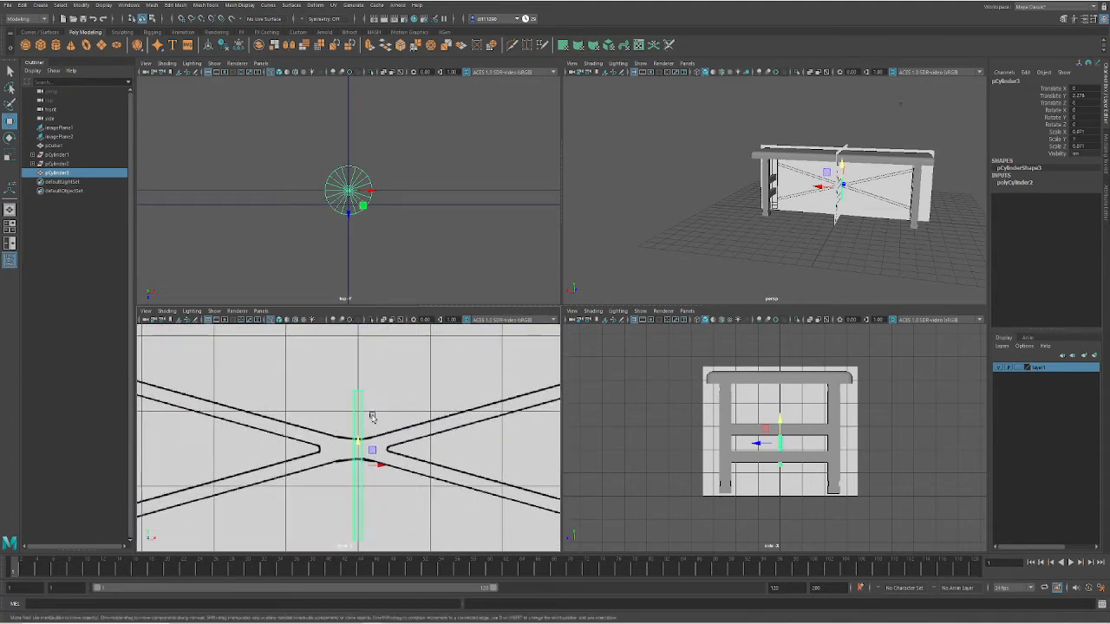
key("r")
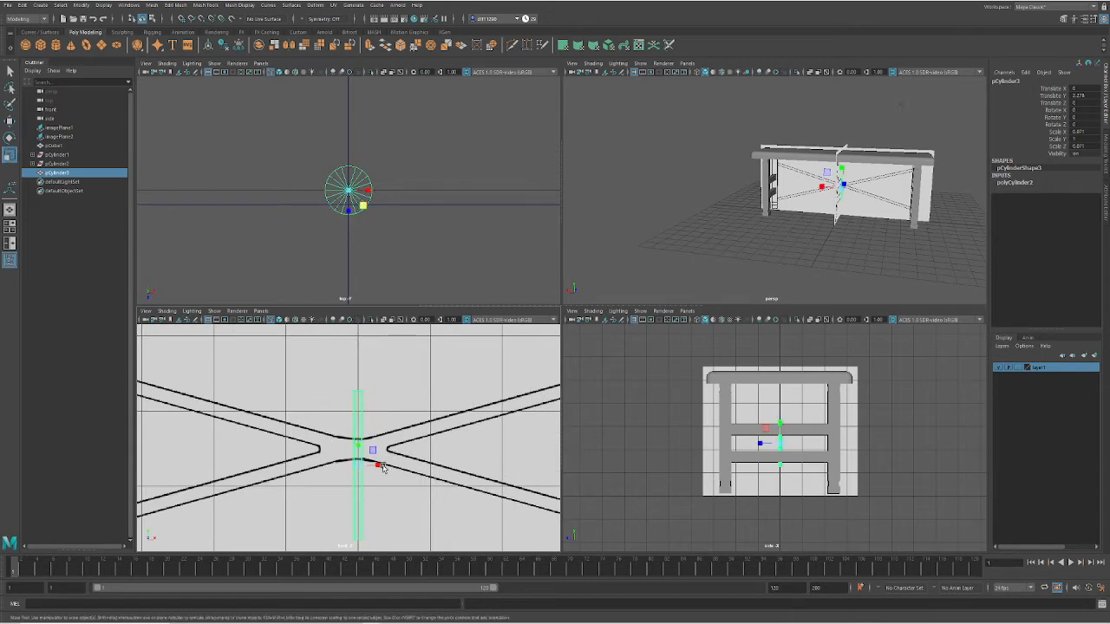
left_click(372, 452)
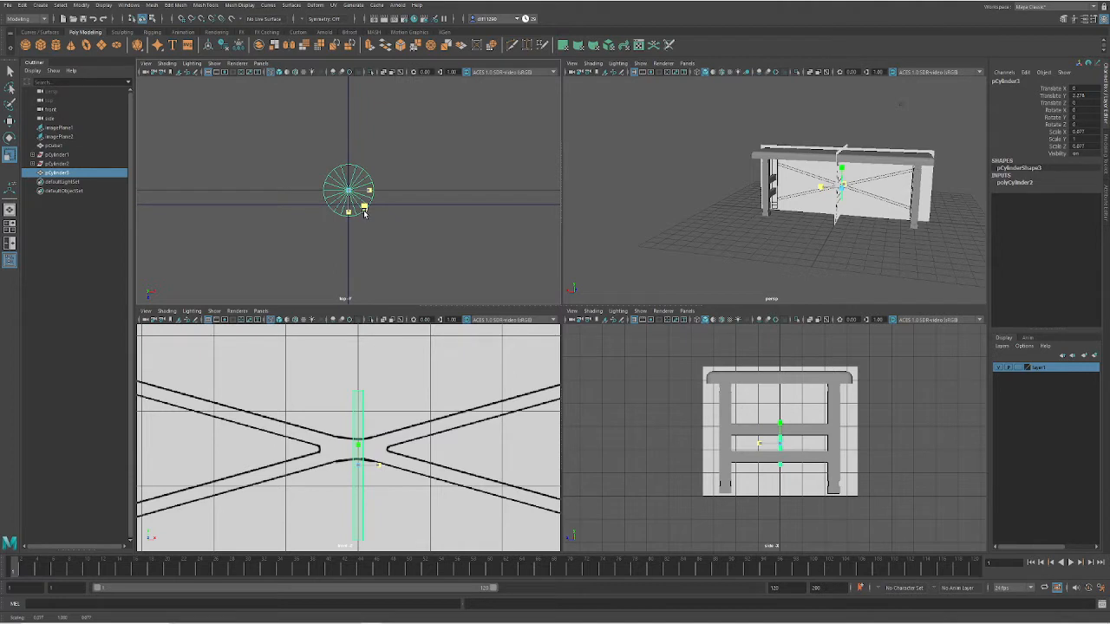
left_click(365, 211)
Rotate the cylinder to 75 degrees about Z in the front view and raise it onto the descending bar of the X-shaped brace
key("e")
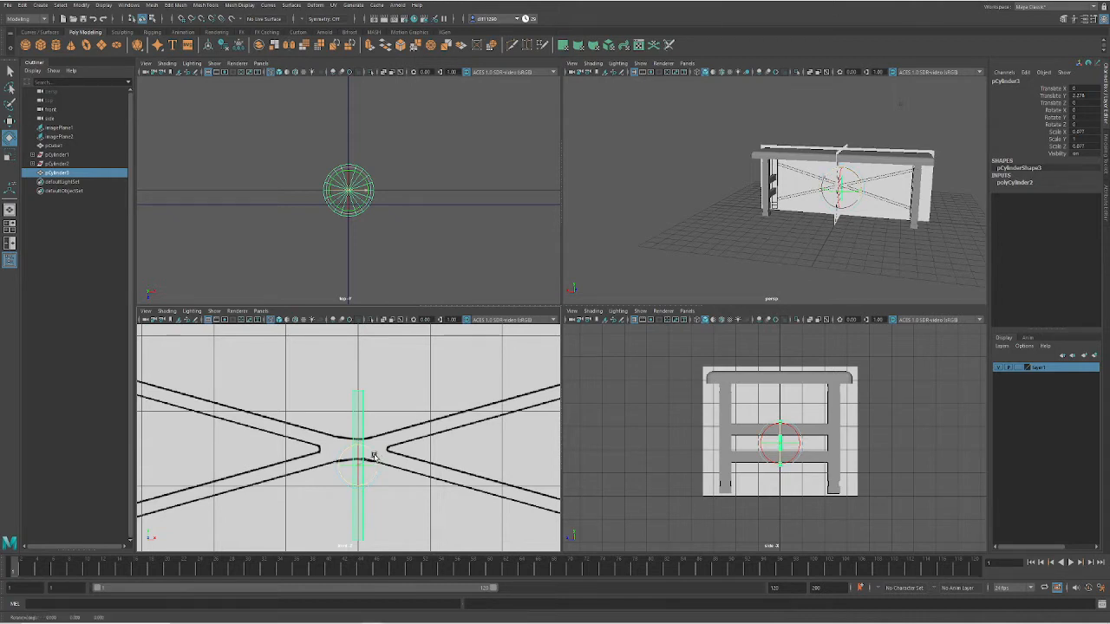
left_click_drag(370, 454, 333, 423)
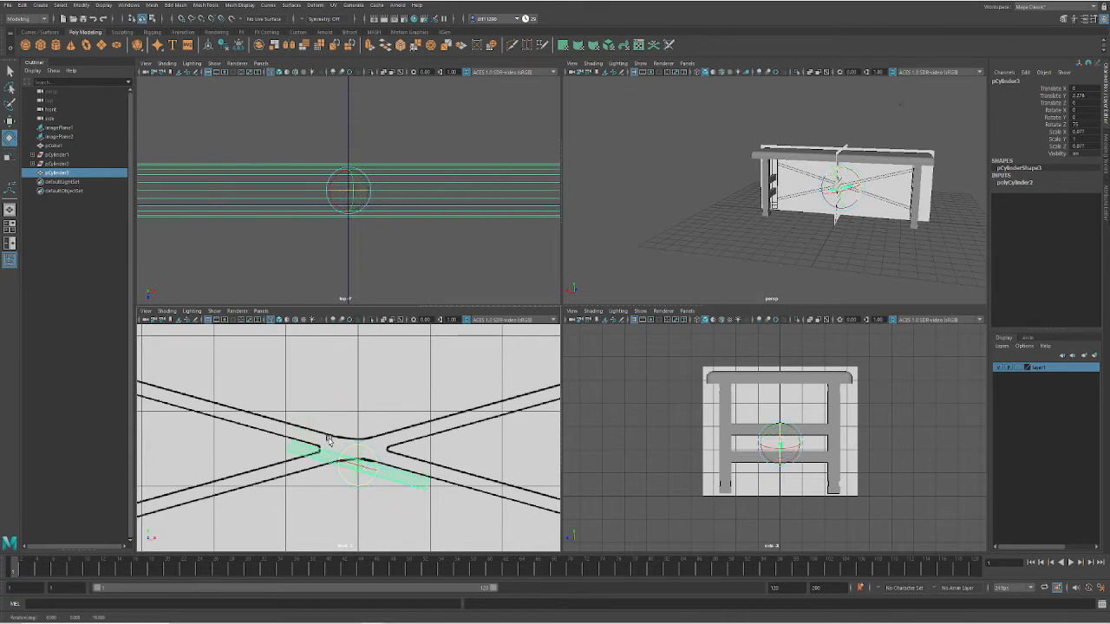
key("w")
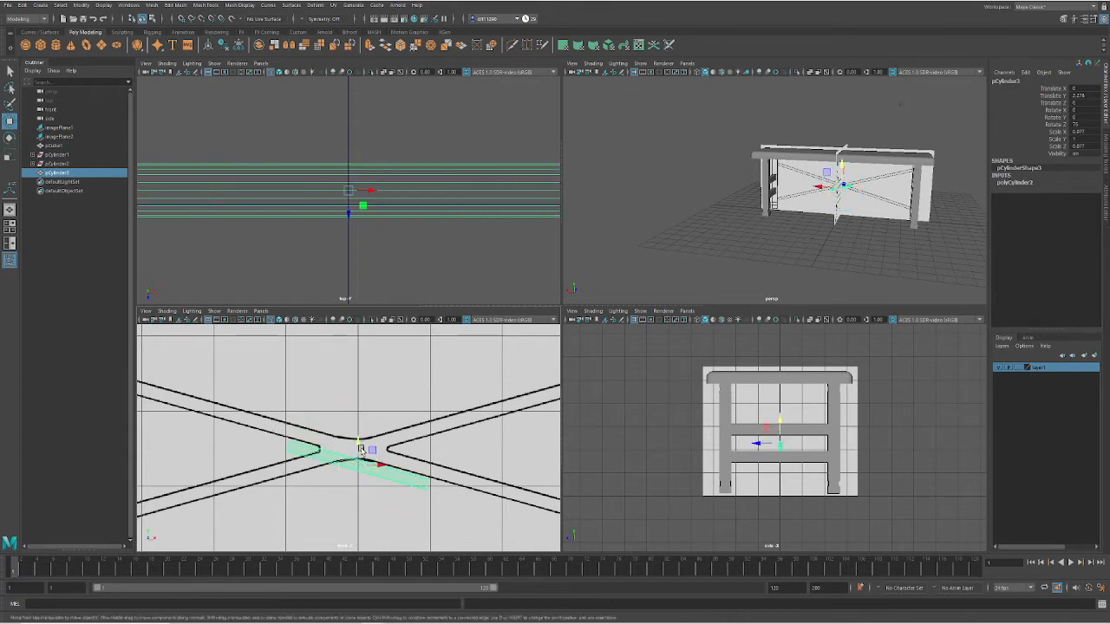
left_click_drag(360, 446, 364, 431)
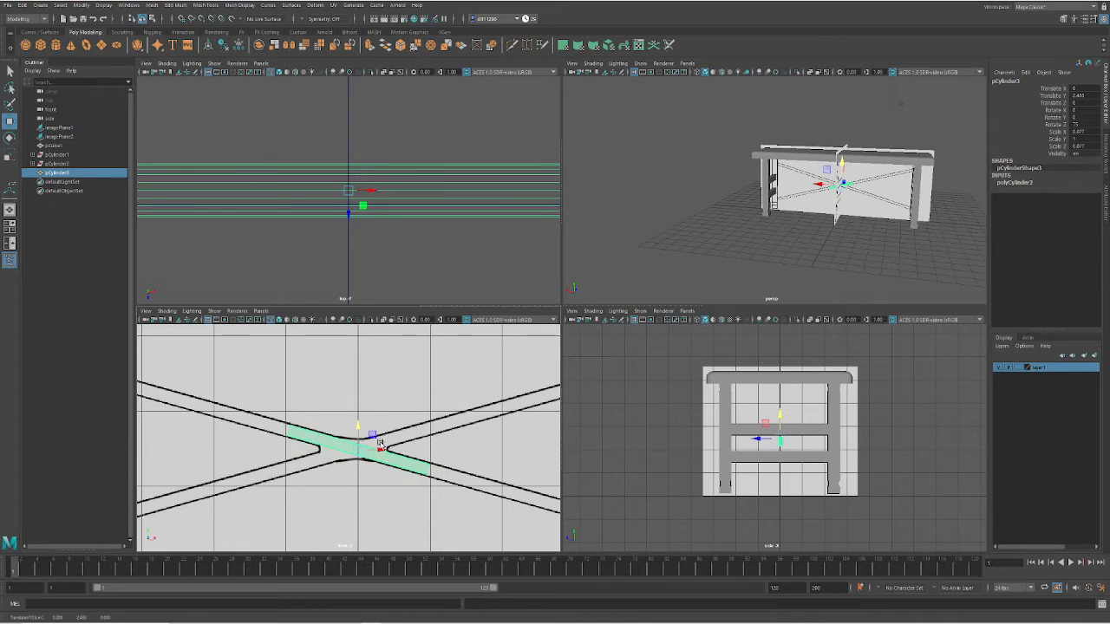
Try stretching the tilted cylinder along the vertical world axis, and undo the scaling
key("r")
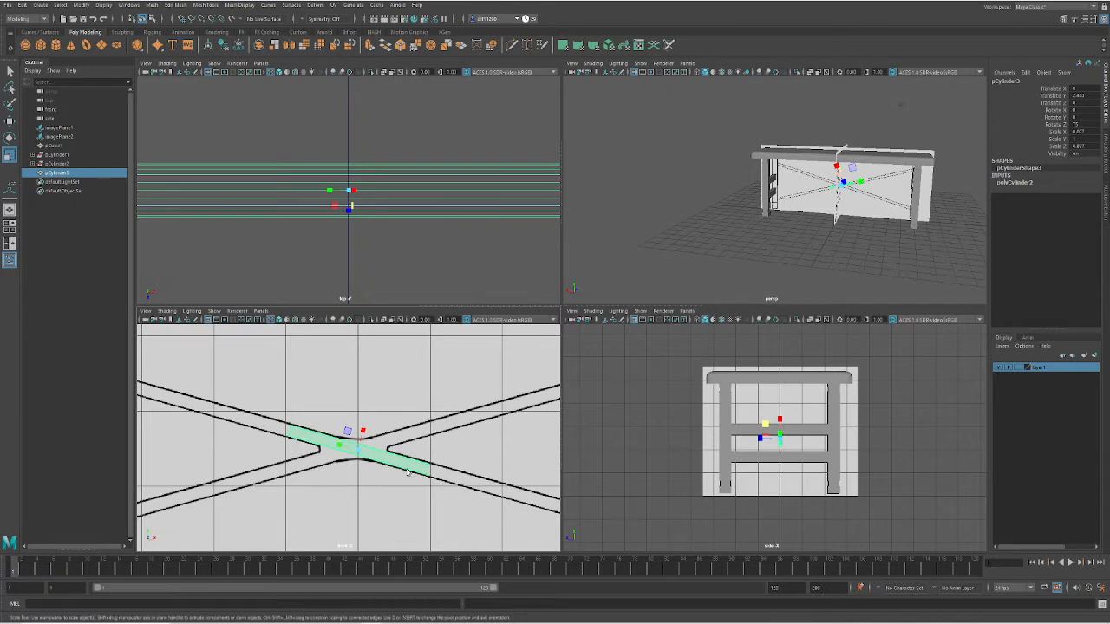
left_click(405, 470)
left_click(379, 453)
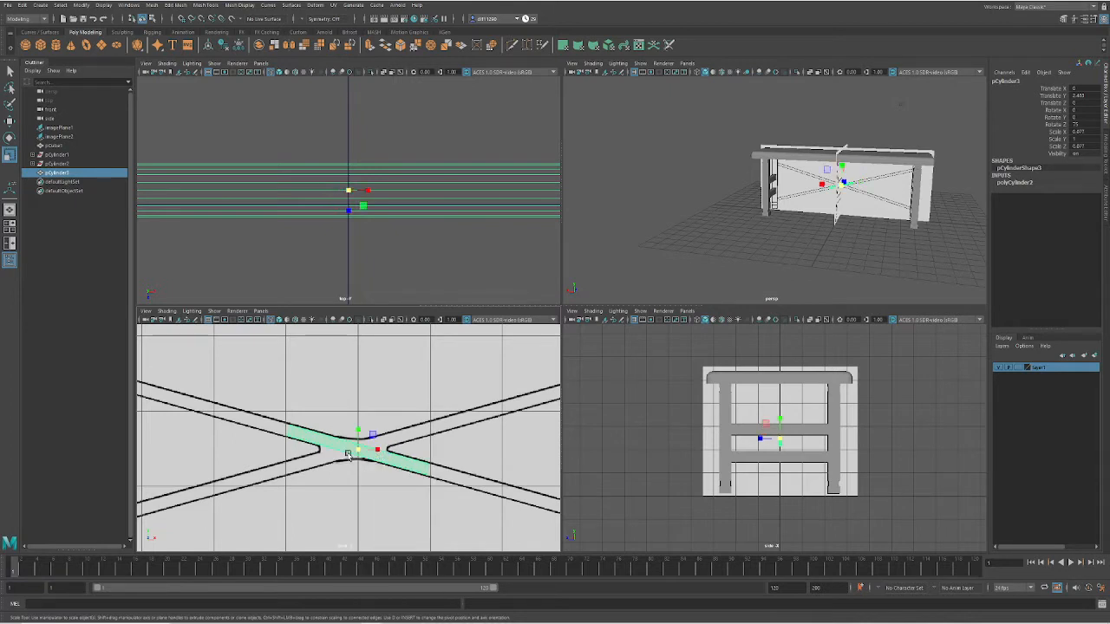
left_click_drag(355, 428, 372, 389)
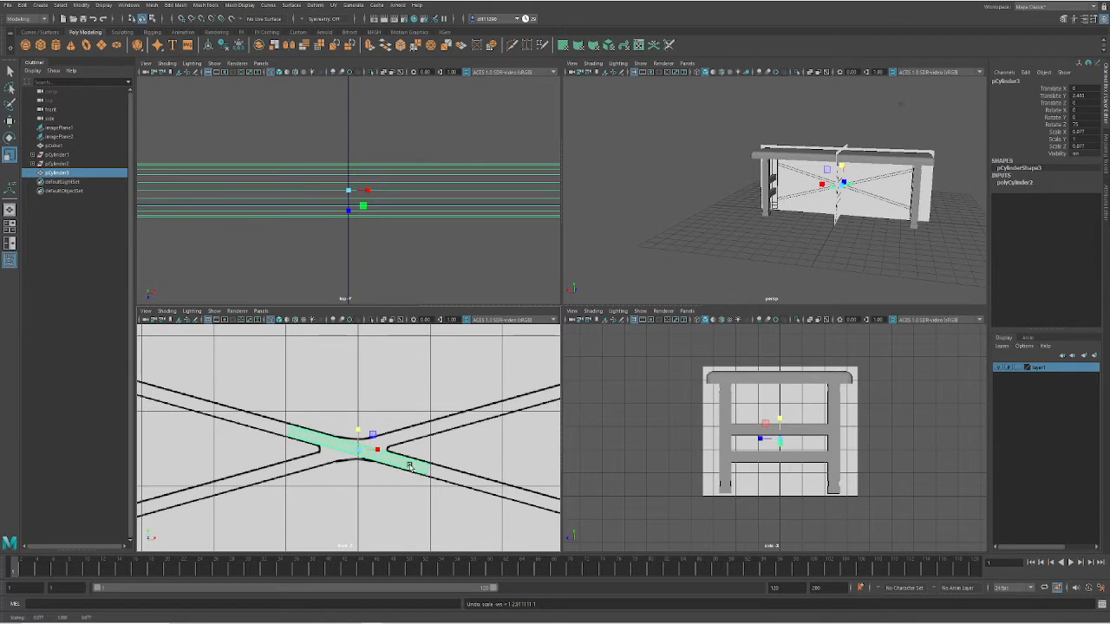
Set the scale axis orientation to Object and stretch the cylinder along its length until it spans between the two table legs
left_click(379, 494)
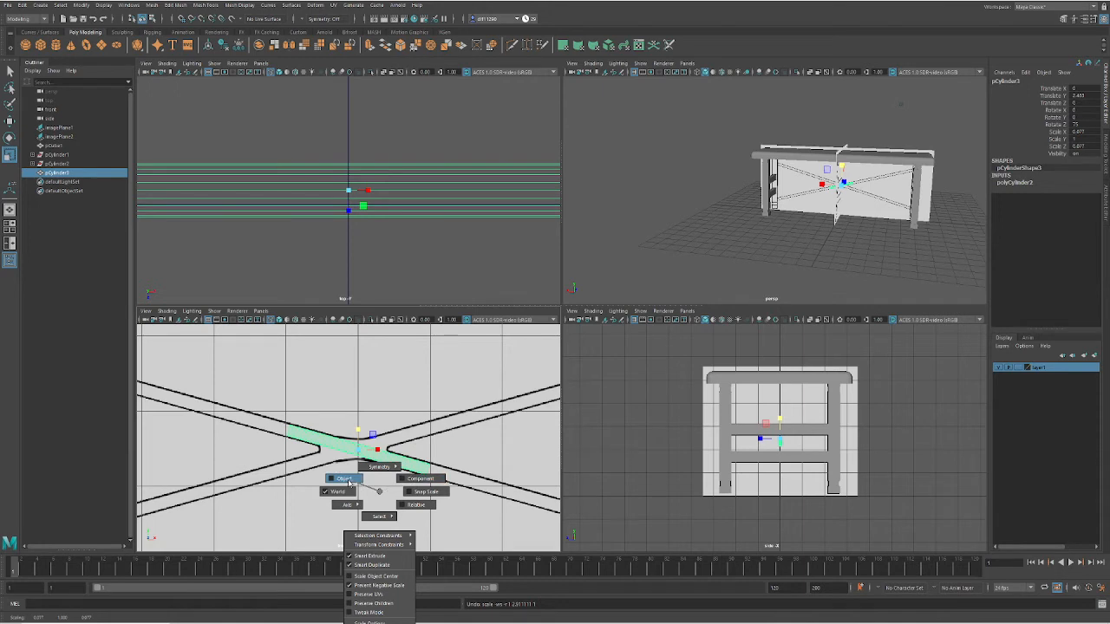
left_click(349, 481)
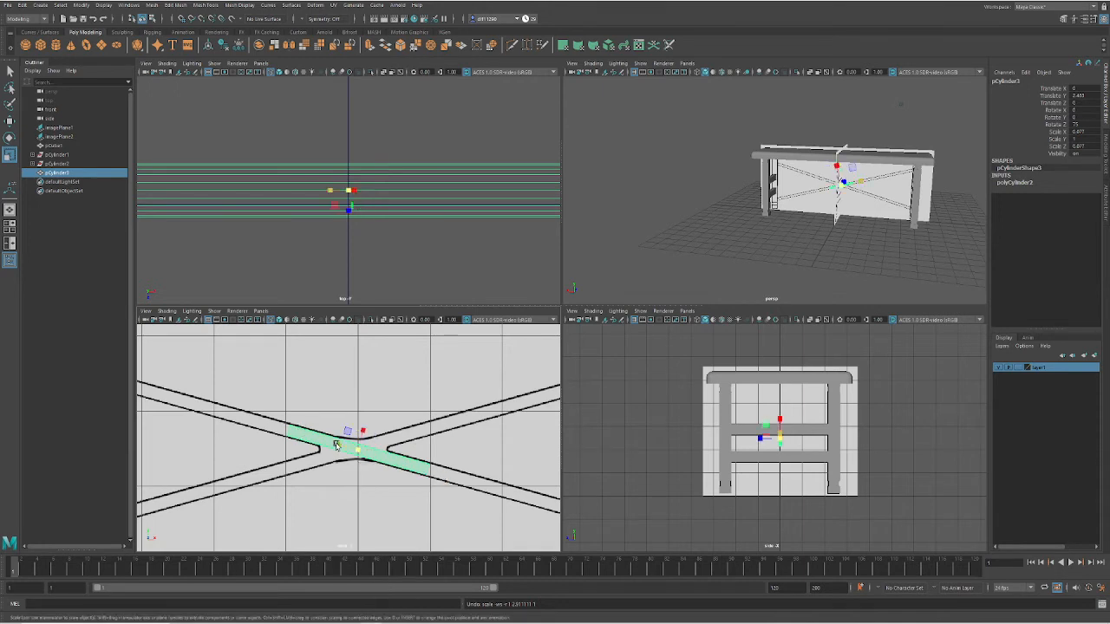
mouse_move(337, 446)
left_mouse_down()
mouse_move(288, 437)
mouse_move(334, 441)
mouse_move(324, 437)
left_mouse_up()
key("a")
key("w")
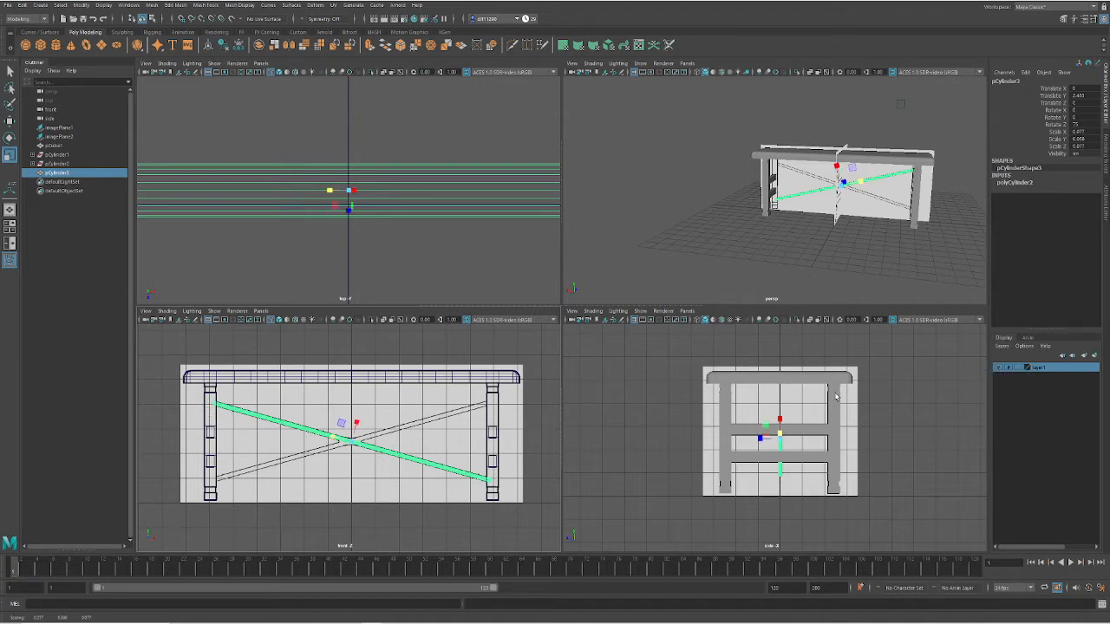
Deselect the brace cylinder and display the side view in wireframe
left_click(662, 338)
left_click(593, 311)
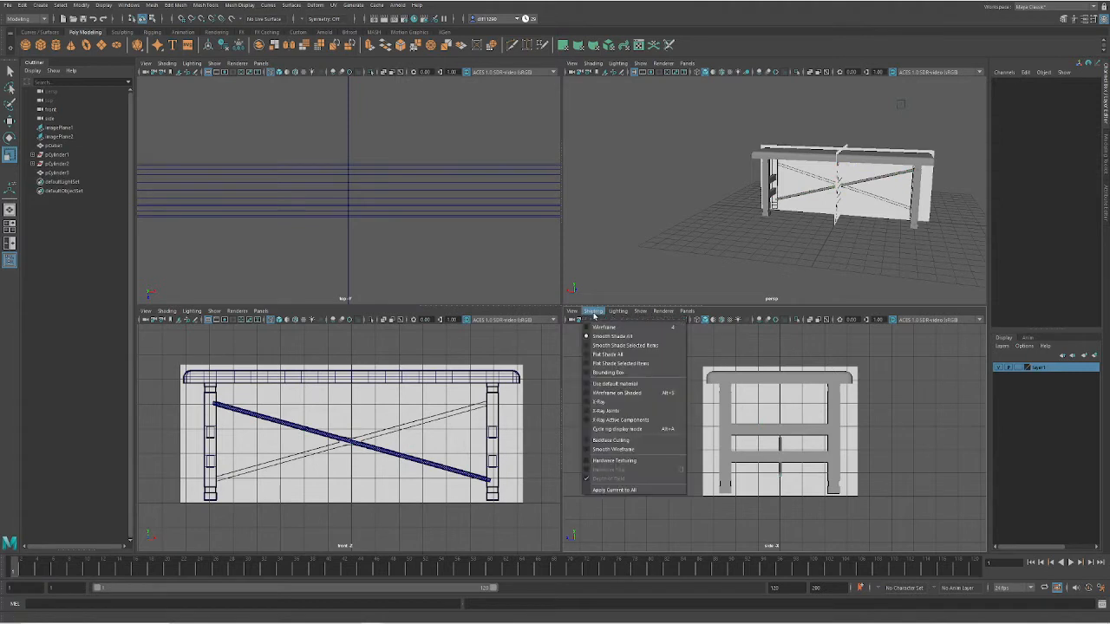
left_click(599, 328)
scroll(835, 446, "up", 5)
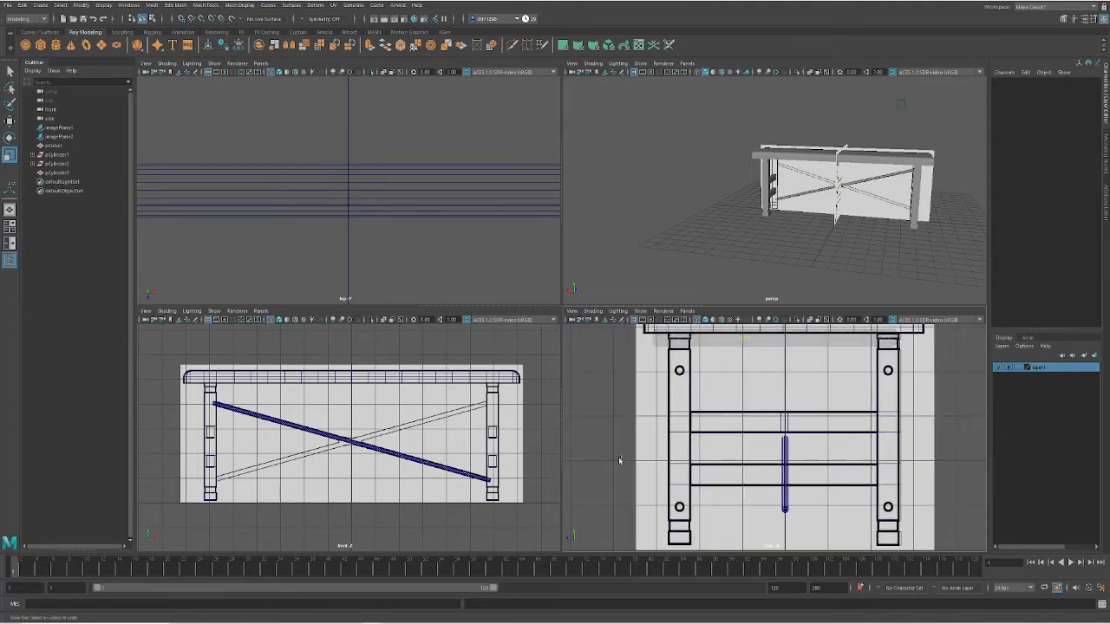
Duplicate the brace cylinder and rotate the copy to 105 degrees about Z to form the opposite diagonal
left_click(385, 457)
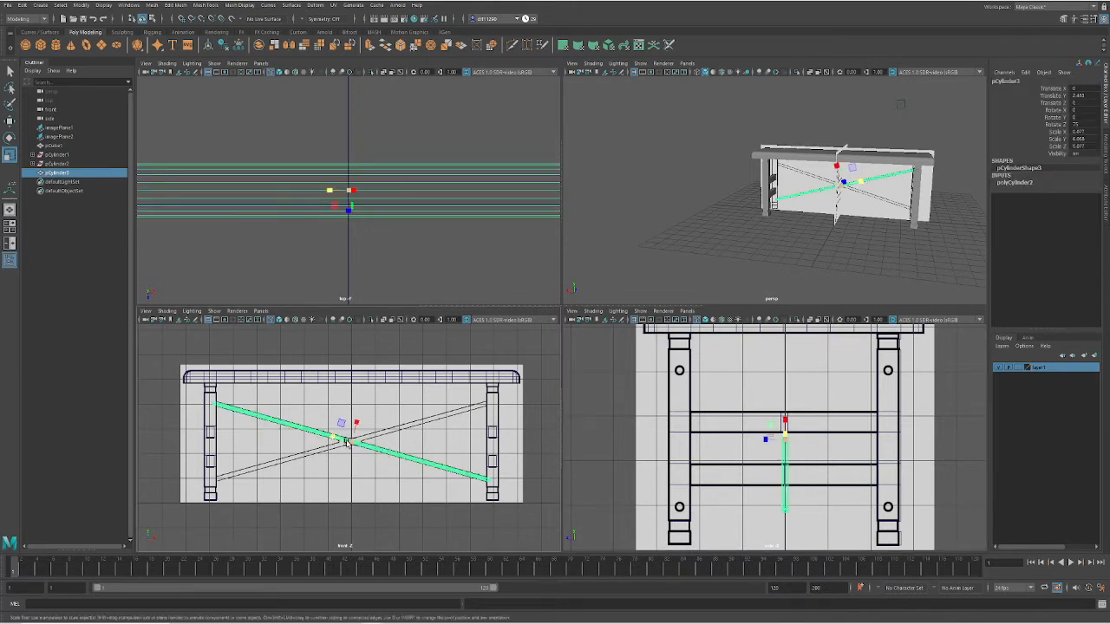
key("ctrl+d")
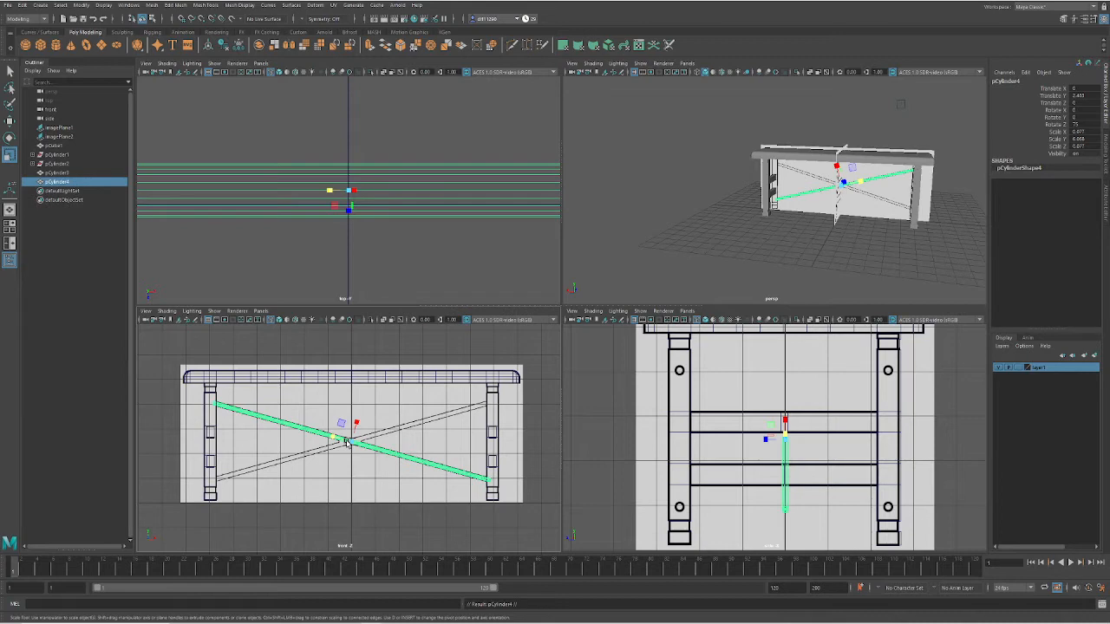
key("e")
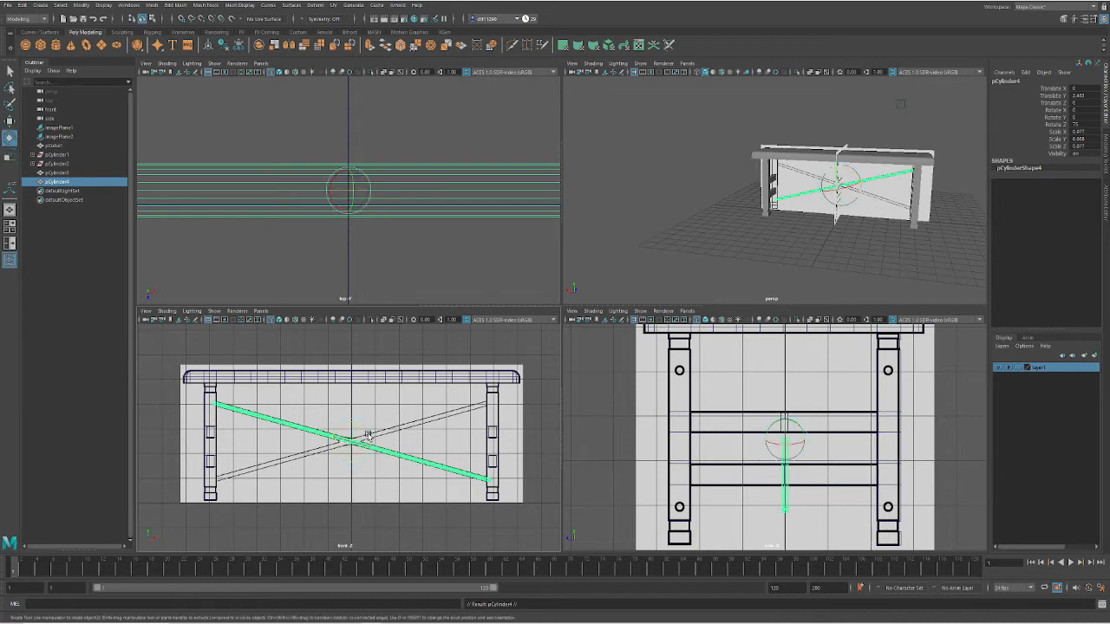
left_click_drag(367, 439, 360, 421)
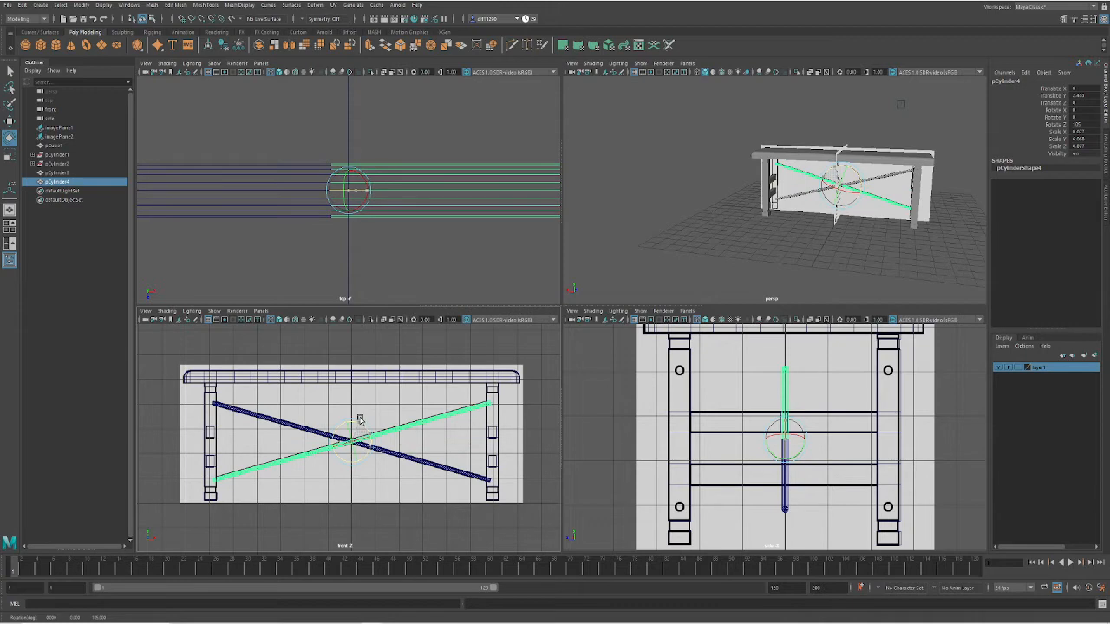
Move the duplicated diagonal slightly up in the front view to align it with the ascending bar in the reference image
scroll(359, 420, "up", 8)
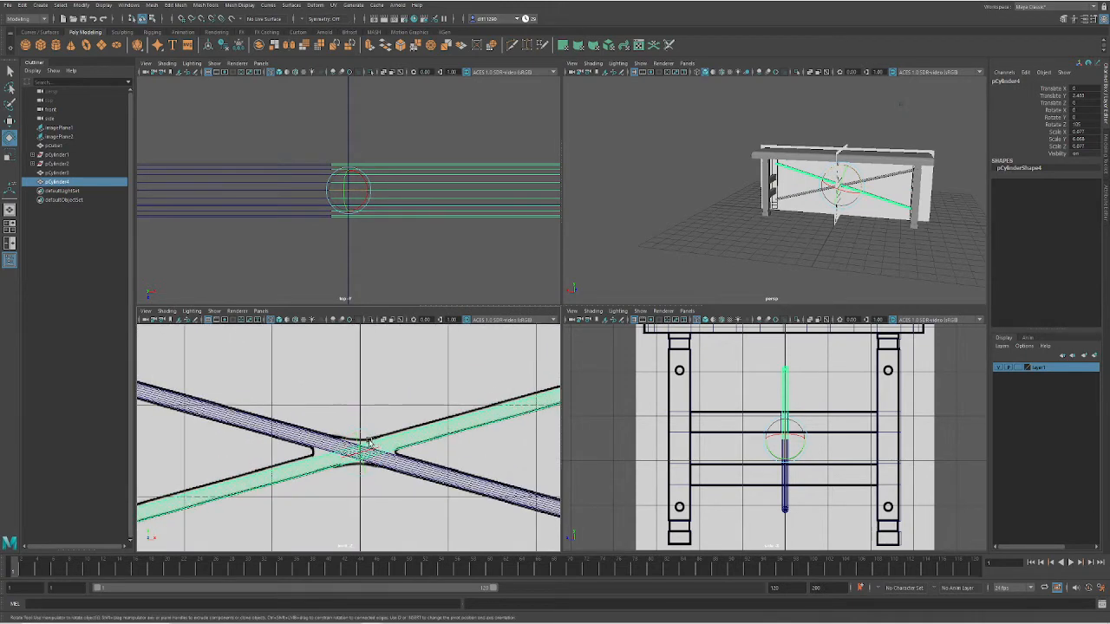
key("w")
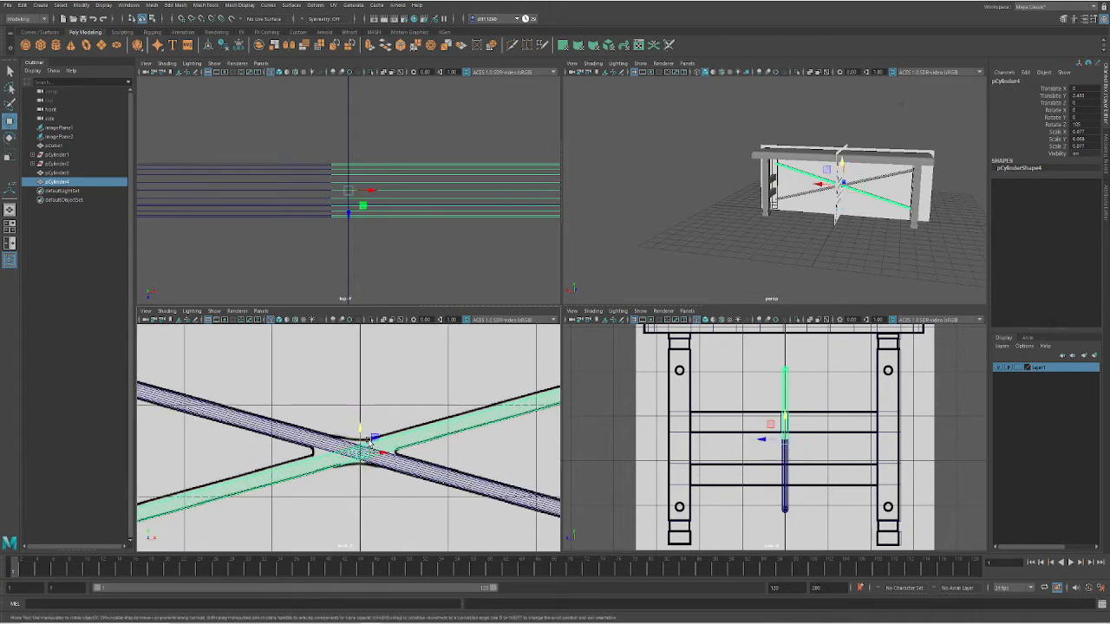
left_click_drag(360, 439, 357, 431)
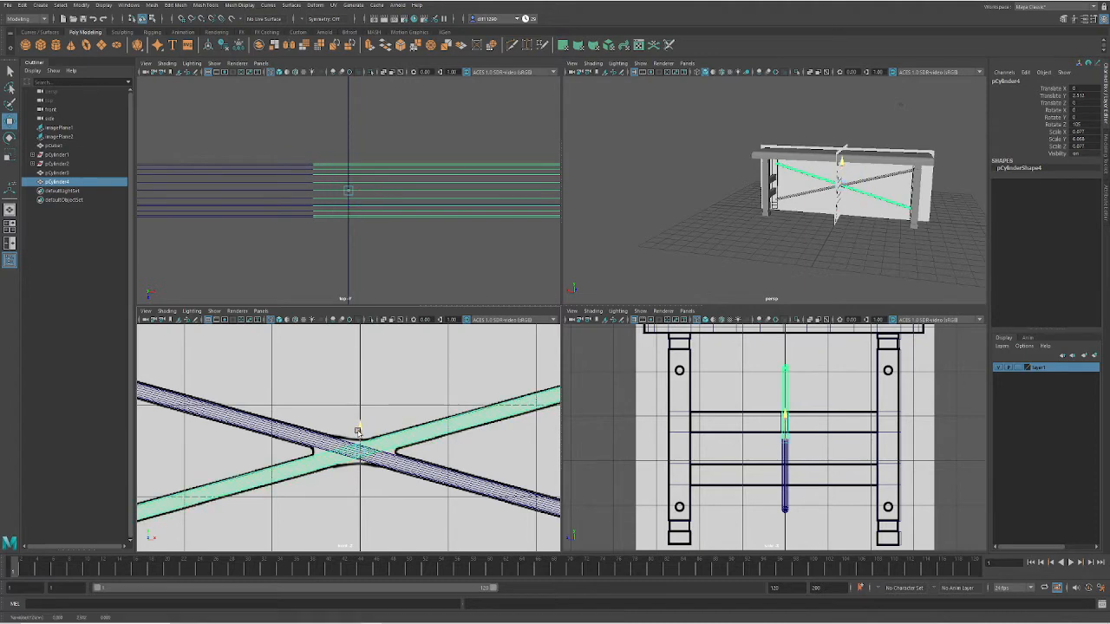
scroll(356, 431, "down", 10)
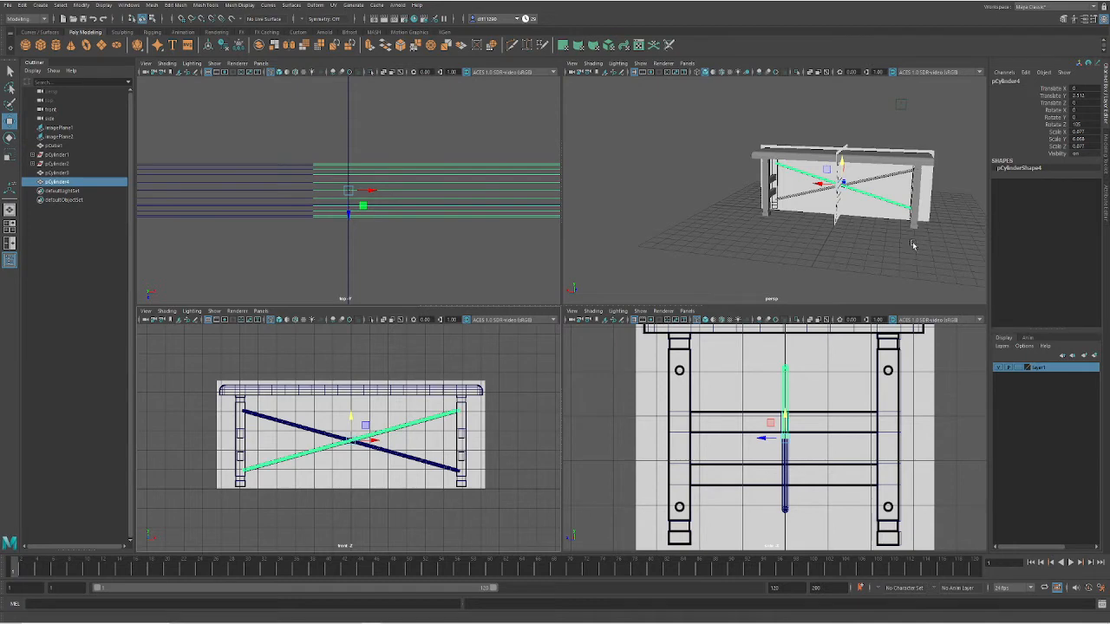
Select both brace cylinders and move them together in the side view onto the table leg on the negative Z side
left_click_drag(912, 245, 850, 246, "alt")
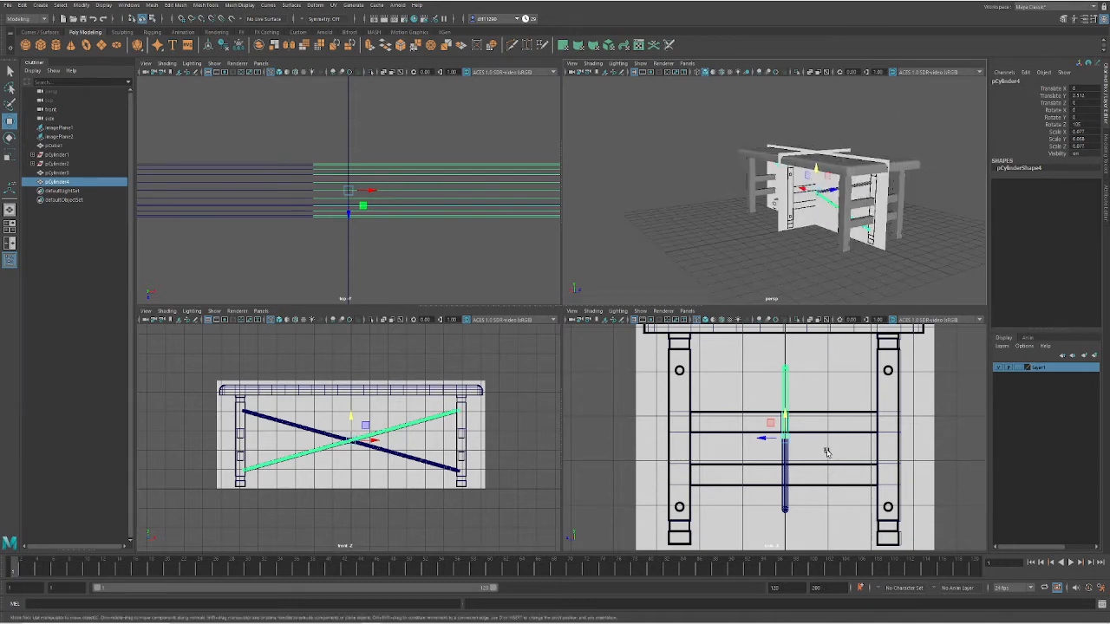
left_click_drag(816, 456, 765, 439)
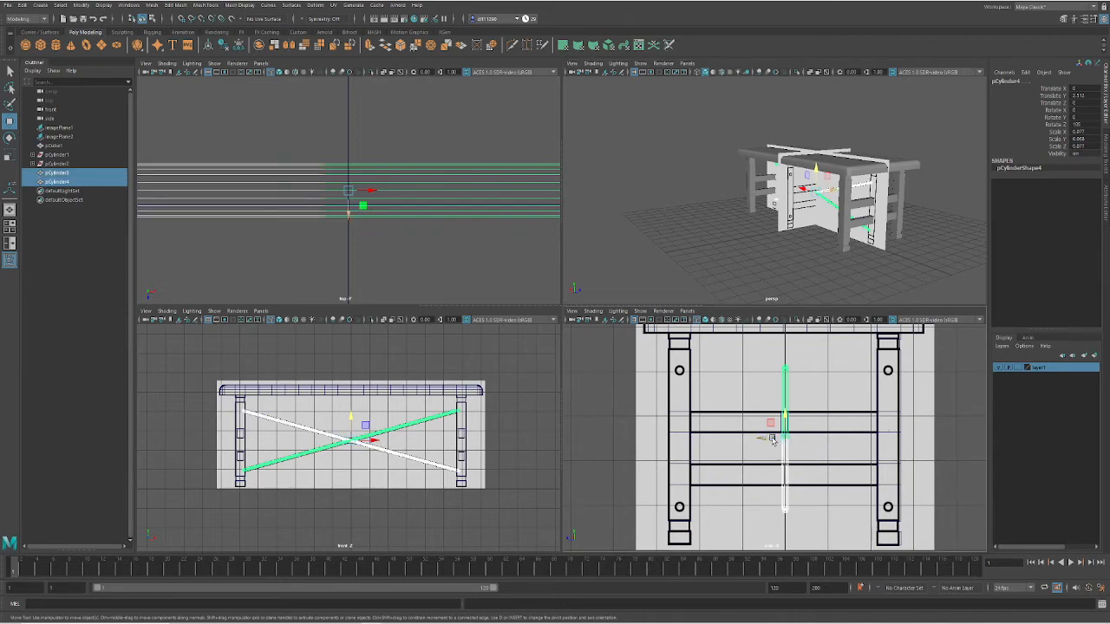
left_click_drag(769, 440, 842, 437)
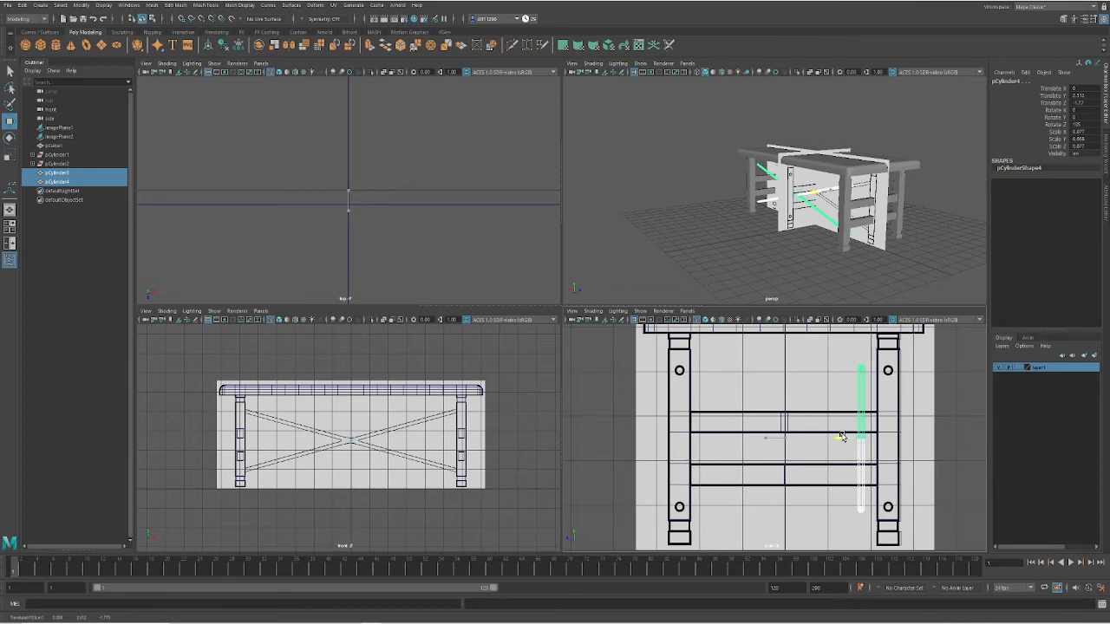
left_click_drag(932, 227, 863, 230, "alt")
left_click_drag(844, 448, 868, 438)
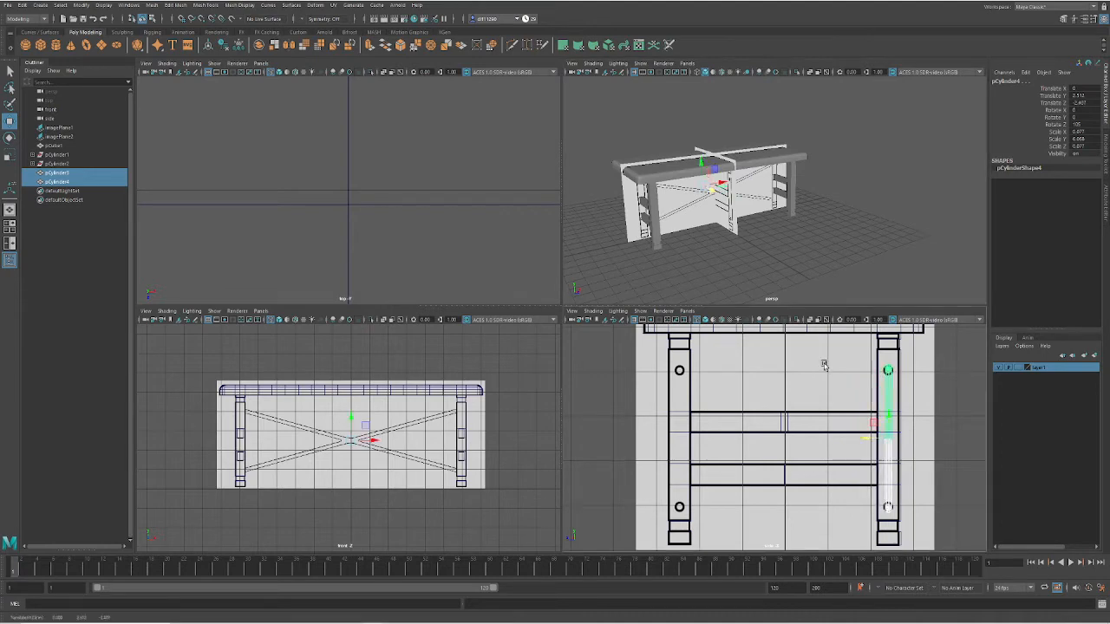
Fine-tune both braces' Z position so they line up with the round marks on the negative Z leg
left_click_drag(683, 224, 848, 108, "alt")
scroll(880, 464, "up", 1)
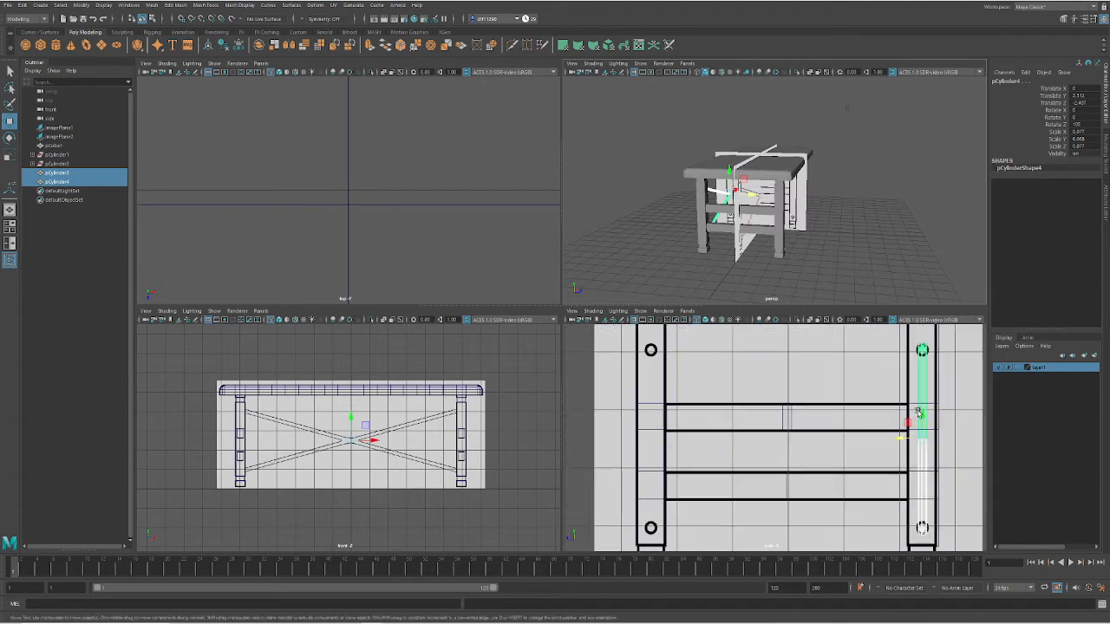
left_click_drag(901, 440, 905, 439)
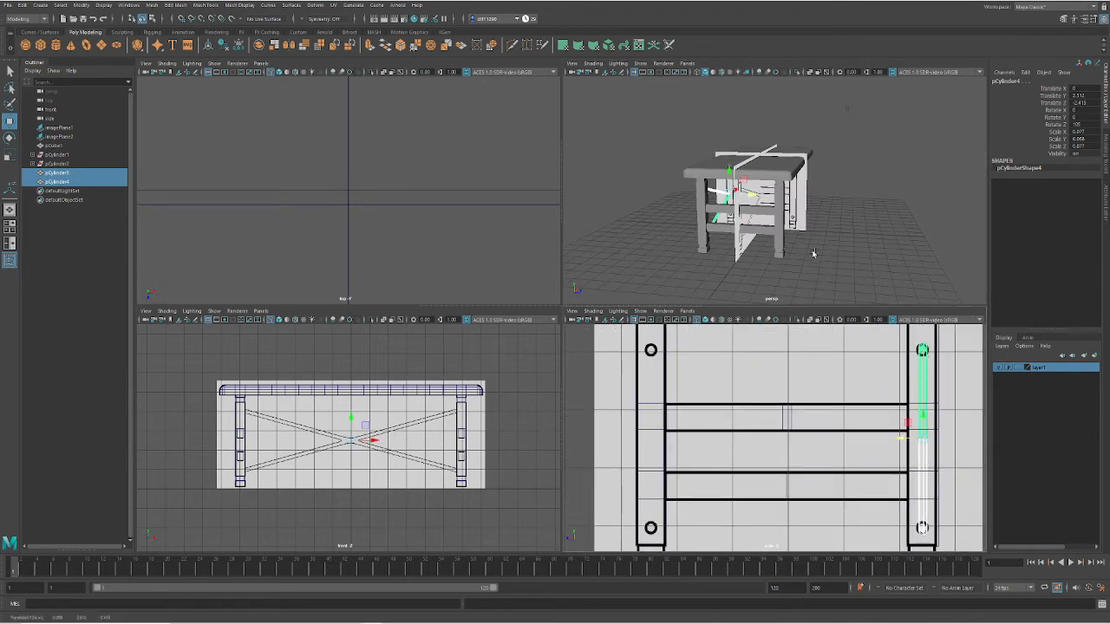
left_click_drag(800, 255, 674, 266, "alt")
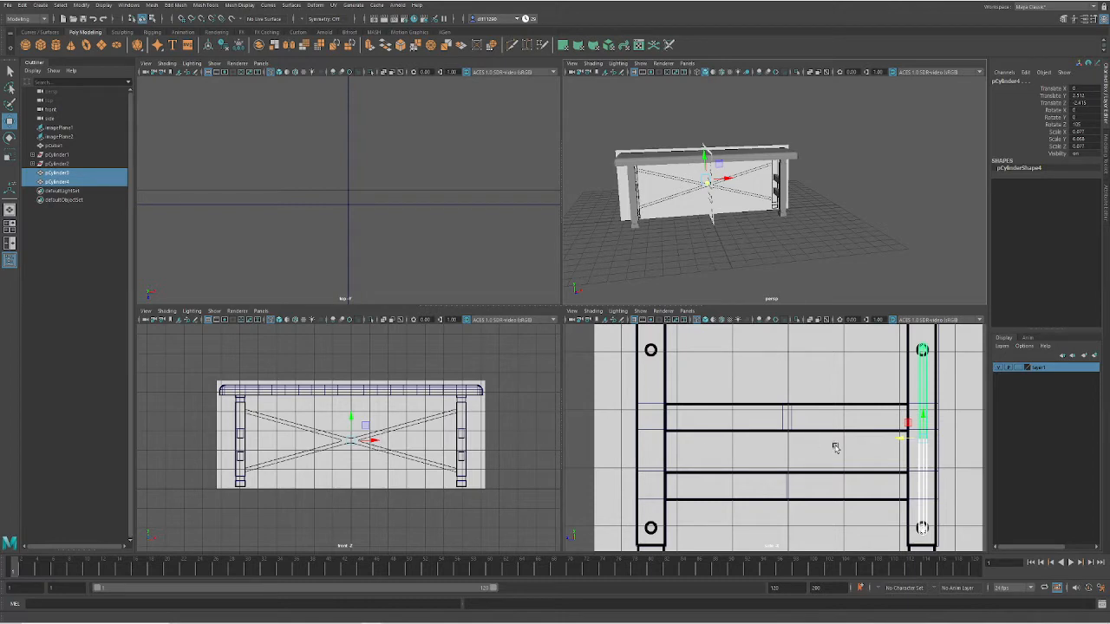
Move both brace cylinders across to the leg on the positive Z side, in line with its round marks
left_click_drag(898, 440, 628, 415)
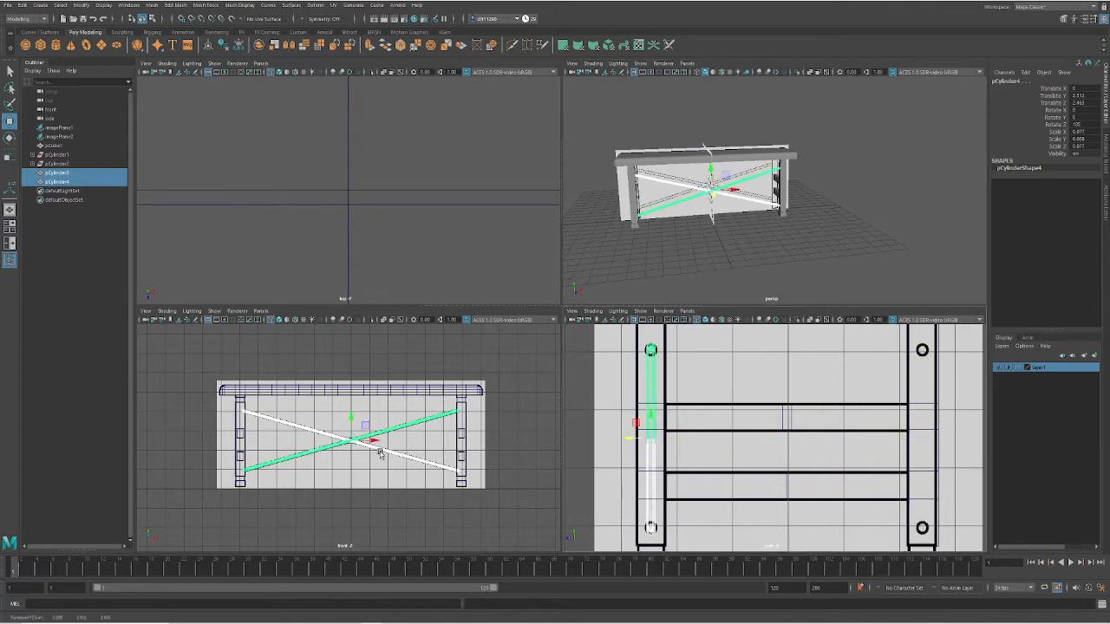
scroll(373, 447, "up", 5)
scroll(343, 448, "down", 6)
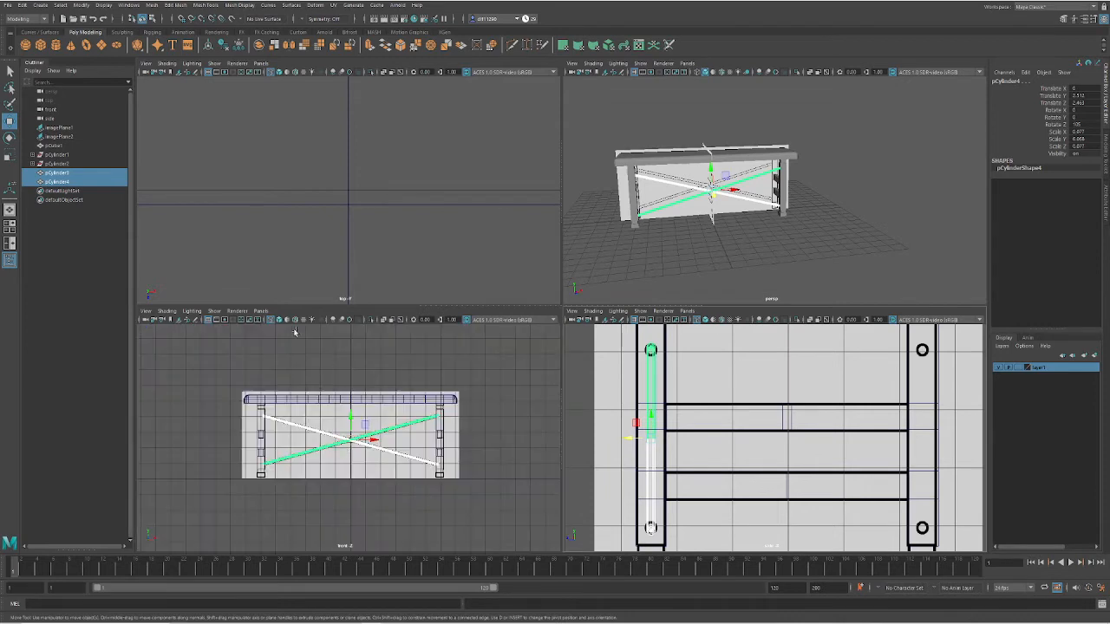
left_click(261, 312)
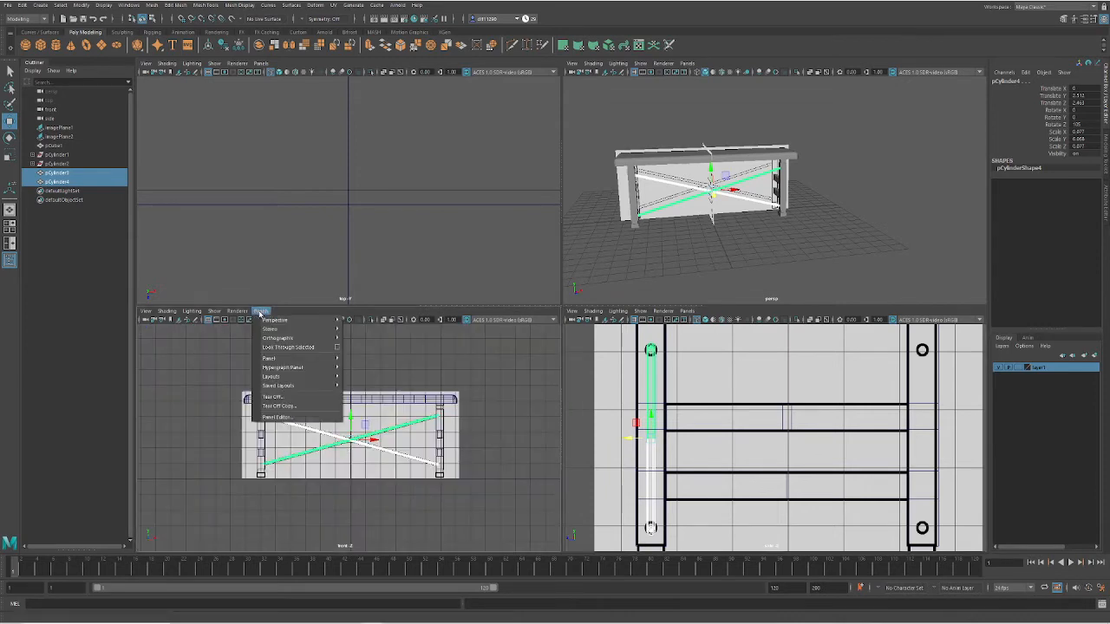
mouse_move(286, 338)
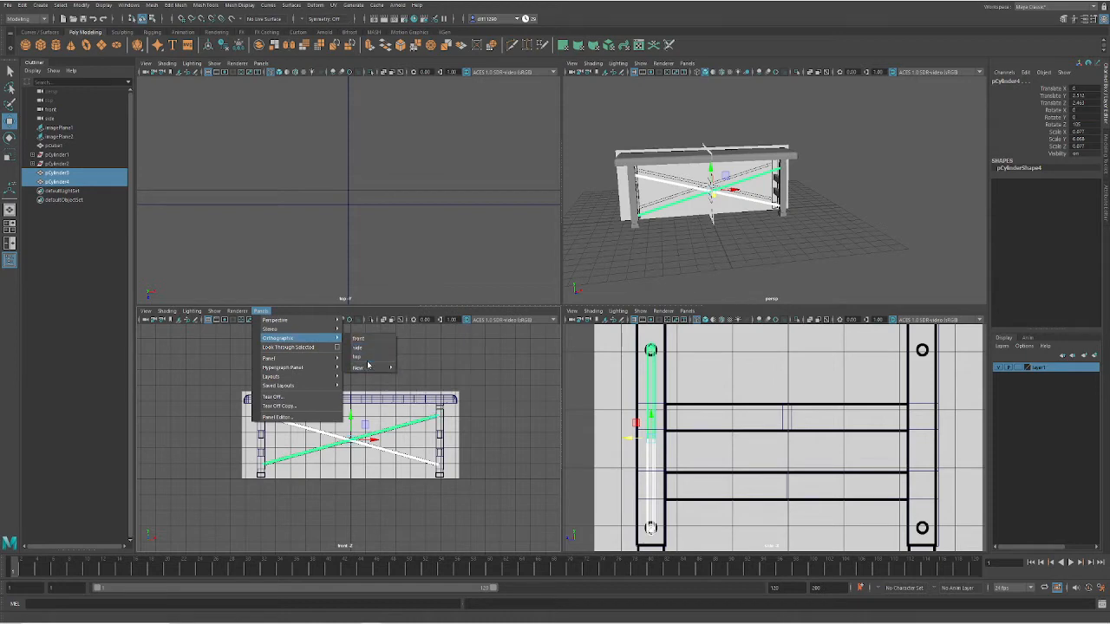
mouse_move(366, 371)
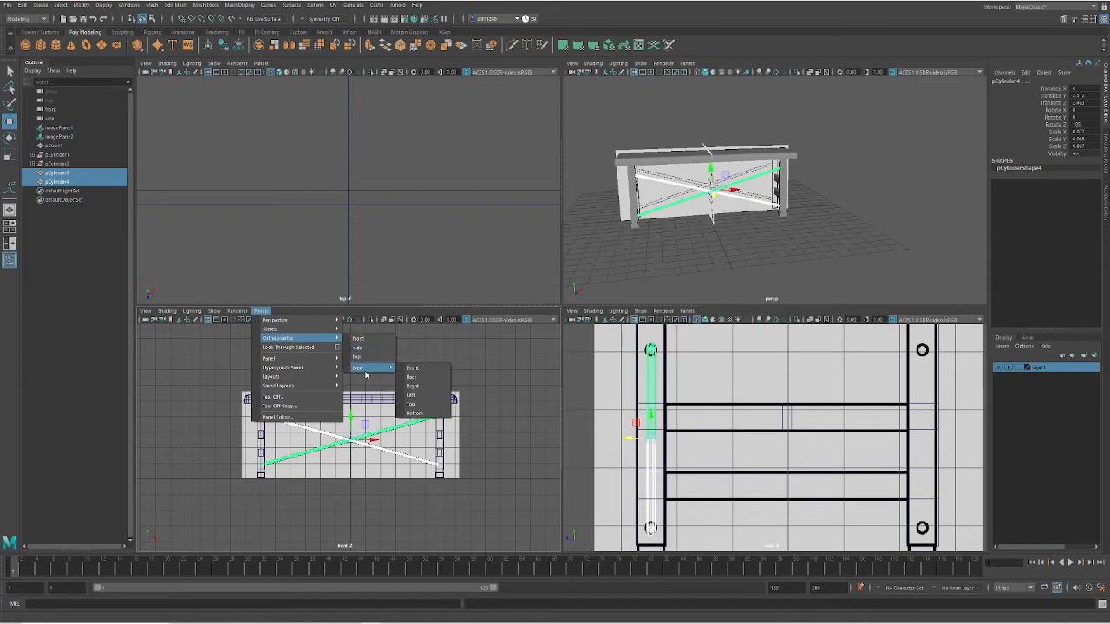
left_click(440, 554)
left_click(559, 477)
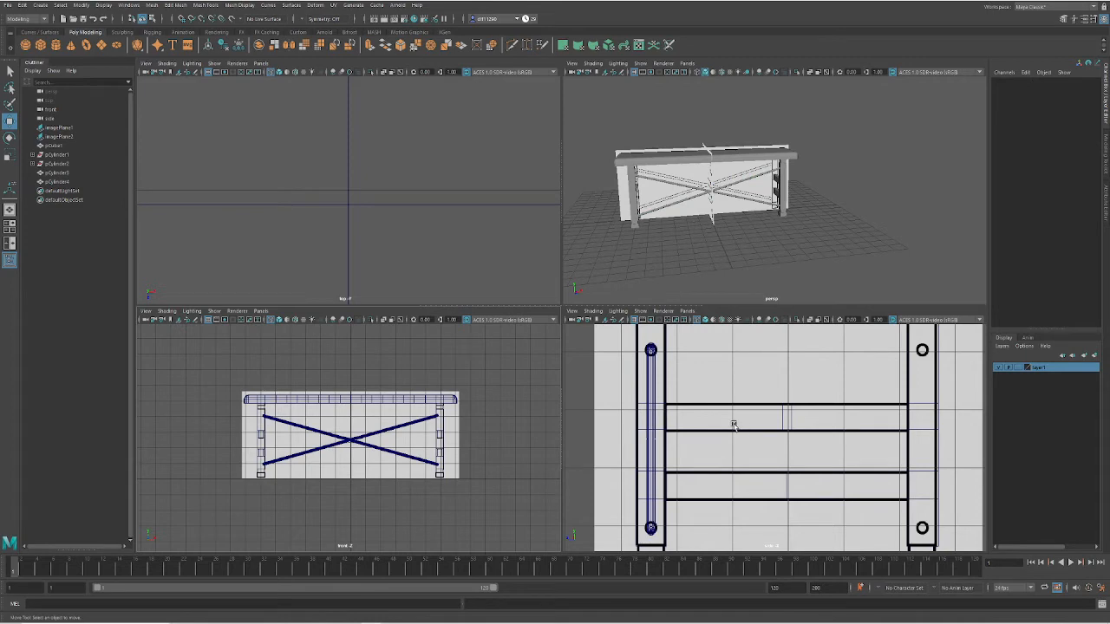
Check the brace's crossing point against the front reference image and hide the reference layer, layer1
scroll(382, 483, "up", 1)
scroll(382, 484, "up", 5)
left_click_drag(788, 230, 833, 229, "alt")
scroll(486, 418, "down", 4)
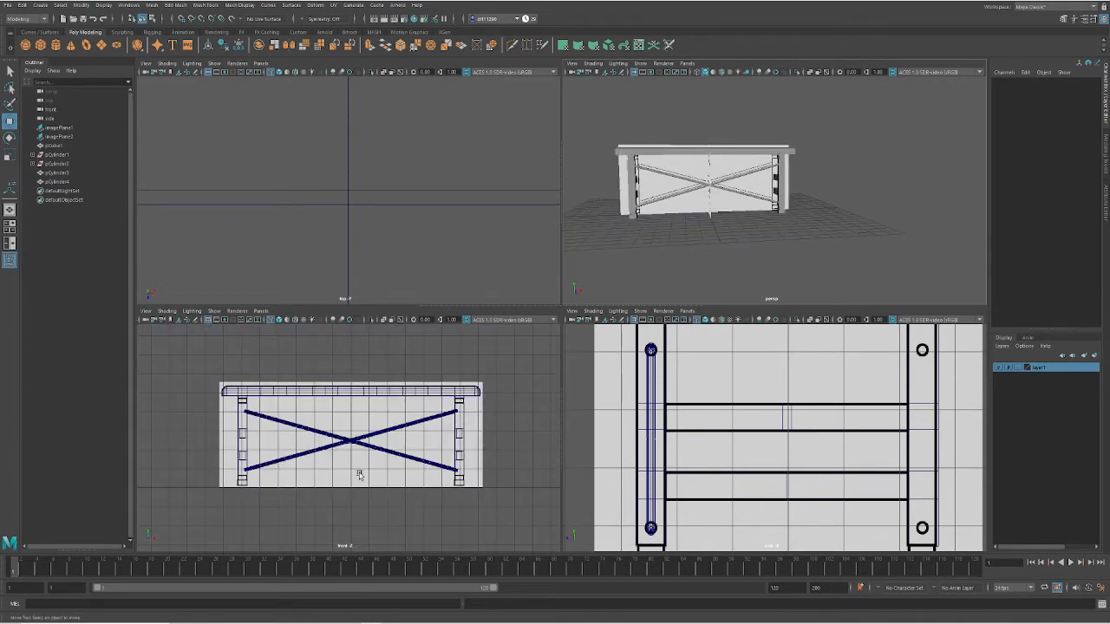
scroll(302, 441, "up", 2)
scroll(303, 441, "up", 5)
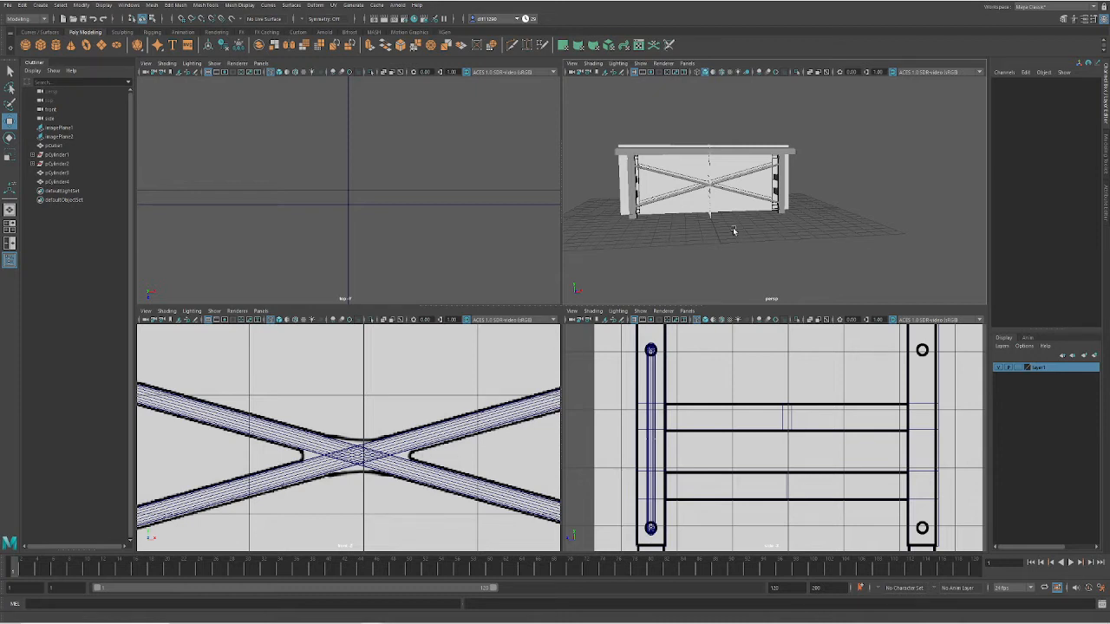
left_click(1000, 368)
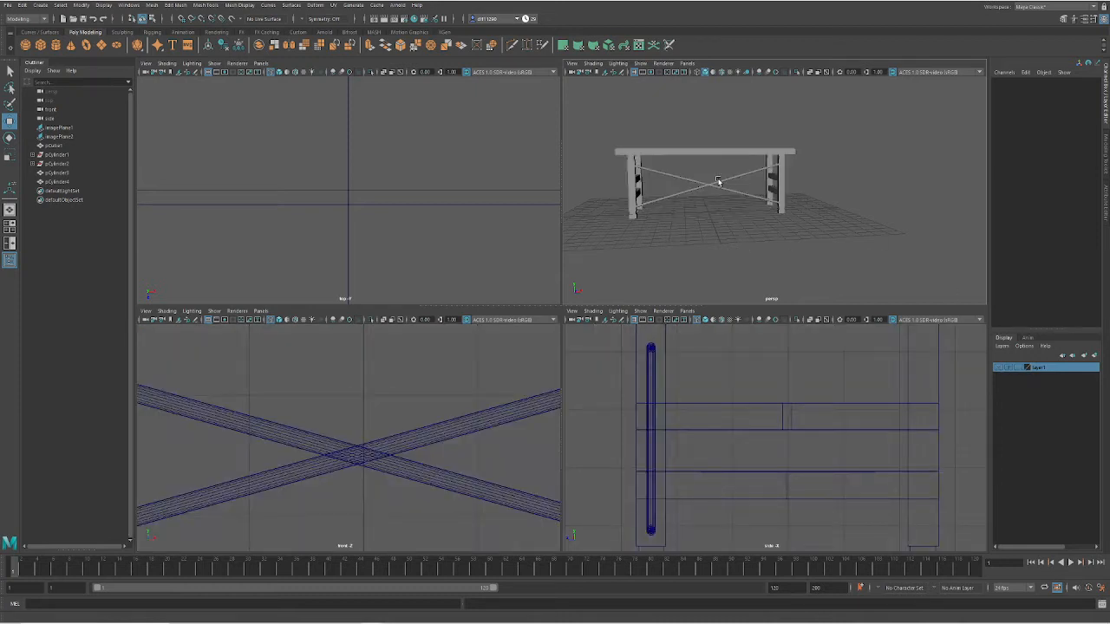
Examine how the two brace cylinders intersect at the centre of the X in the perspective view
scroll(669, 205, "up", 5)
left_click(668, 215)
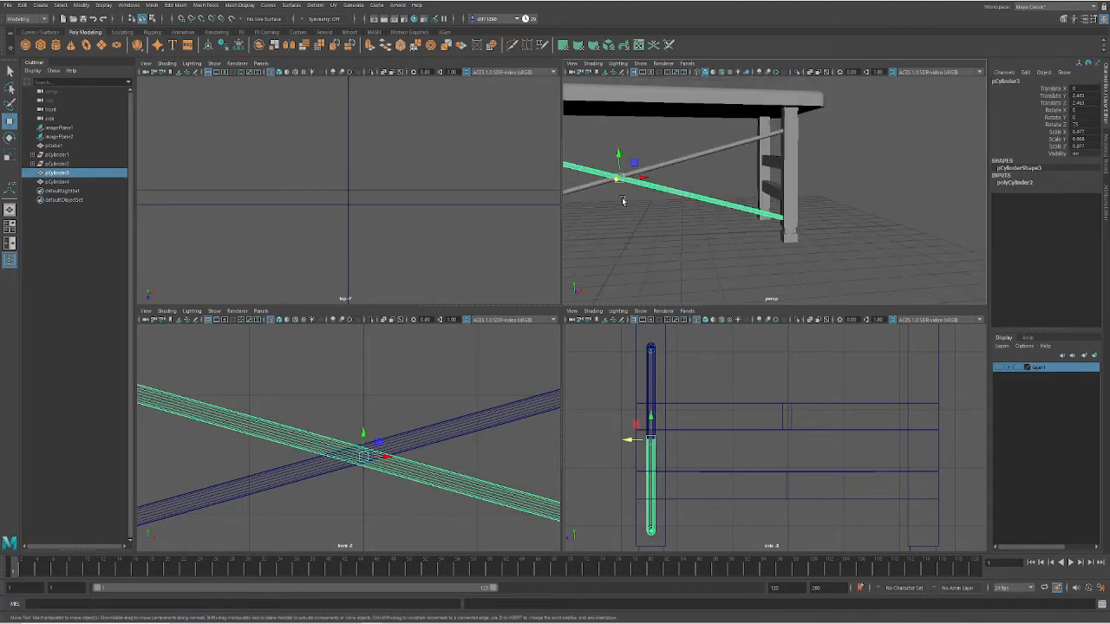
middle_click_drag(624, 215, 747, 200, "alt")
scroll(680, 205, "up", 5)
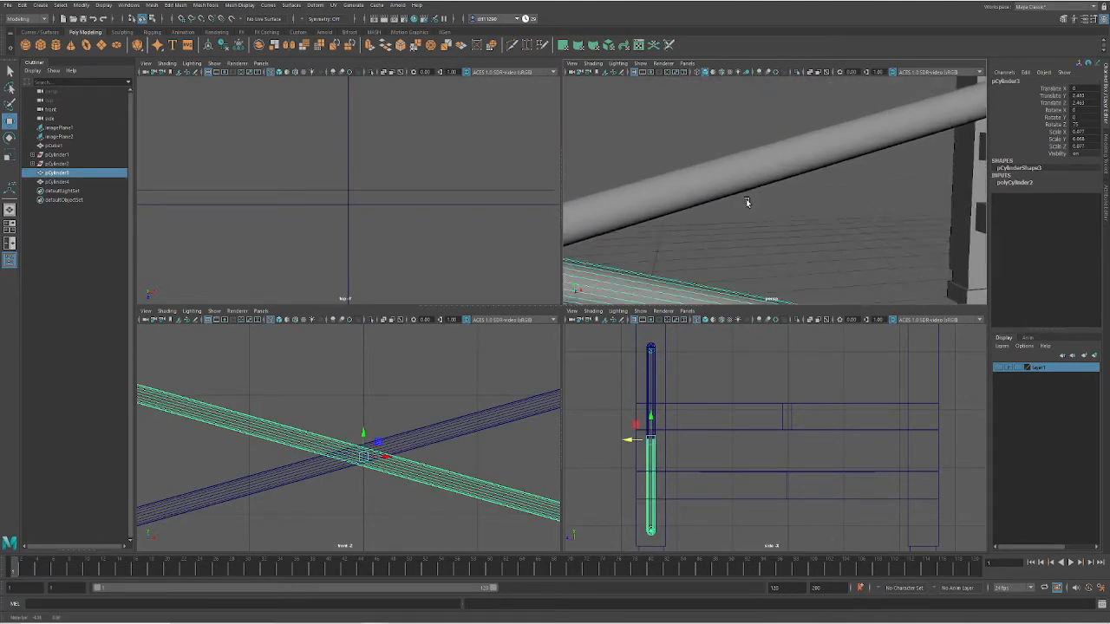
scroll(747, 202, "down", 5)
left_click(744, 155)
left_click(777, 207, "shift")
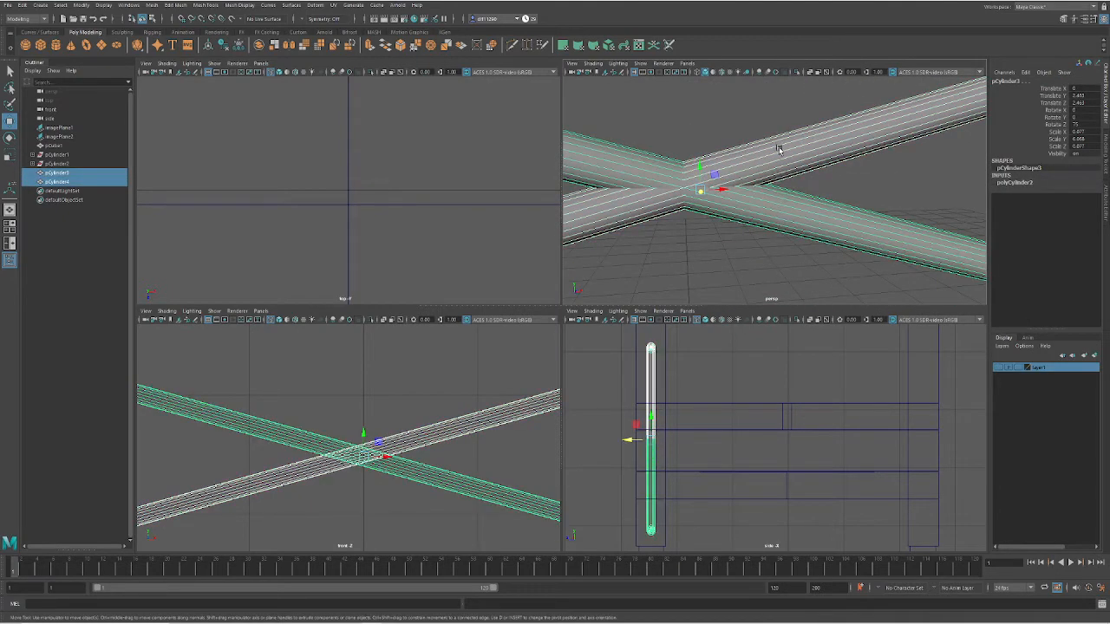
scroll(780, 212, "down", 6)
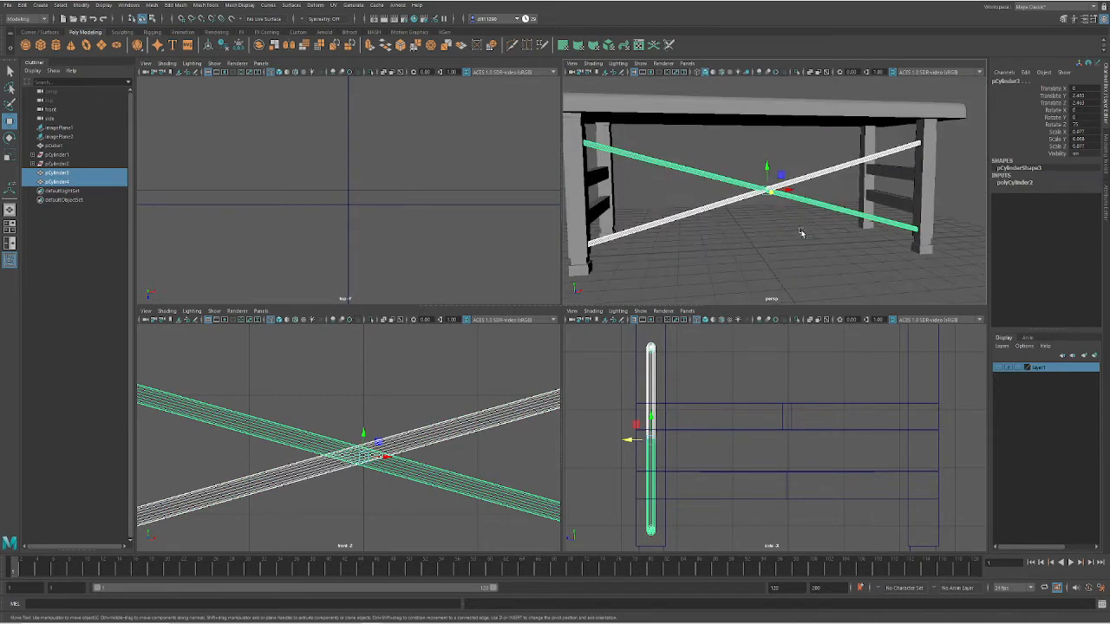
scroll(651, 180, "up", 6)
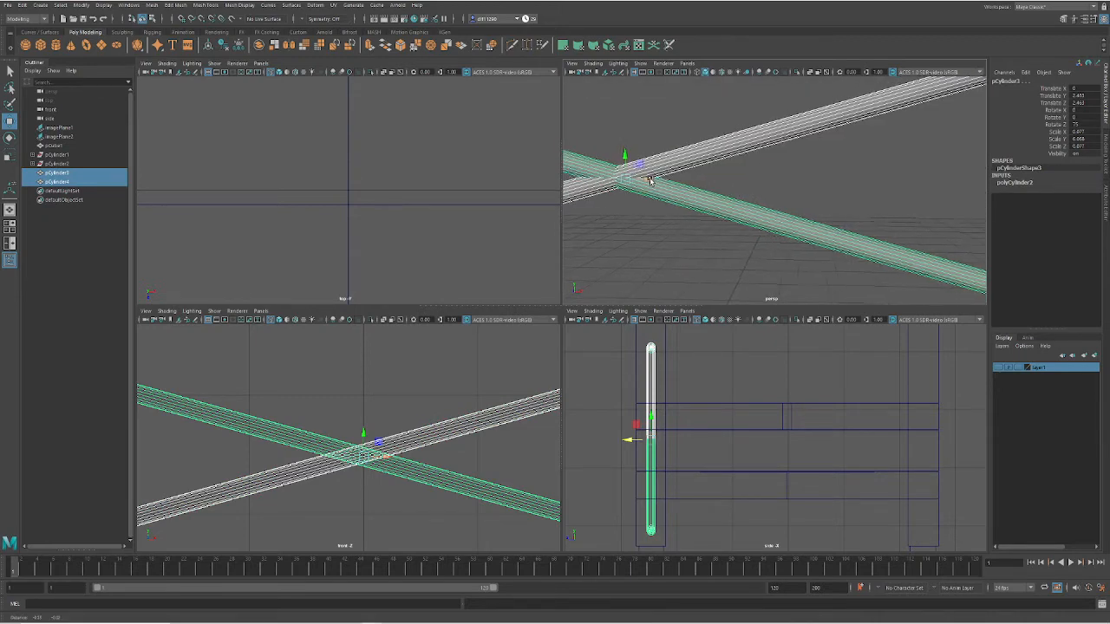
key("f")
Select both brace cylinders and combine them into a single mesh
left_click(824, 216)
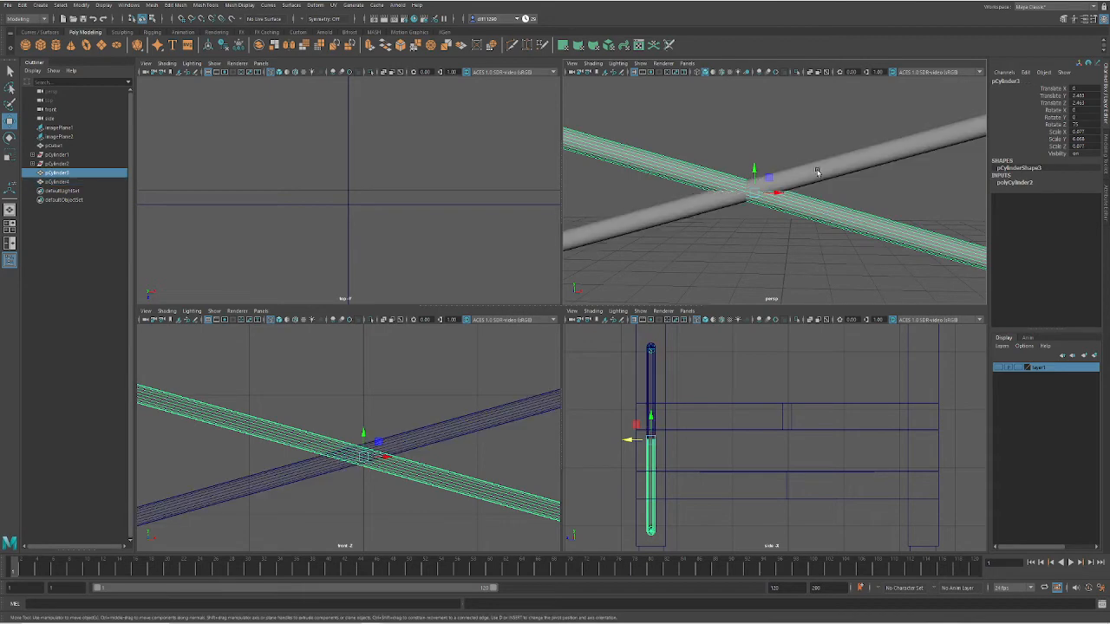
left_click(818, 171)
left_click(815, 204)
left_click(806, 198)
left_click(807, 211)
left_click(813, 182)
left_click(815, 208, "shift")
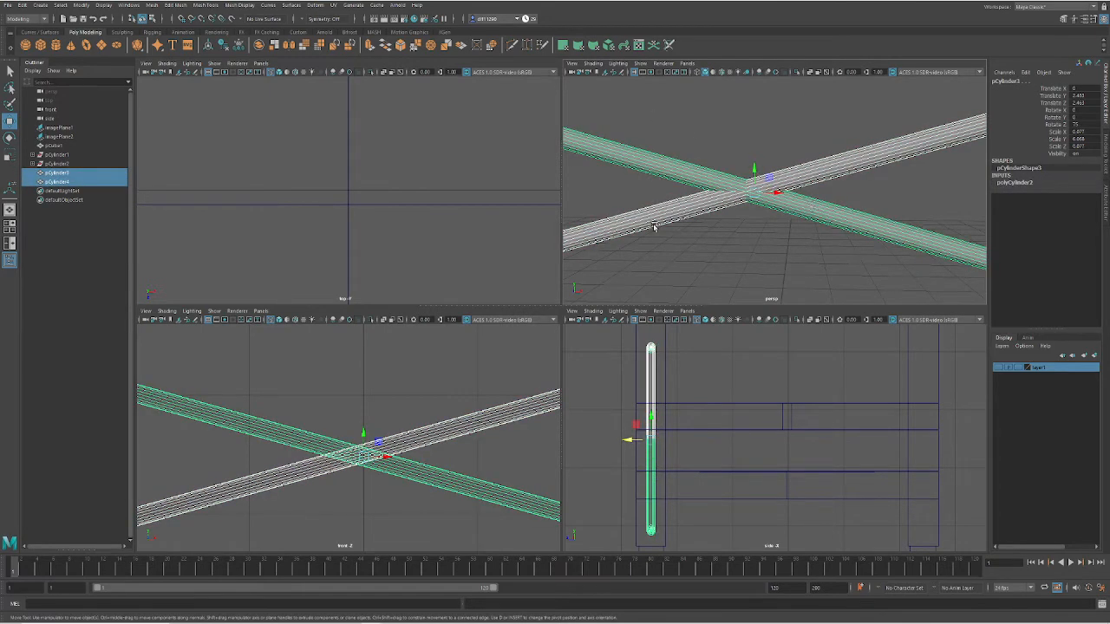
scroll(788, 208, "down", 2)
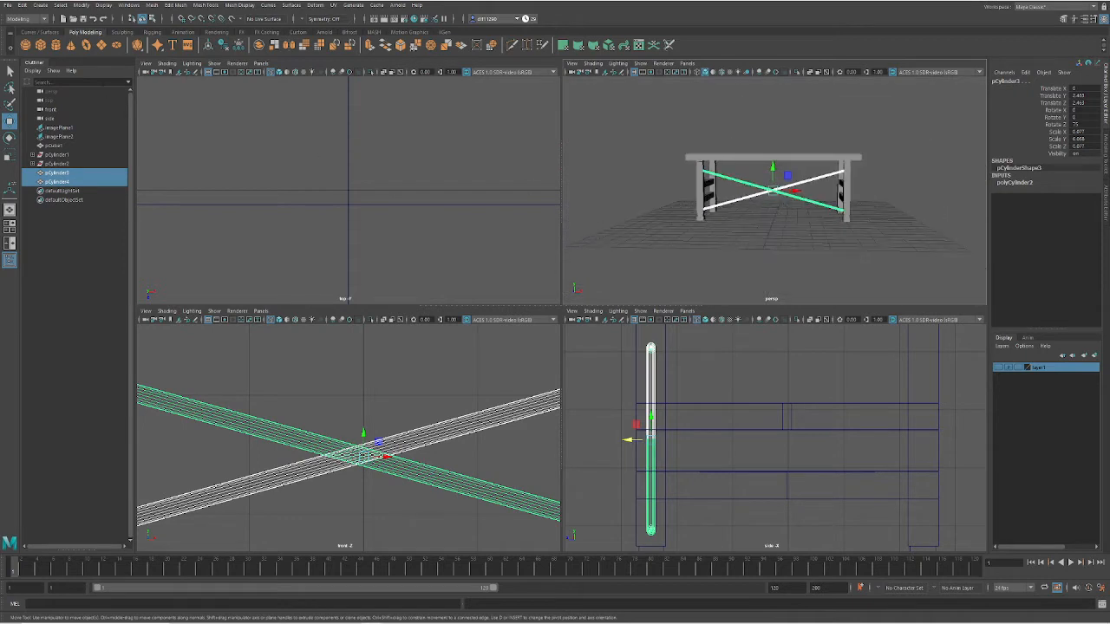
left_click(152, 4)
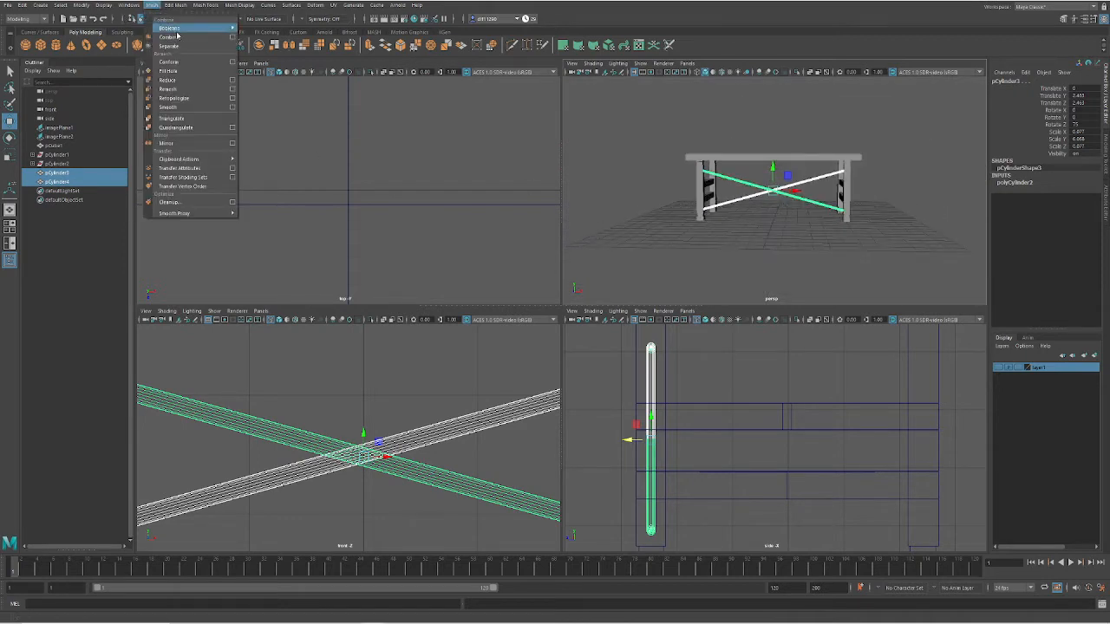
left_click(189, 37)
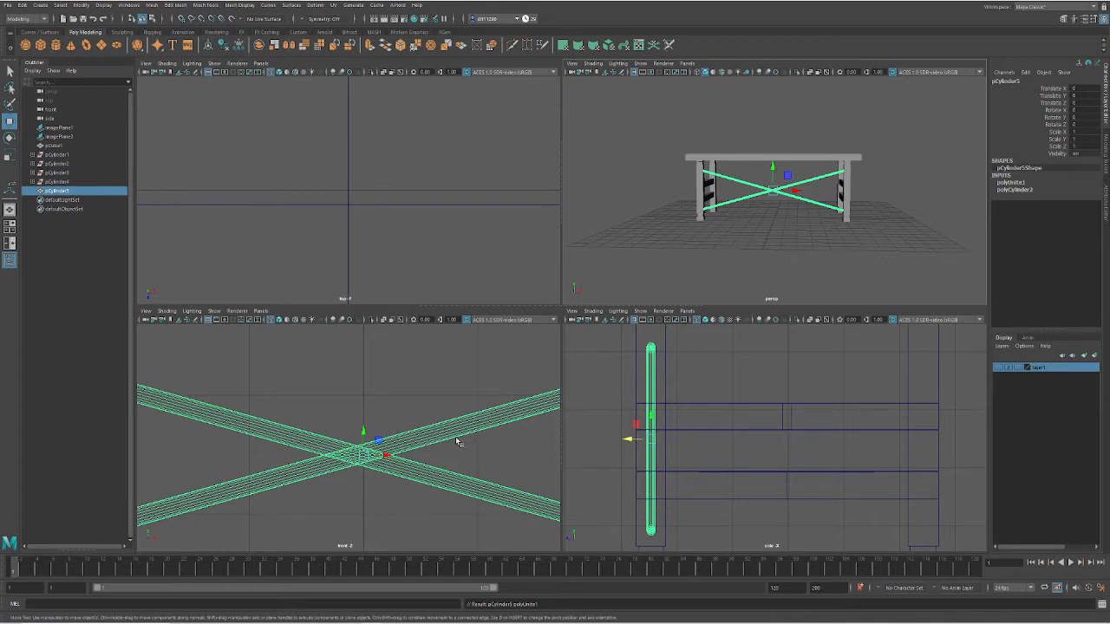
Examine the combined brace's edges in edge mode, at the crossing and at the ends meeting the legs
key("a")
scroll(478, 462, "up", 3)
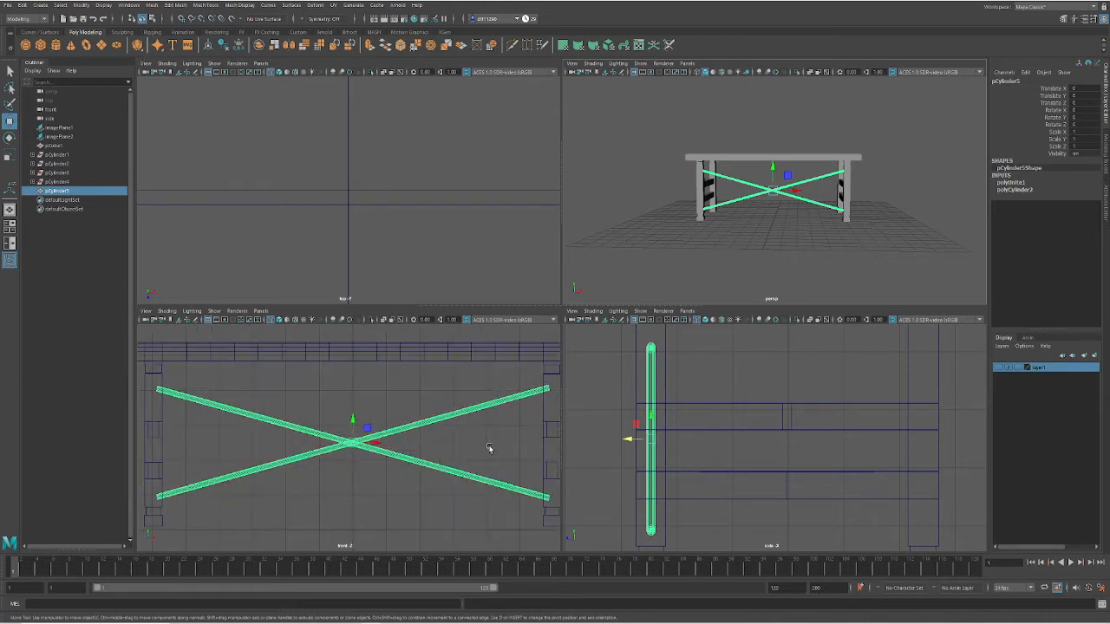
scroll(491, 448, "down", 2)
middle_click_drag(488, 446, 455, 455, "alt")
scroll(768, 200, "up", 8)
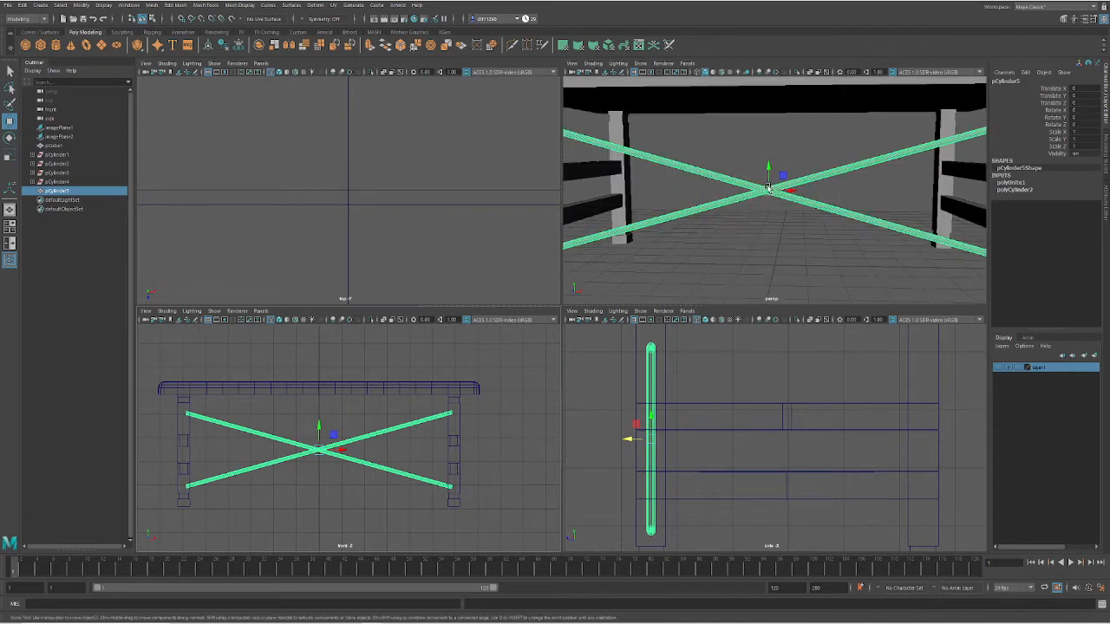
right_click(750, 220)
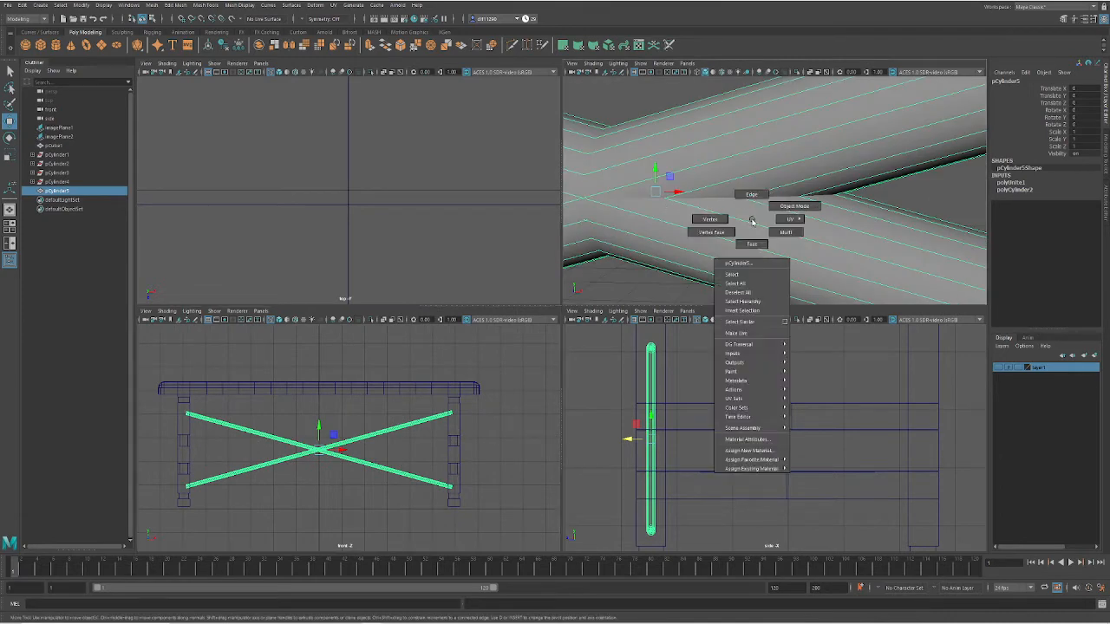
left_click(747, 193)
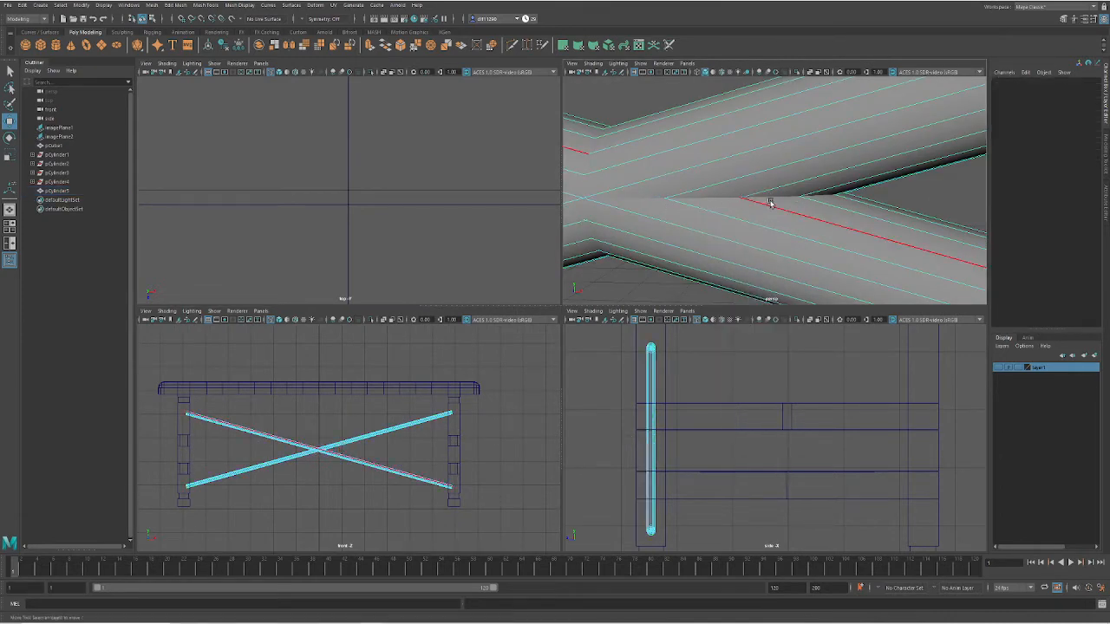
scroll(770, 202, "down", 8)
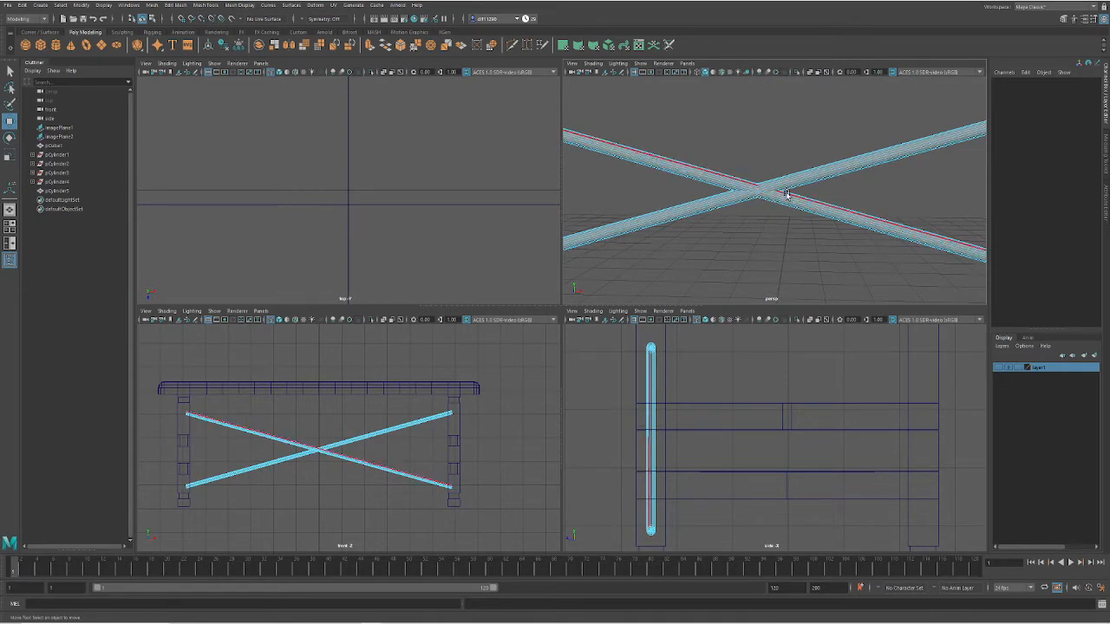
scroll(786, 194, "up", 3)
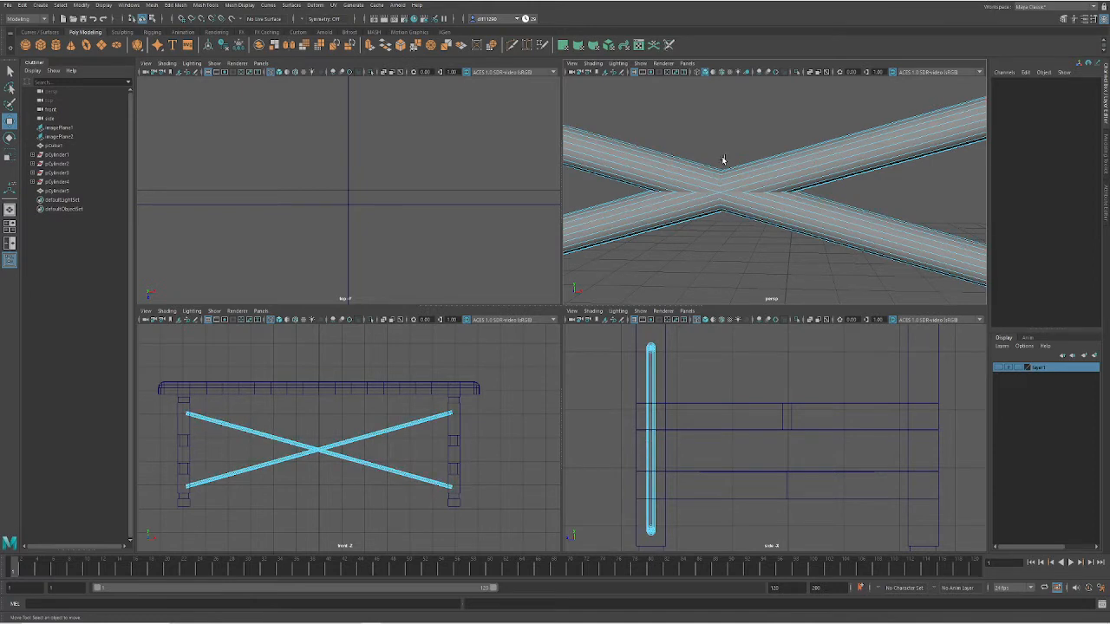
right_click(741, 201)
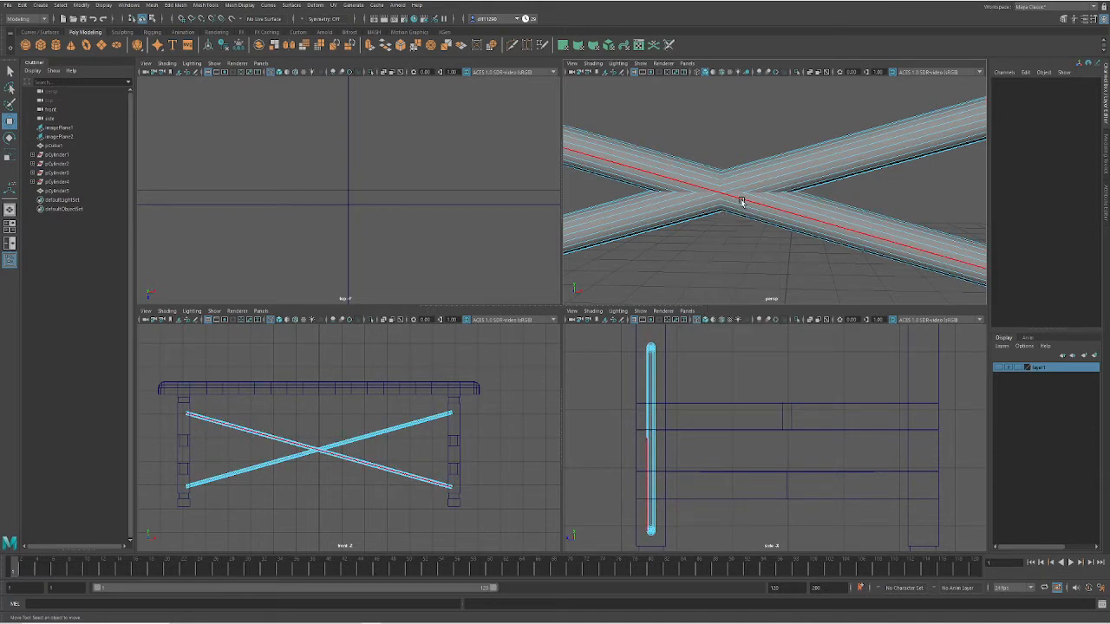
scroll(499, 425, "up", 5)
middle_click_drag(483, 427, 372, 421, "alt")
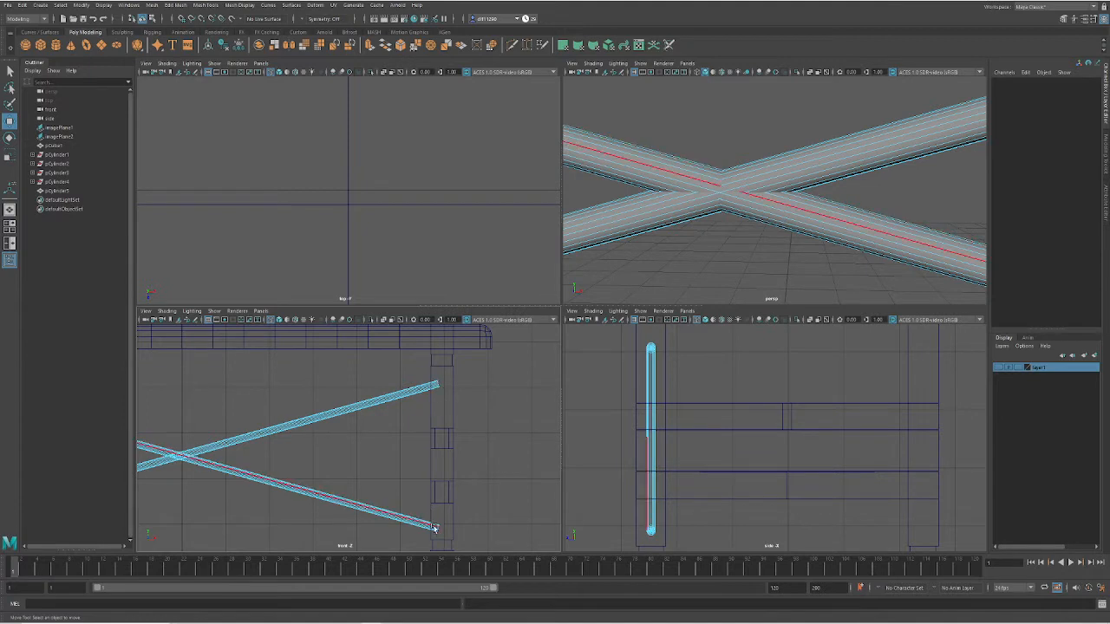
Show the reference layer to compare the whole brace with the images, and hide the layer again
scroll(472, 498, "down", 2)
scroll(465, 493, "down", 2)
key("f")
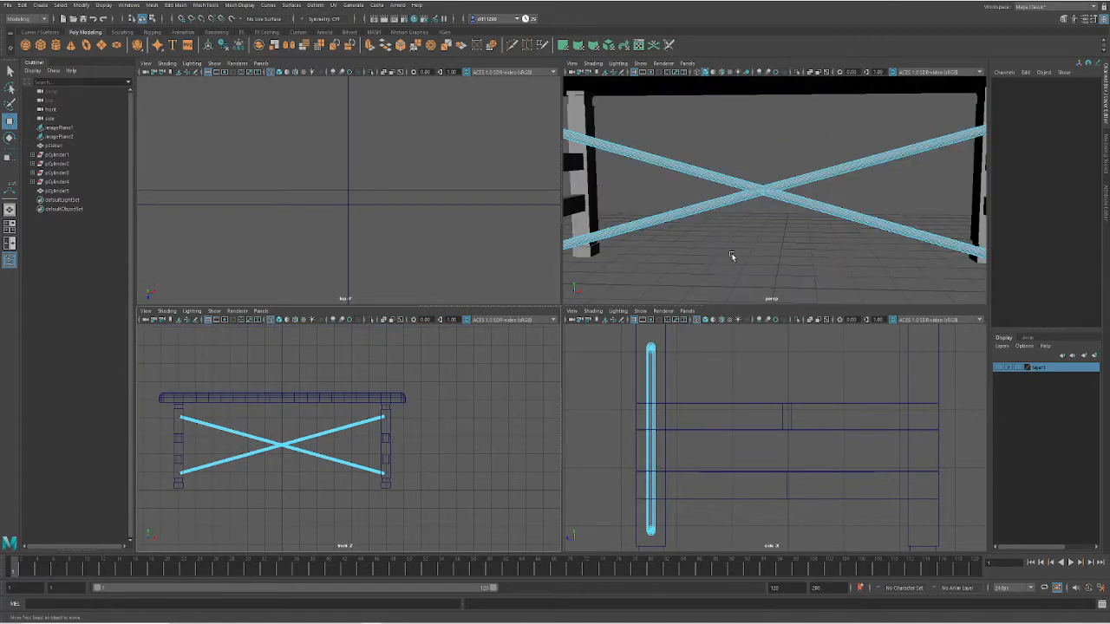
mouse_move(730, 256)
left_mouse_down("alt")
mouse_move(787, 268)
mouse_move(824, 241)
mouse_move(752, 223)
mouse_move(733, 252)
left_mouse_up("alt")
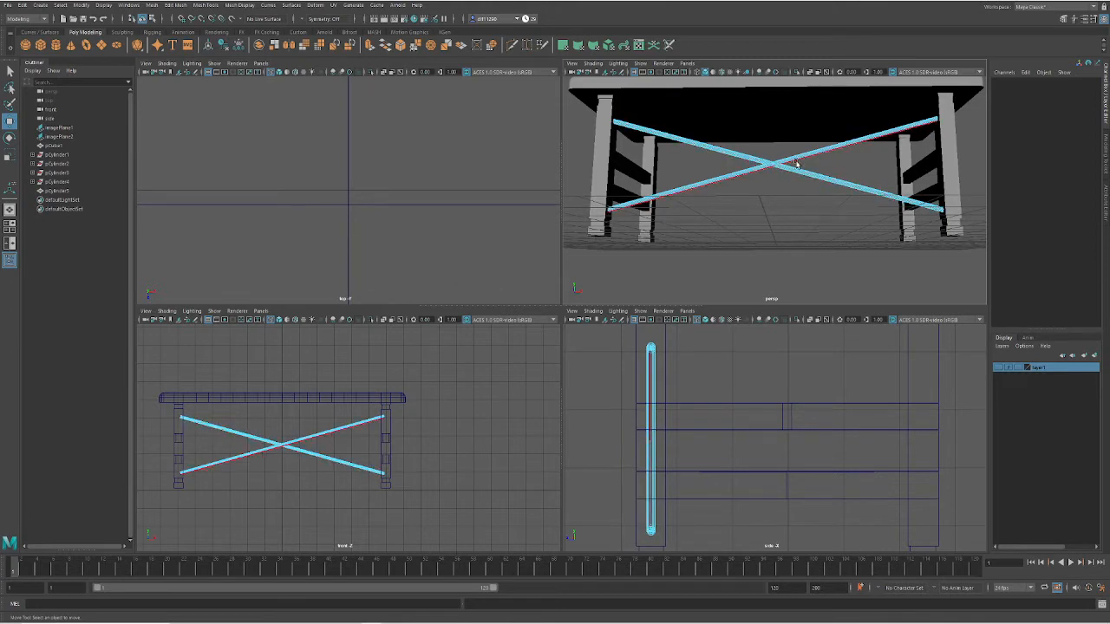
left_click(1001, 369)
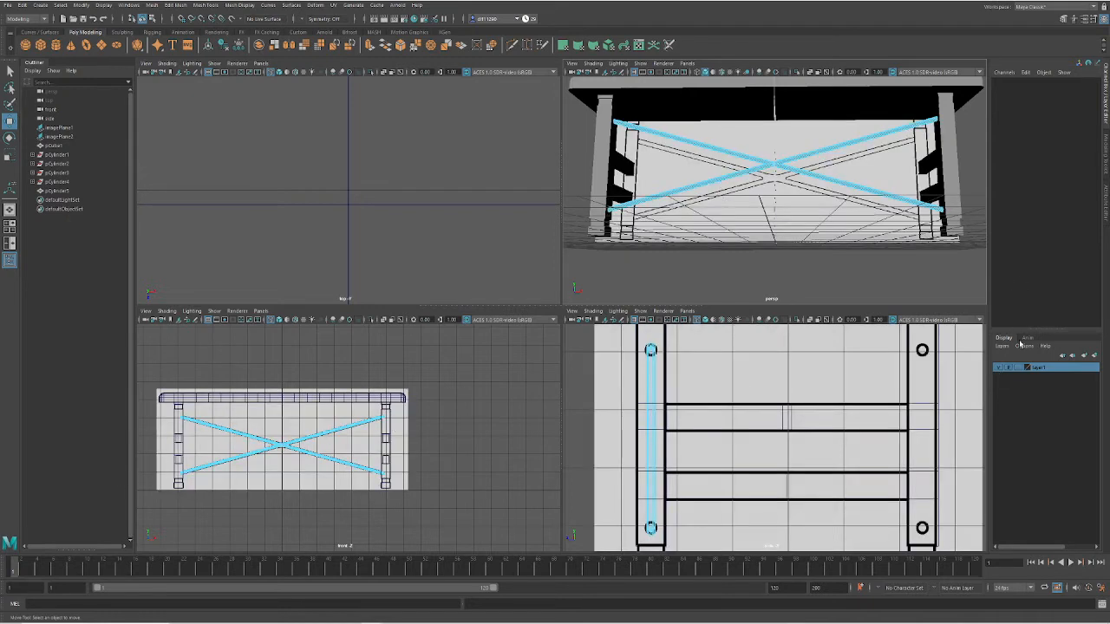
left_click(1001, 368)
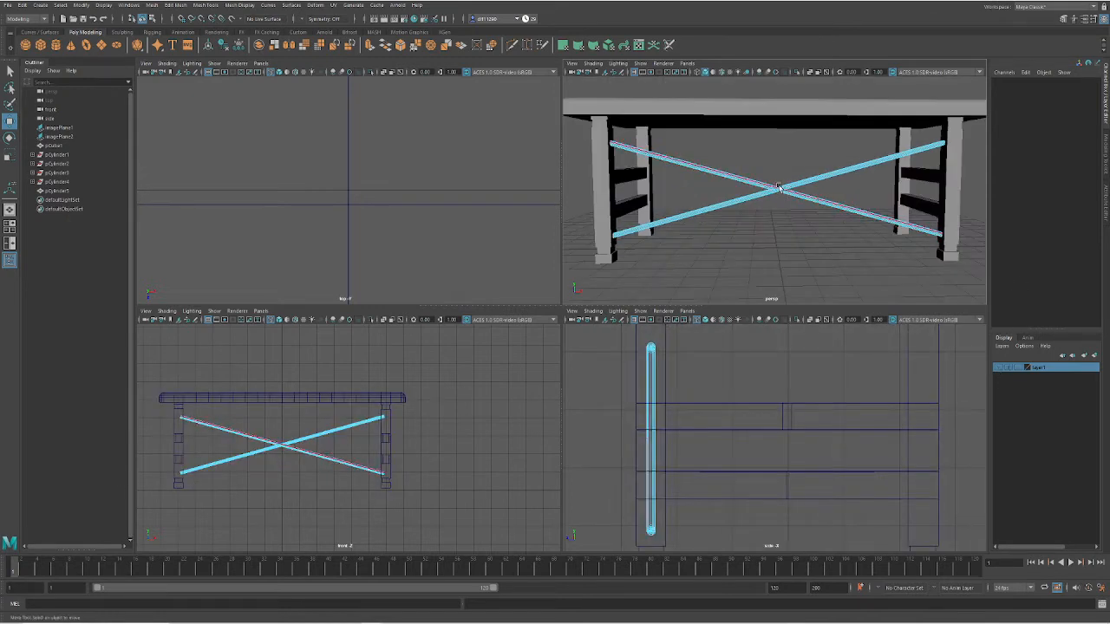
Return the combined brace to object mode, separate it into its two cylinders and clear the selection
right_click(790, 193)
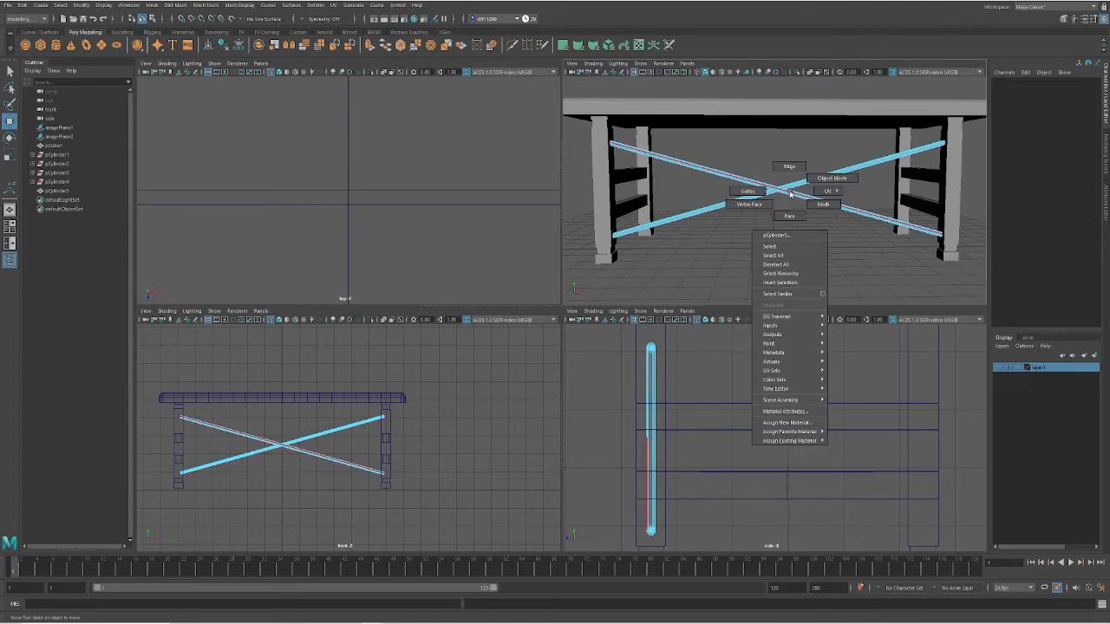
left_click(832, 178)
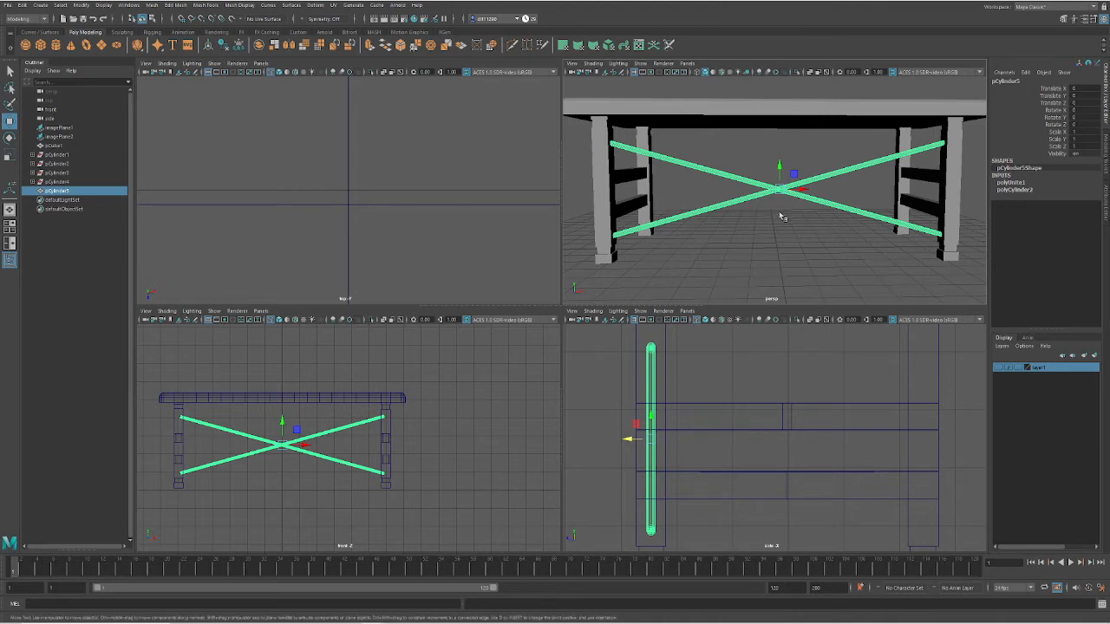
left_click(150, 6)
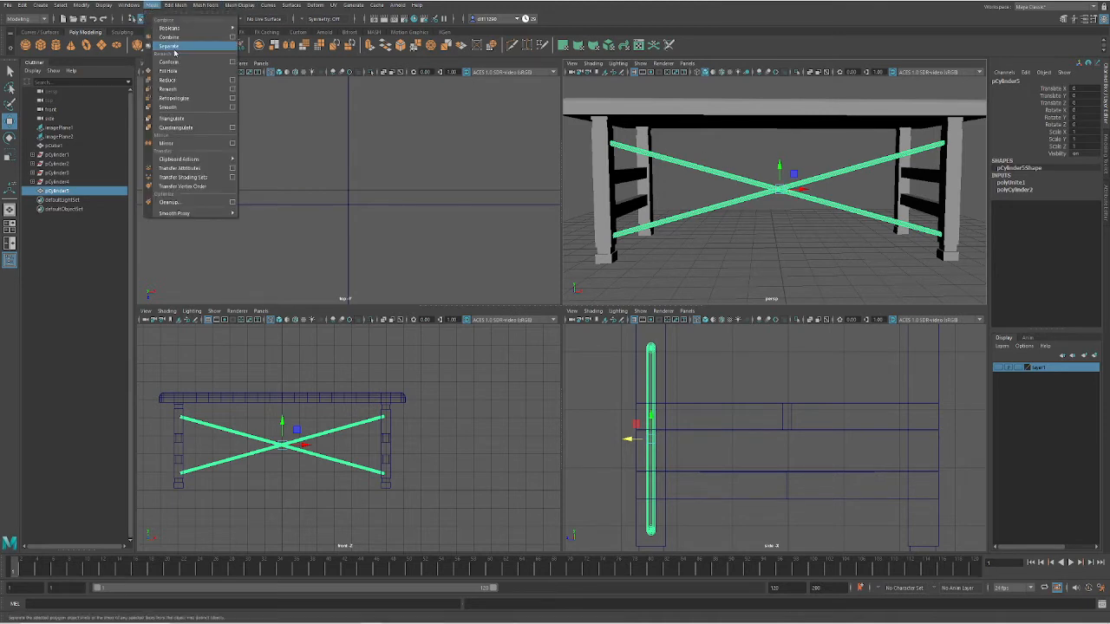
left_click(169, 46)
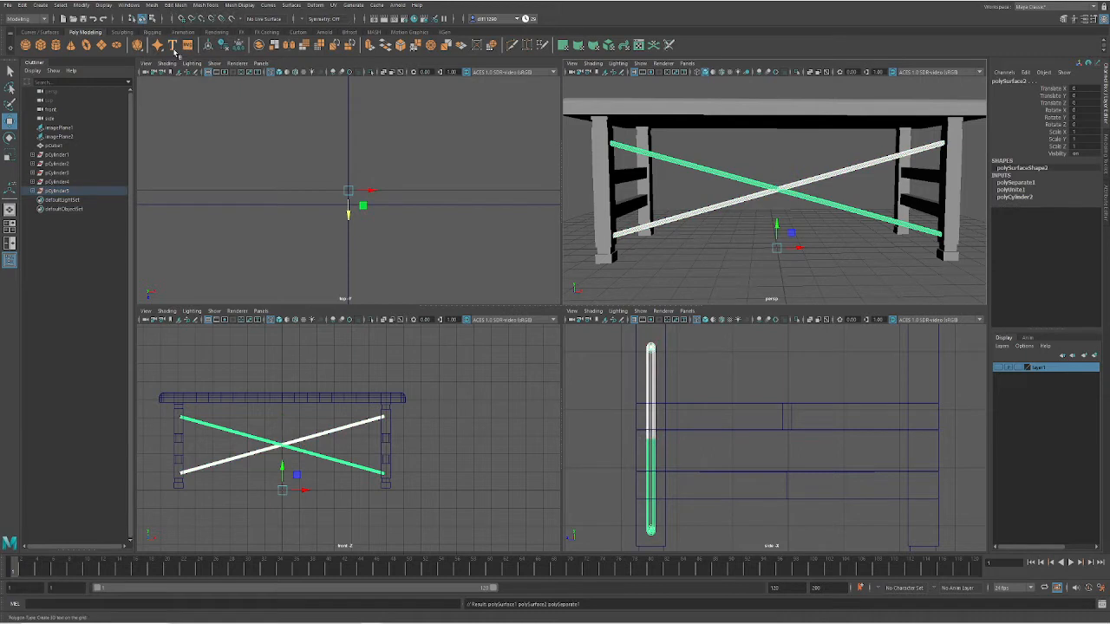
left_click(893, 273)
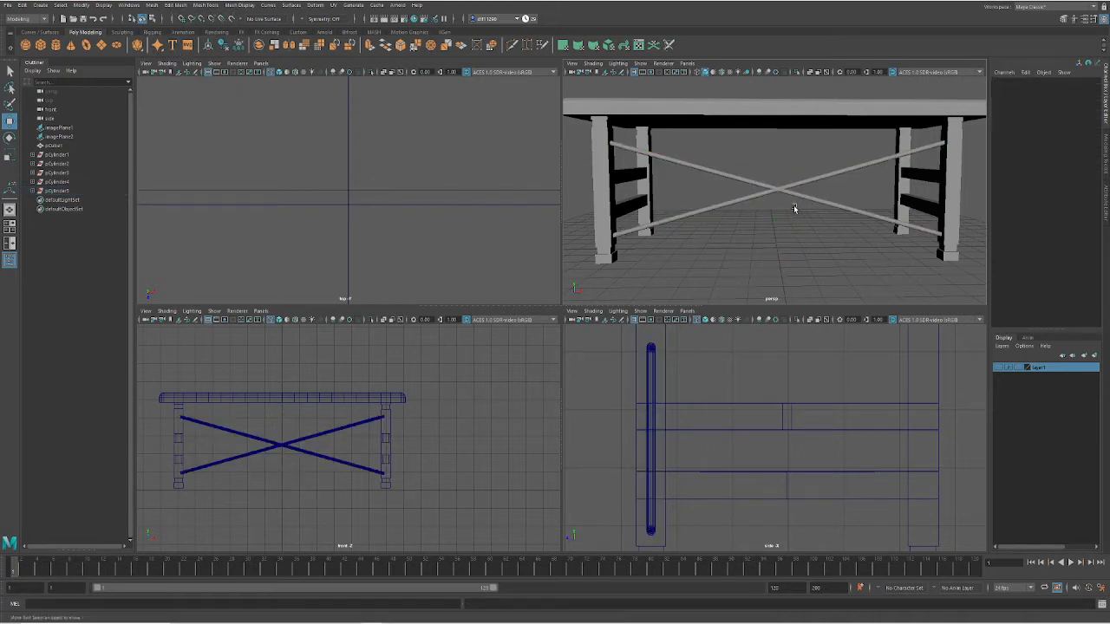
Select both crossed brace cylinders and merge them into one mesh with a Boolean Union
left_click(949, 117)
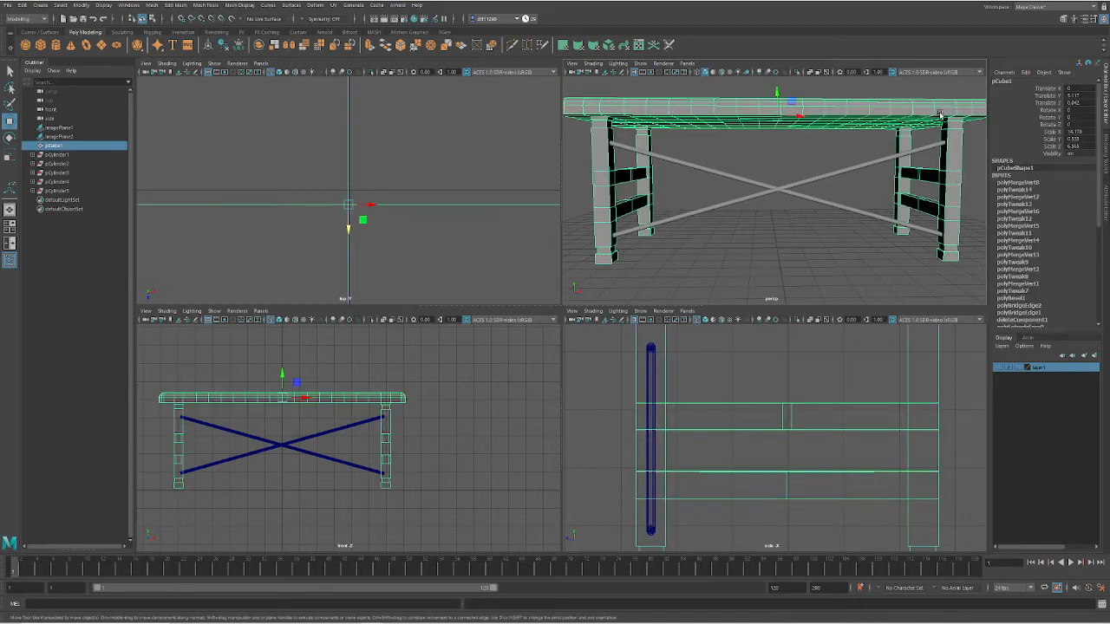
left_click_drag(779, 233, 752, 173)
left_click_drag(832, 260, 751, 156)
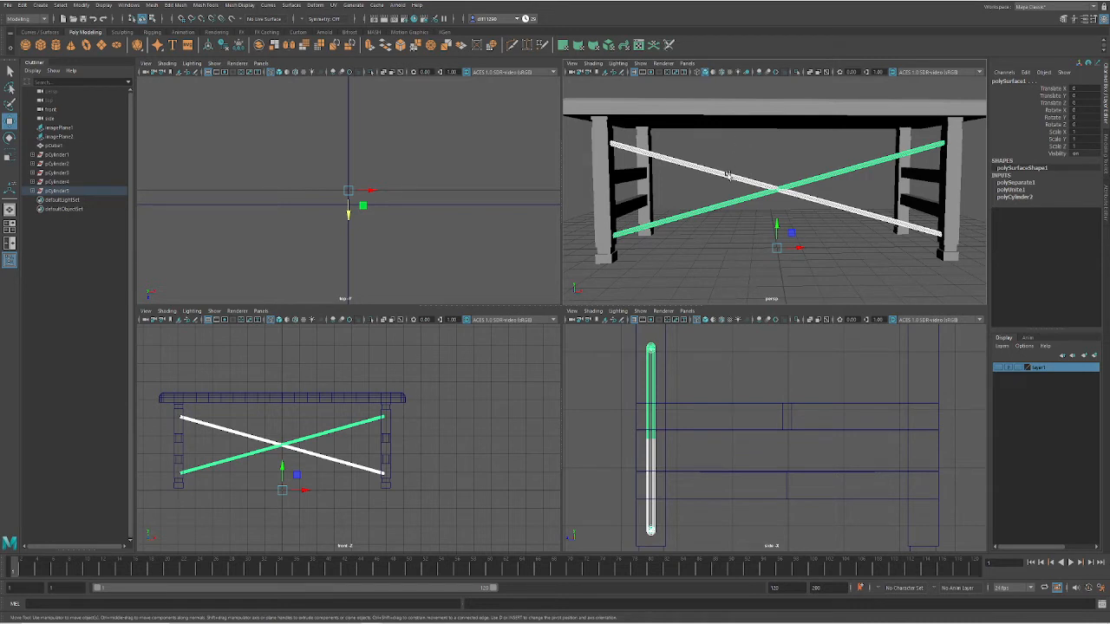
left_click(729, 176, "shift")
left_click(763, 186)
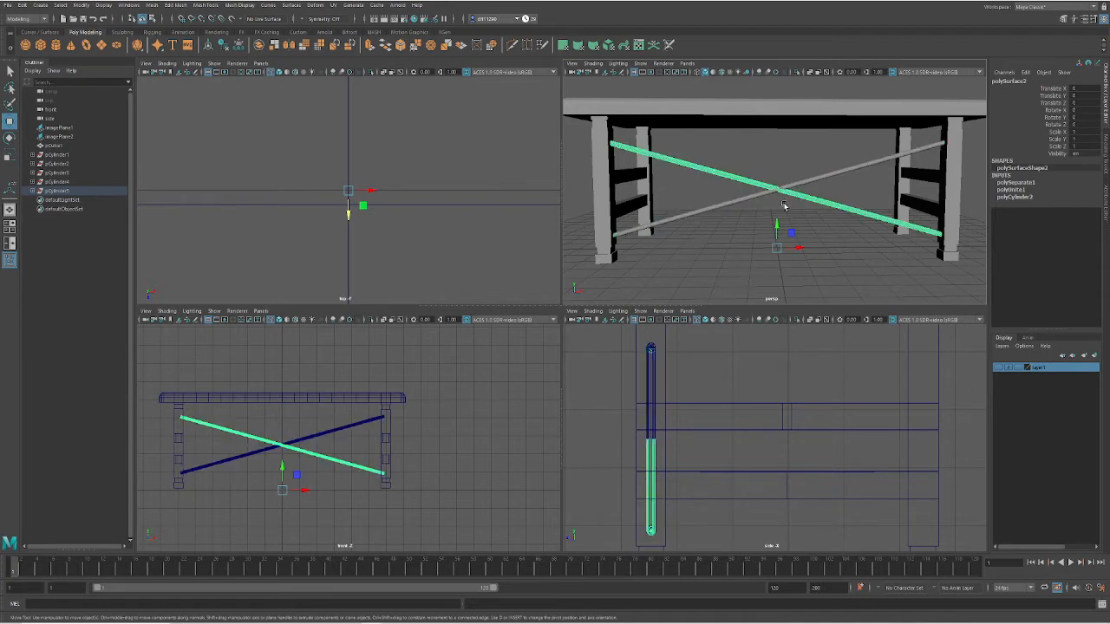
left_click(753, 199, "shift")
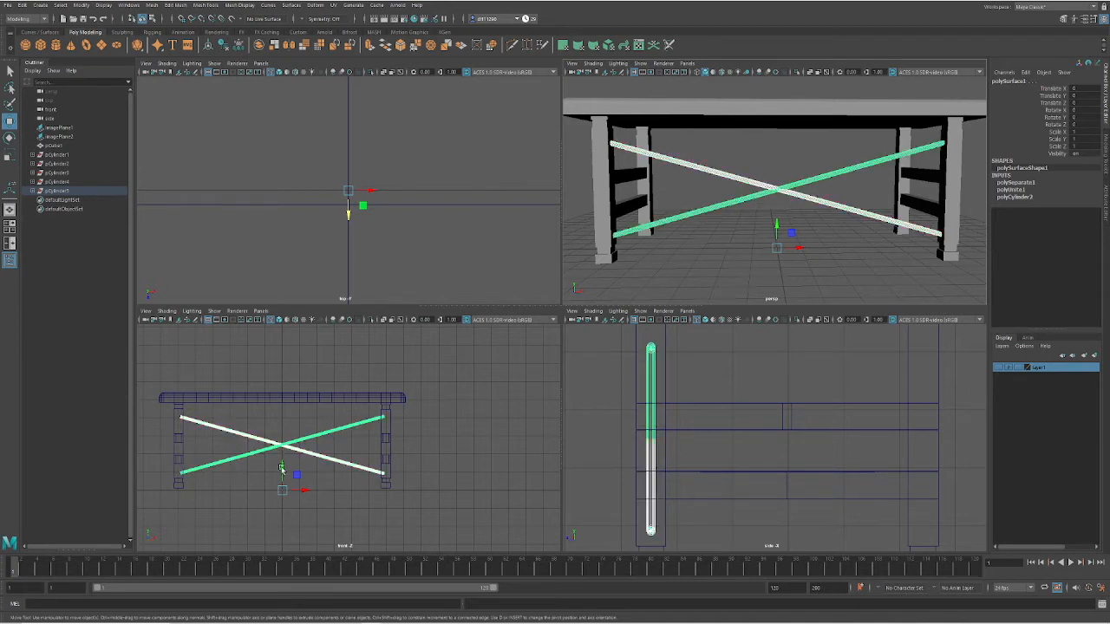
scroll(267, 450, "up", 3)
middle_click_drag(265, 451, 422, 435, "alt")
scroll(410, 436, "up", 3)
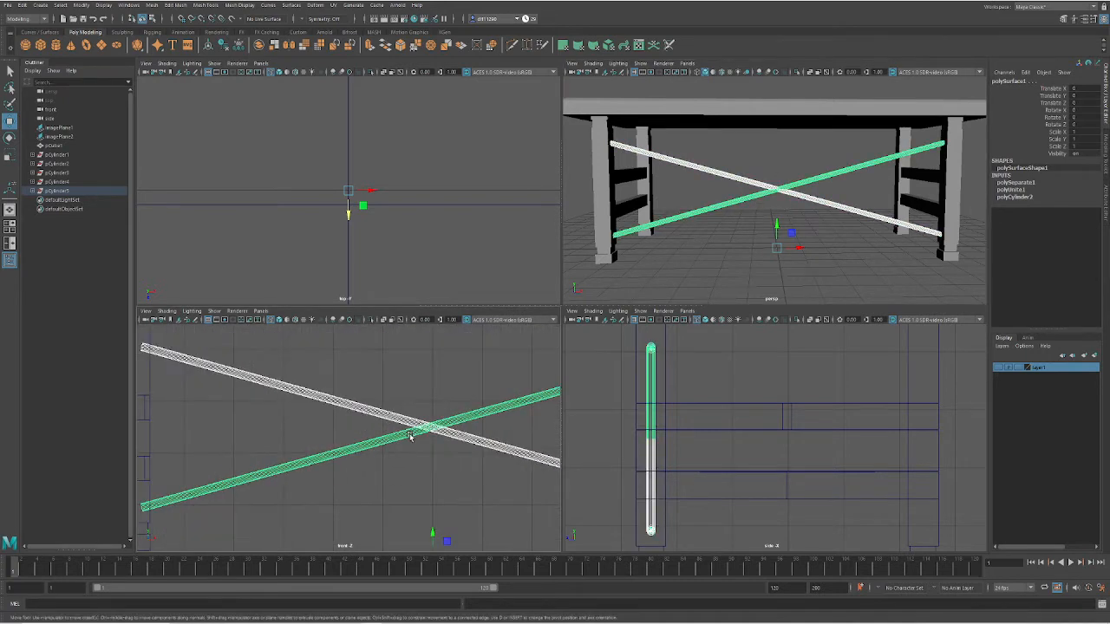
right_click_drag(410, 436, 482, 423, "alt")
middle_click_drag(481, 424, 402, 443, "alt")
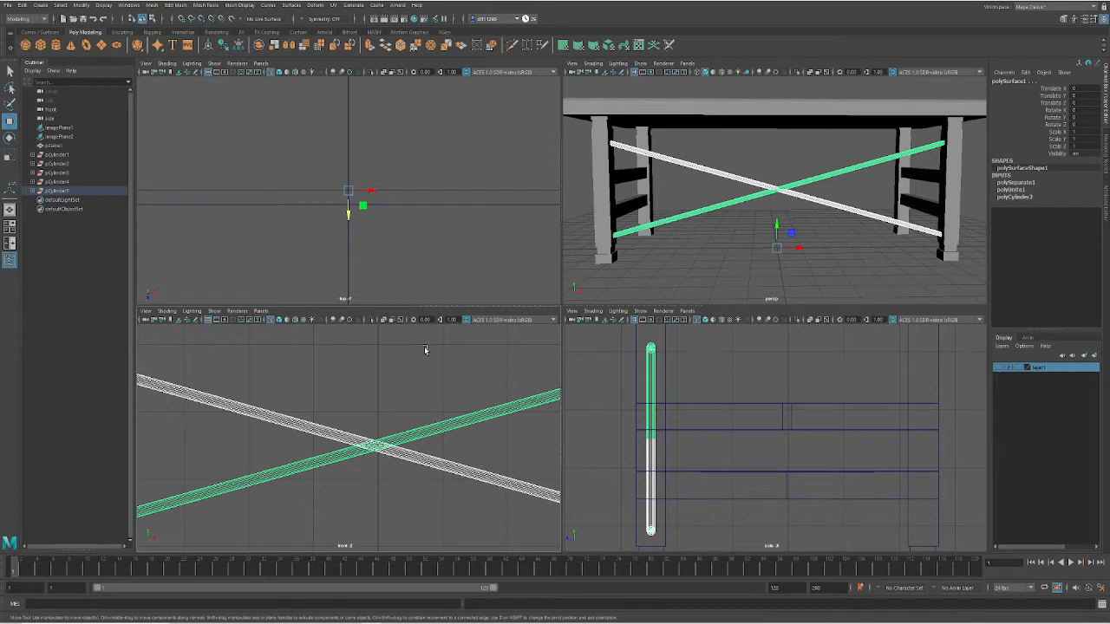
left_click(177, 6)
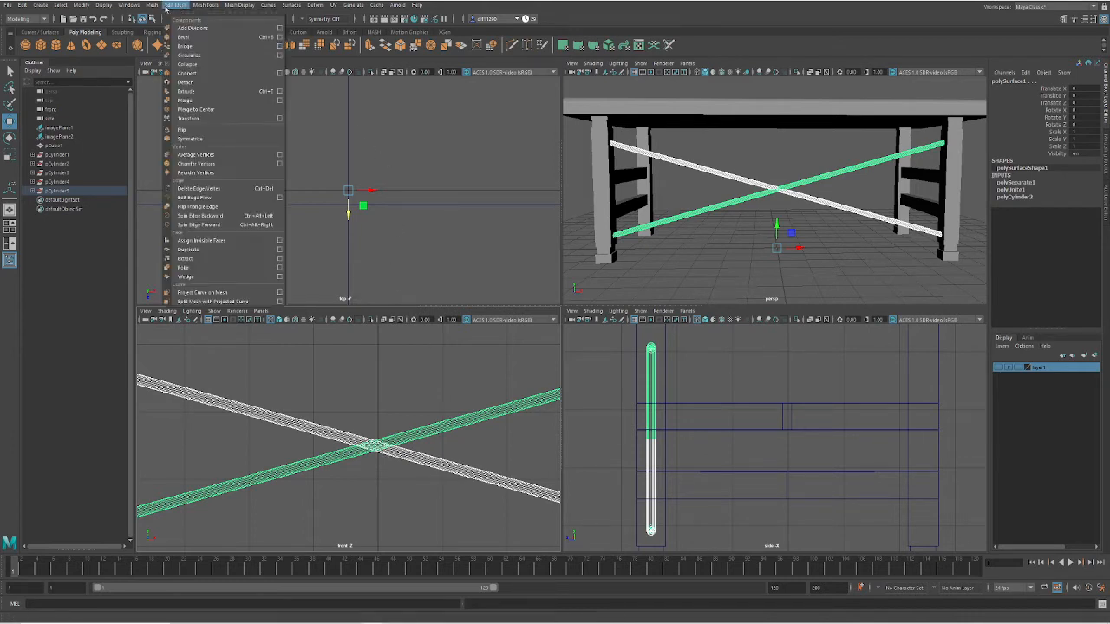
mouse_move(154, 7)
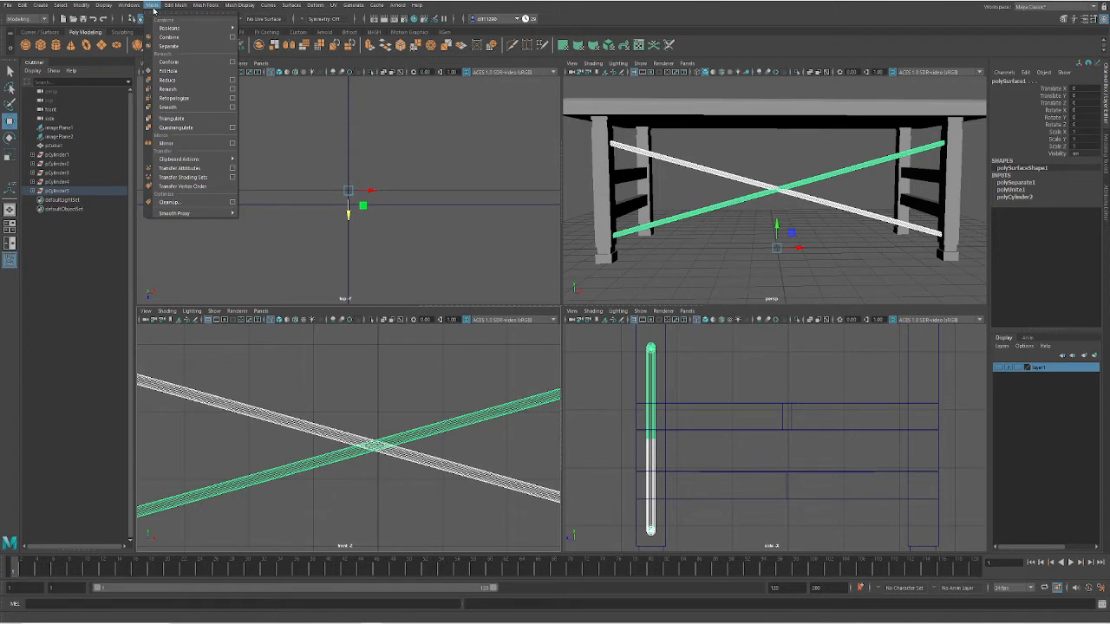
mouse_move(171, 30)
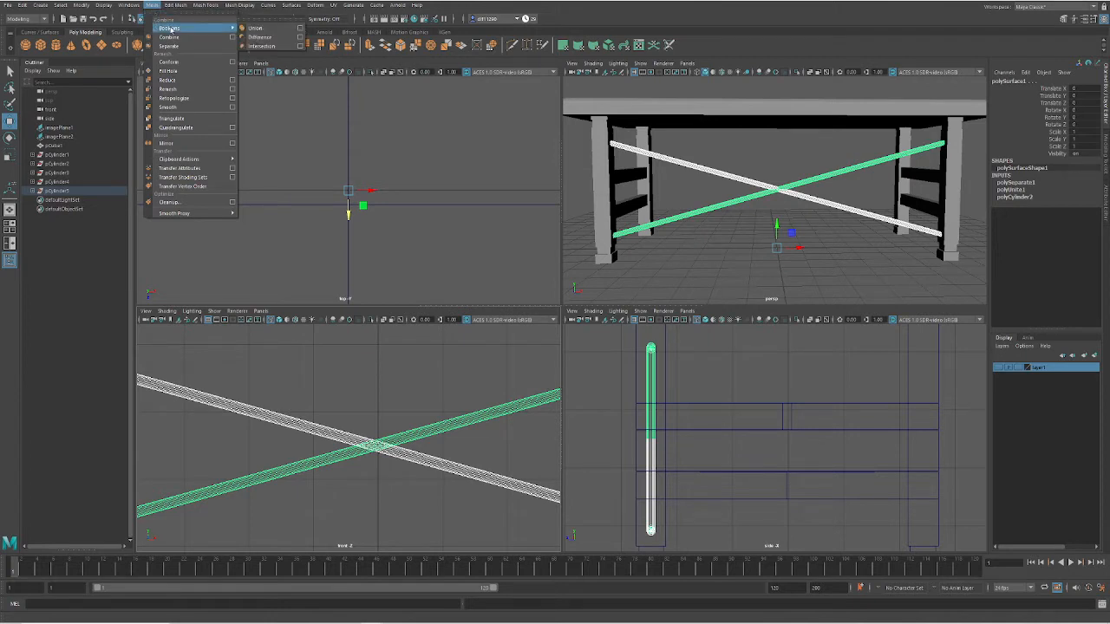
left_click(263, 31)
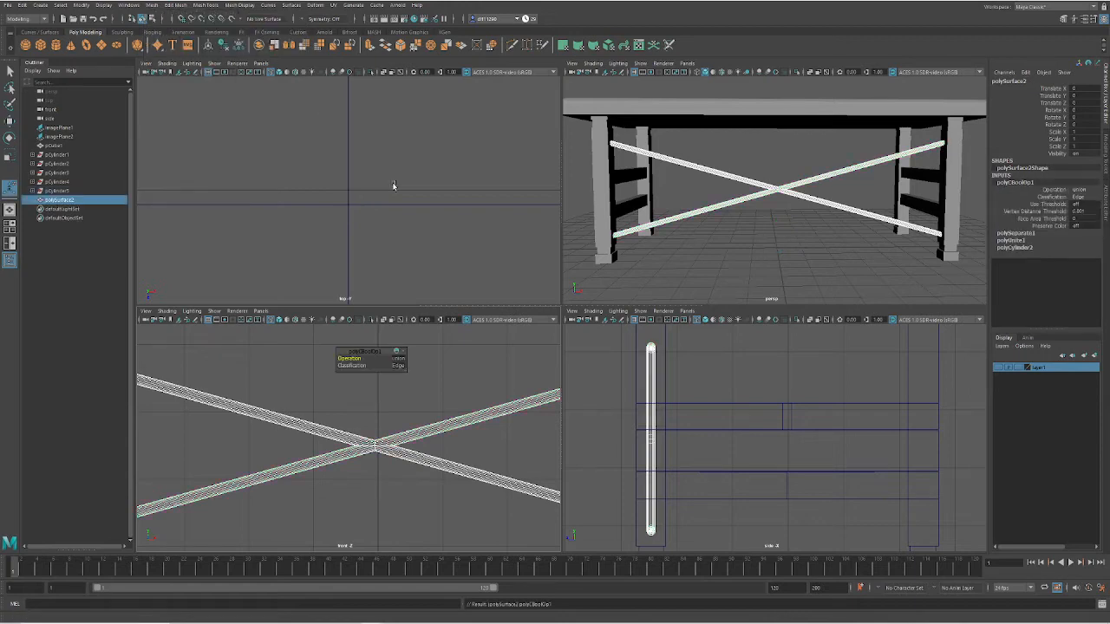
Examine the unioned brace's edges at the crossing and compare its outline with the reference images by temporarily showing the reference layer
scroll(373, 463, "up", 4)
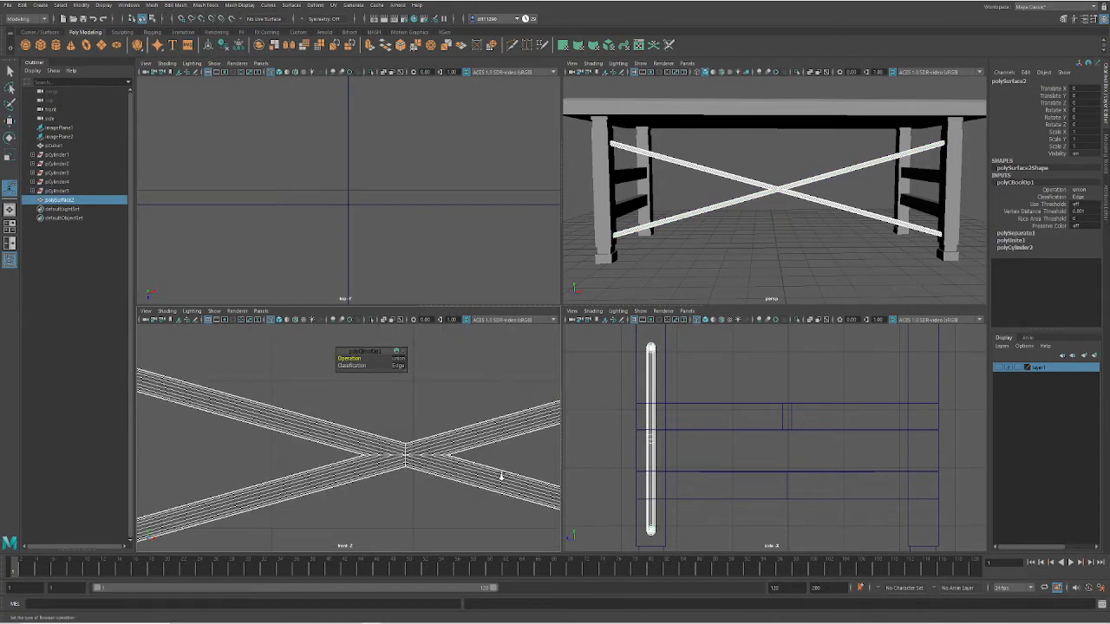
scroll(485, 476, "up", 4)
scroll(828, 186, "up", 6)
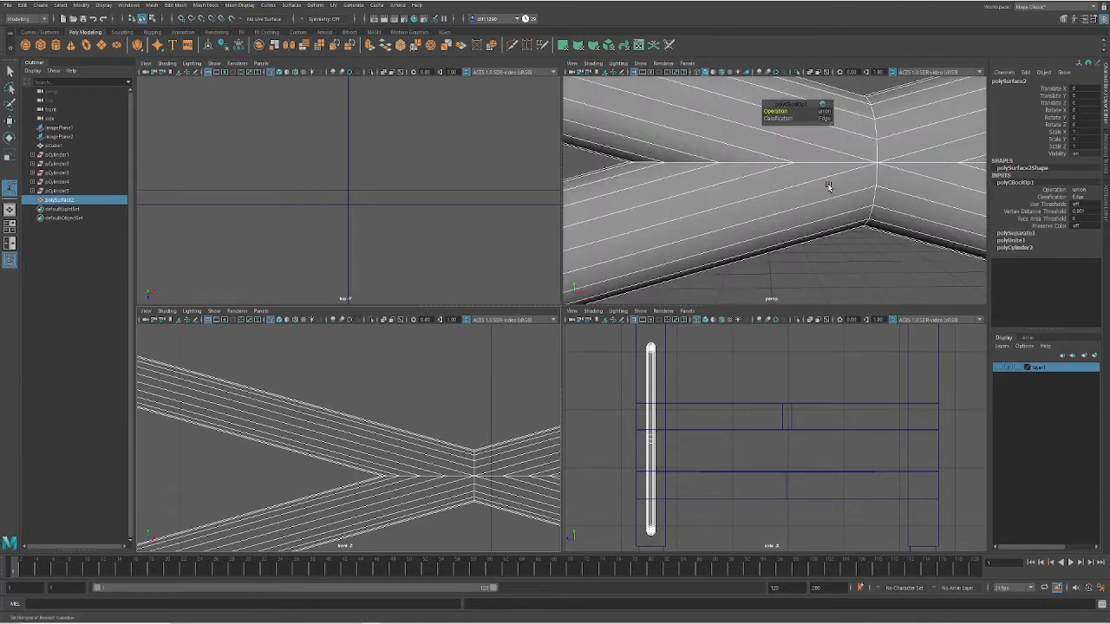
scroll(762, 210, "down", 2)
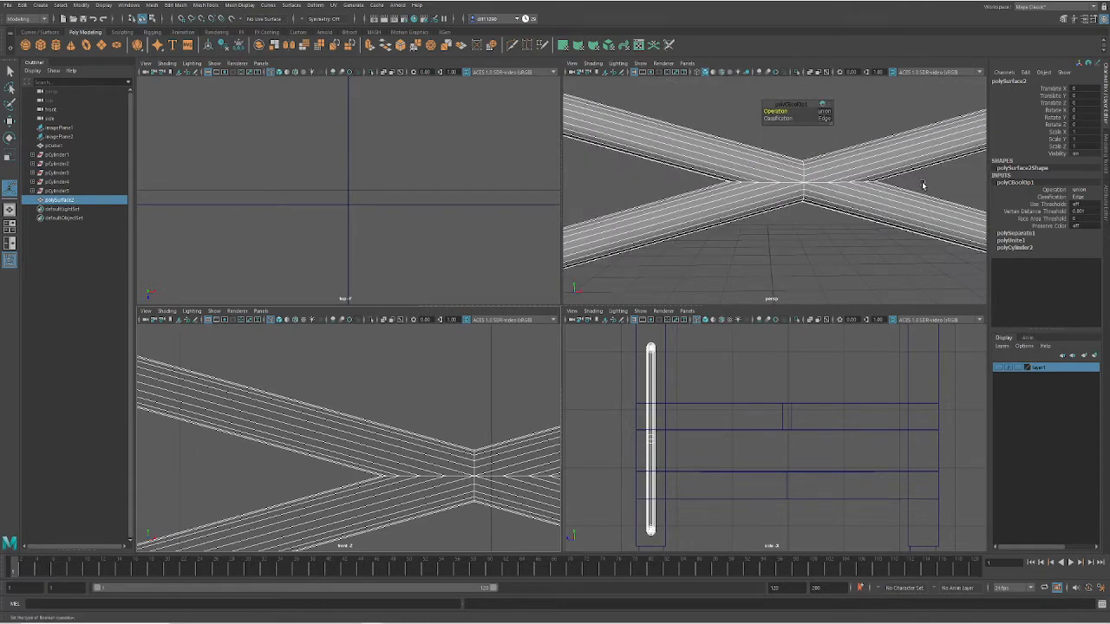
left_click(774, 249)
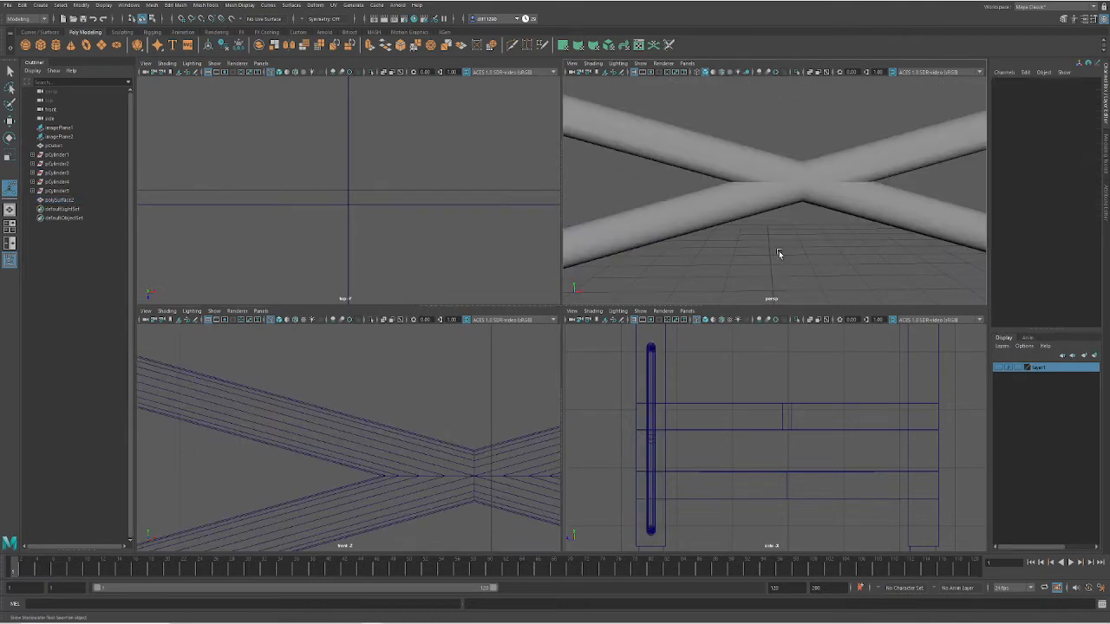
left_click(818, 193)
mouse_move(848, 210)
left_mouse_down("alt")
mouse_move(775, 218)
mouse_move(805, 203)
mouse_move(827, 208)
left_mouse_up("alt")
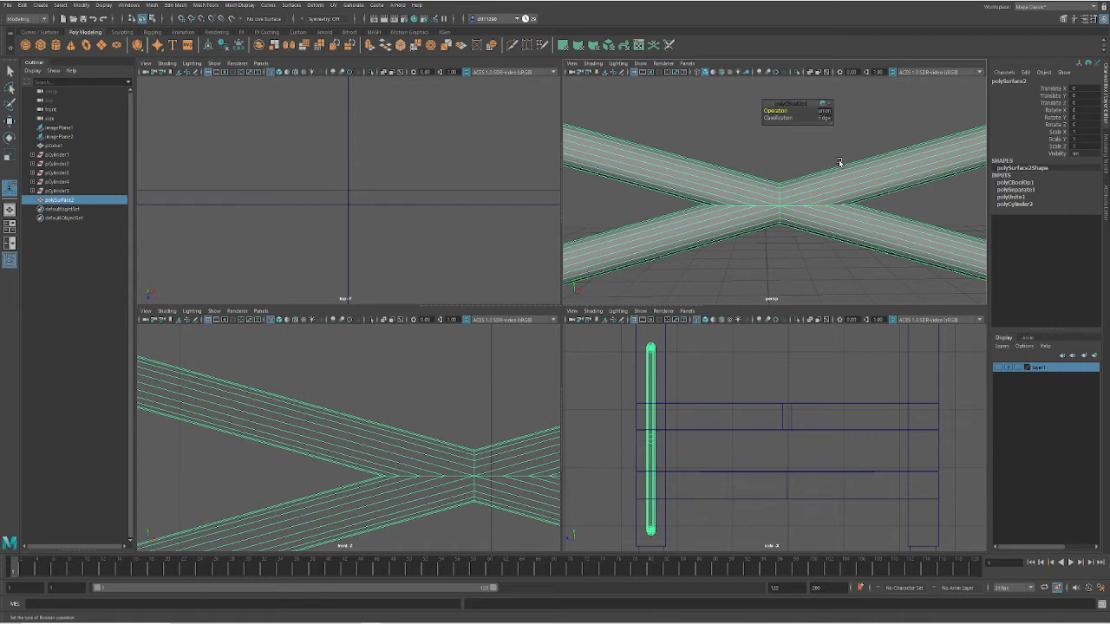
left_click(1002, 369)
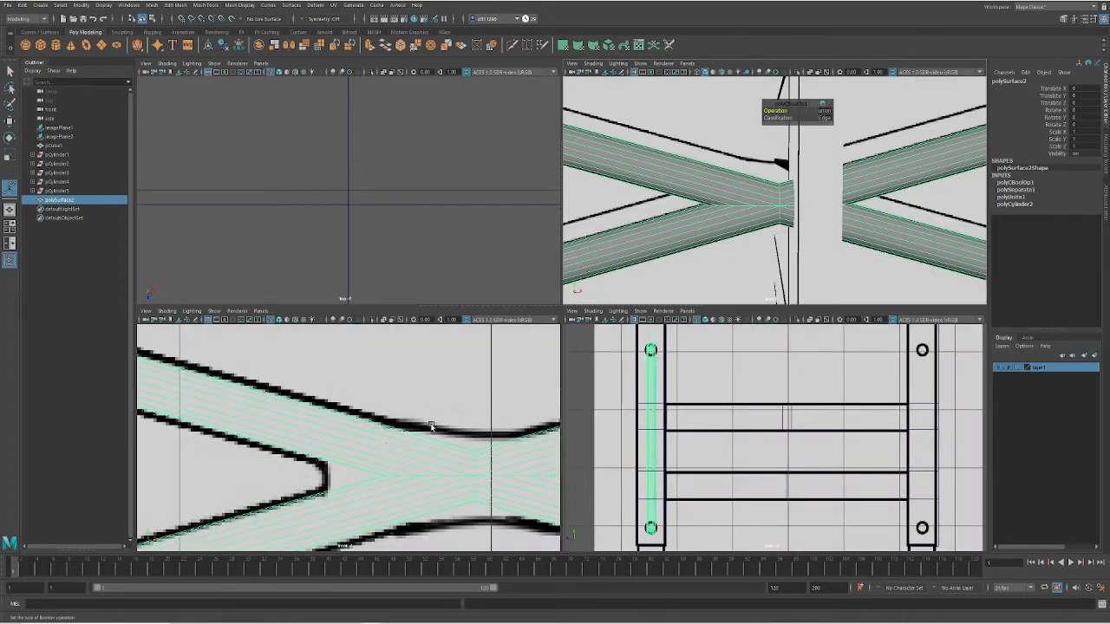
left_click(1007, 370)
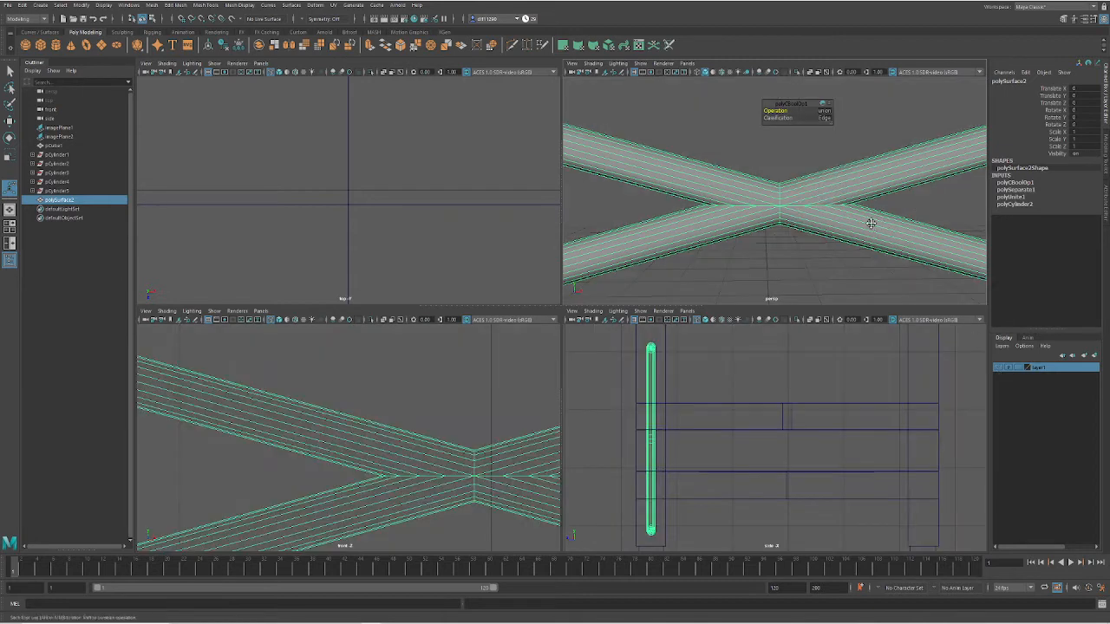
scroll(868, 218, "down", 3)
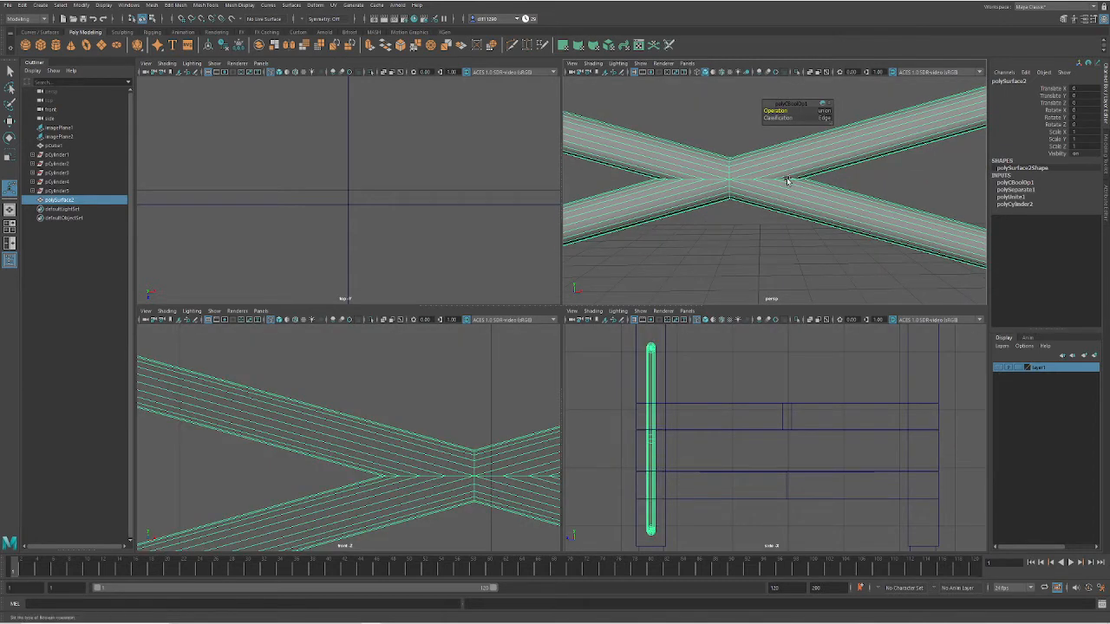
Switch the brace to edge mode, select the vertical edge loop running around the crossing and bevel it
right_click(759, 183)
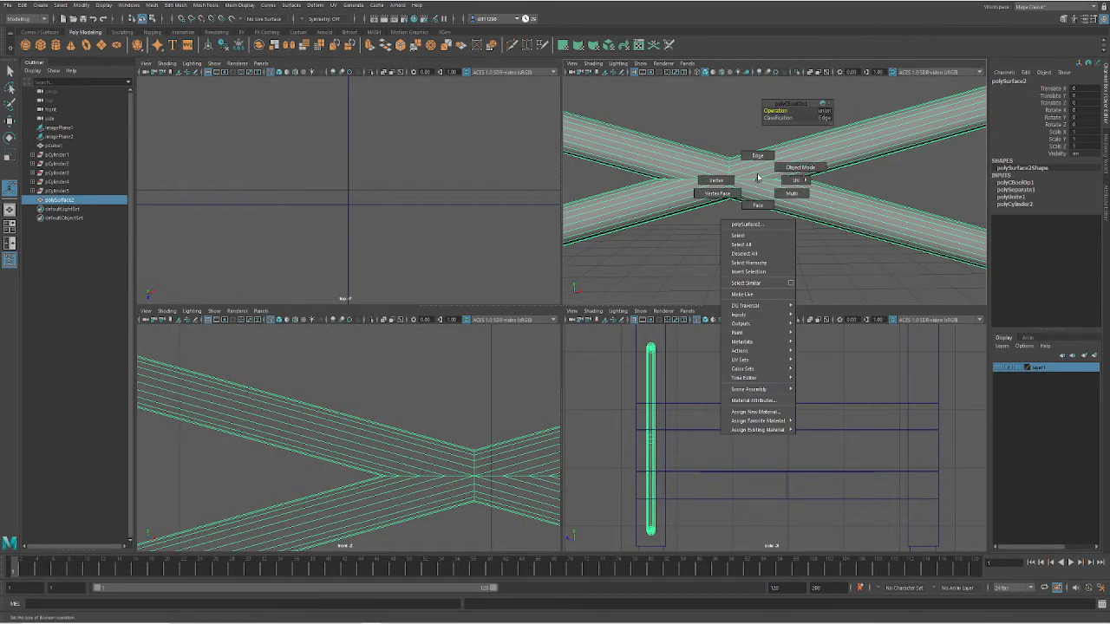
left_click(761, 159)
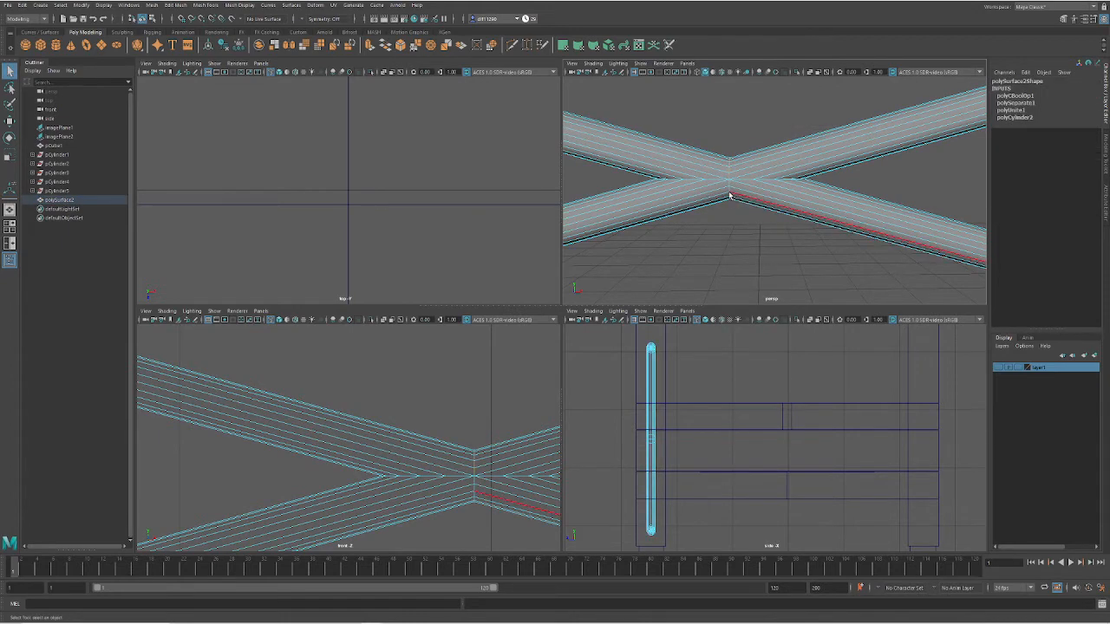
scroll(721, 182, "up", 3)
middle_click_drag(673, 187, 710, 193, "alt")
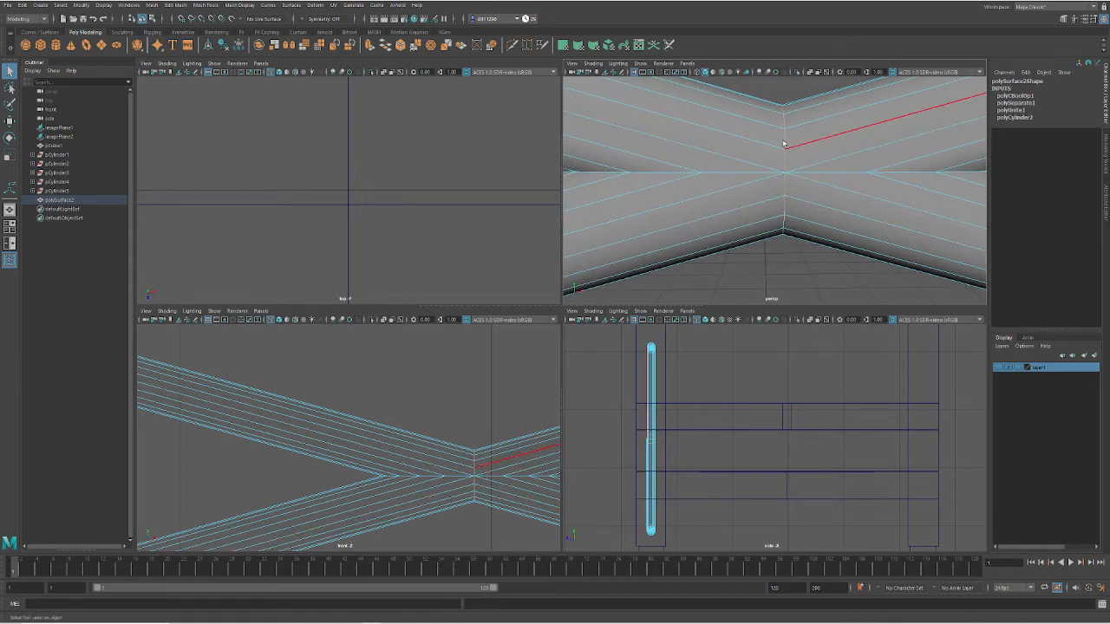
left_click(827, 173)
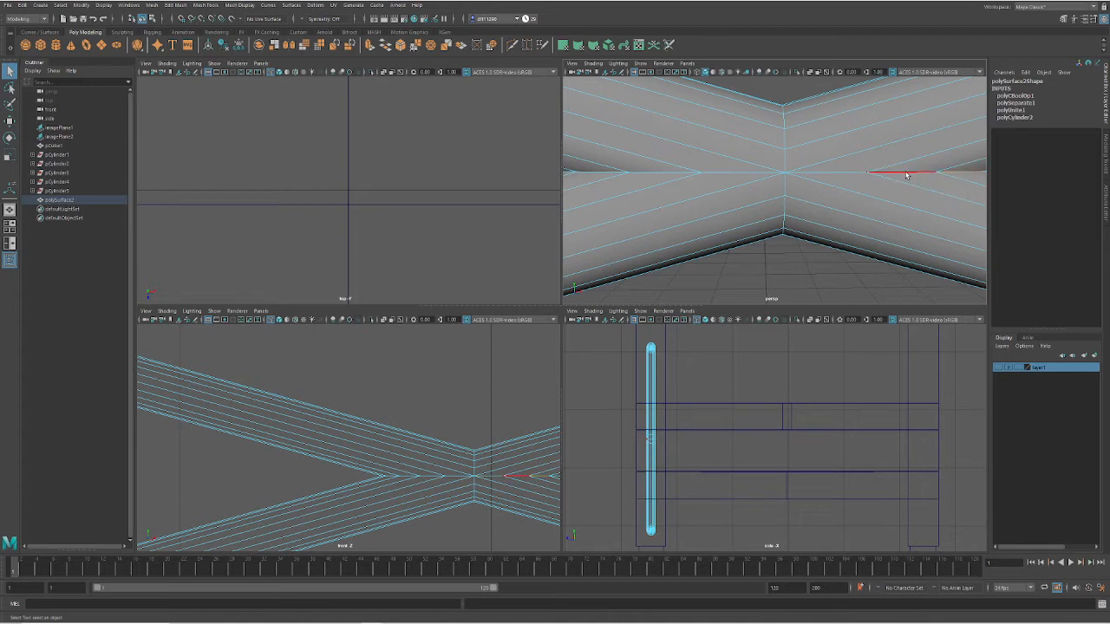
left_click(850, 173)
right_click(866, 178)
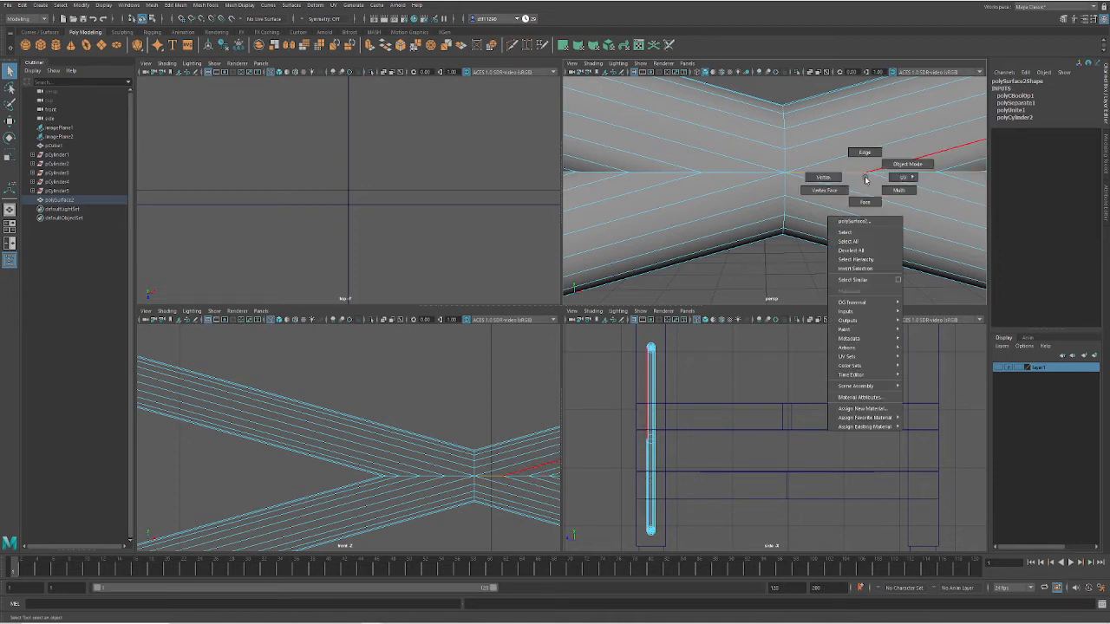
right_click(846, 174)
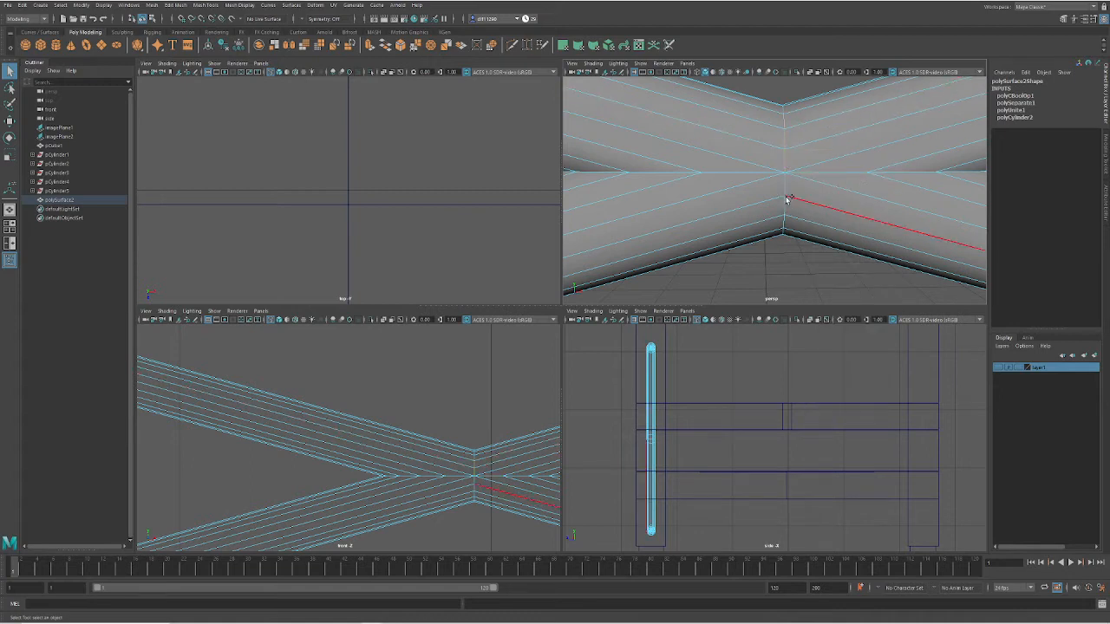
left_click(785, 161)
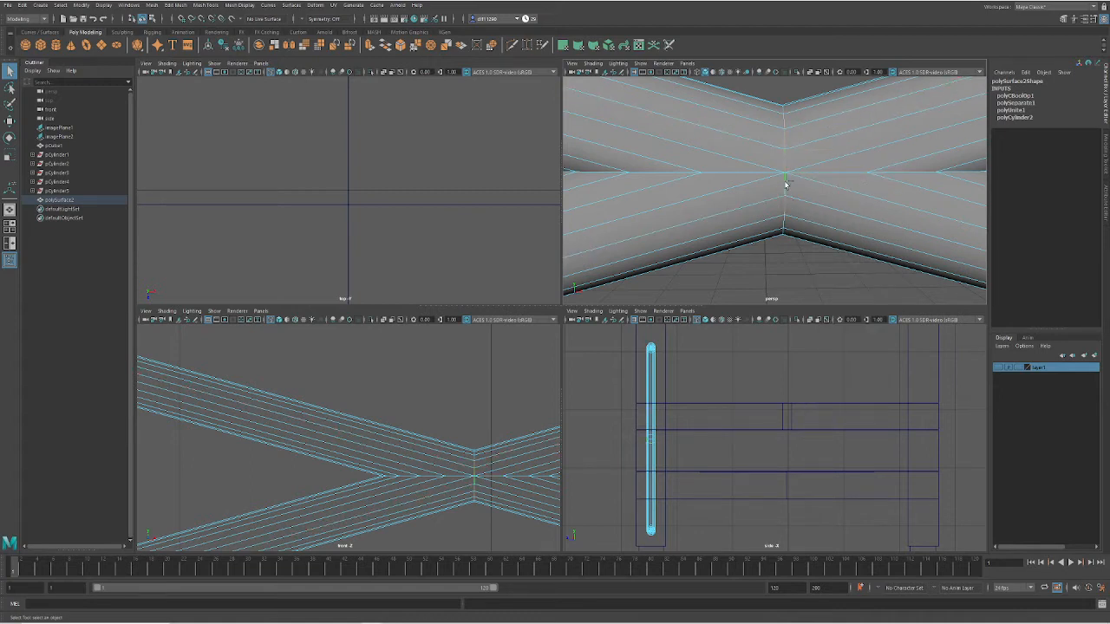
left_click(788, 164)
left_click(788, 164)
left_click(399, 45)
scroll(904, 248, "down", 5)
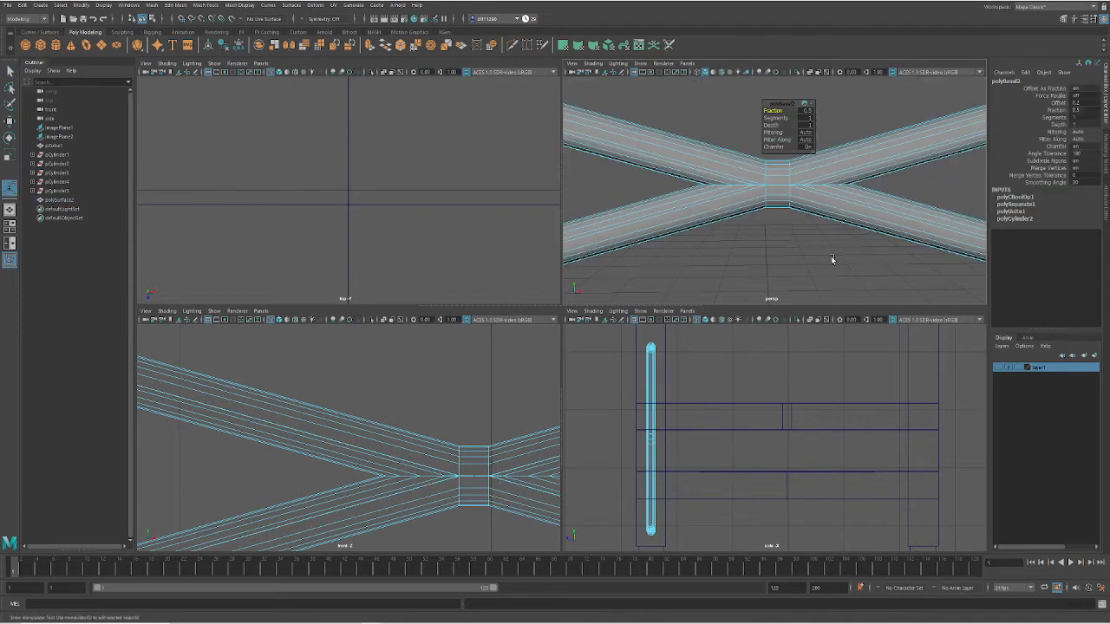
Set the crossing bevel's fraction to 1 and its segments to 4, checking it against the temporarily shown reference layer
left_click(997, 368)
key("f")
scroll(429, 455, "up", 6)
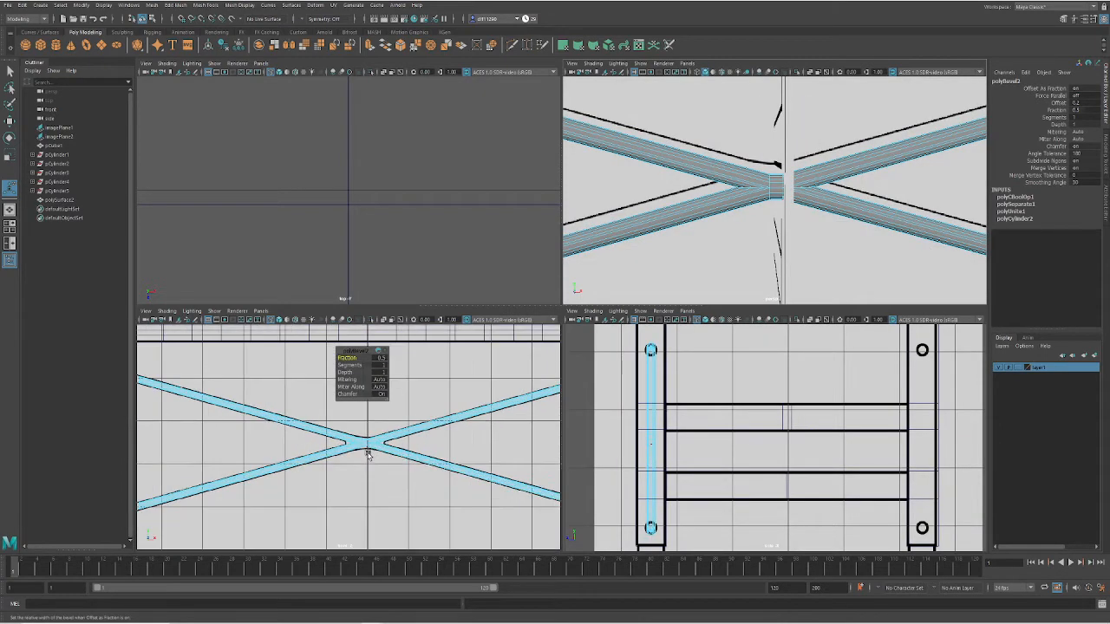
scroll(455, 461, "up", 4)
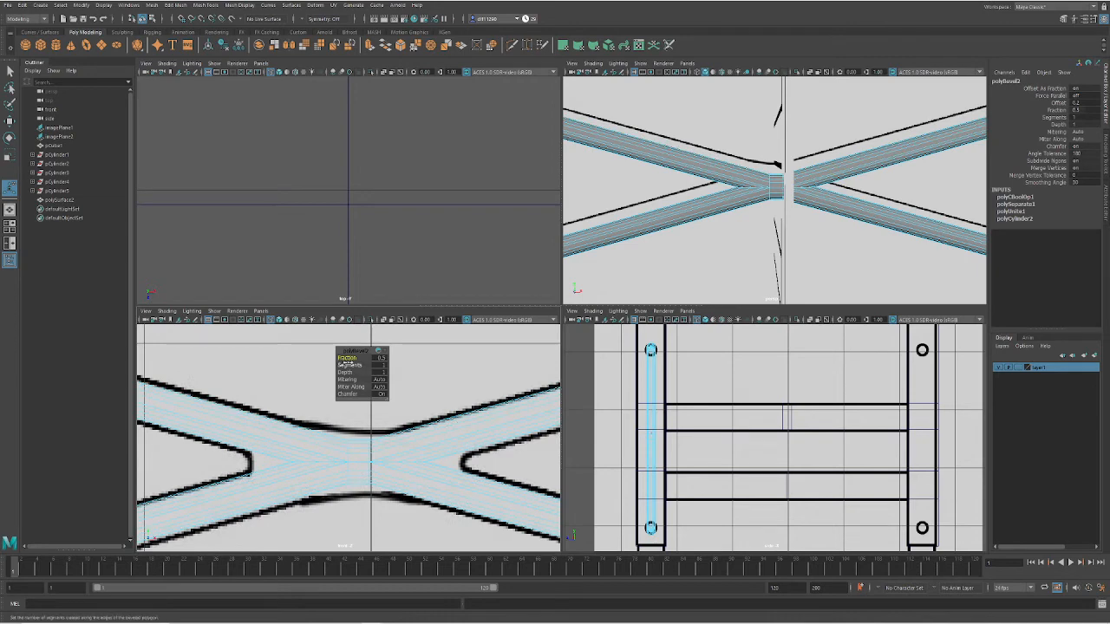
left_click_drag(345, 358, 362, 371)
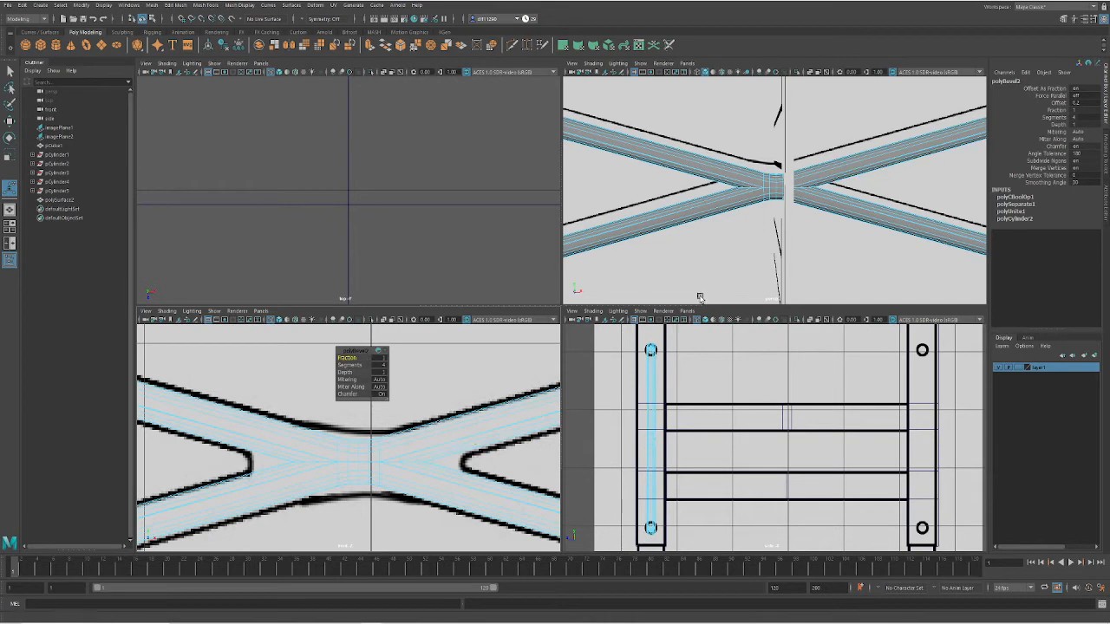
scroll(799, 185, "up", 3)
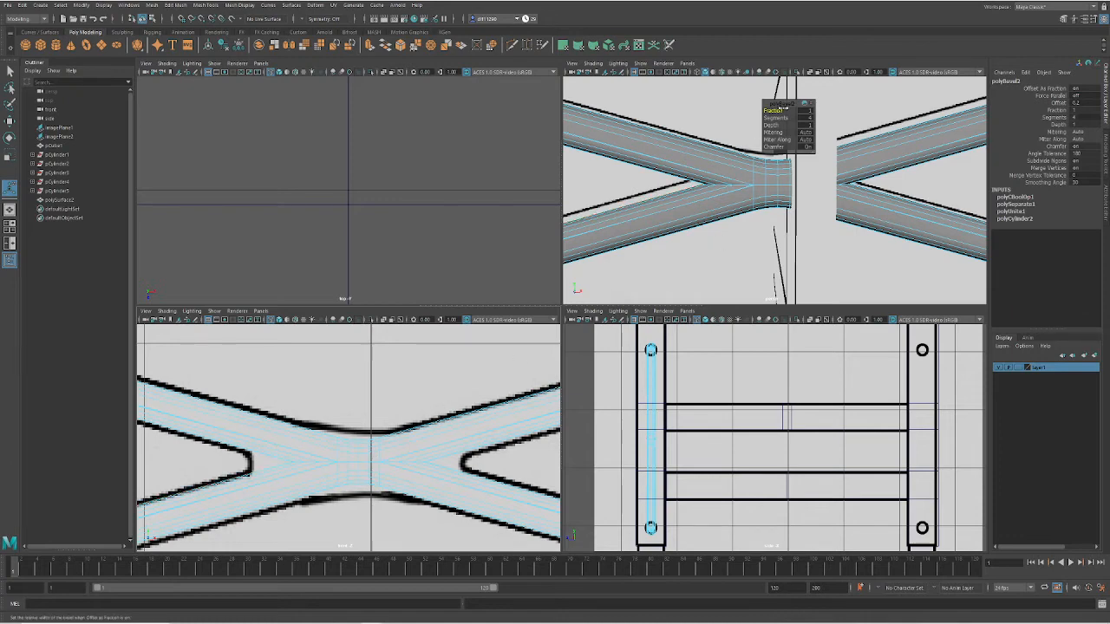
left_click_drag(786, 110, 791, 111)
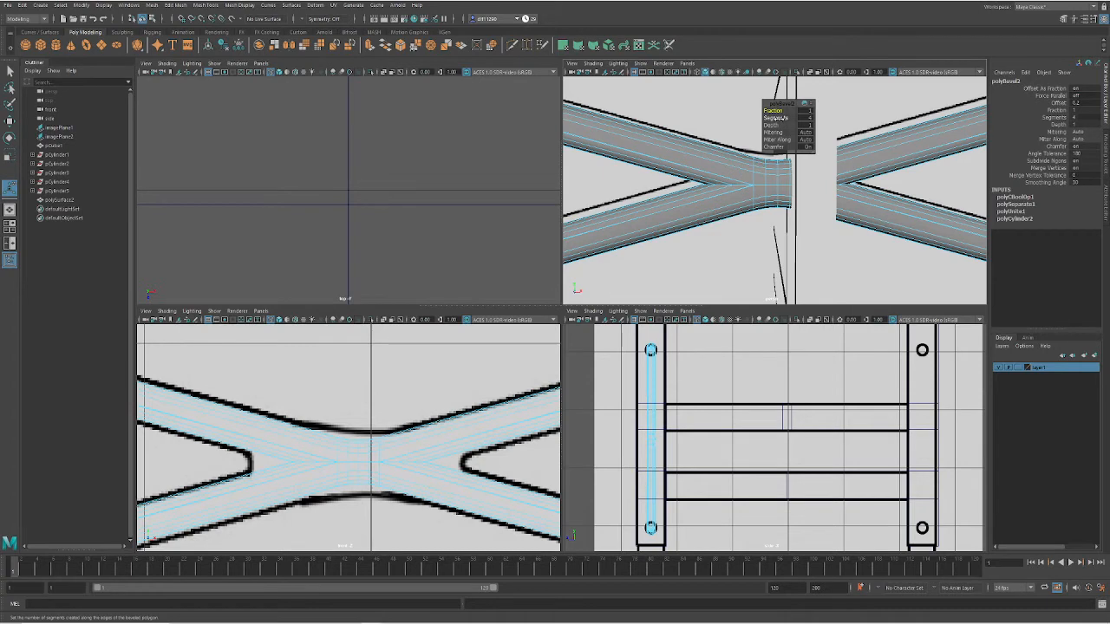
left_click_drag(776, 118, 778, 118)
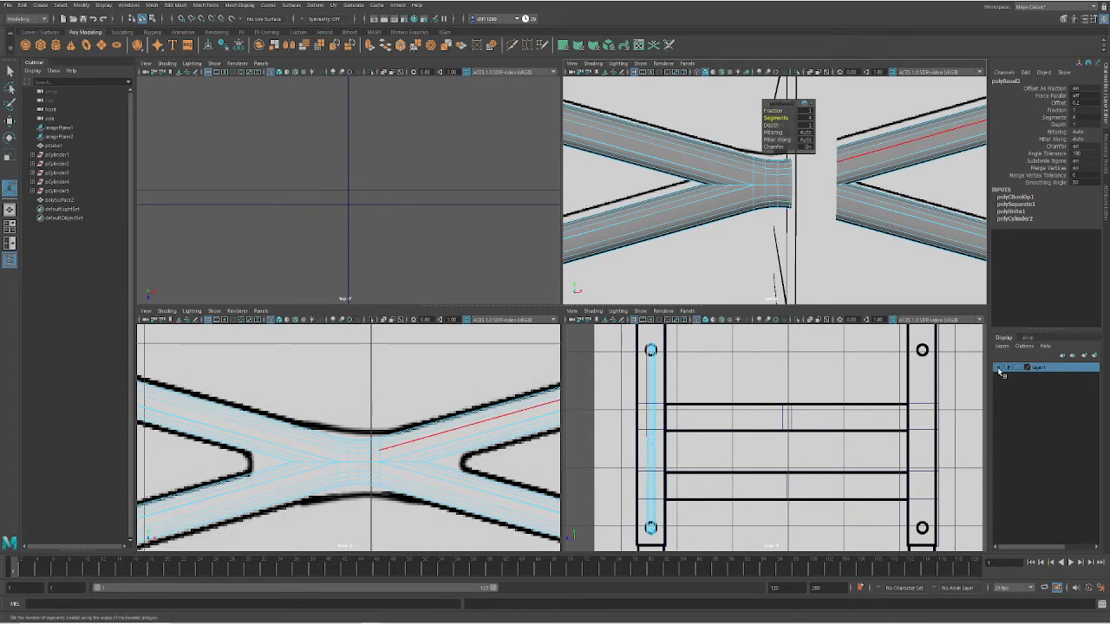
left_click(1000, 367)
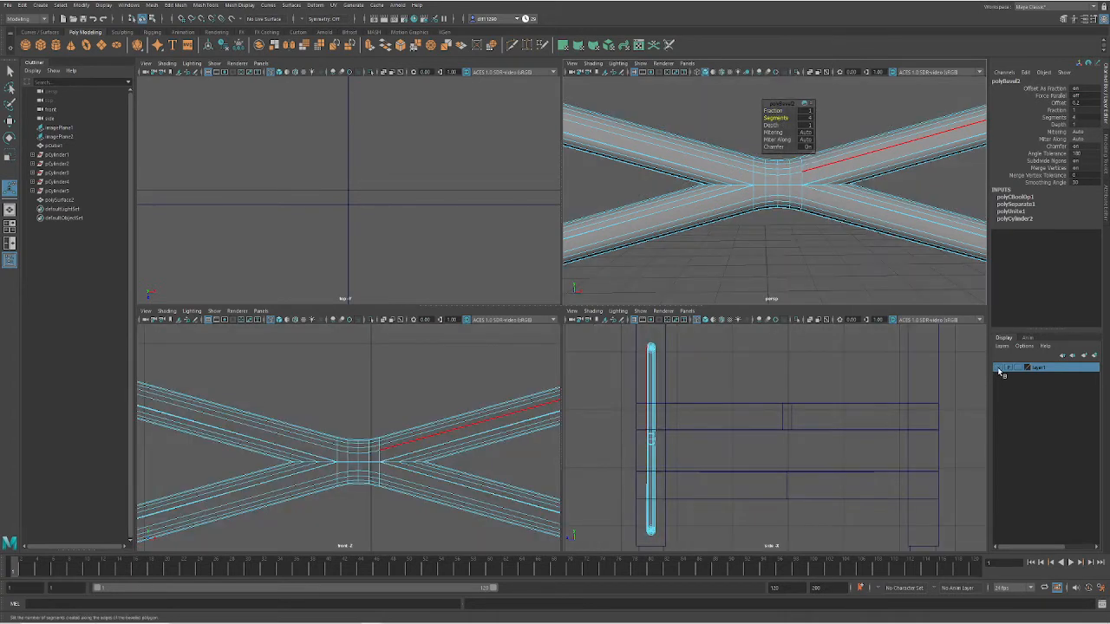
Clear the edge selection and examine the bevelled edges at the brace's crossing up close
left_click(790, 257)
scroll(798, 210, "up", 3)
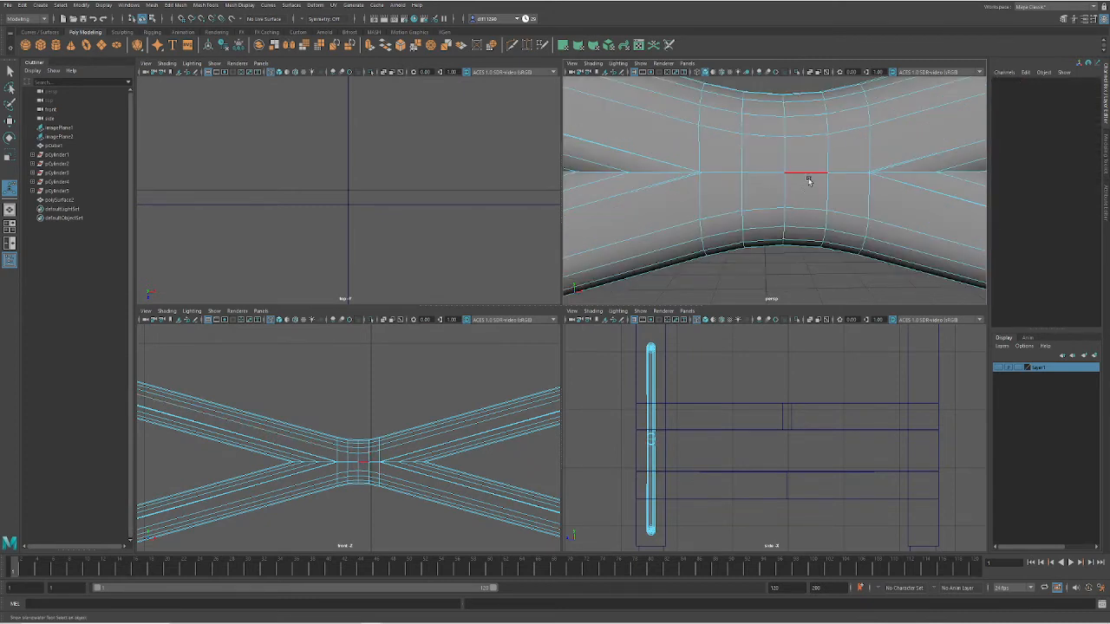
scroll(685, 171, "up", 1)
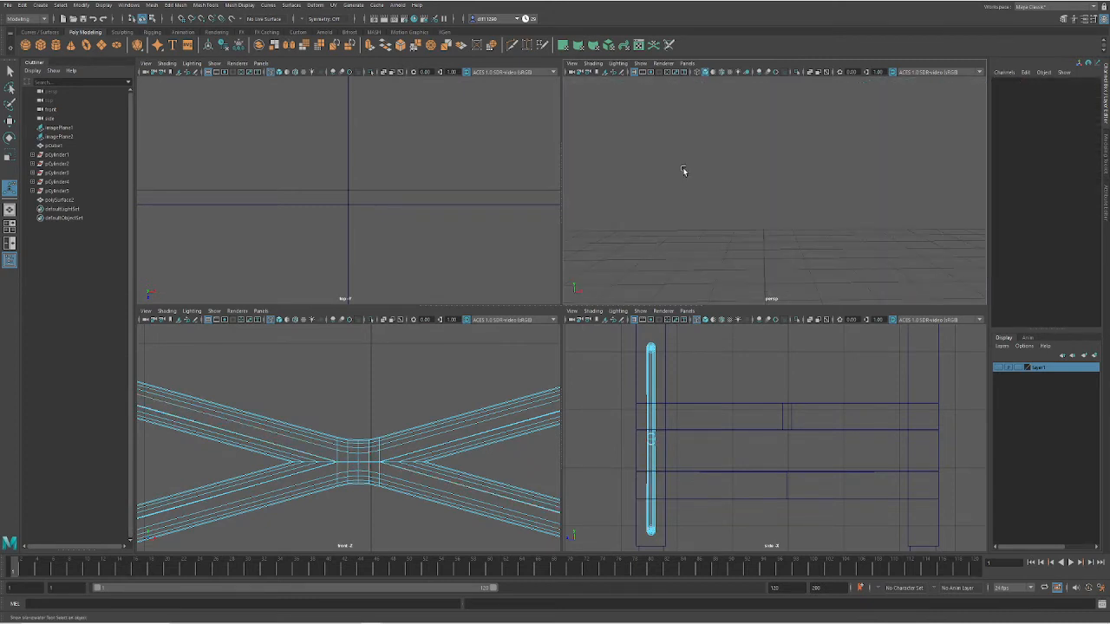
Switch the brace to vertex mode at its bevelled crossing
scroll(685, 172, "down", 1)
mouse_move(685, 193)
middle_mouse_down("alt")
mouse_move(723, 193)
mouse_move(686, 196)
middle_mouse_up("alt")
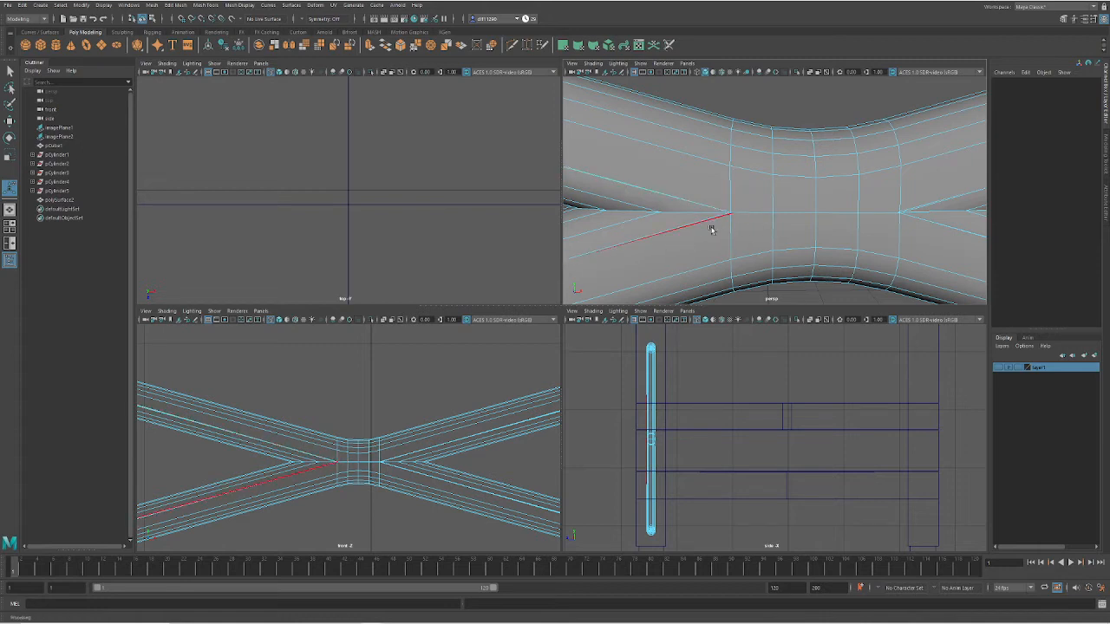
right_click(711, 229)
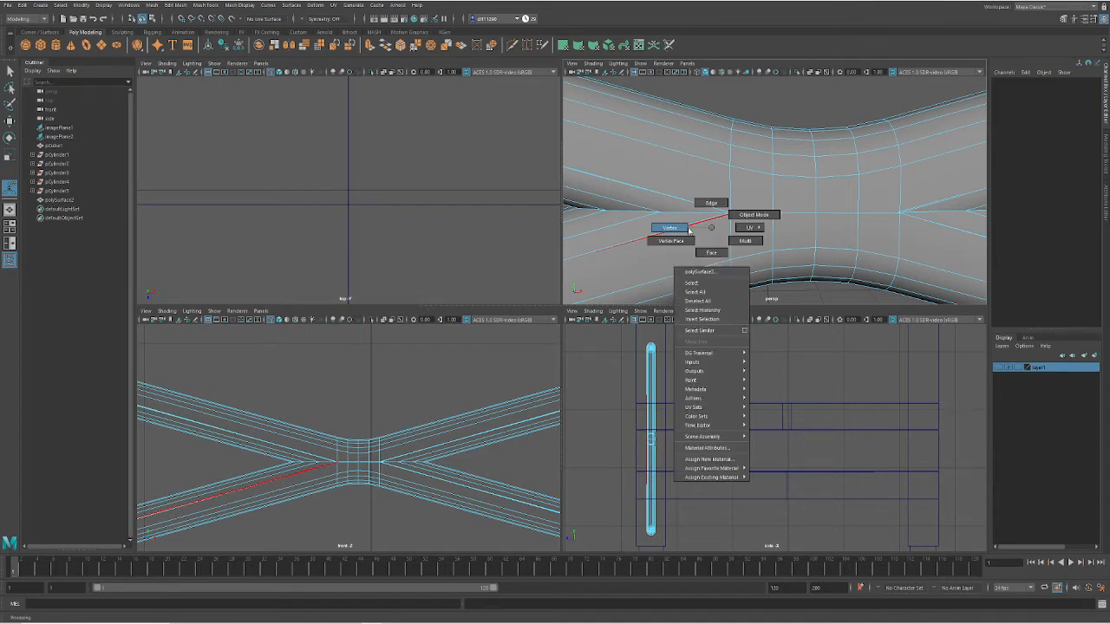
left_click(689, 229)
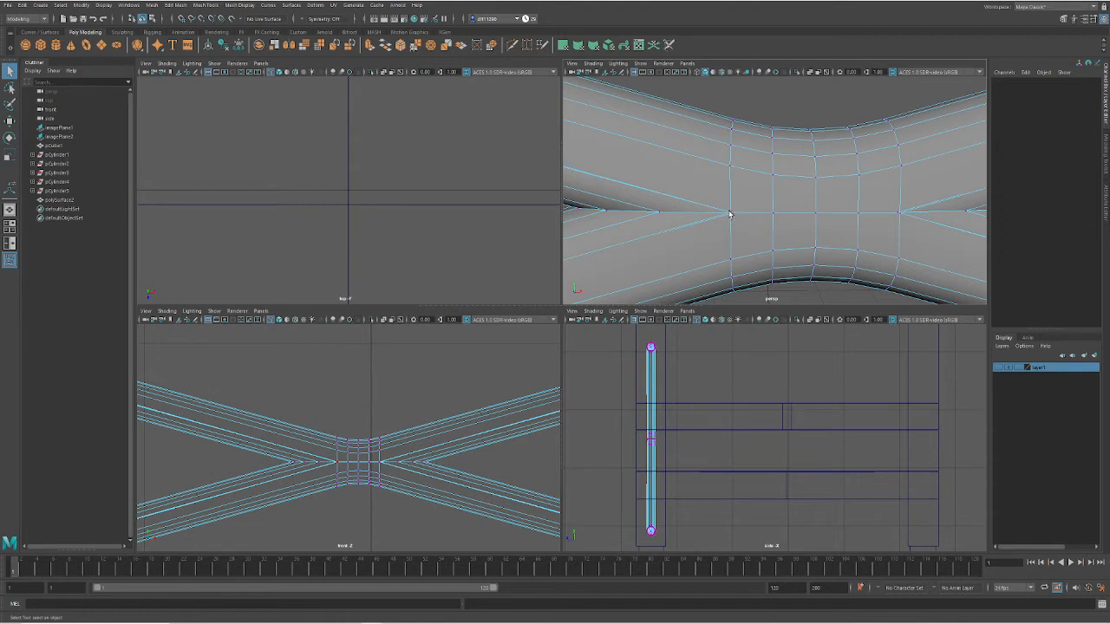
Merge to centre the vertices at the left corner of the crossing, where the two arms meet on the front
left_click(665, 219)
key("w")
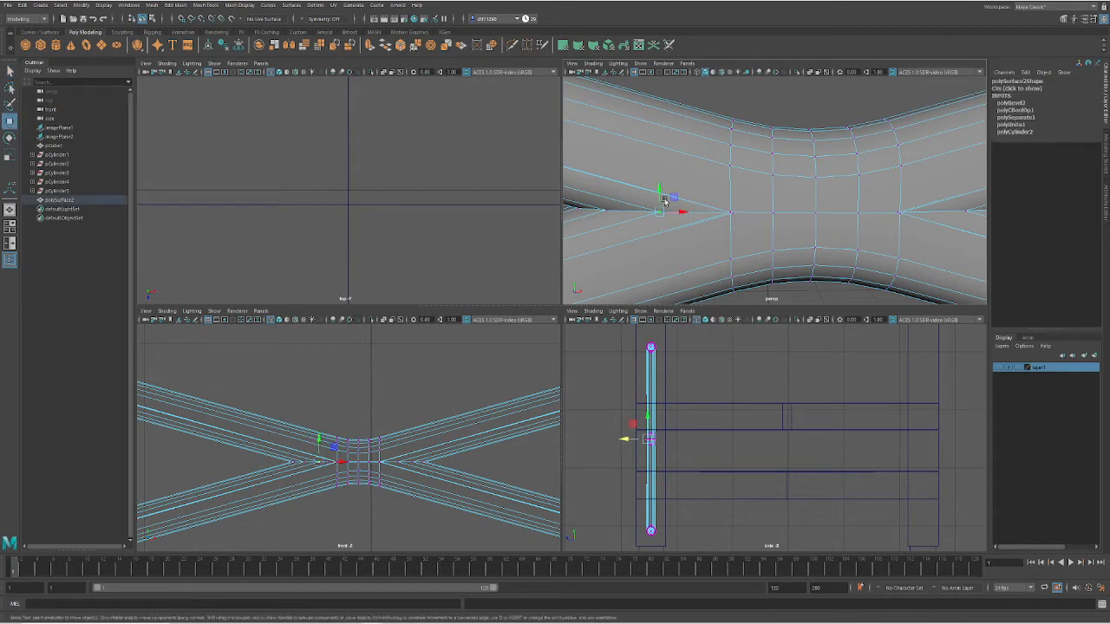
left_click_drag(661, 196, 723, 224)
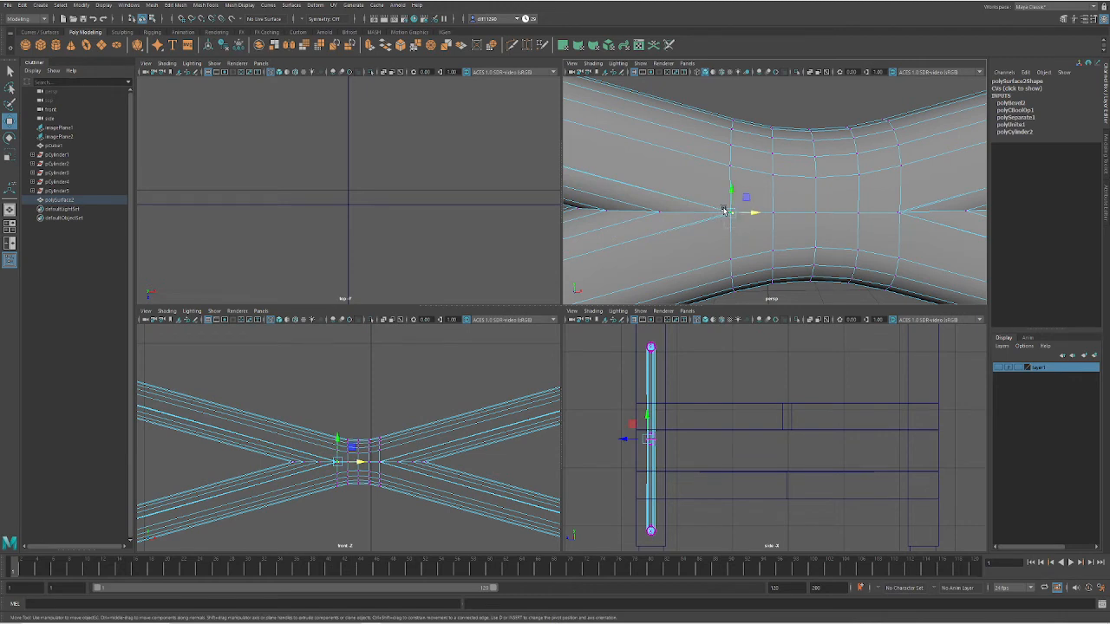
scroll(654, 440, "up", 5)
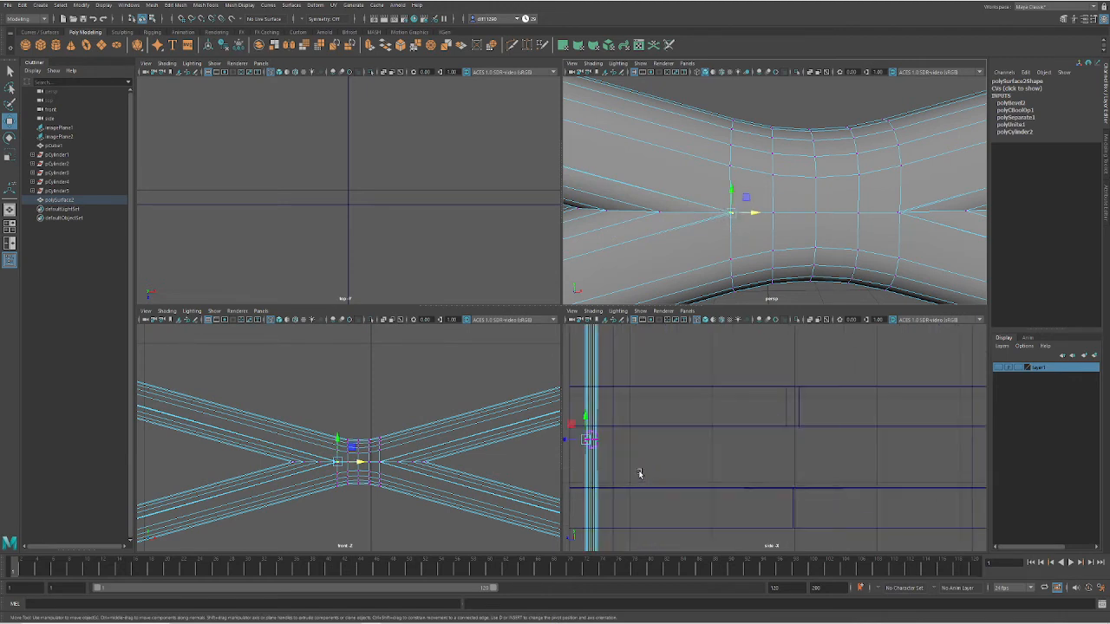
scroll(867, 426, "up", 5)
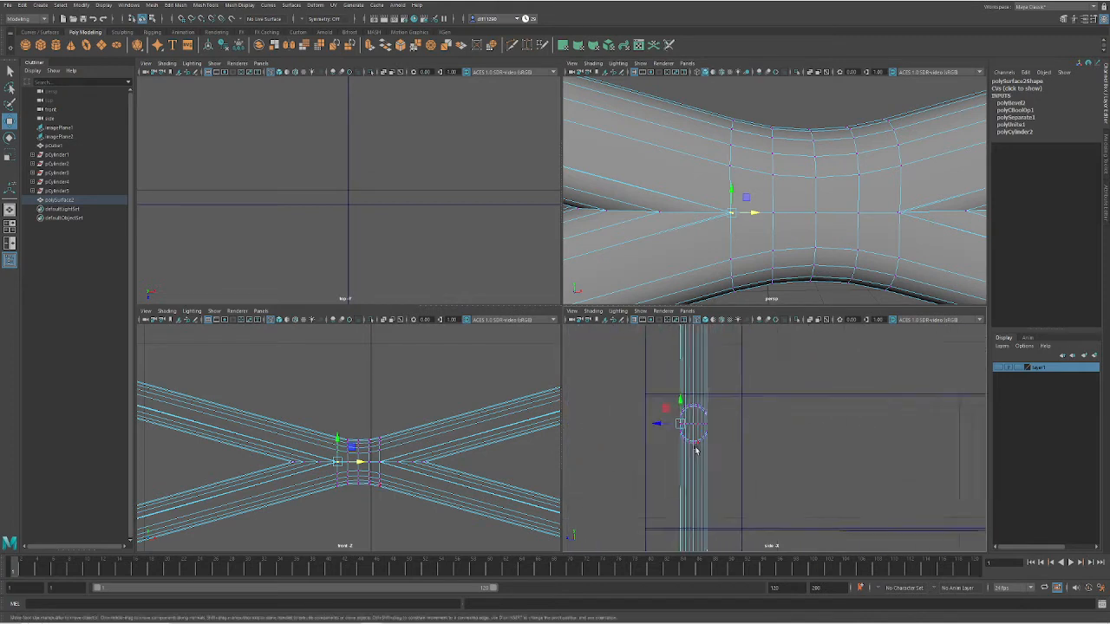
middle_click_drag(677, 435, 751, 439, "alt")
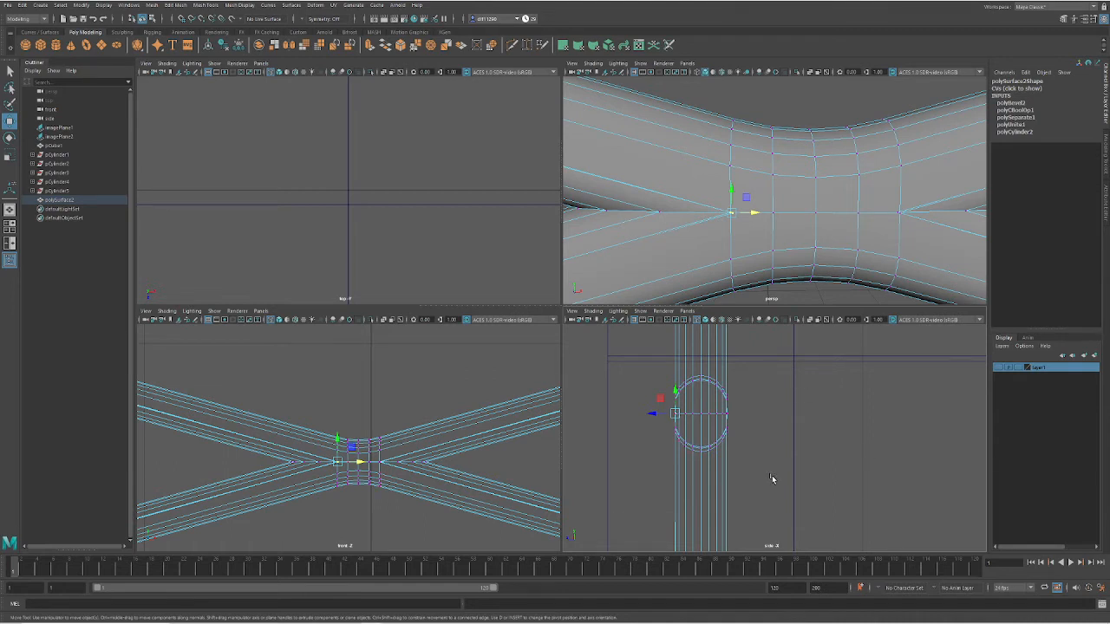
left_click_drag(796, 512, 708, 336)
left_click_drag(820, 520, 722, 346)
left_click_drag(793, 468, 709, 356, "ctrl")
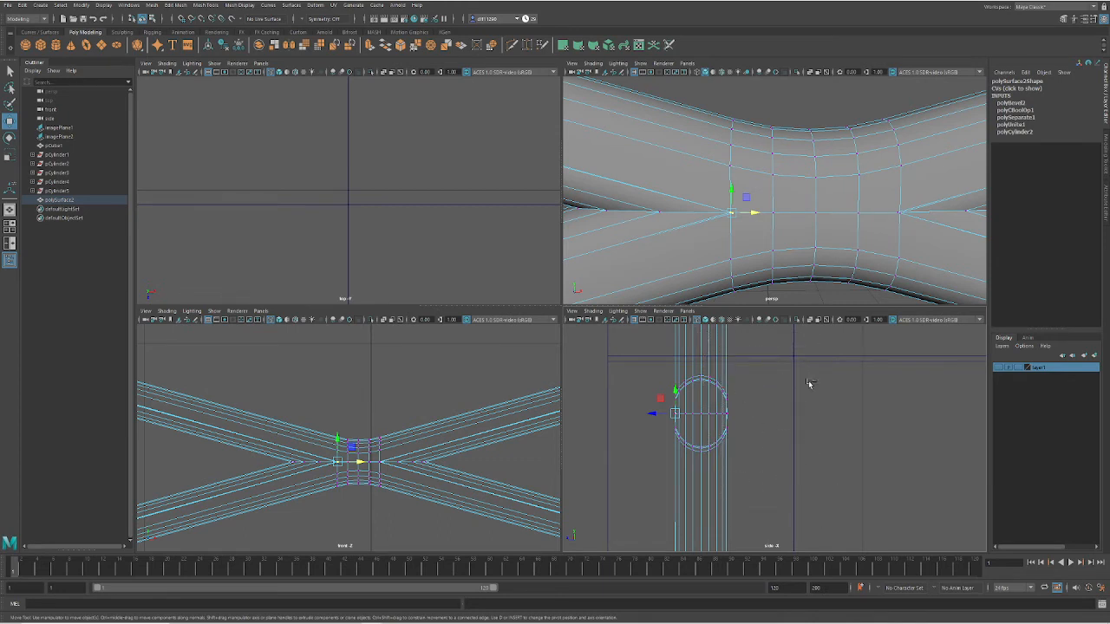
right_click(739, 239, "shift")
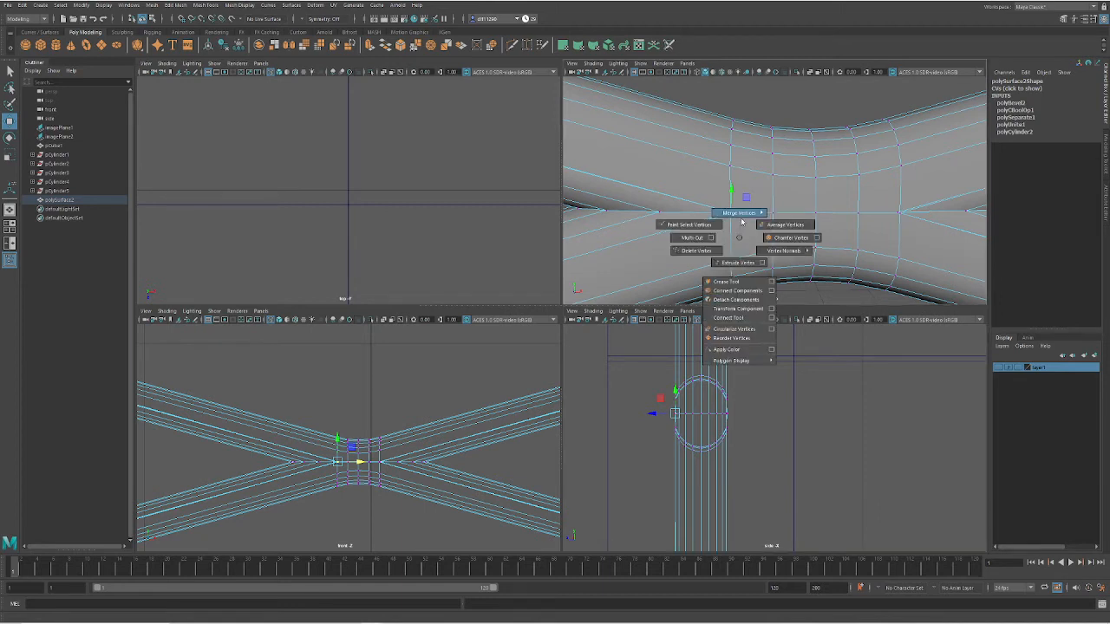
mouse_move(743, 215)
left_click(741, 184)
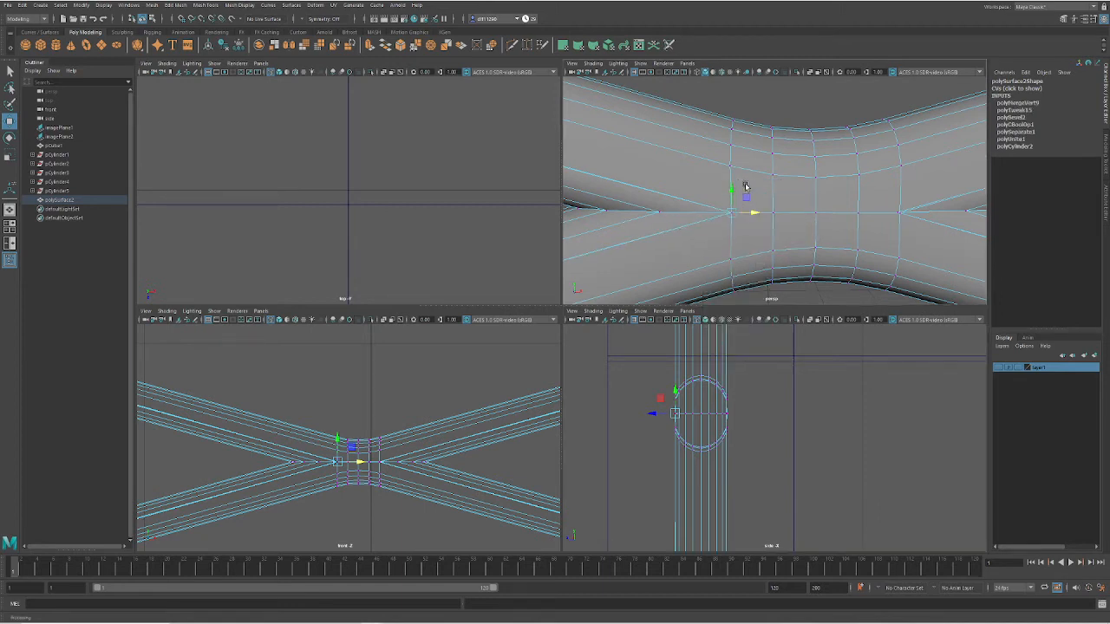
Merge to centre the vertices at the crossing's right front corner and at the inner tip of the left fork
left_click_drag(913, 229, 890, 204)
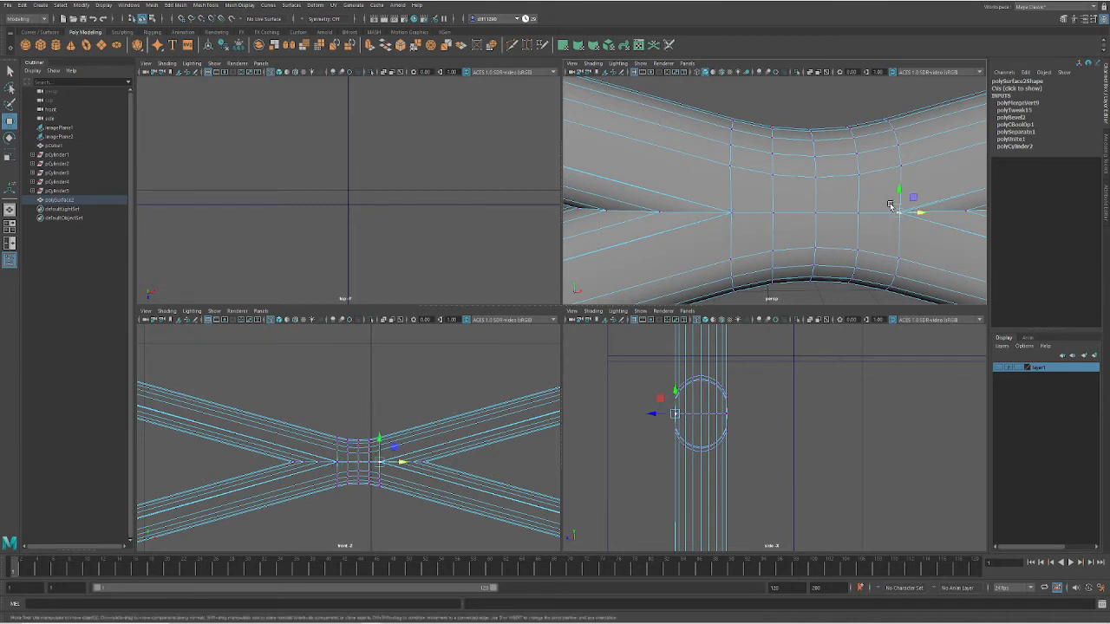
right_click_drag(878, 247, 881, 190, "shift")
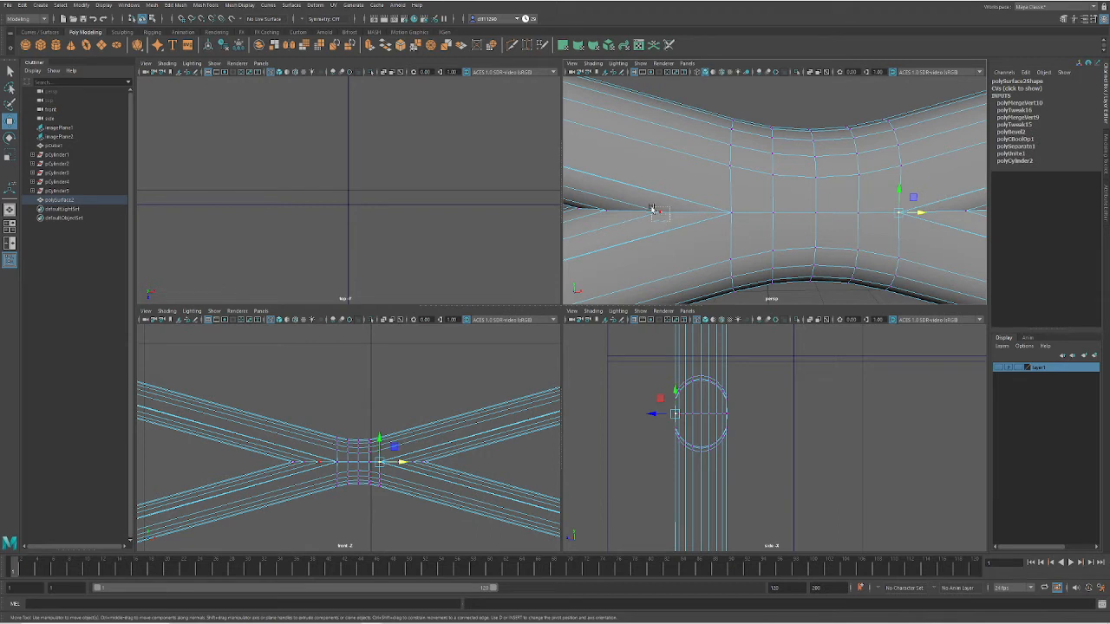
left_click_drag(651, 208, 651, 207)
right_click_drag(657, 217, 660, 198, "shift")
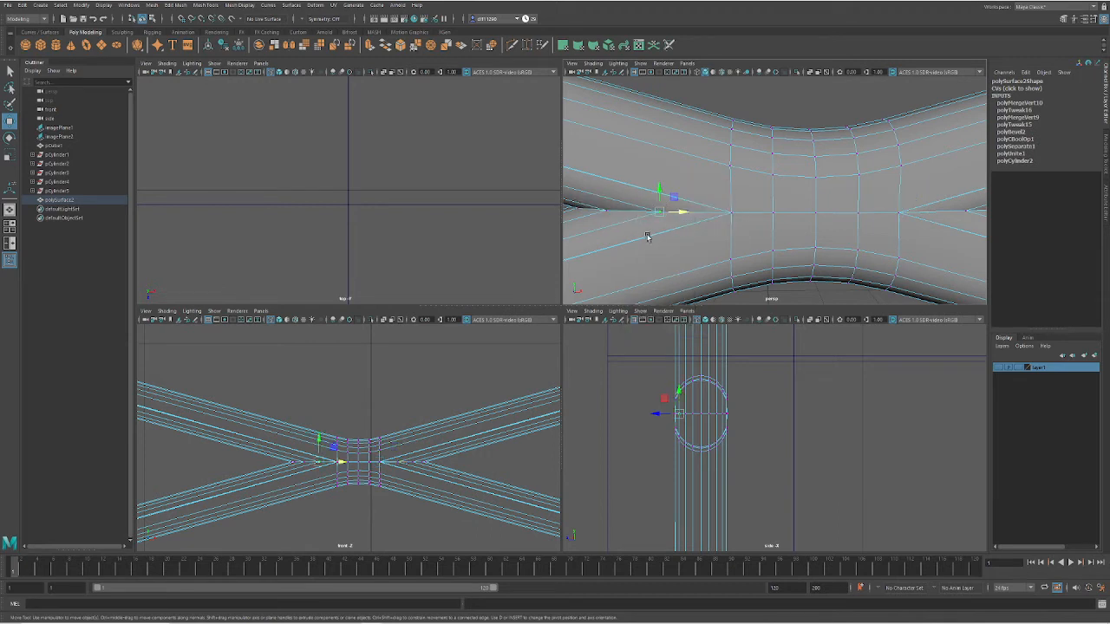
key("f")
scroll(638, 237, "down", 5)
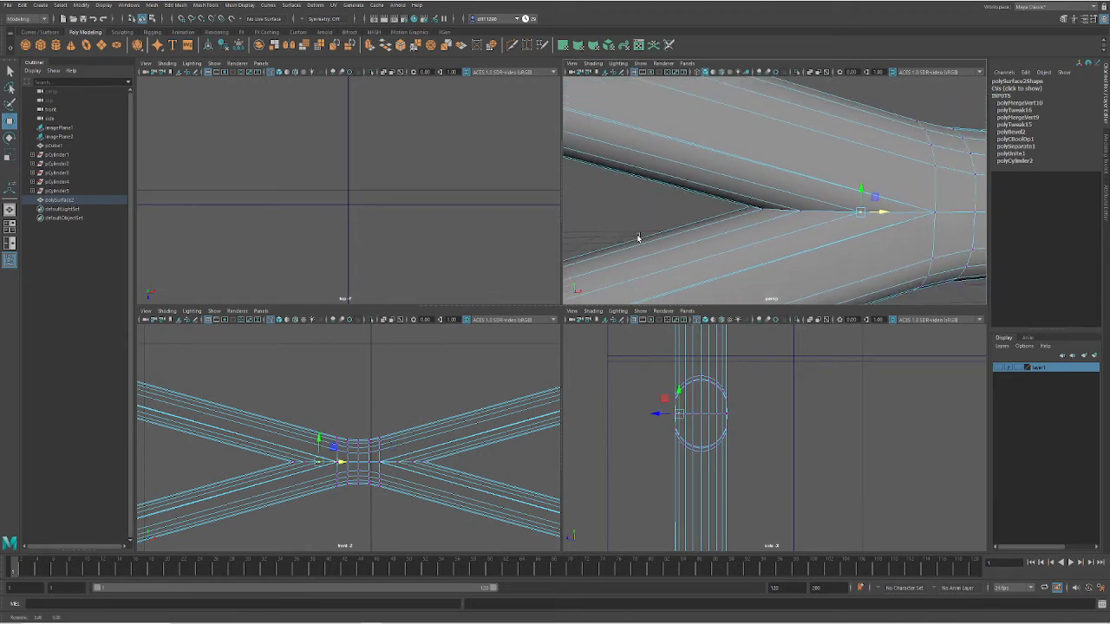
left_click(762, 210)
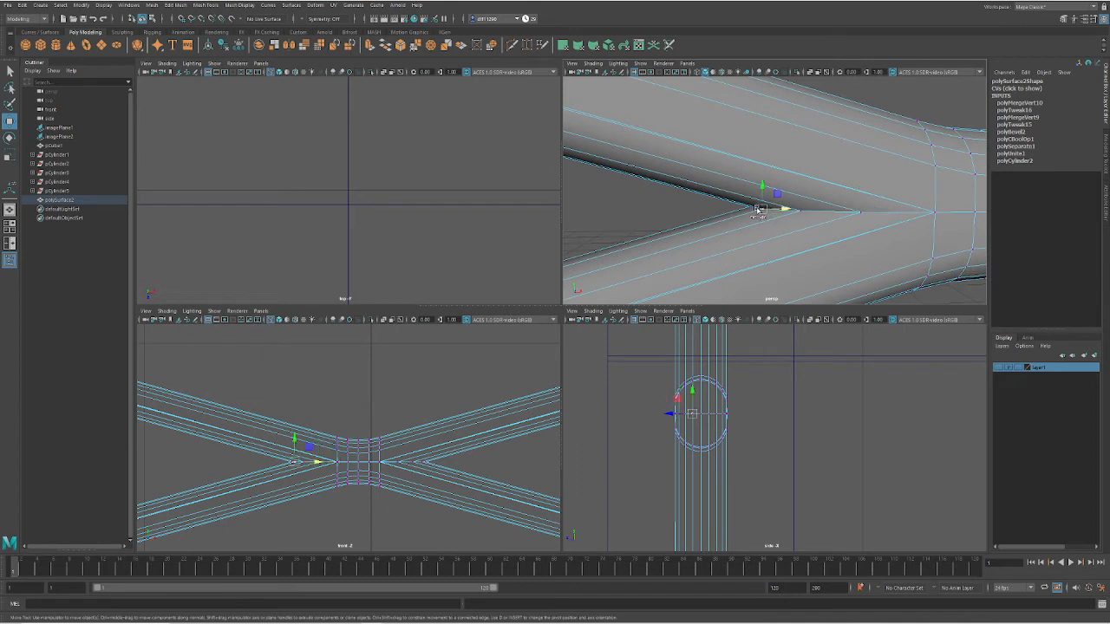
right_click_drag(763, 210, 762, 170, "shift")
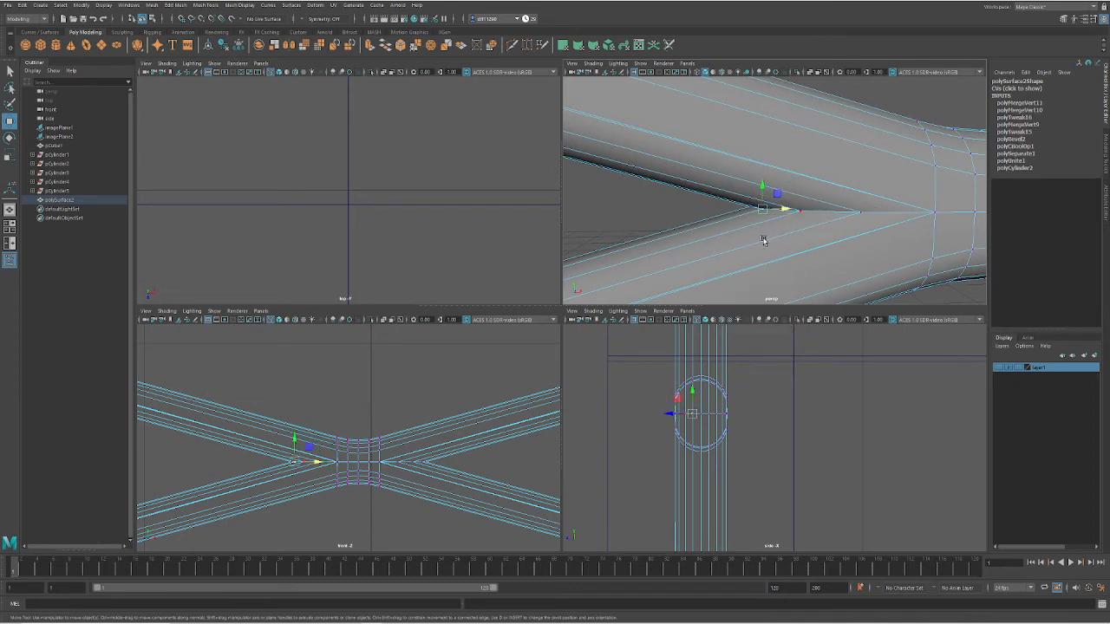
Merge to centre the vertices at the right corner of the crossing on the brace's opposite side
scroll(923, 225, "down", 5)
left_click_drag(923, 228, 744, 226, "alt")
scroll(744, 227, "up", 5)
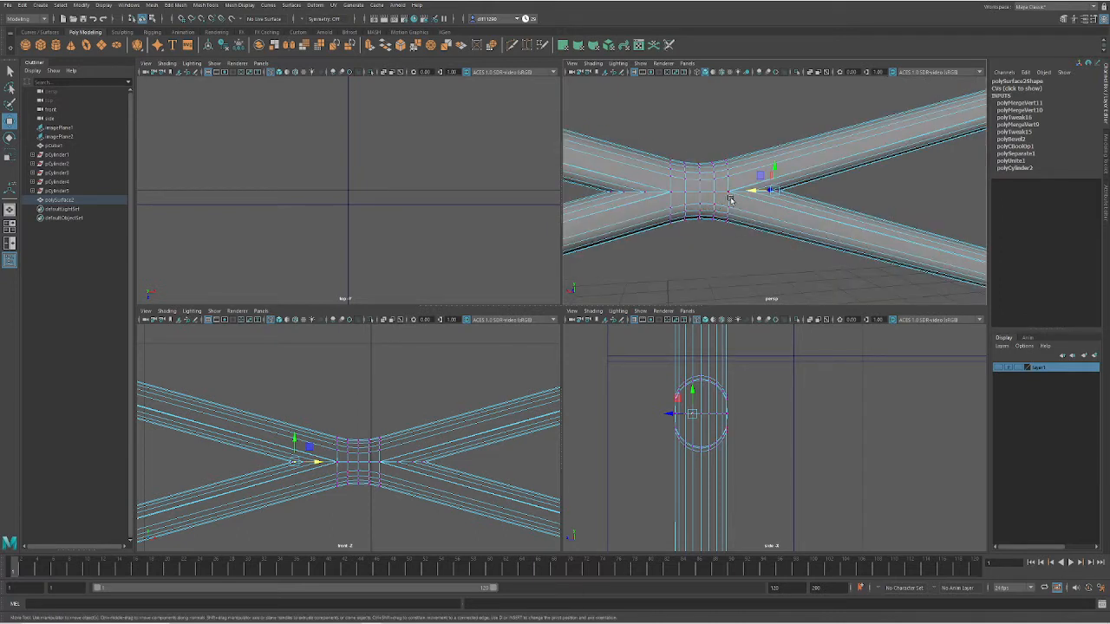
left_click(727, 192)
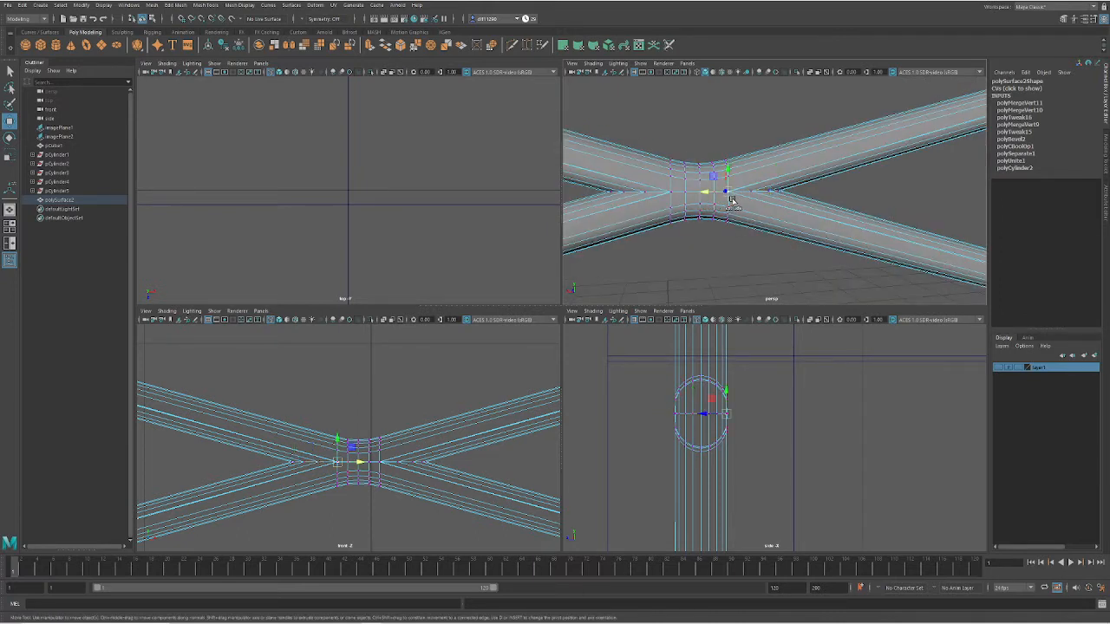
right_click_drag(734, 203, 733, 152, "shift")
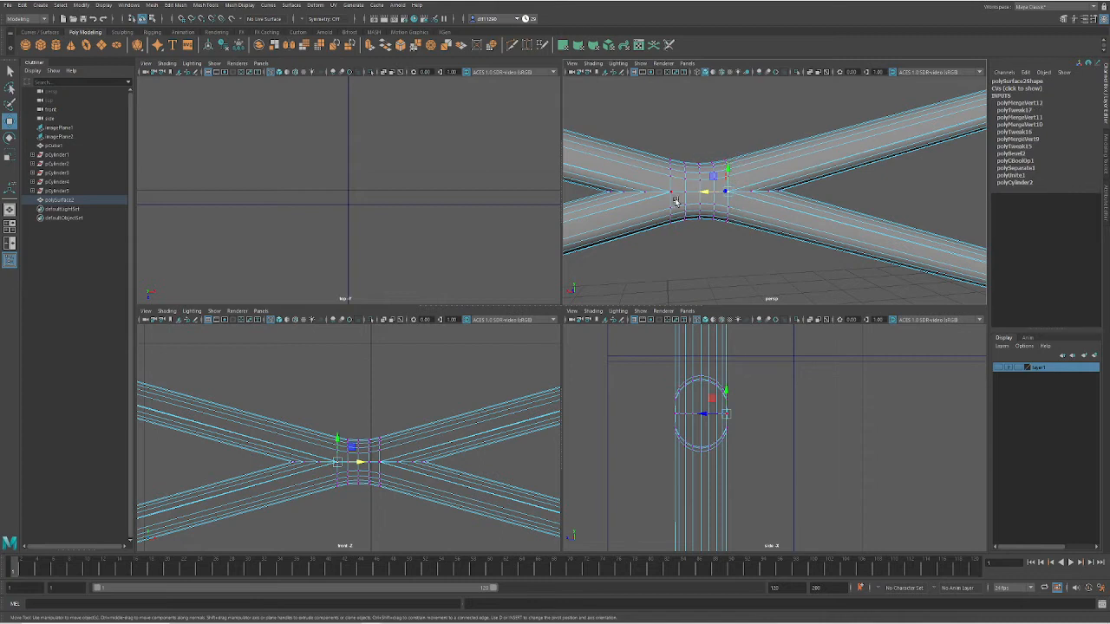
left_click(669, 192)
right_click_drag(672, 196, 676, 158, "shift")
key("ctrl+z")
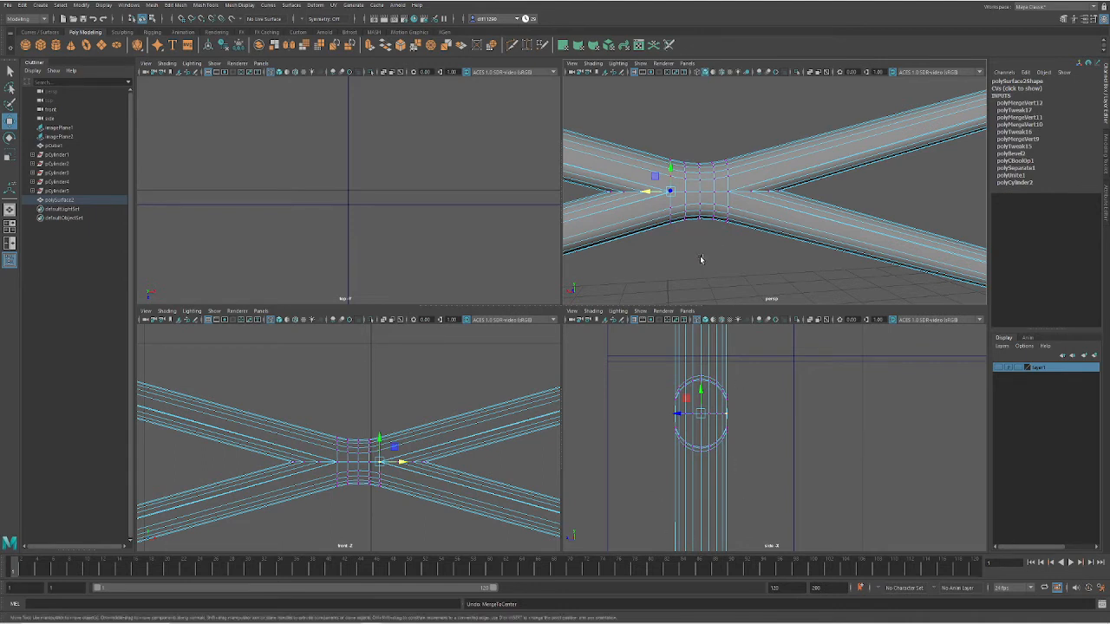
Merge to centre the vertices at the left corner of the crossing on the brace's opposite side, and clear the selection
scroll(656, 209, "up", 3)
middle_click_drag(663, 254, 736, 268, "alt")
left_click(724, 211)
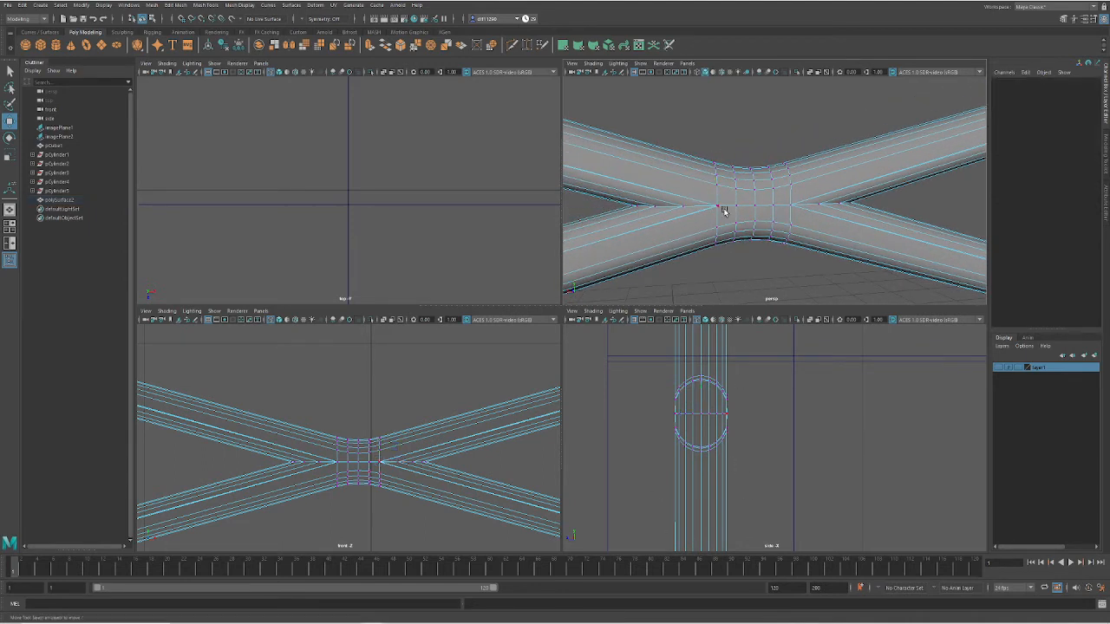
left_click(713, 205)
right_click_drag(714, 206, 726, 235, "shift")
left_click(786, 285)
Select the edges along the inner forks on both sides of the crossing, show the reference layer and bevel them
left_click_drag(659, 245, 817, 208, "alt")
right_click_drag(818, 208, 860, 208, "shift")
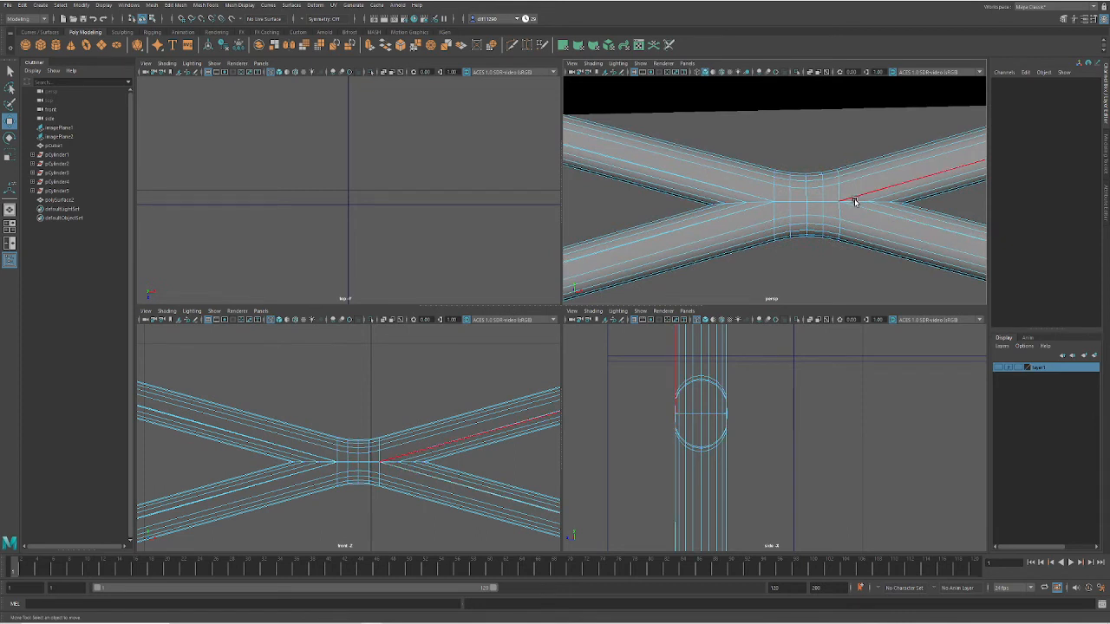
left_click(861, 204)
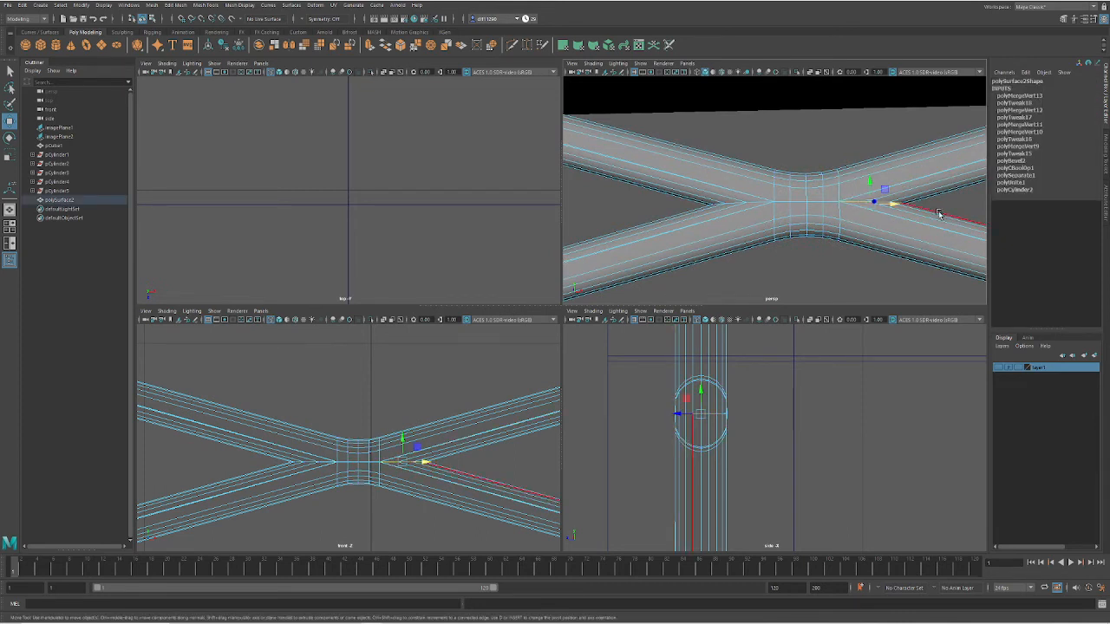
left_click_drag(861, 203, 830, 203, "alt")
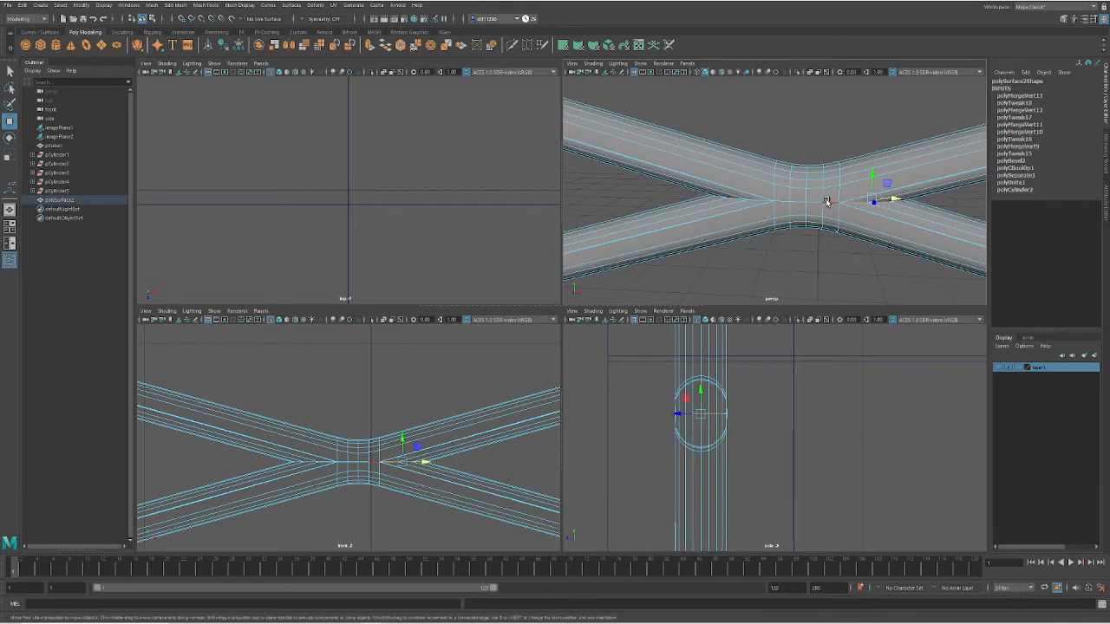
left_click(753, 201, "shift")
left_click_drag(753, 201, 796, 235, "alt")
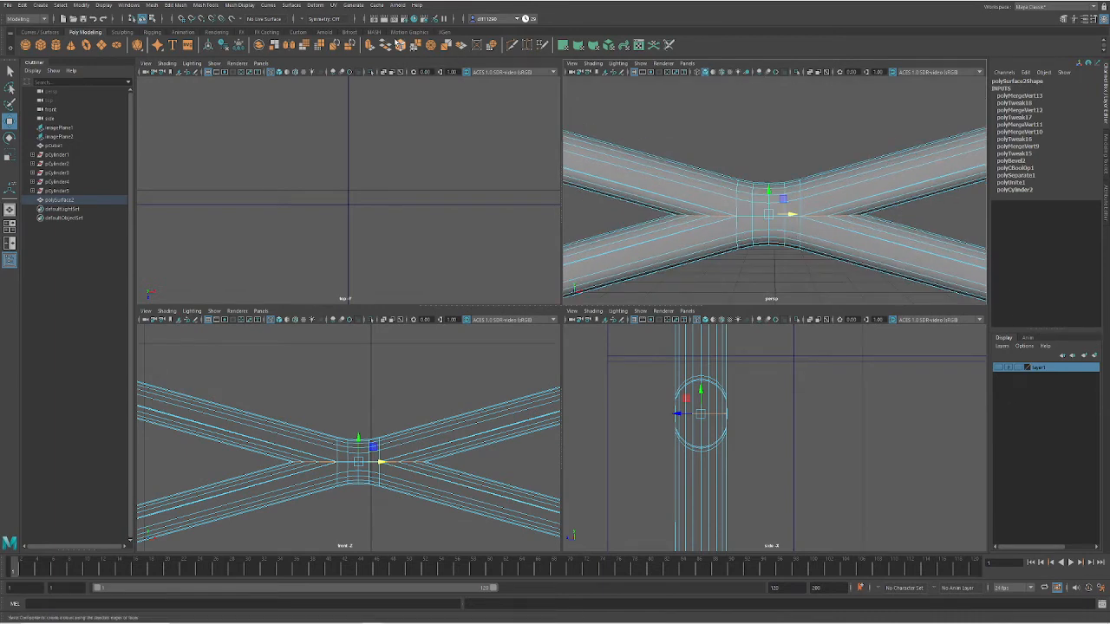
left_click(1003, 369)
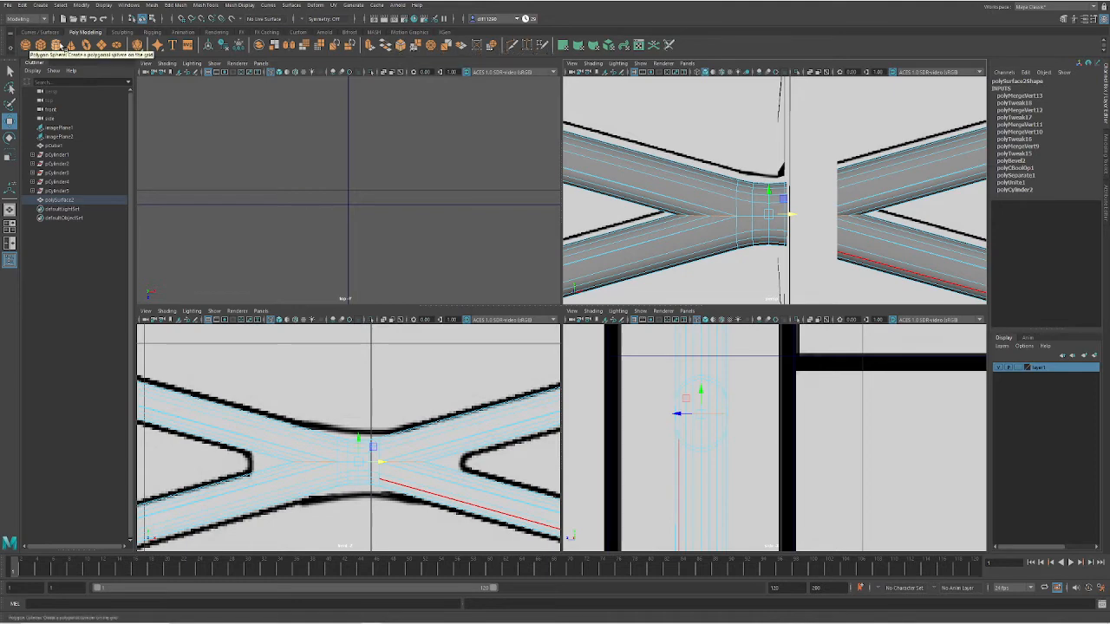
left_click(404, 47)
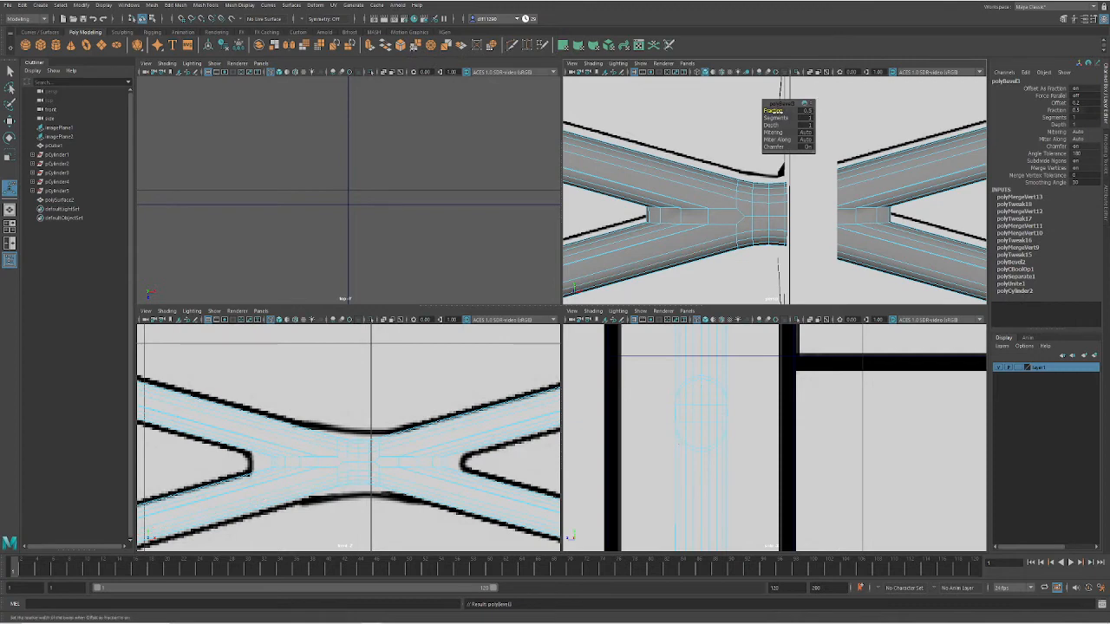
Set the fork bevel's fraction to 1 and its segments to 4, comparing with the reference outline, and hide the reference layer
left_click_drag(772, 110, 783, 111)
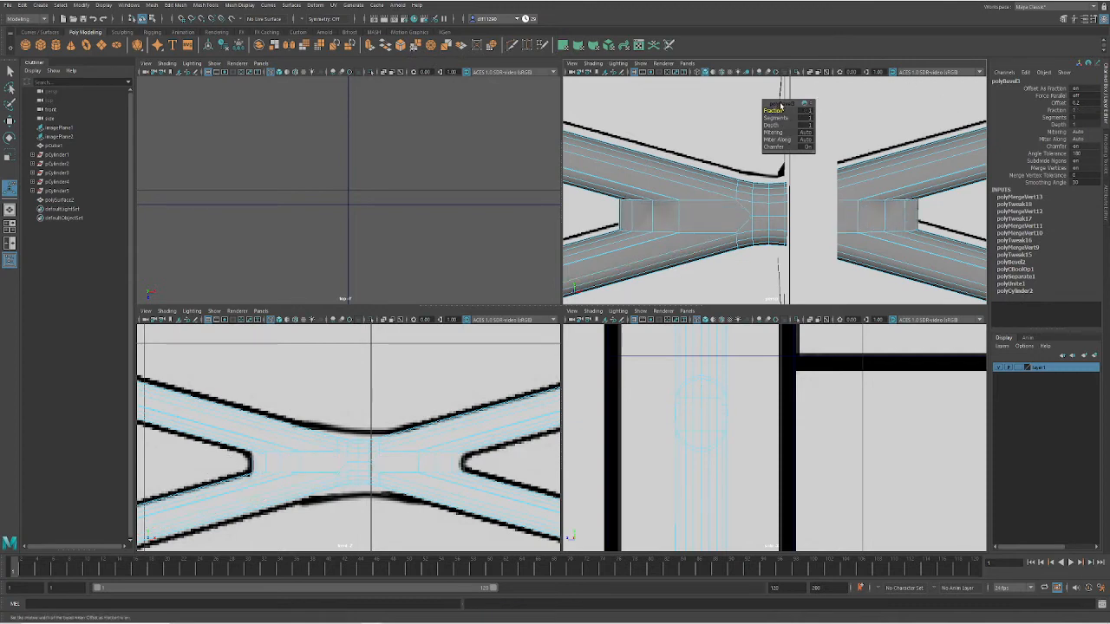
left_click_drag(782, 104, 650, 225)
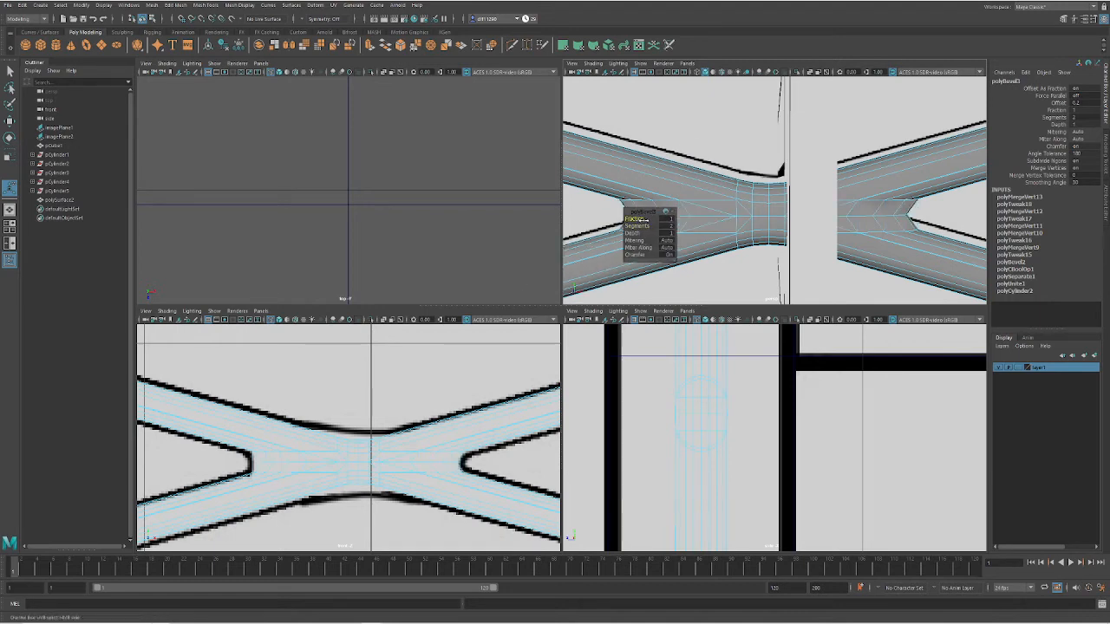
left_click_drag(641, 226, 650, 227)
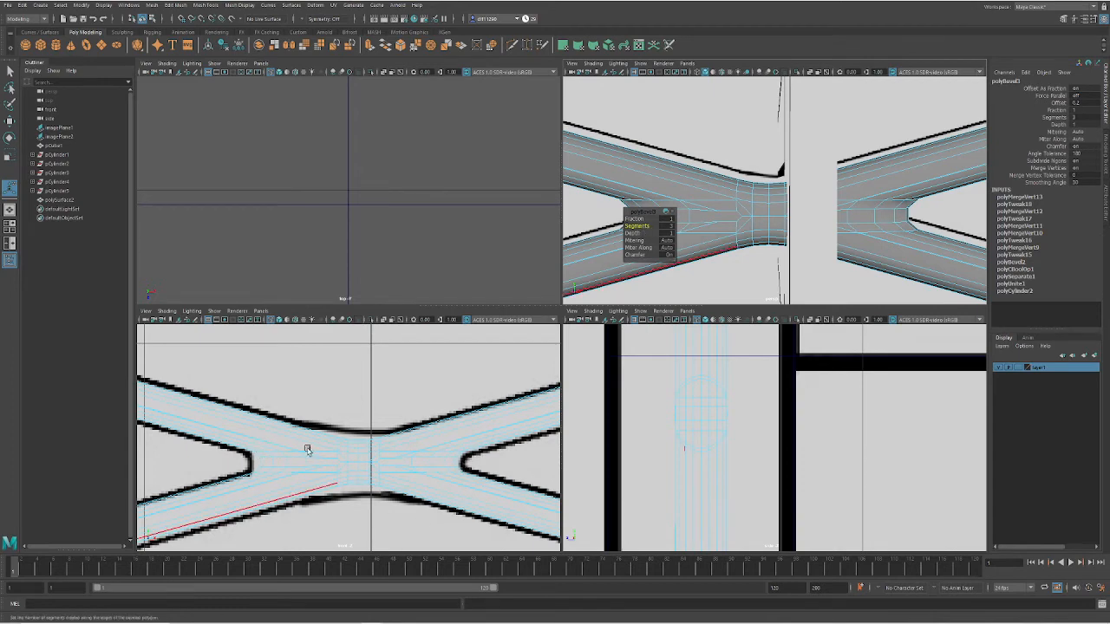
left_click_drag(644, 226, 650, 227)
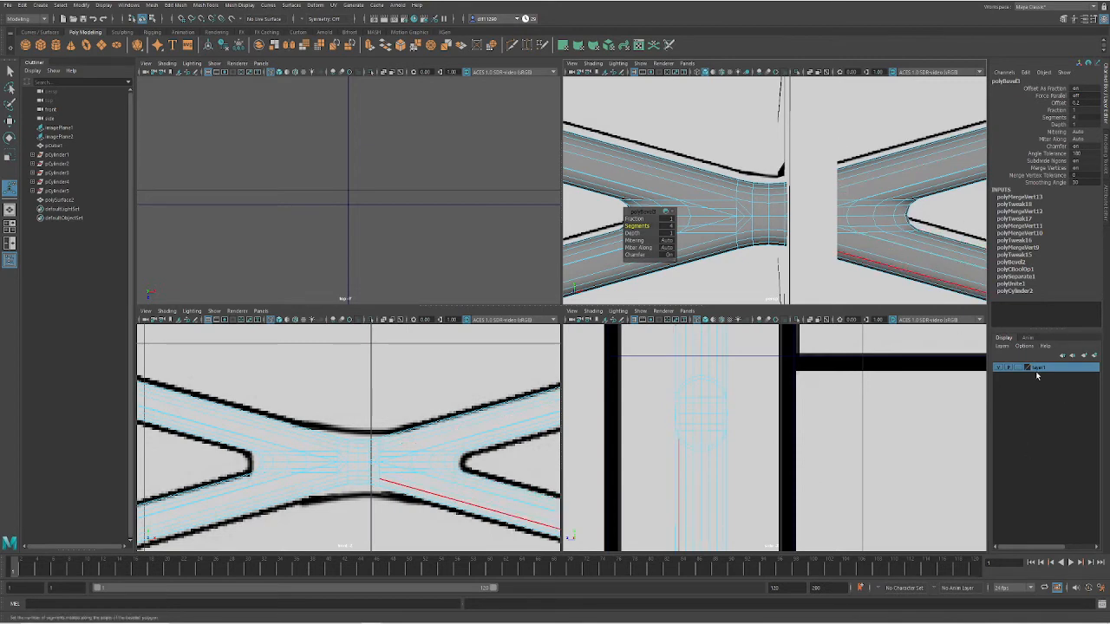
left_click(998, 368)
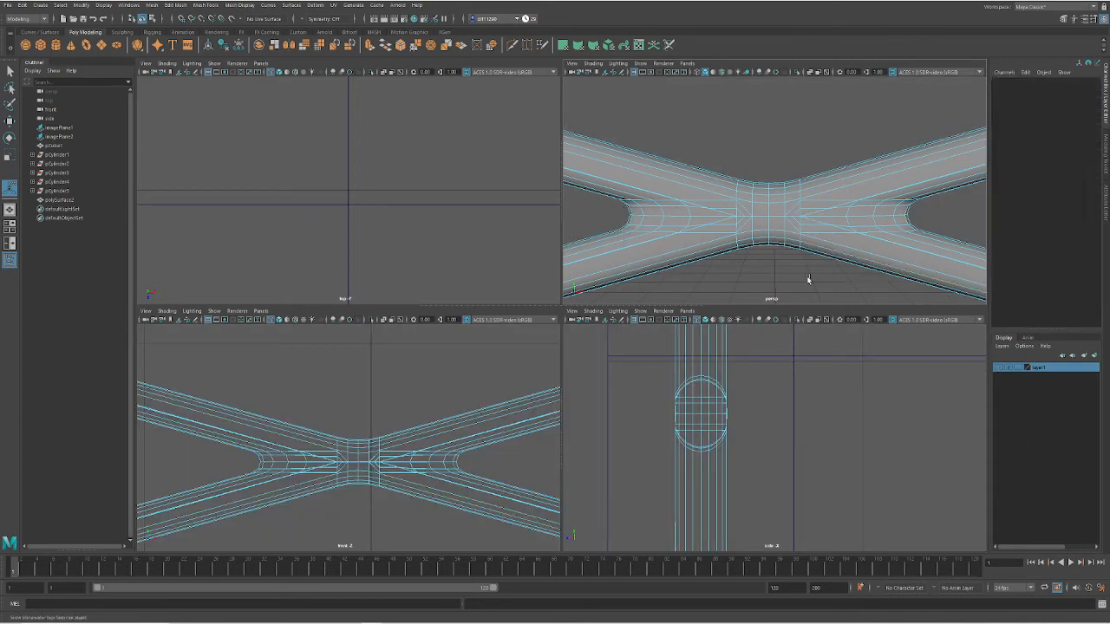
Return the brace to object mode, deselect it and examine the rounded forks at its crossing
left_click(776, 269)
scroll(776, 269, "down", 3)
scroll(776, 266, "down", 4)
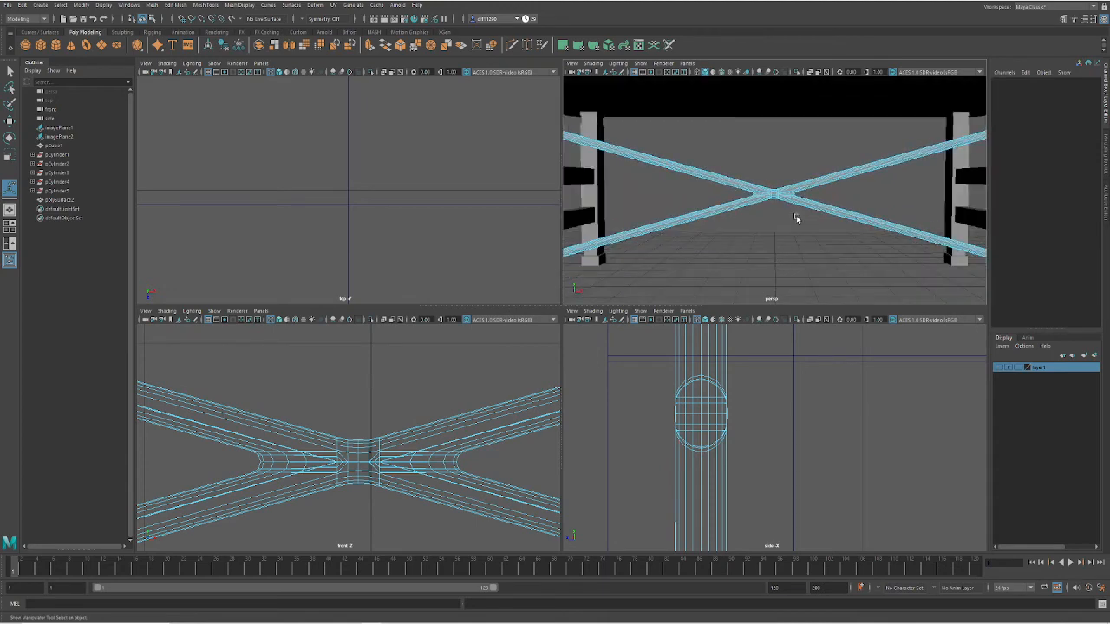
right_click_drag(798, 218, 877, 249)
left_click(884, 262)
mouse_move(883, 262)
left_mouse_down("alt")
mouse_move(945, 234)
mouse_move(886, 254)
left_mouse_up("alt")
scroll(887, 254, "up", 6)
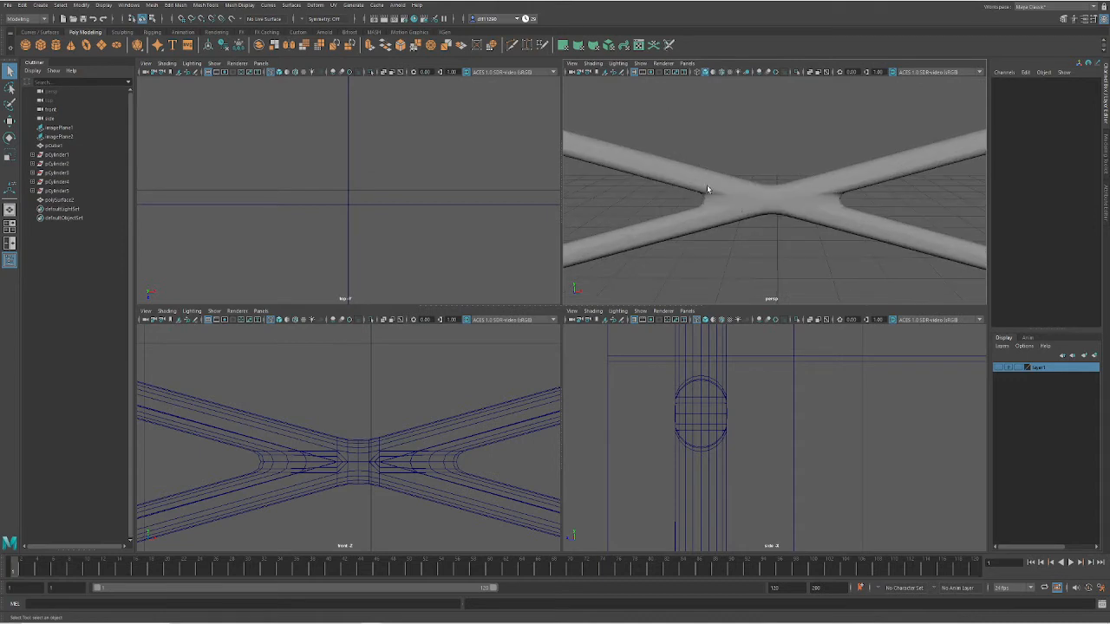
left_click_drag(745, 213, 867, 281, "alt")
scroll(763, 218, "down", 5)
left_click_drag(933, 274, 641, 97)
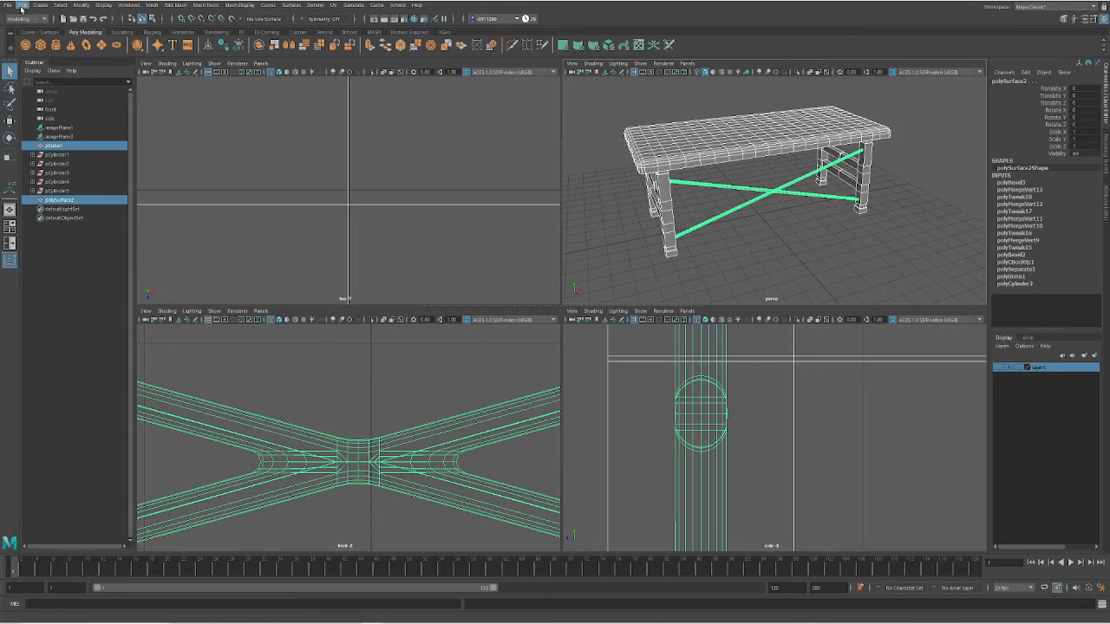
left_click(151, 5)
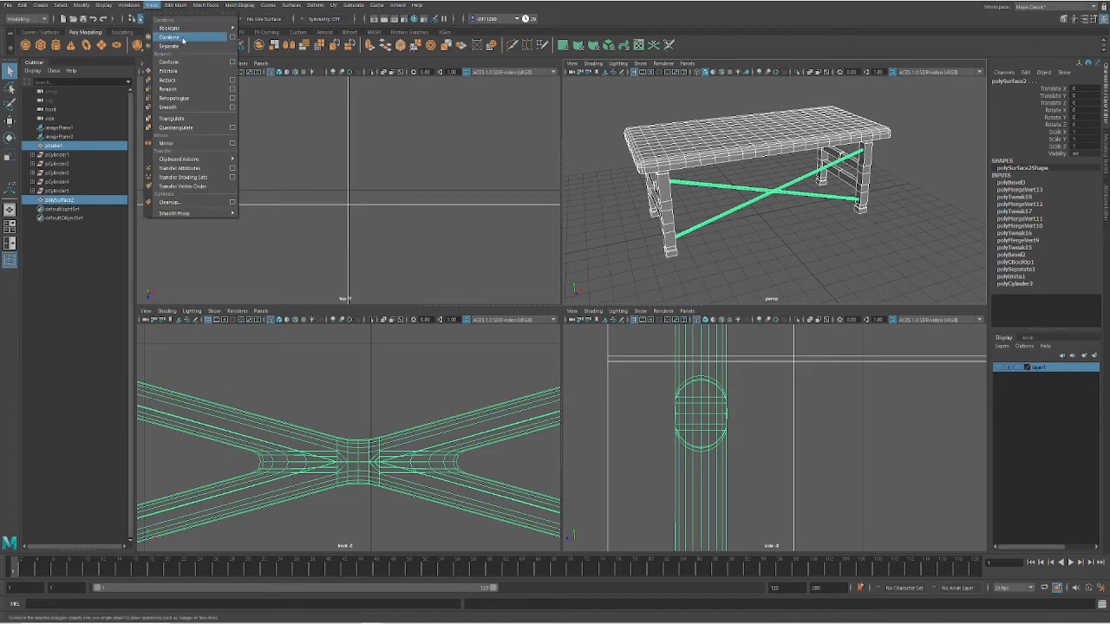
left_click(843, 251)
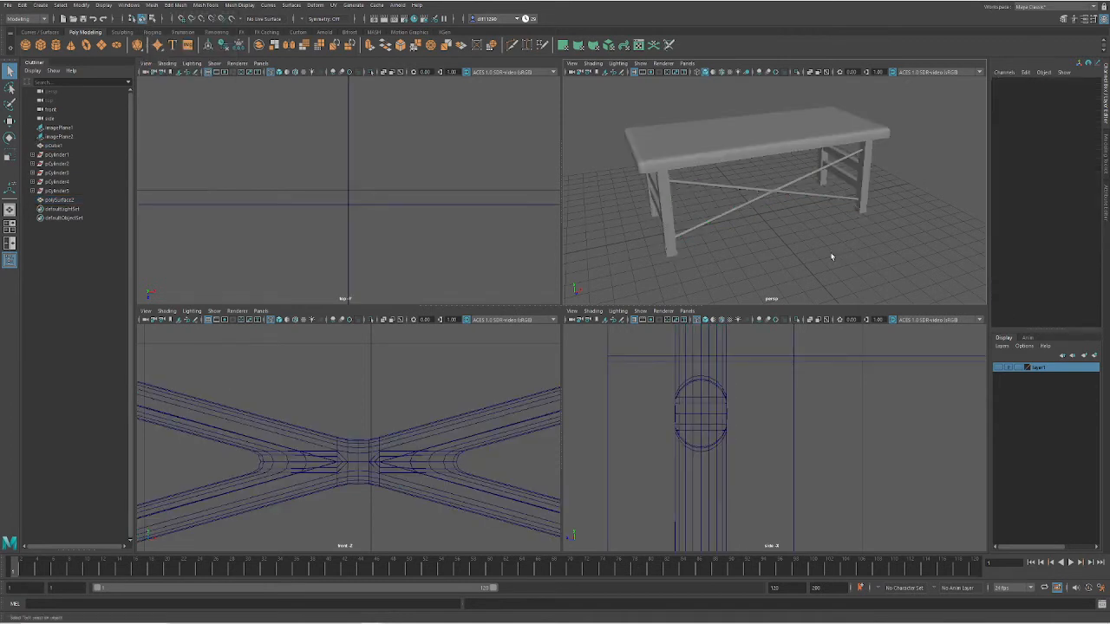
Select the X-shaped brace, delete its construction history and freeze its transformations
left_click_drag(816, 265, 794, 257, "alt")
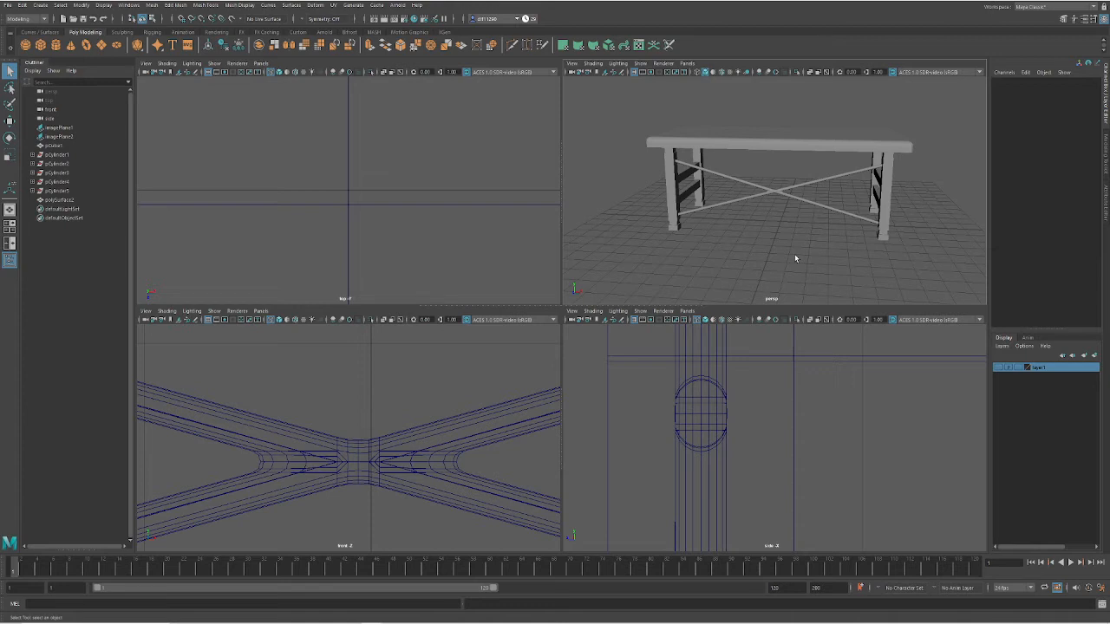
left_click(776, 193)
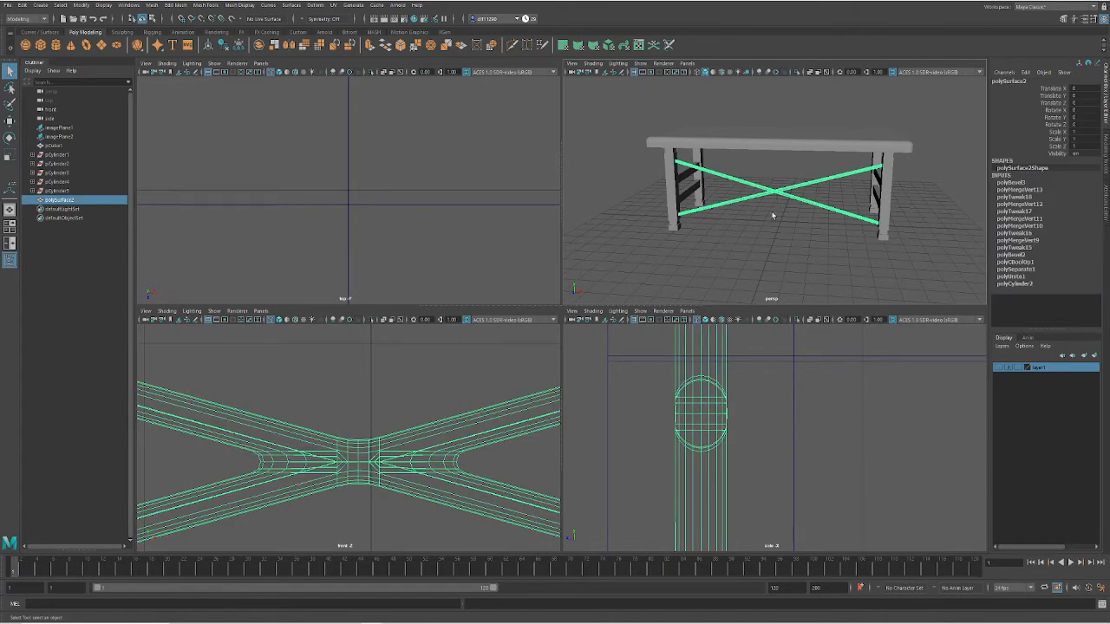
left_click(21, 5)
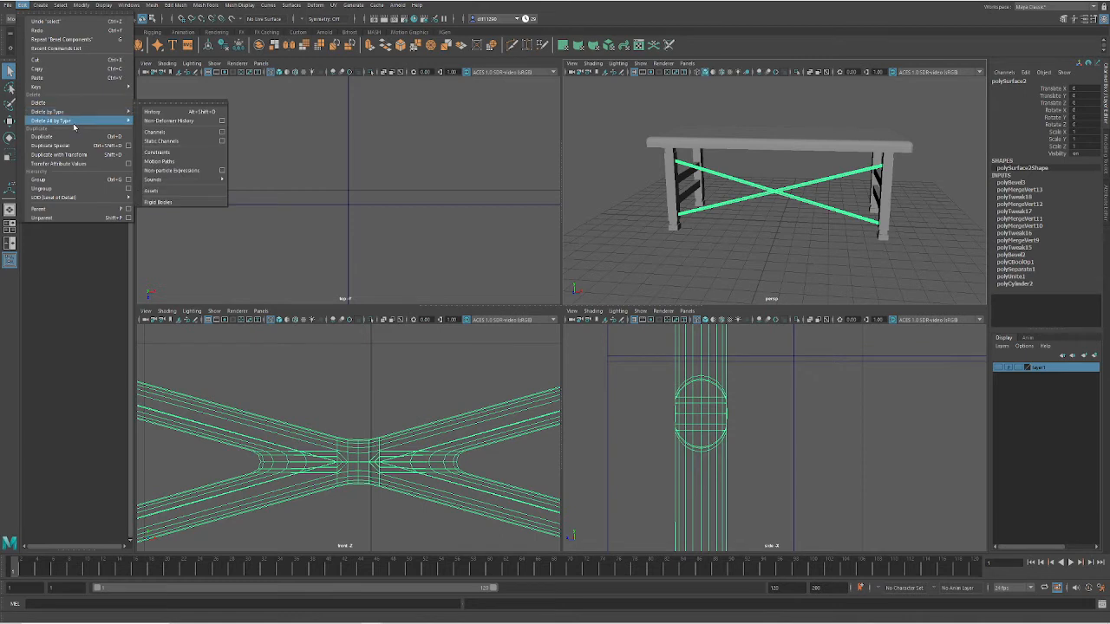
mouse_move(80, 115)
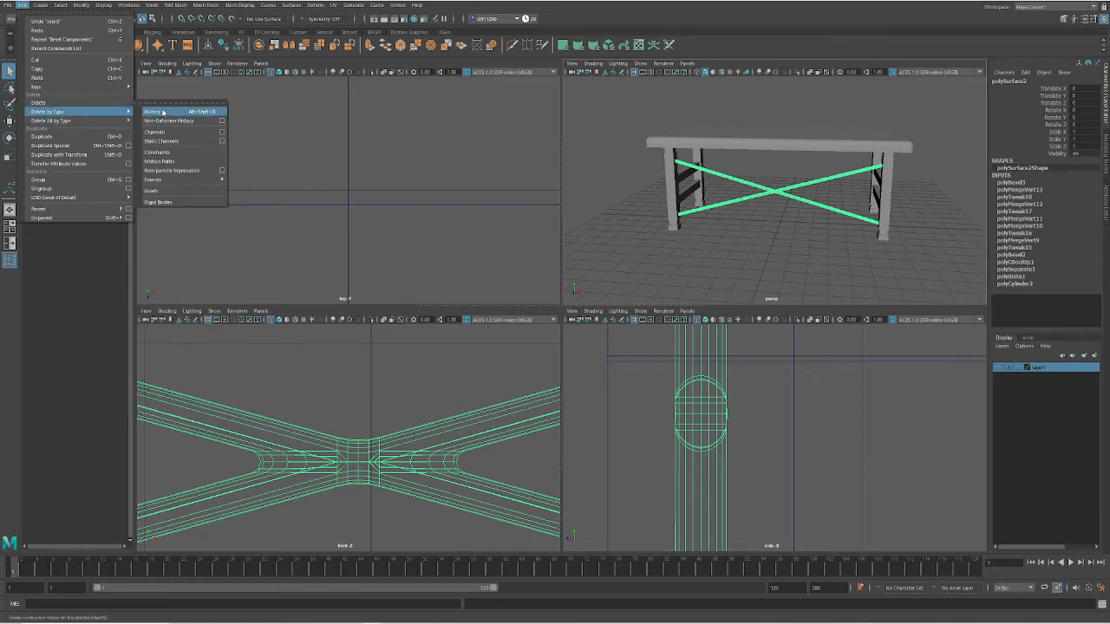
left_click(162, 112)
left_click(81, 5)
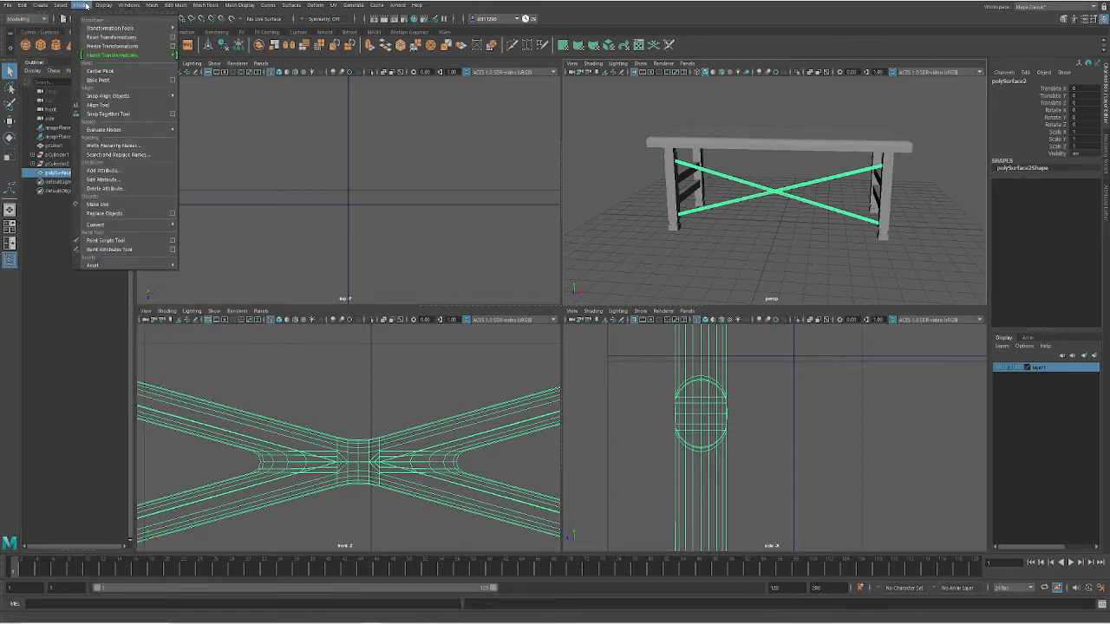
left_click(106, 46)
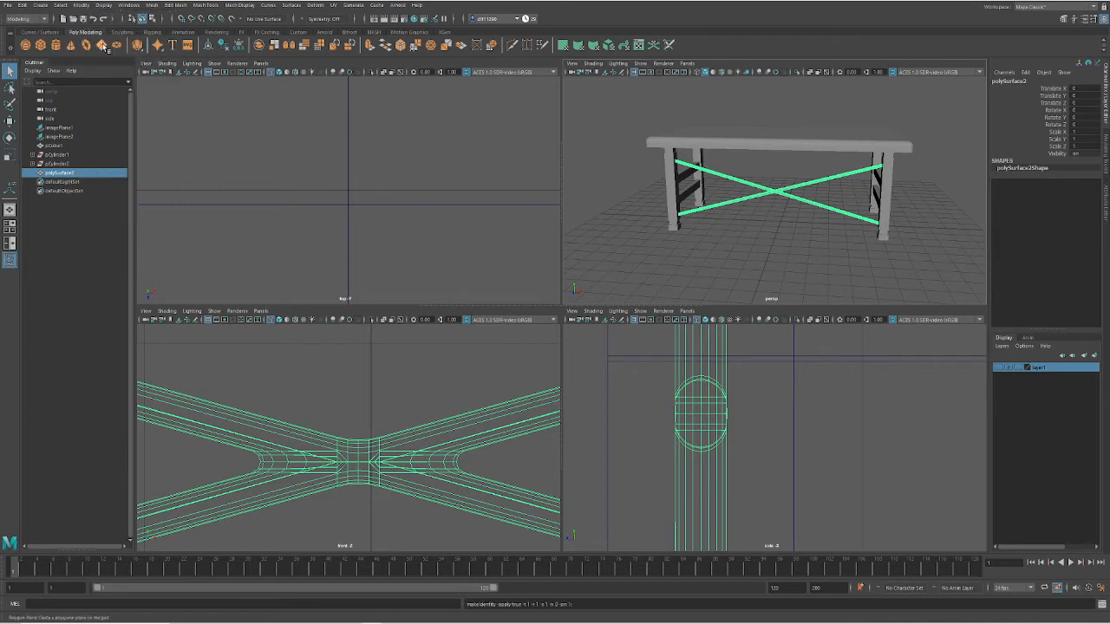
Select the table mesh and examine the construction history nodes listed among its attributes
left_click(1107, 193)
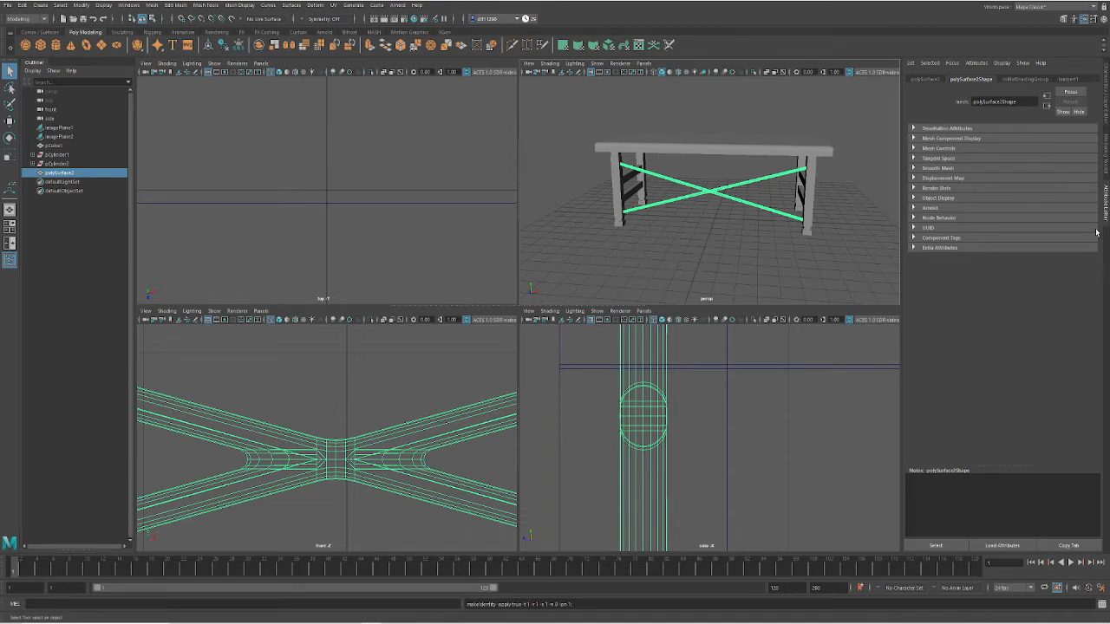
left_click(801, 153)
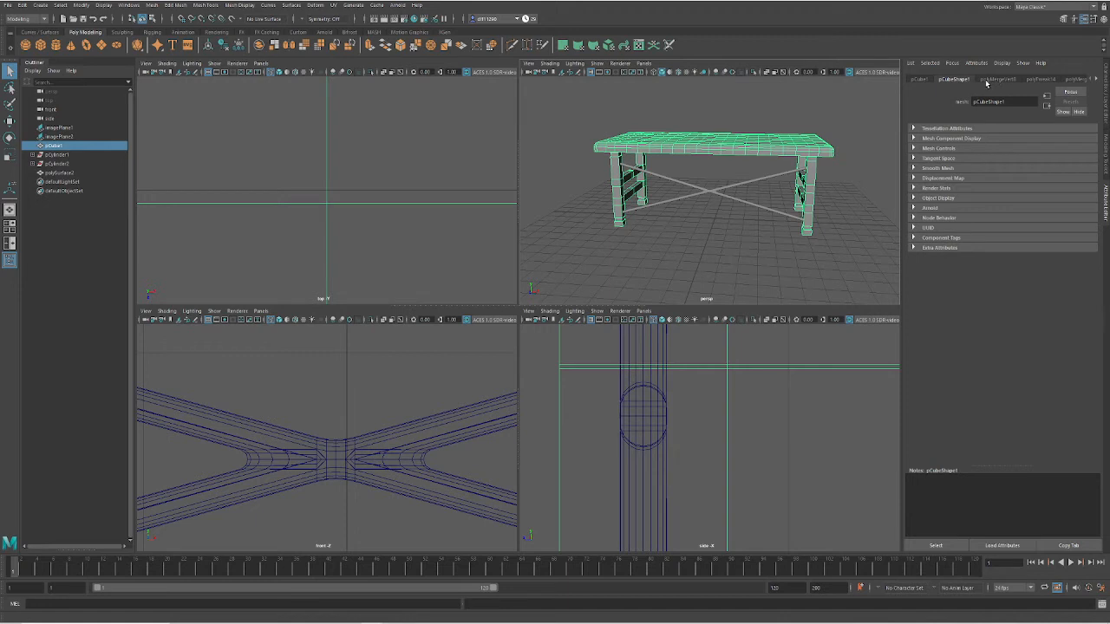
left_click(1097, 80)
left_click(1097, 80)
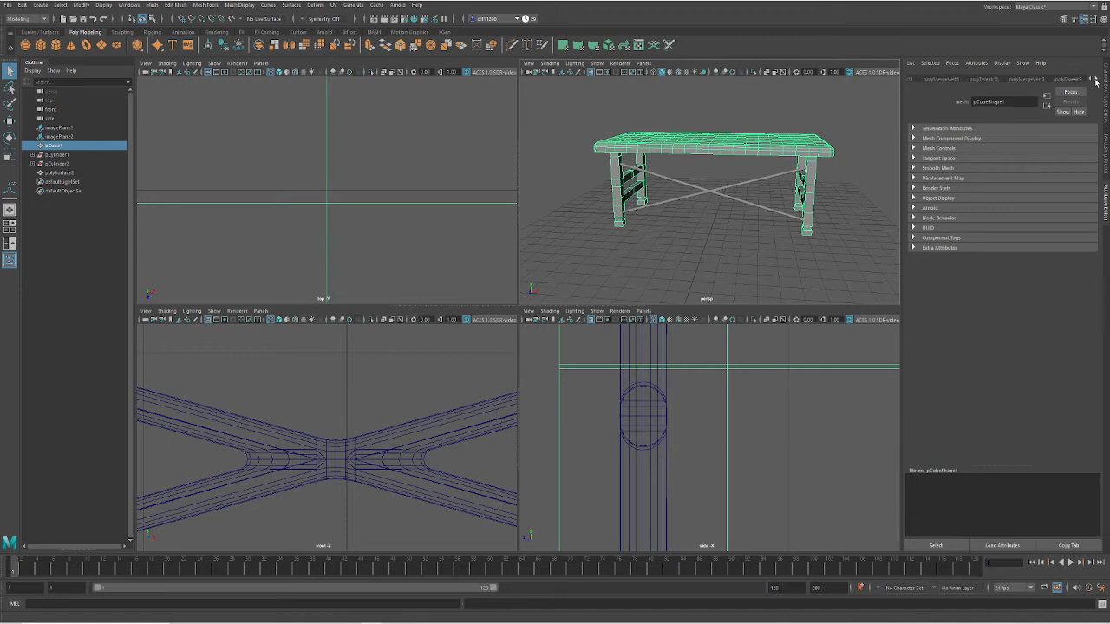
left_click(1097, 81)
left_click(1097, 80)
left_click(1097, 81)
left_click(1097, 80)
left_click(1097, 80)
left_click(1097, 81)
left_click(1097, 81)
left_click(1097, 81)
Delete the construction history of all objects in the scene and freeze the table mesh's transformations
left_click(23, 5)
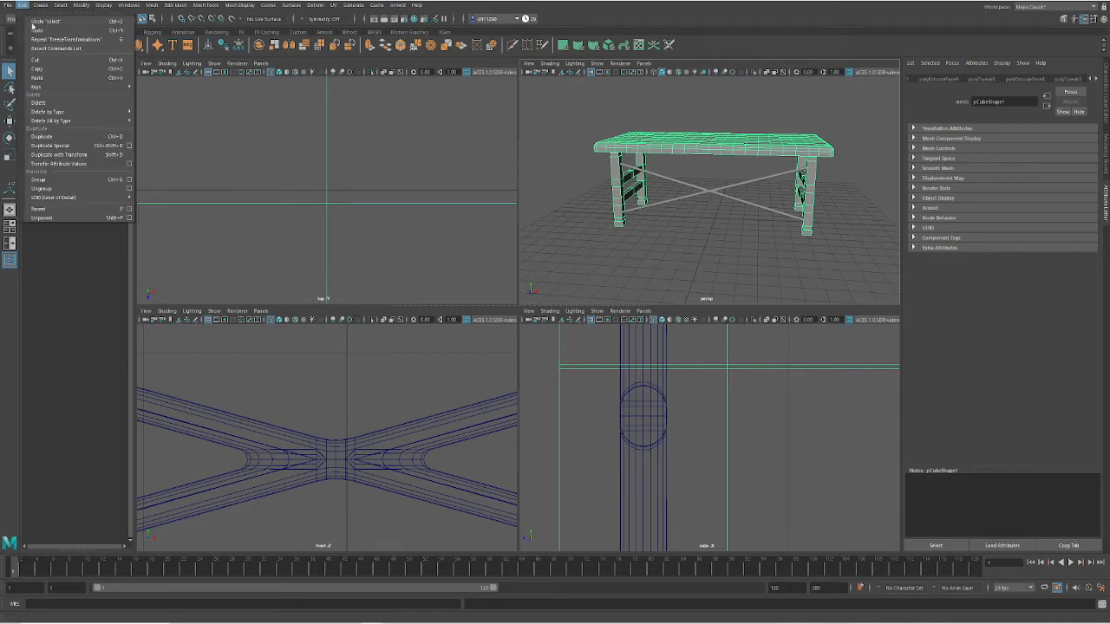
mouse_move(75, 122)
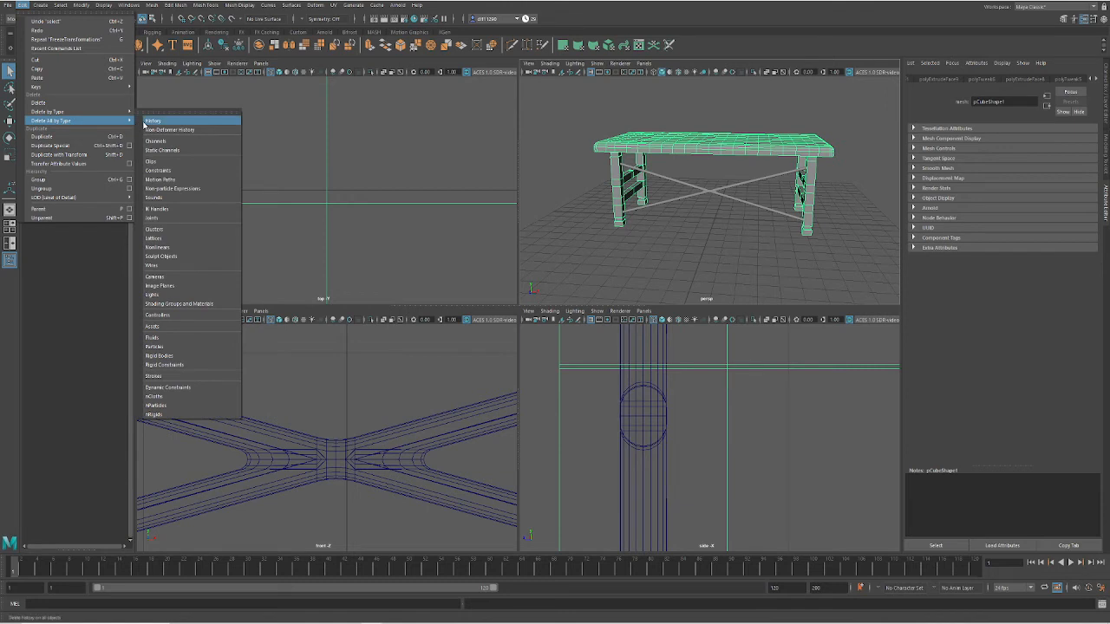
left_click(146, 120)
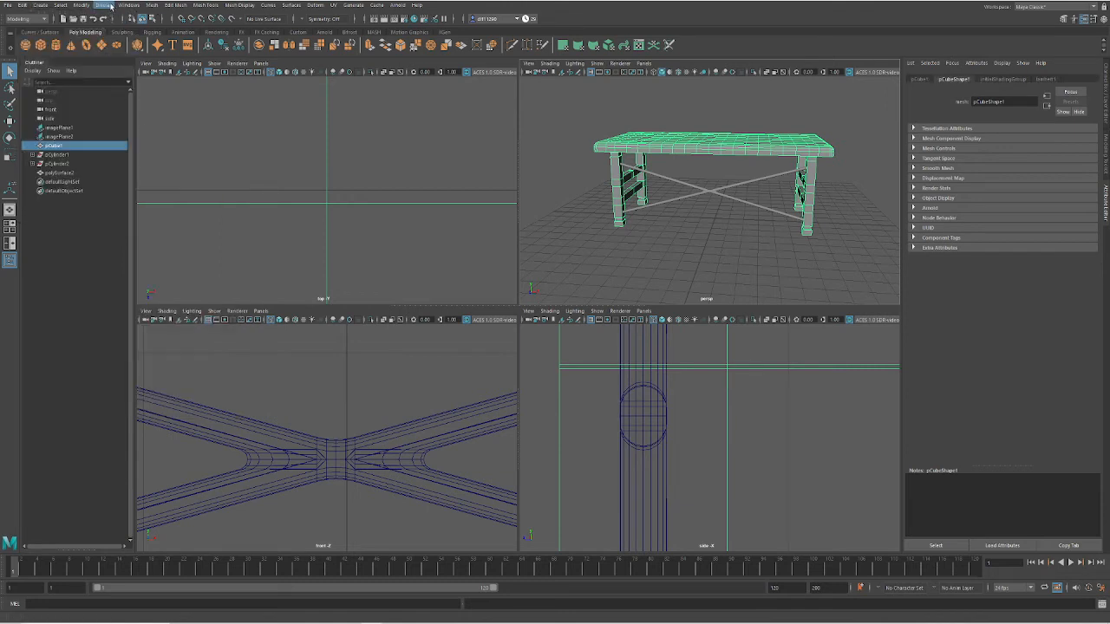
left_click(80, 6)
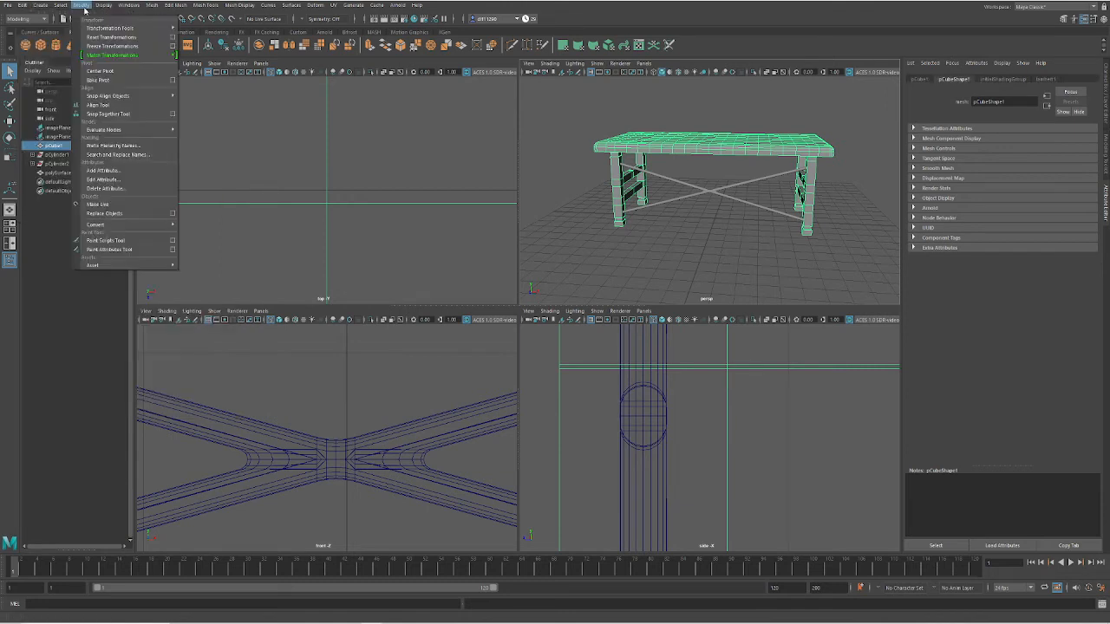
left_click(112, 46)
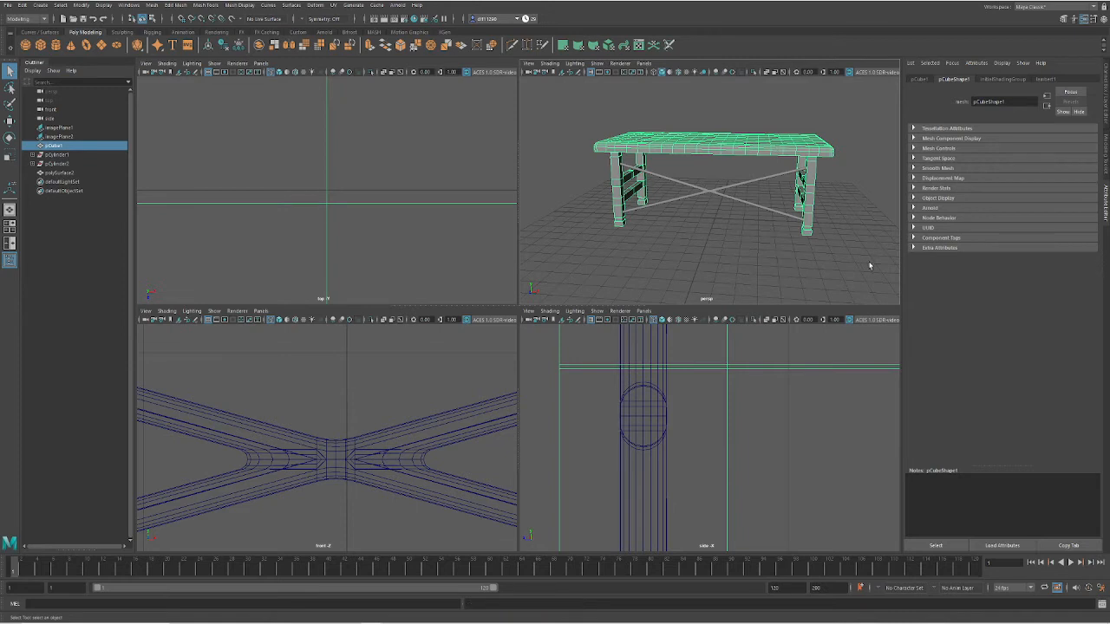
Combine the table and its X-shaped brace into a single mesh, clear the selection and examine the combined table
left_click(785, 190, "shift")
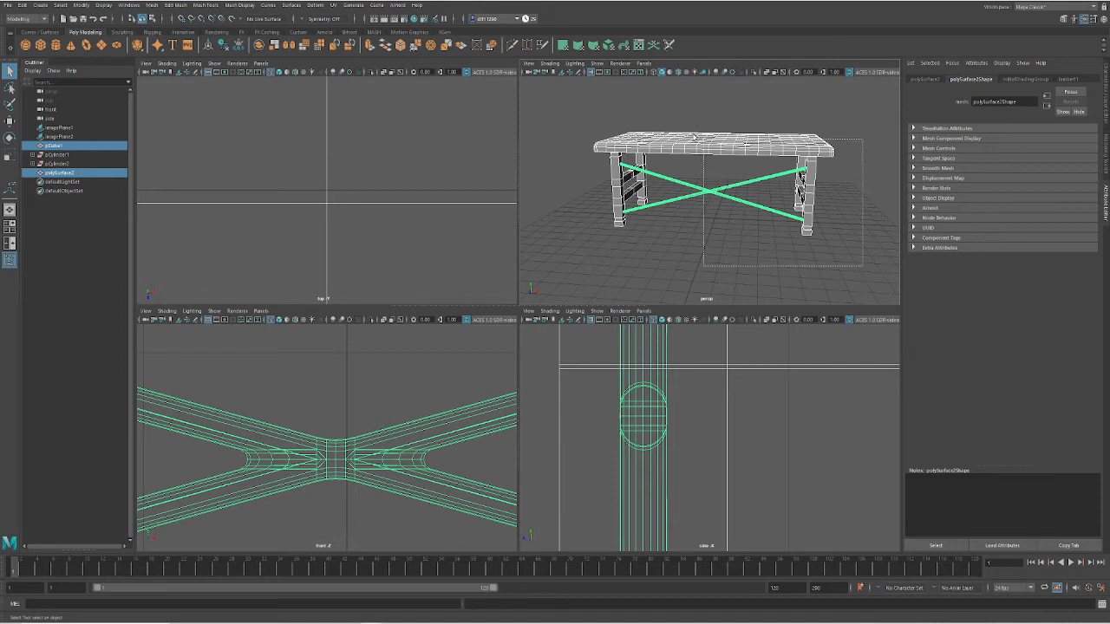
left_click(152, 5)
left_click(186, 39)
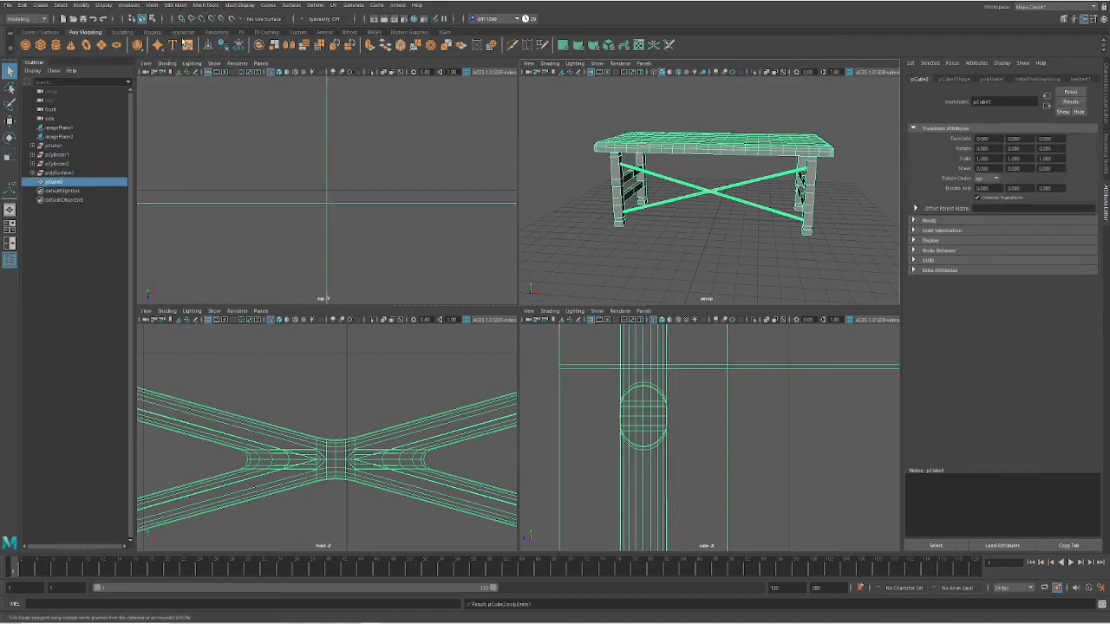
left_click(856, 264)
left_click_drag(850, 272, 817, 239, "alt")
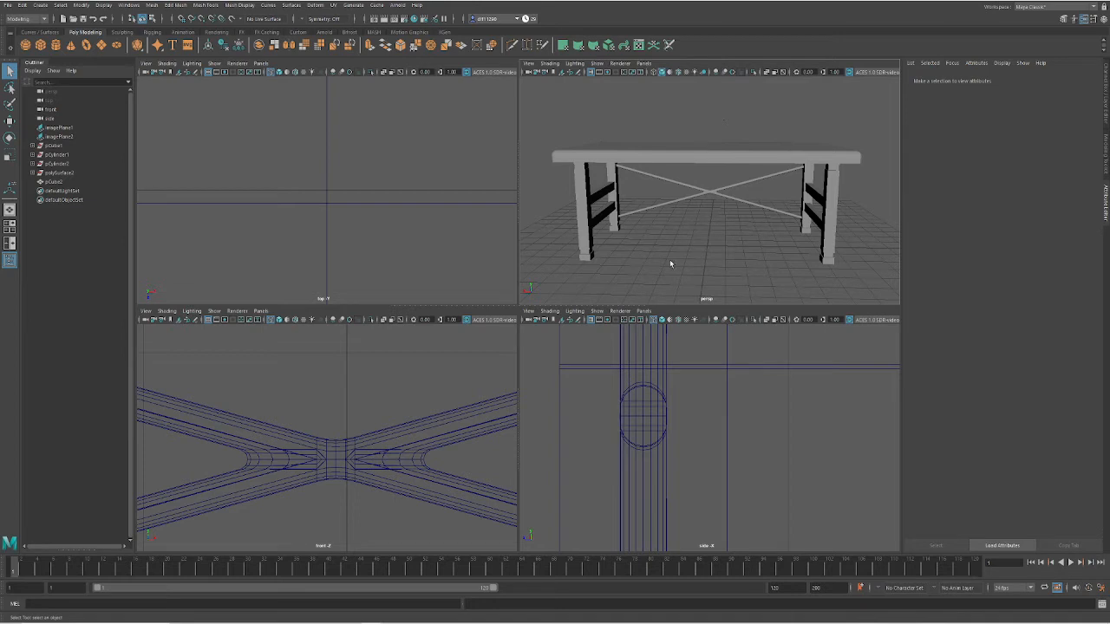
left_click_drag(669, 250, 727, 232, "alt")
scroll(685, 266, "down", 4)
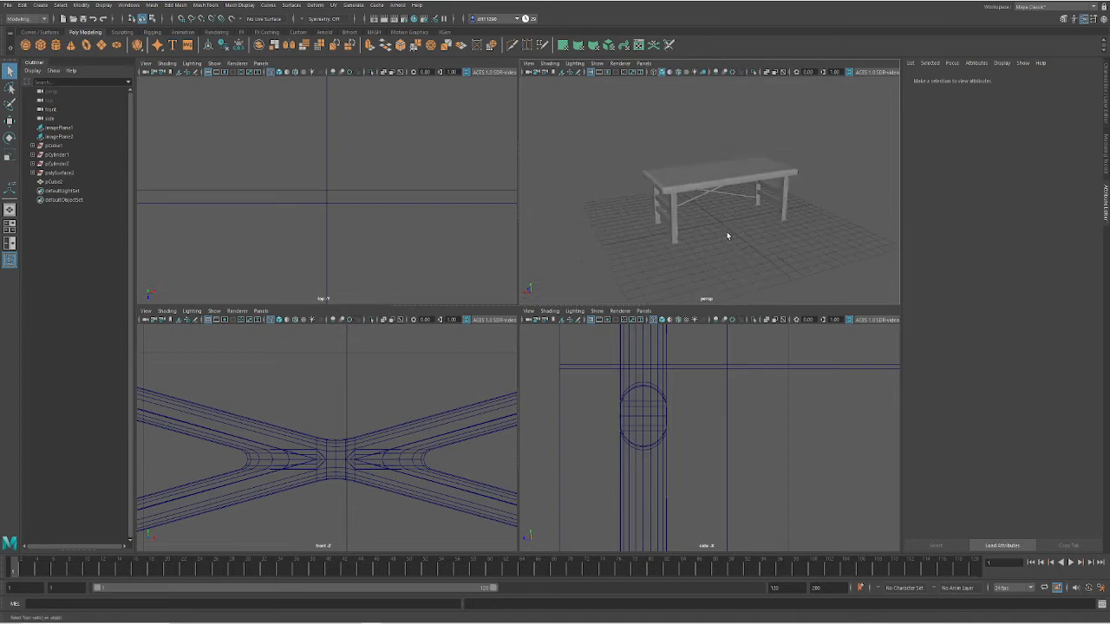
left_click_drag(815, 202, 790, 225, "alt")
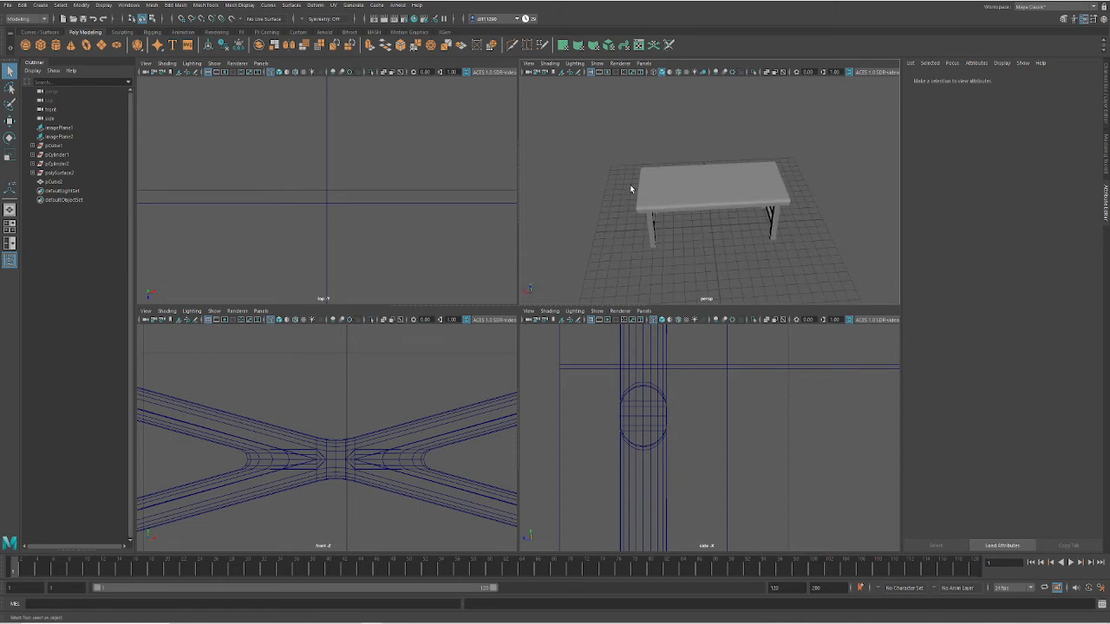
Create a polygon plane and raise it well above the tabletop, to a Translate Y of about 9.912
left_click(102, 45)
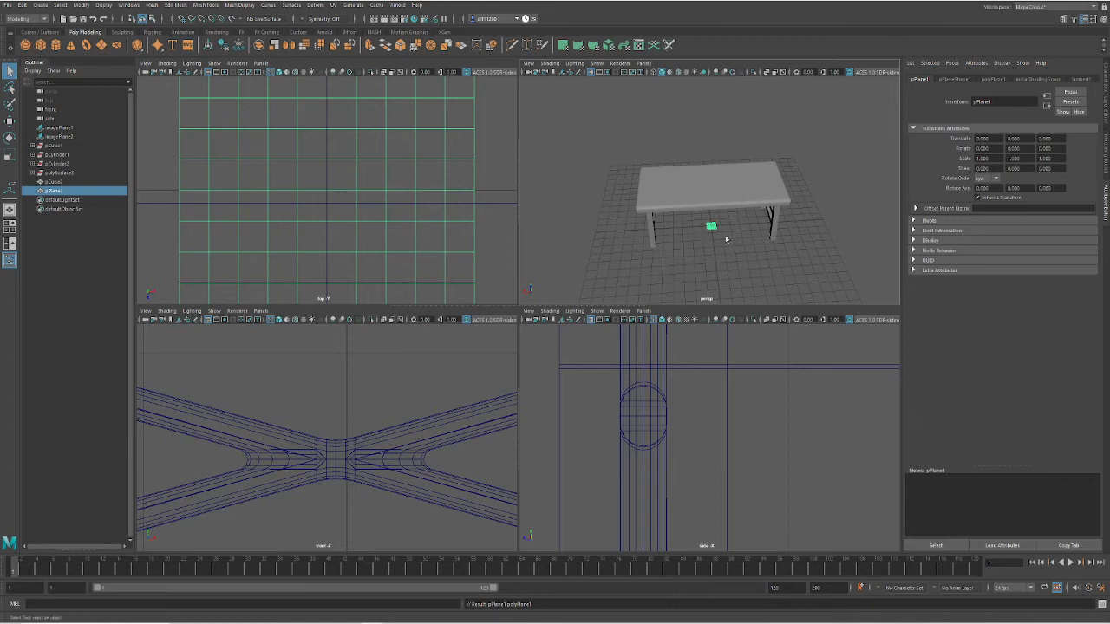
scroll(719, 232, "up", 4)
key("w")
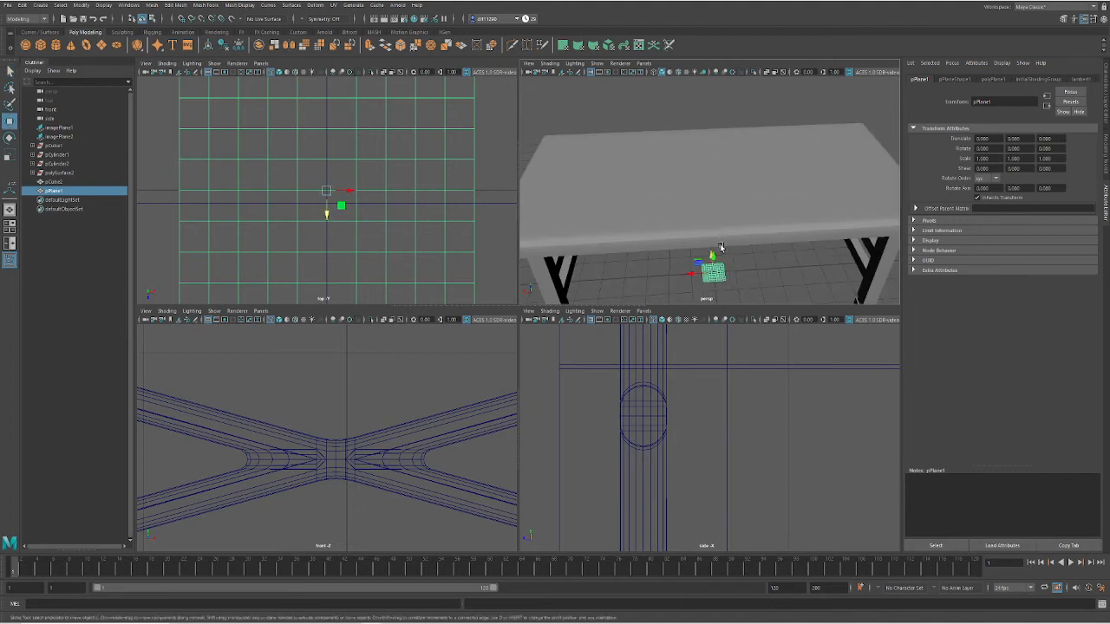
scroll(699, 411, "down", 5)
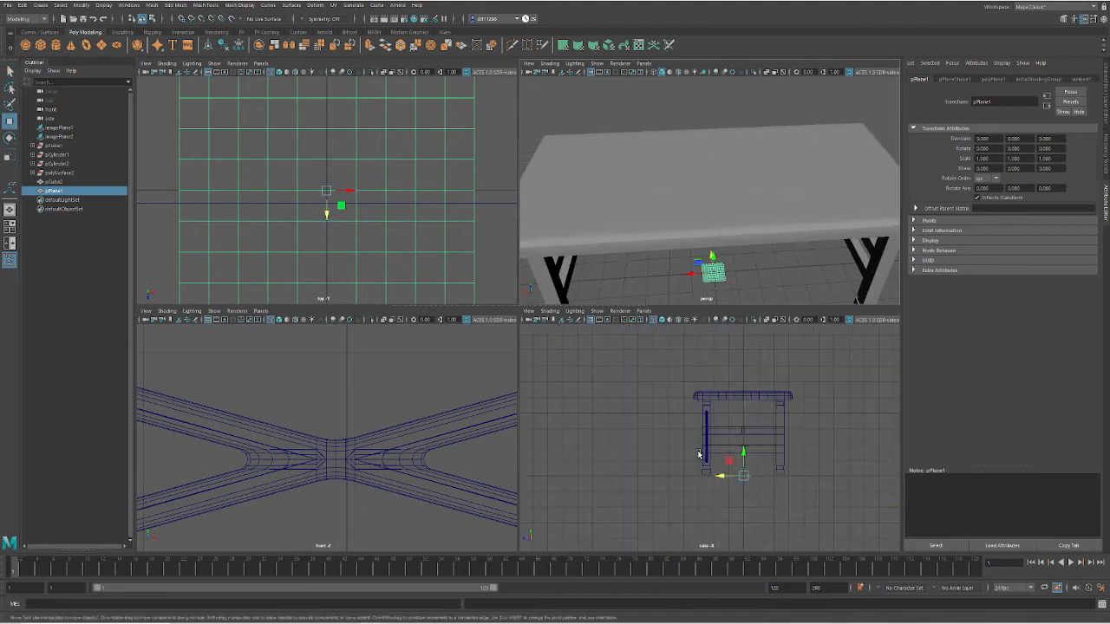
left_click_drag(751, 458, 754, 334)
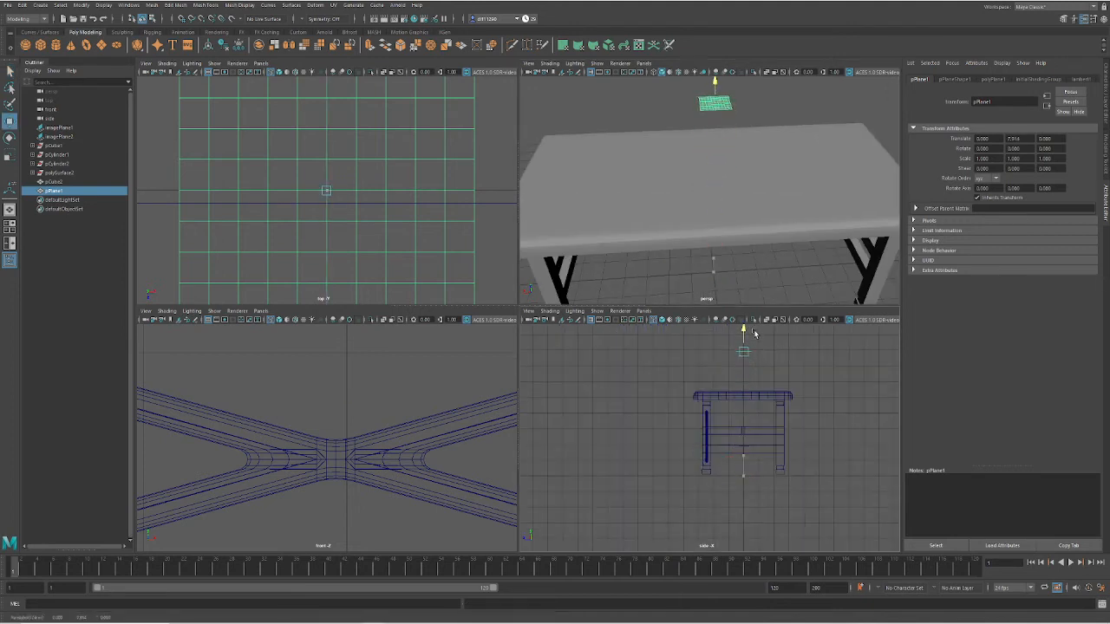
scroll(767, 206, "down", 6)
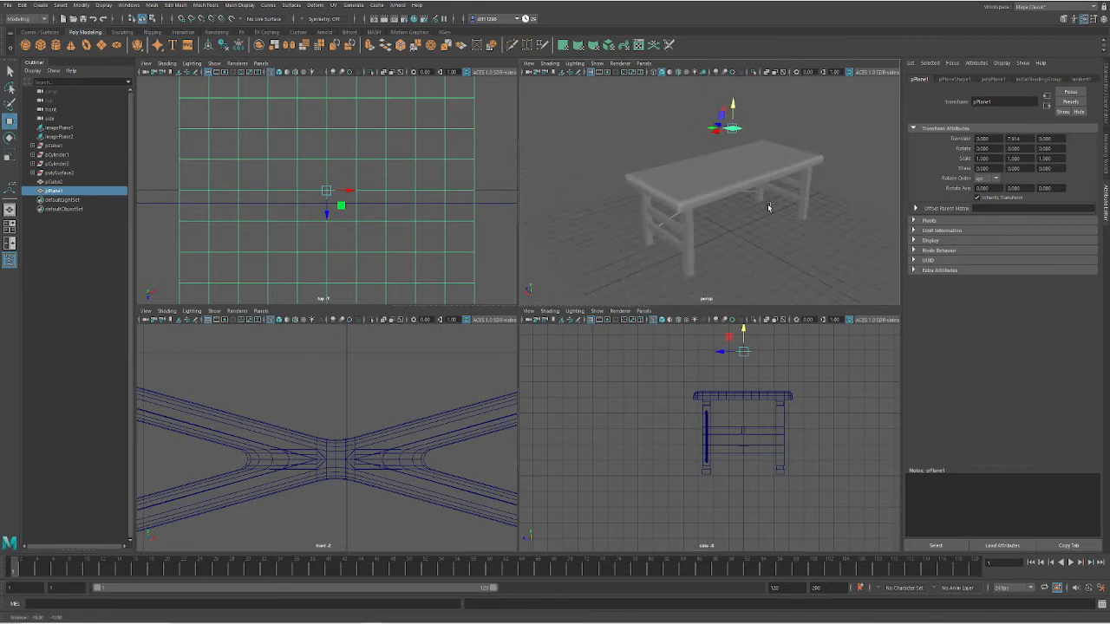
left_click_drag(768, 207, 760, 203, "alt")
mouse_move(731, 105)
left_mouse_down()
mouse_move(728, 95)
mouse_move(727, 137)
mouse_move(730, 84)
left_mouse_up()
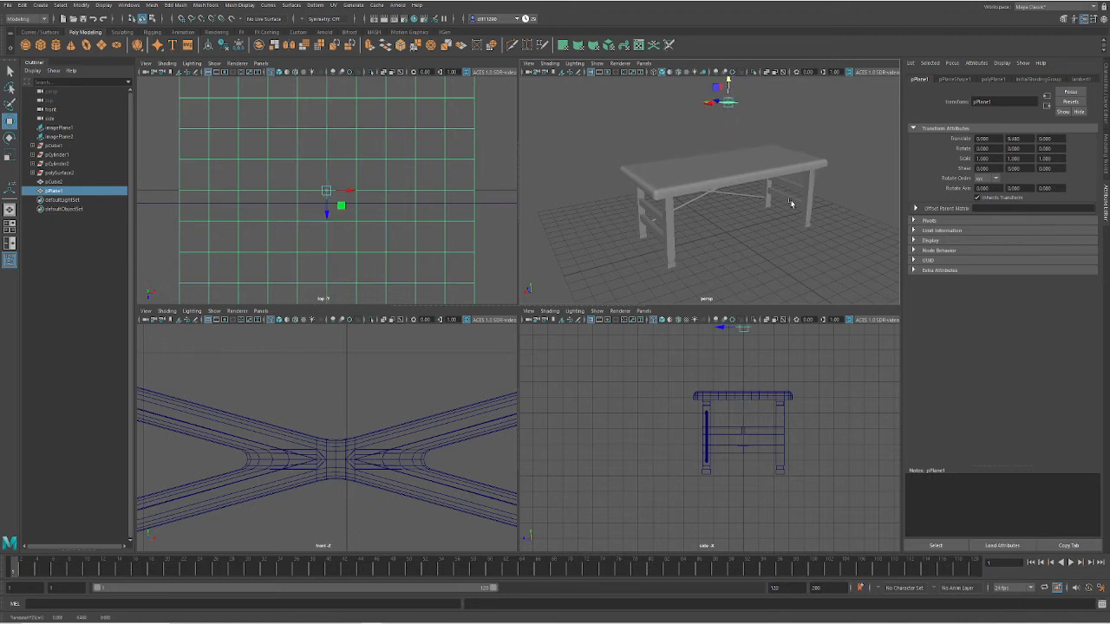
left_click_drag(788, 198, 729, 212, "alt")
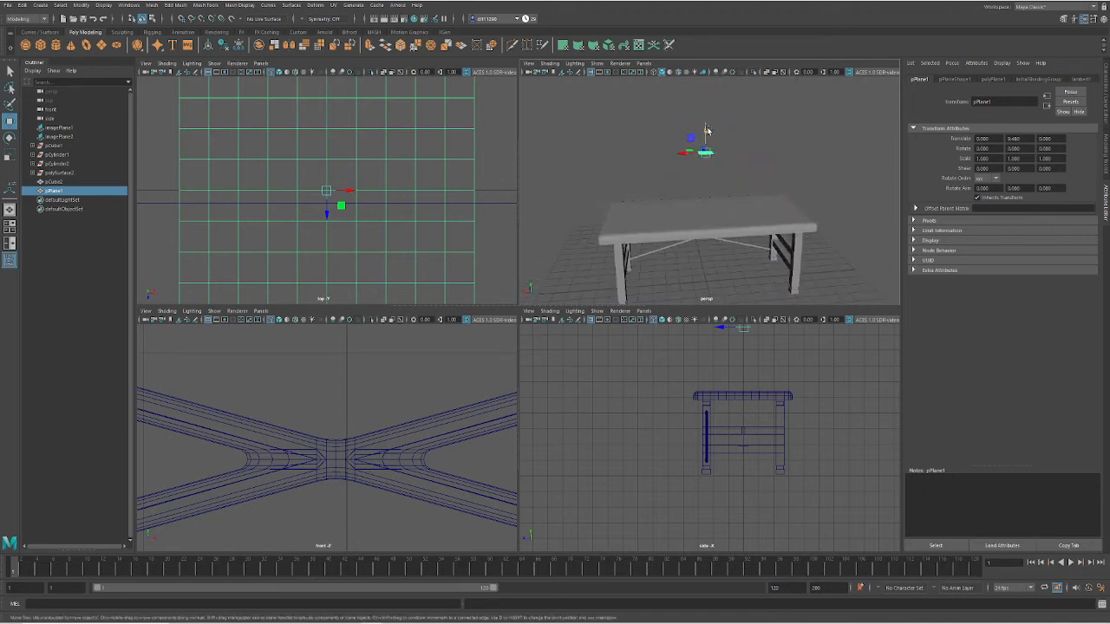
left_click_drag(706, 132, 706, 125)
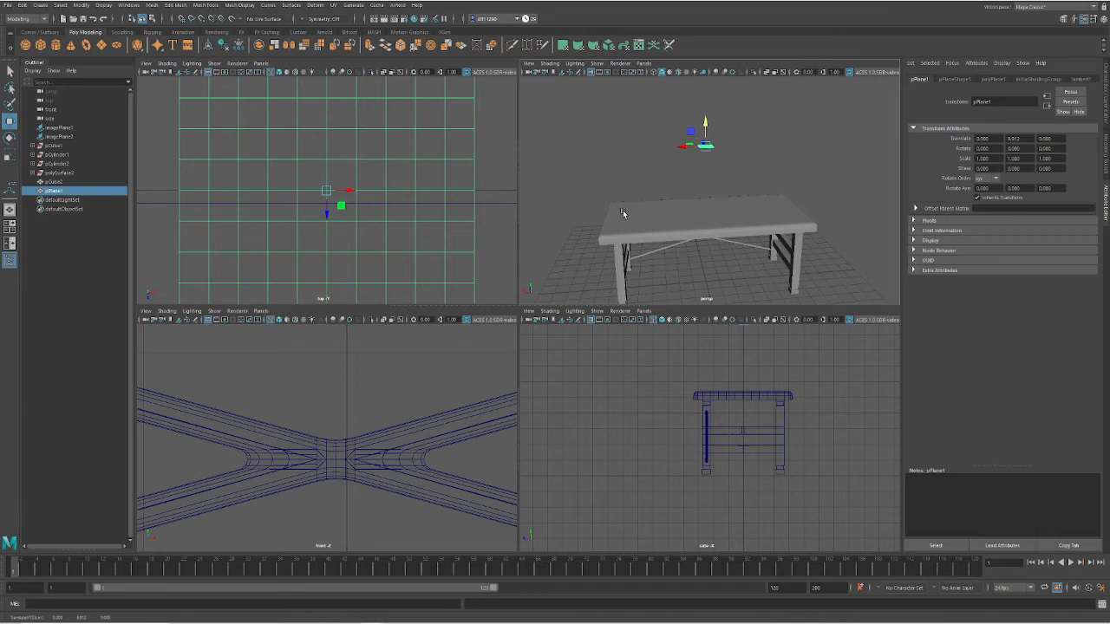
Frame the new plane closely in the perspective view and show its editable creation settings
left_click_drag(620, 213, 743, 229, "alt")
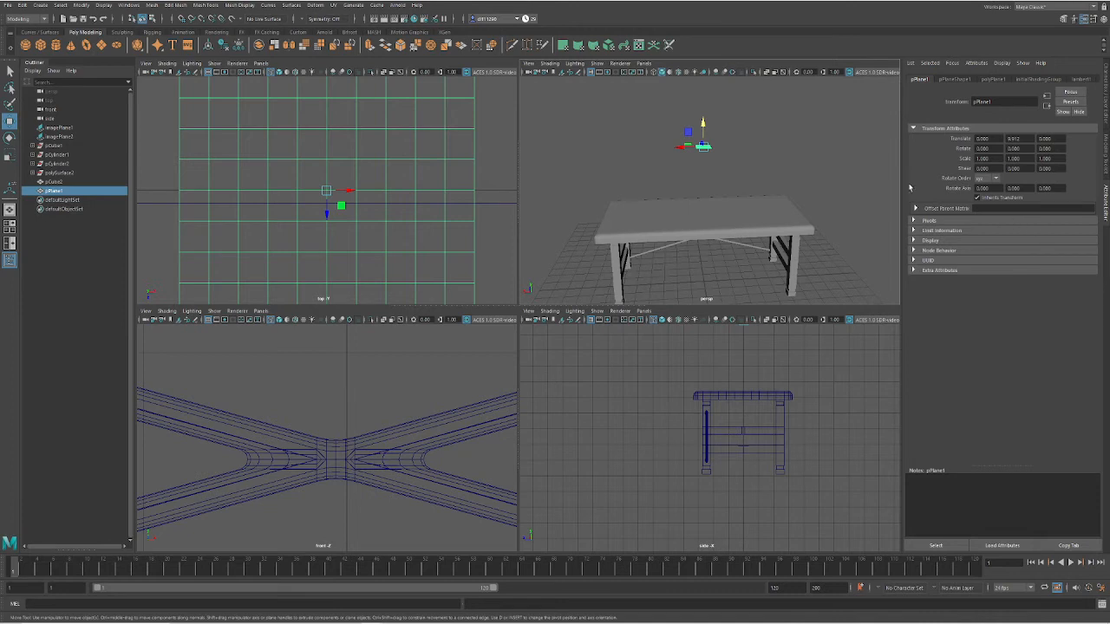
scroll(703, 162, "up", 4)
left_click_drag(703, 162, 721, 187, "alt")
scroll(662, 196, "up", 5)
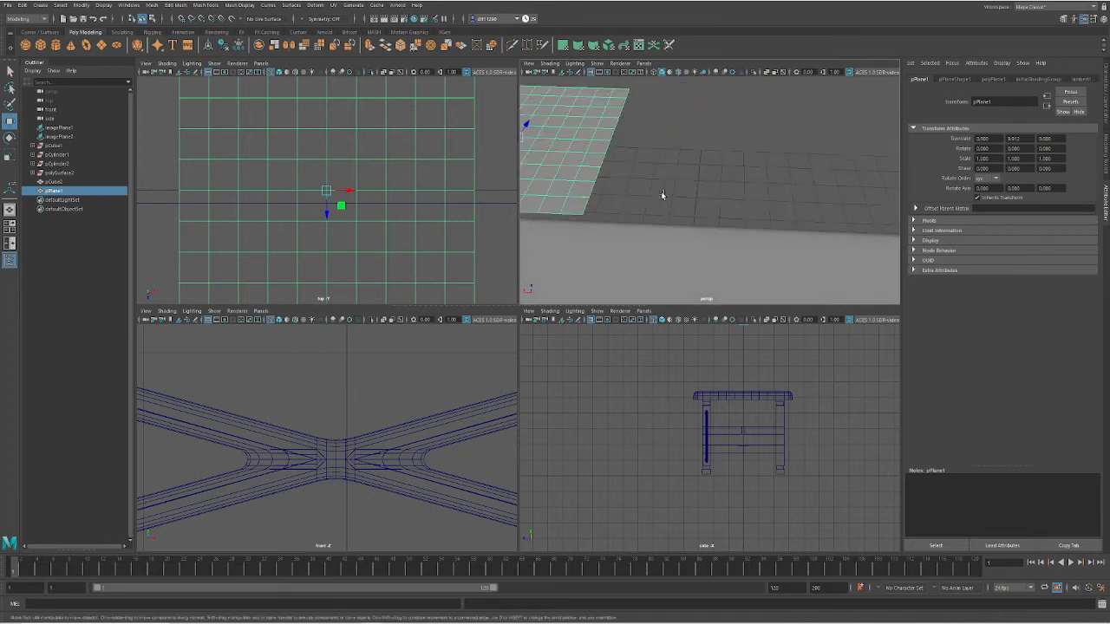
key("f")
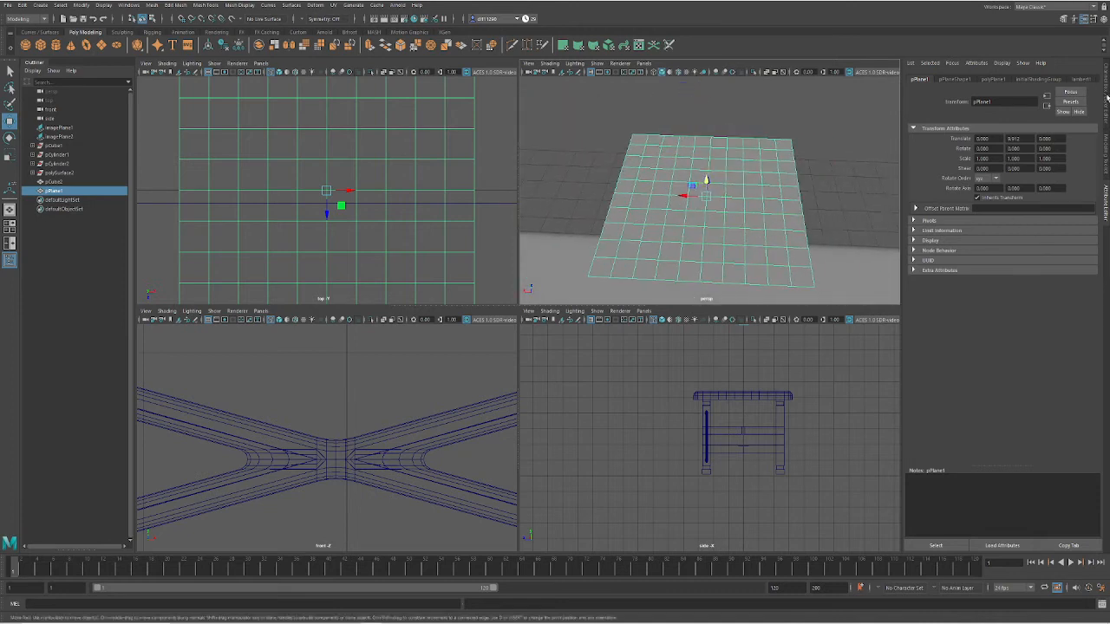
left_click(1105, 97)
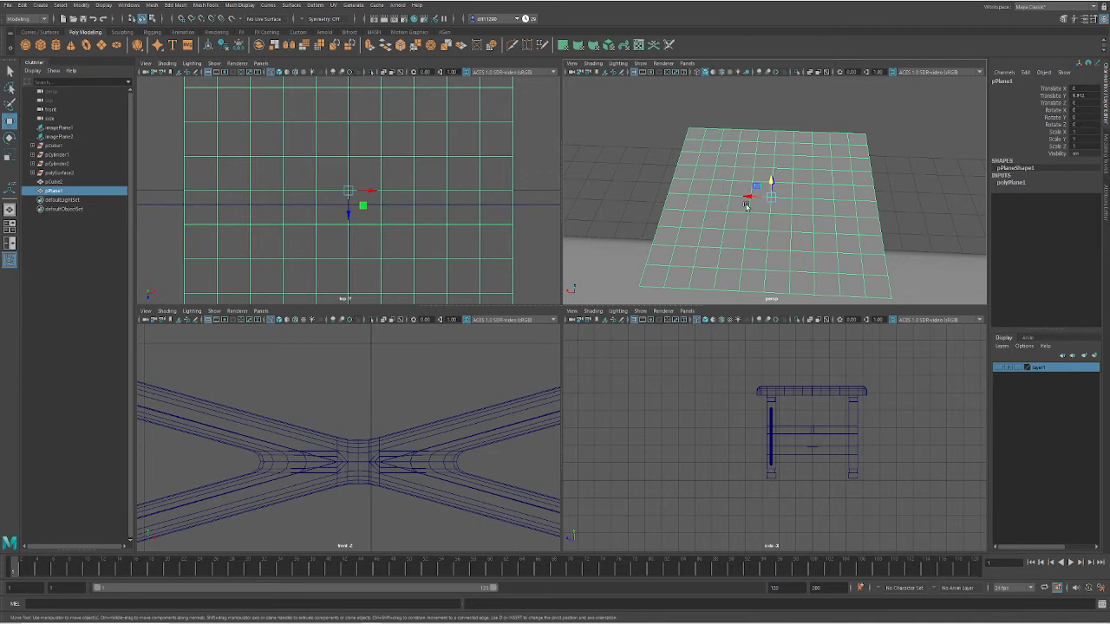
left_click(1017, 184)
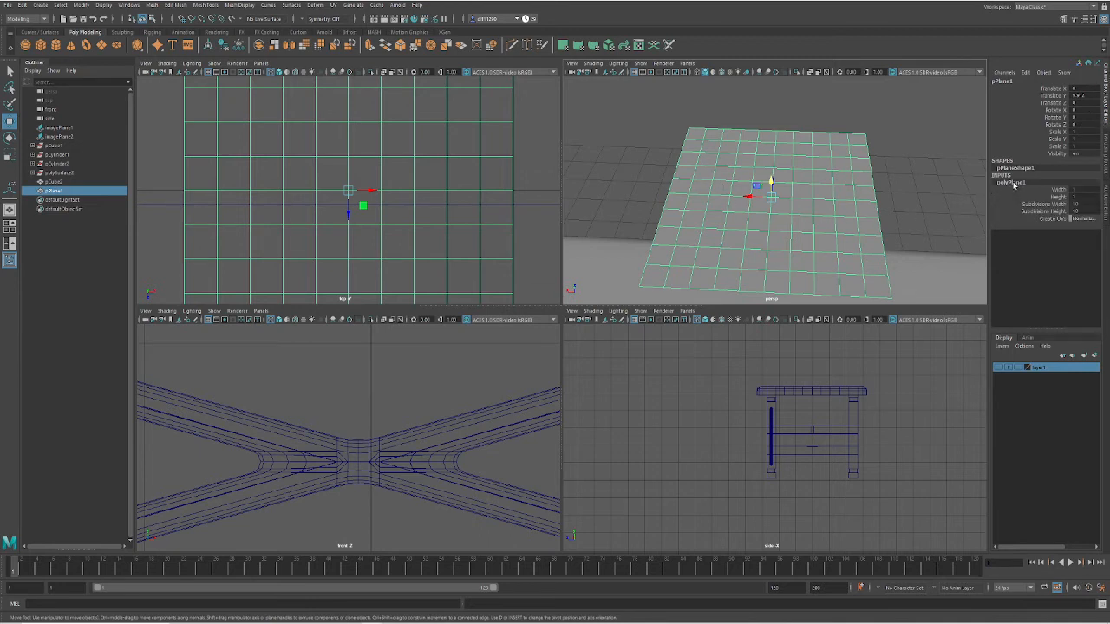
Set the plane's width subdivisions to 20 and its height subdivisions to 20
left_click(1076, 205)
type("20")
key("Return")
left_click(1084, 212)
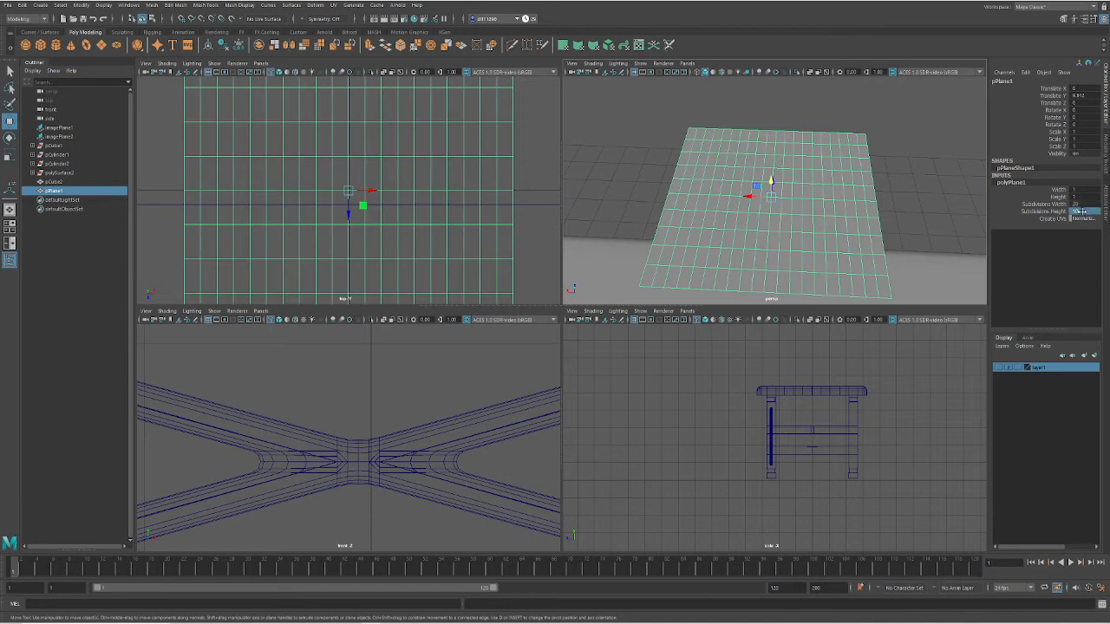
type("20")
key("Return")
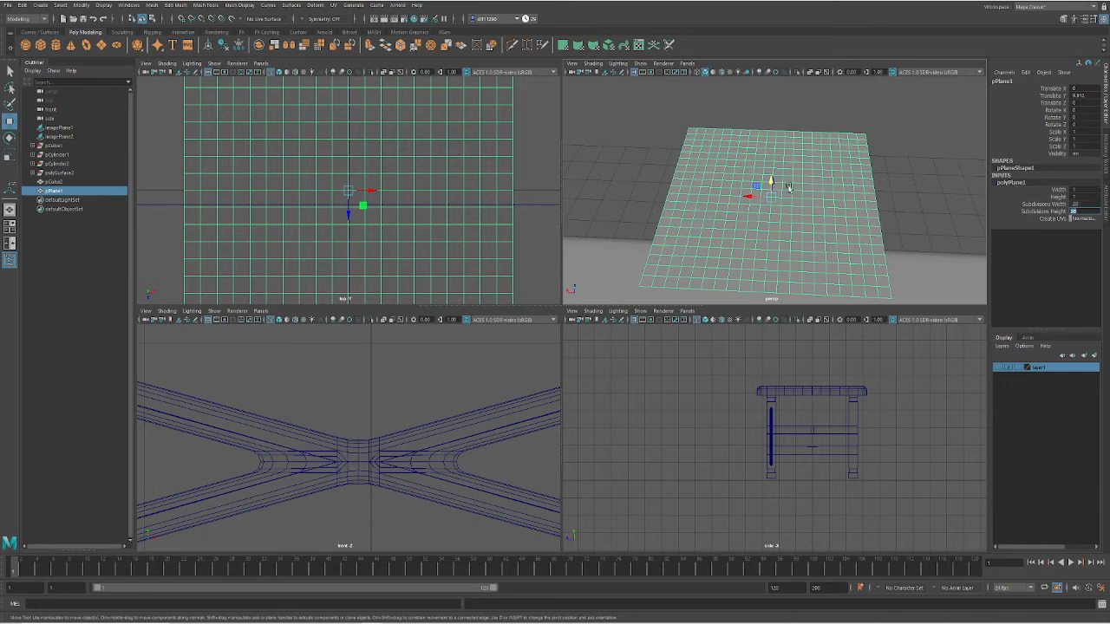
Set both the width and height subdivisions of the plane to 30
key("shift+Tab")
type("30")
key("Tab")
type("3")
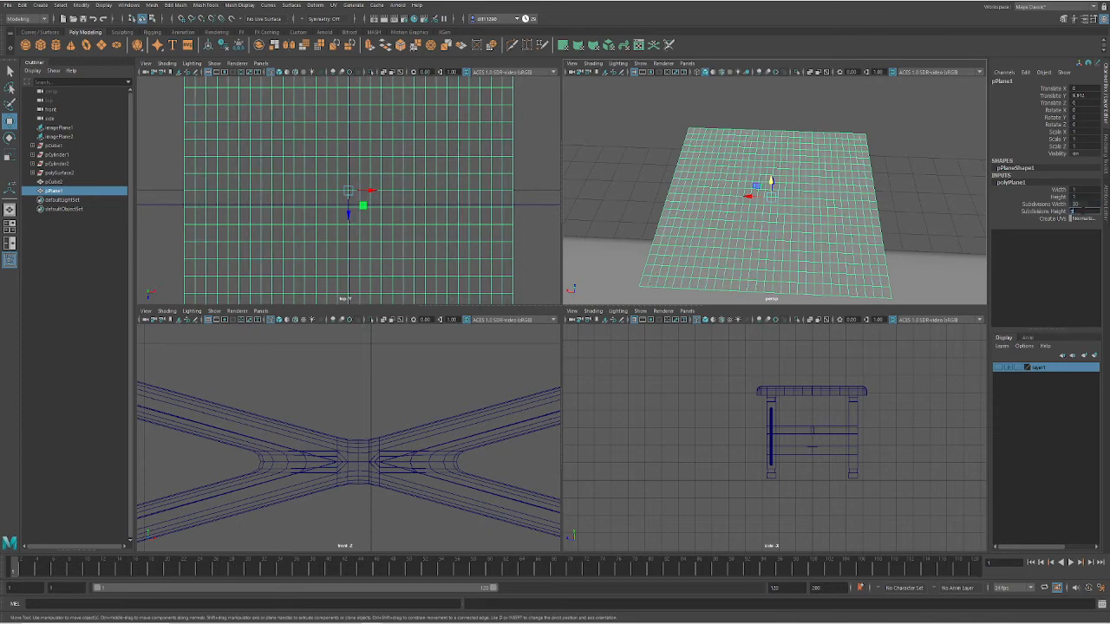
type("0")
key("Return")
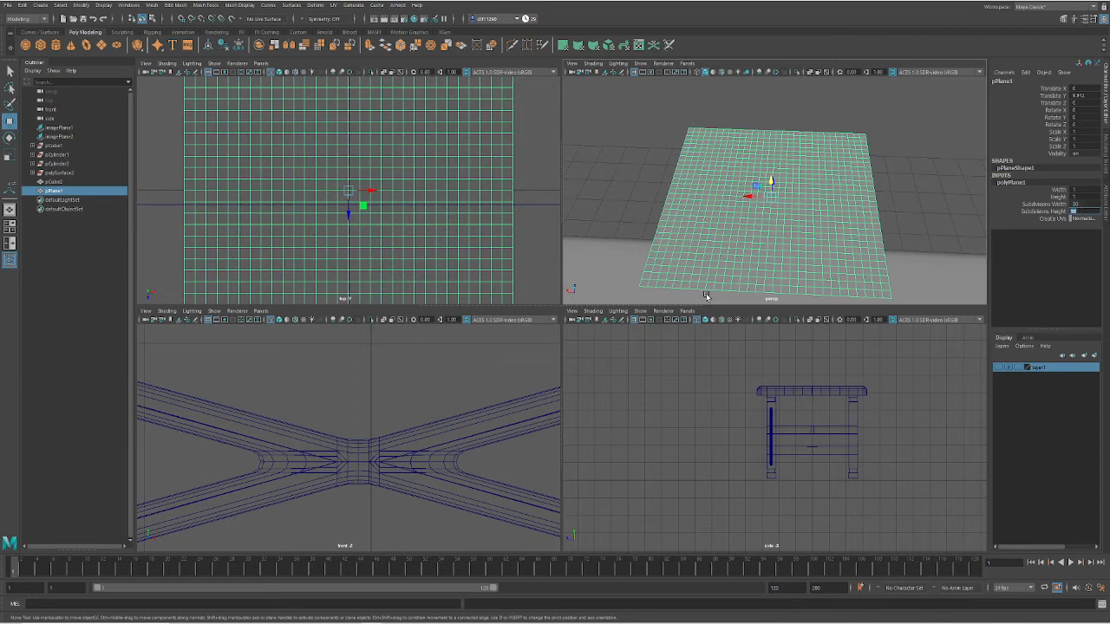
Stretch the plane along X into a long, narrow strip above the tabletop and frame the whole scene in the top view
scroll(750, 254, "down", 5)
scroll(749, 253, "down", 3)
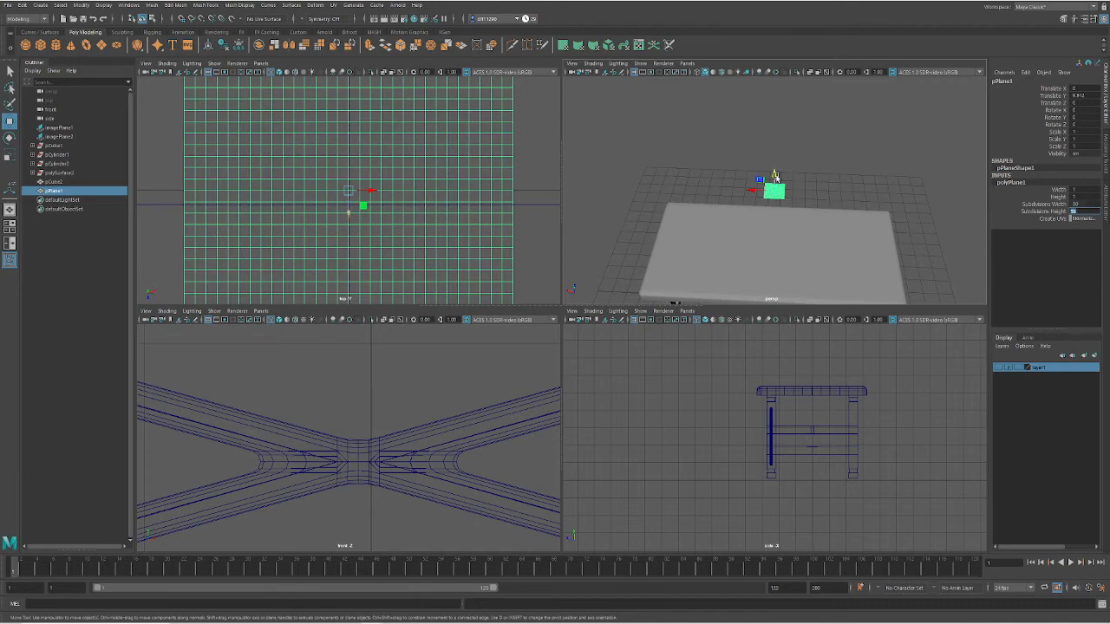
left_click(815, 188)
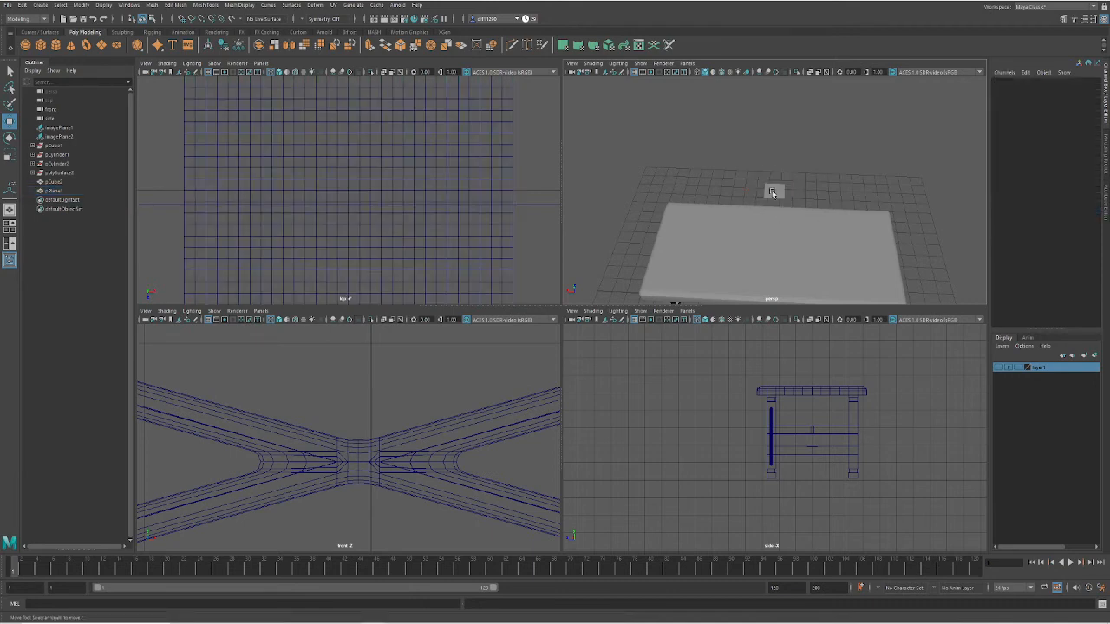
left_click(774, 191)
key("r")
left_click_drag(756, 190, 655, 184)
key("a")
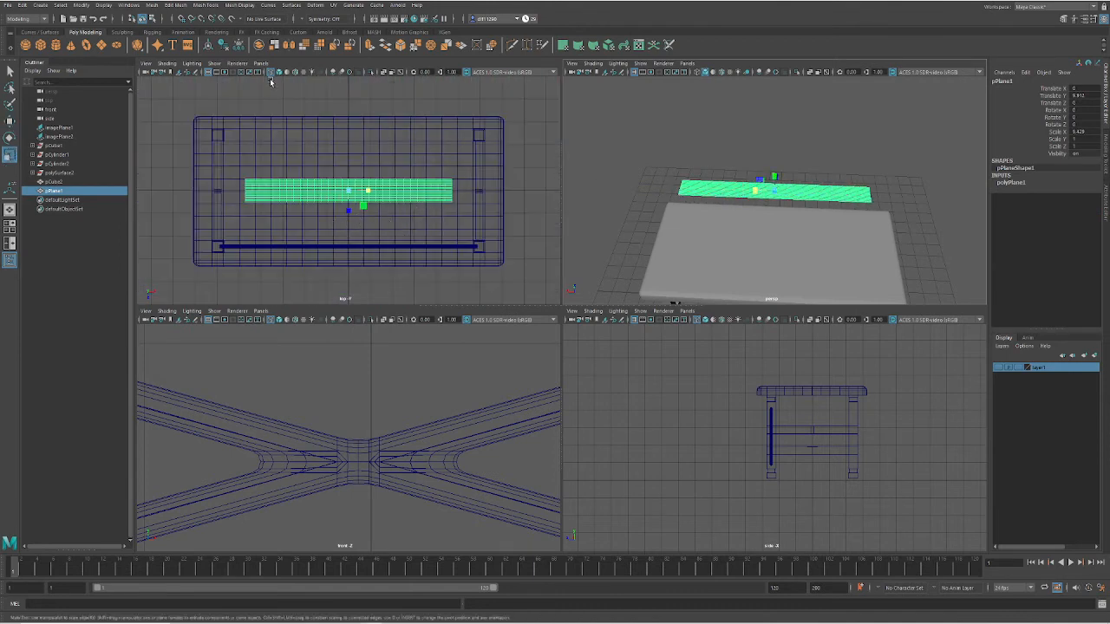
Smooth-shade the top view and scale the plane past both table ends, to about 21.37 in X and 4.31 in Z
left_click(177, 64)
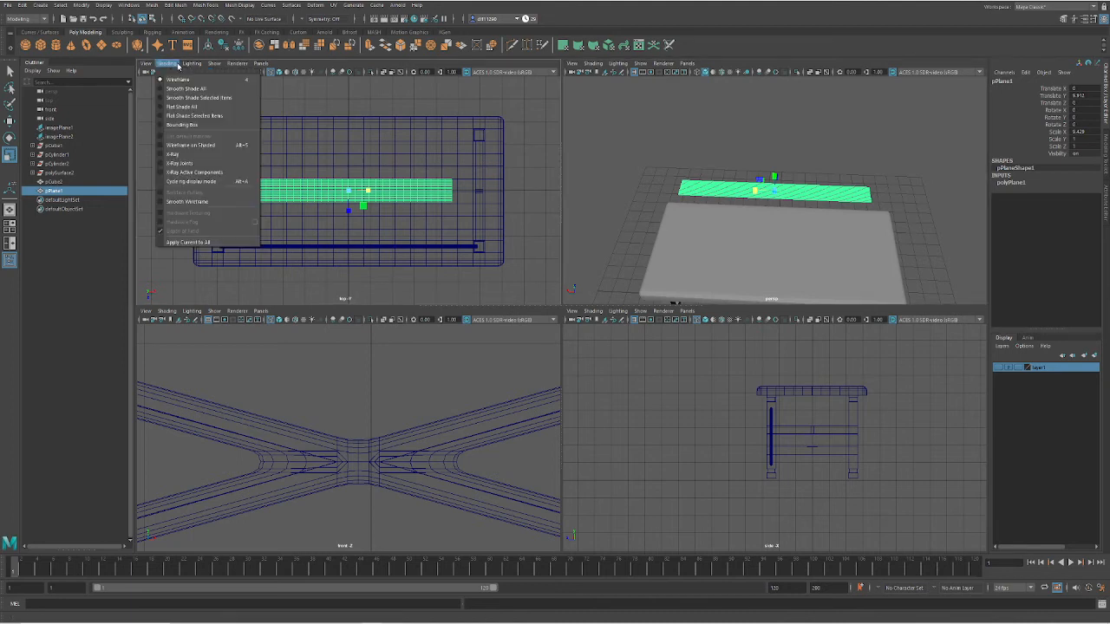
left_click(177, 89)
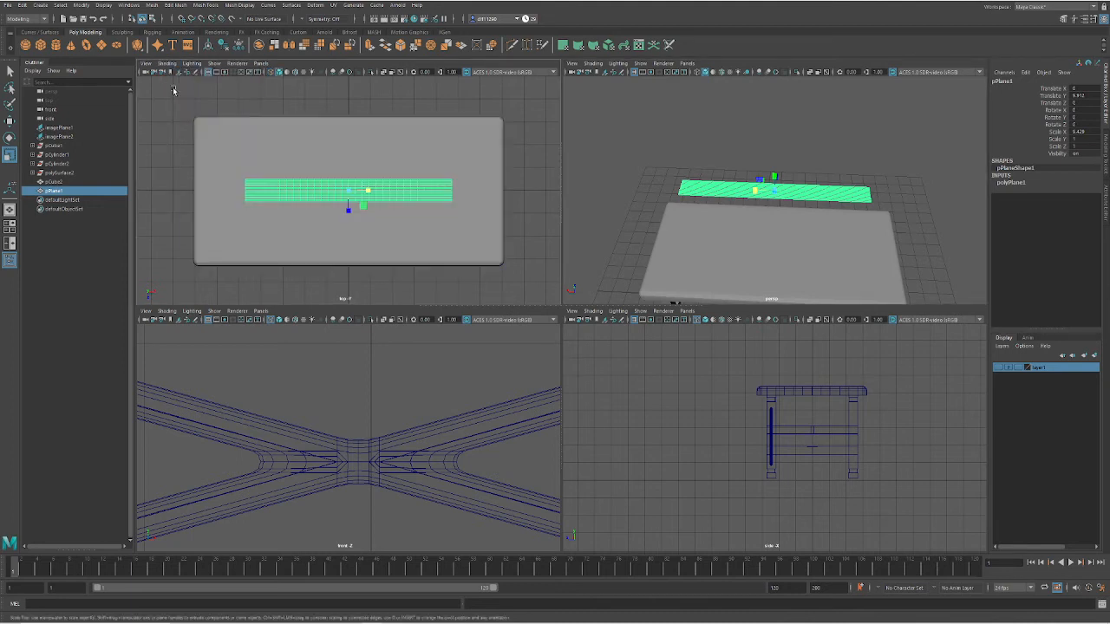
left_click_drag(349, 214, 336, 250)
left_click_drag(370, 192, 348, 230)
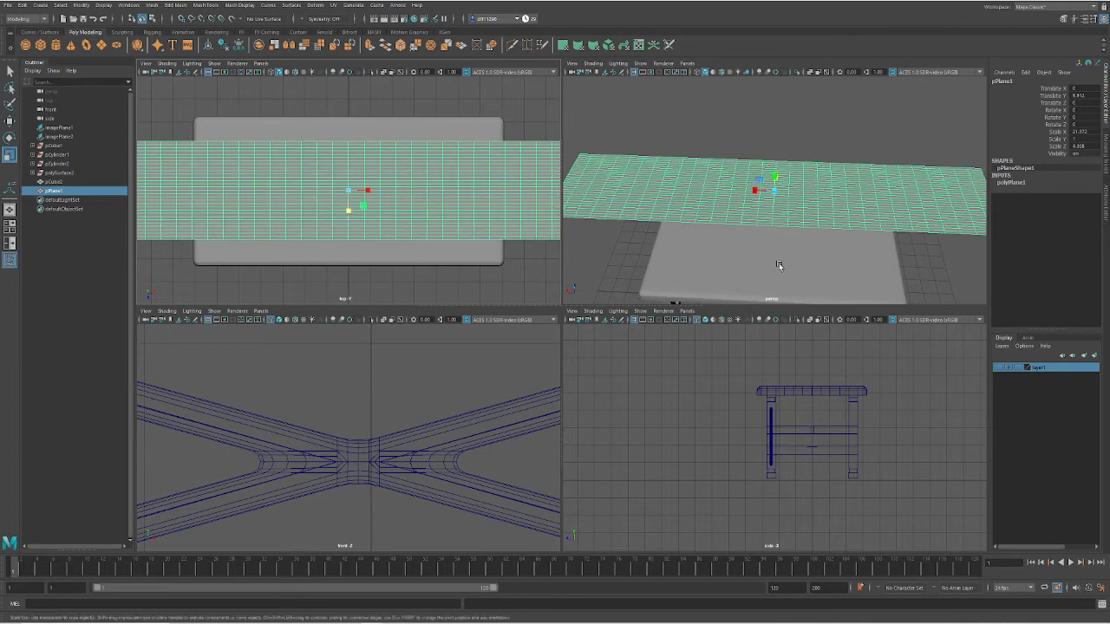
Maximize the perspective view and raise the plane's width subdivisions to 40, finally settling on 50
left_click_drag(779, 266, 789, 151, "alt")
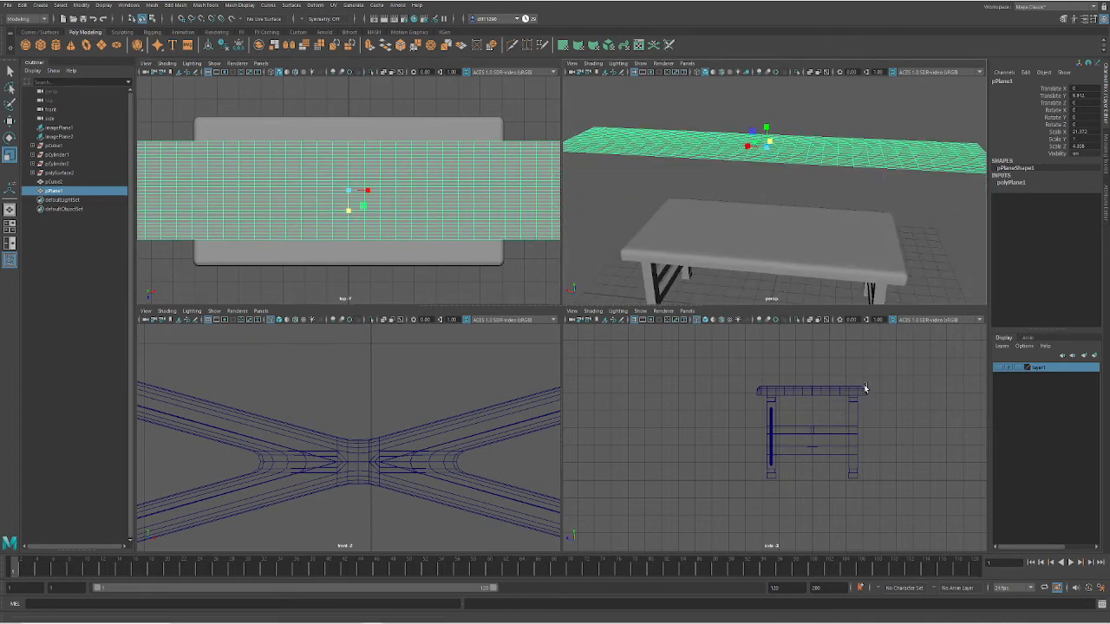
key("space")
left_click_drag(790, 225, 622, 365, "alt")
left_click(1011, 183)
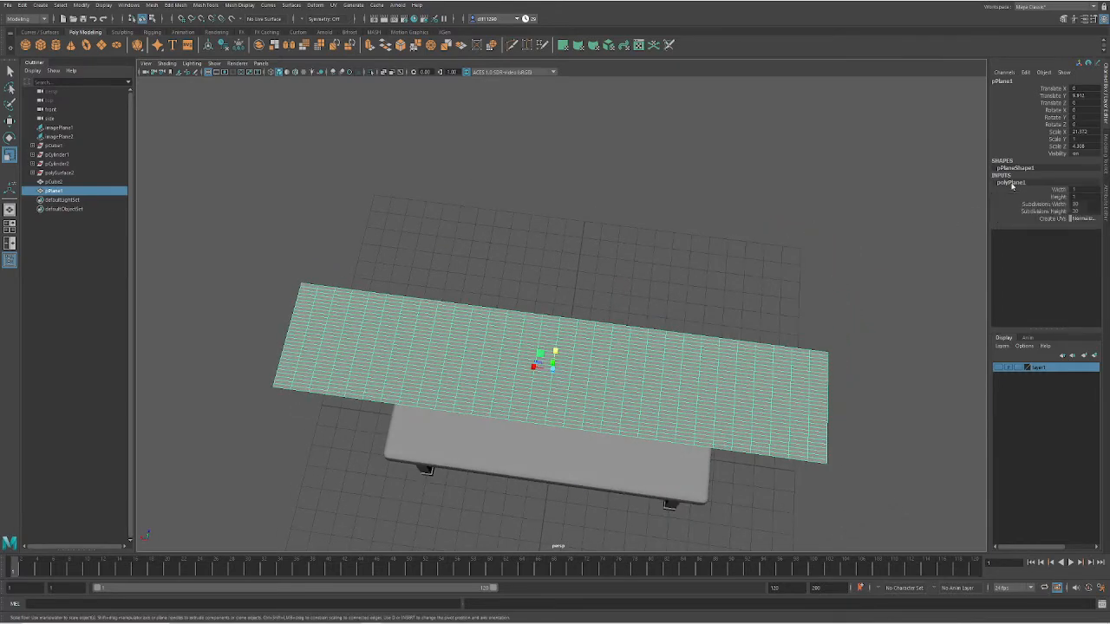
double_click(1080, 204)
type("40")
key("Return")
left_click_drag(725, 422, 685, 423, "alt")
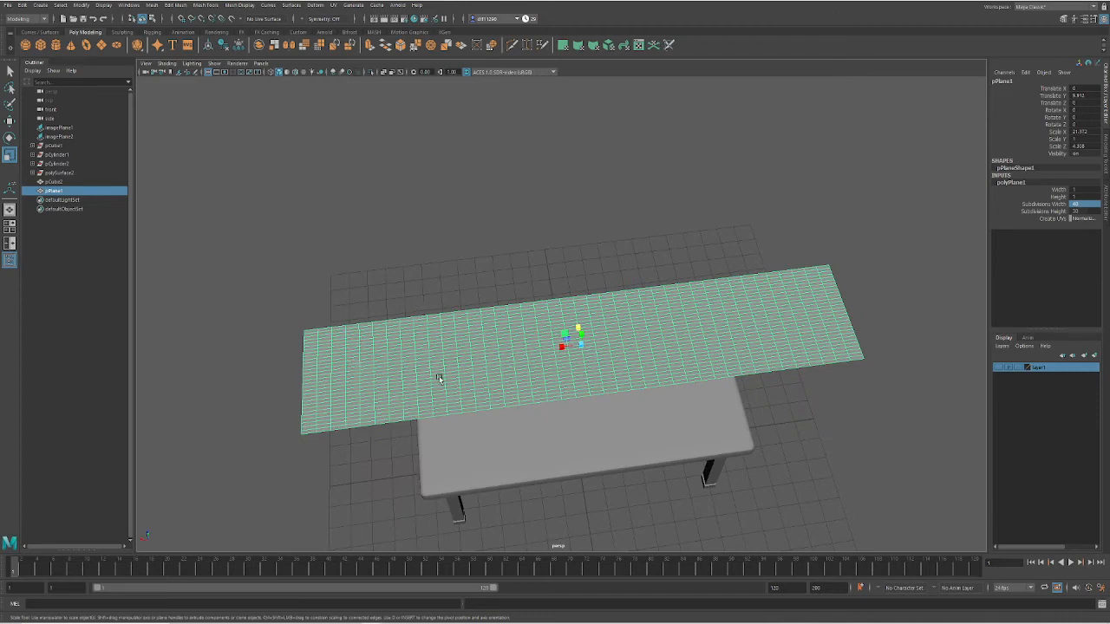
type("50")
key("Return")
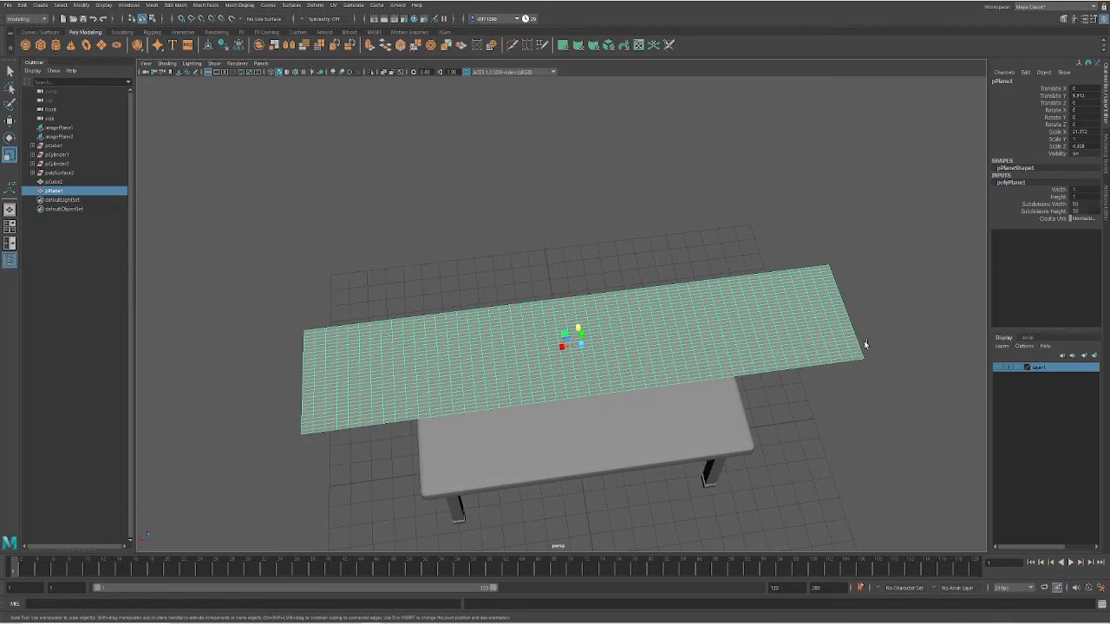
Check the plane's height above the table and switch from the Modeling to the FX toolset
left_click_drag(806, 420, 753, 390, "alt")
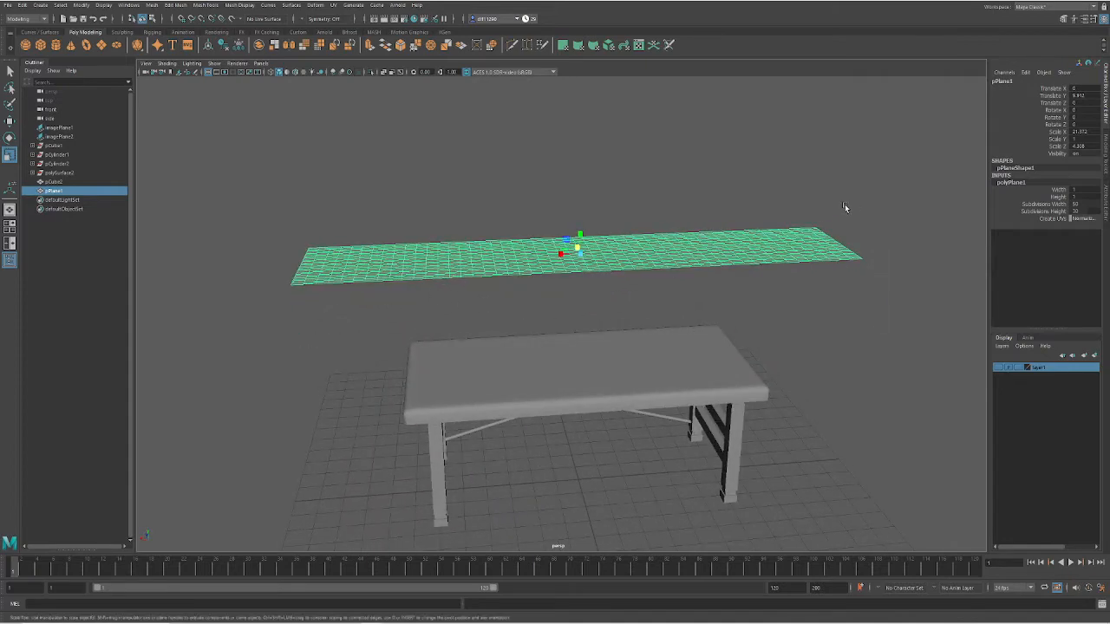
left_click_drag(369, 374, 602, 315, "alt")
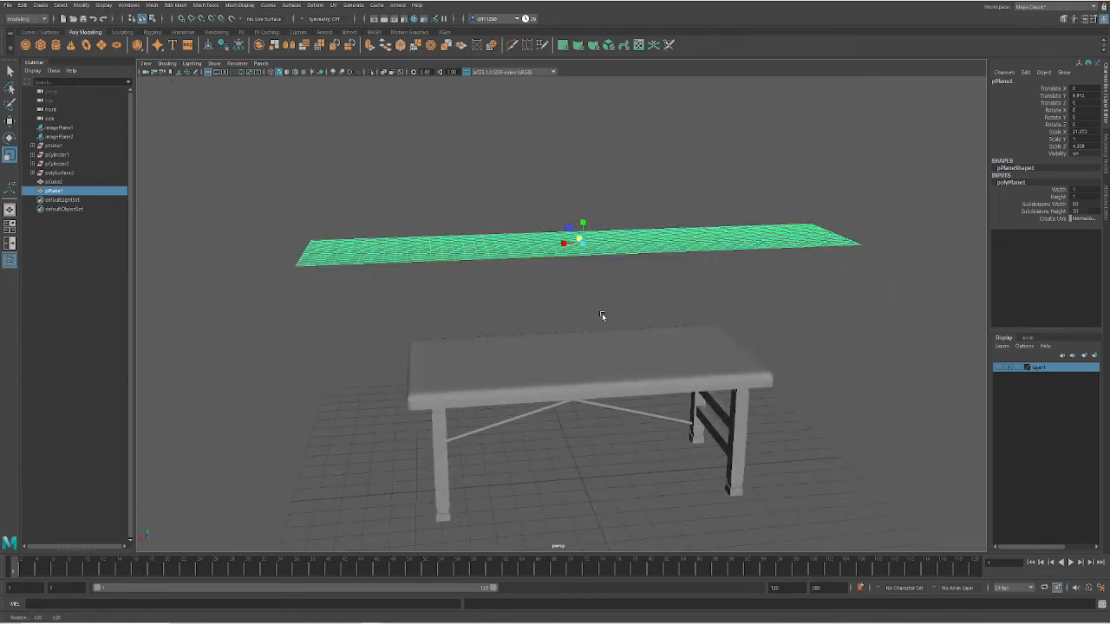
left_click(45, 21)
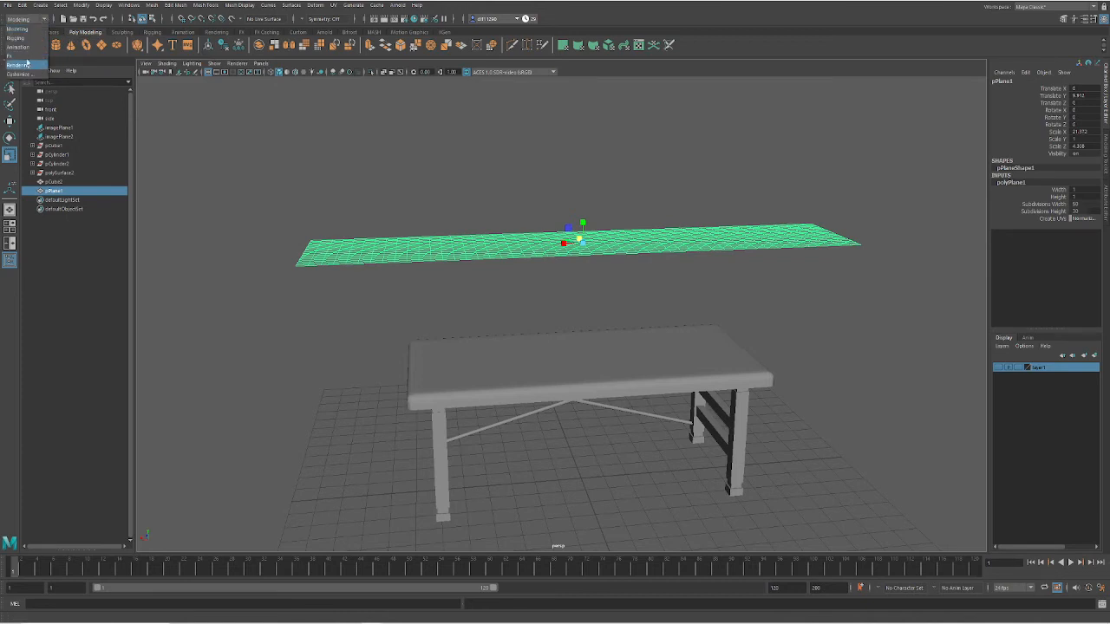
left_click(25, 57)
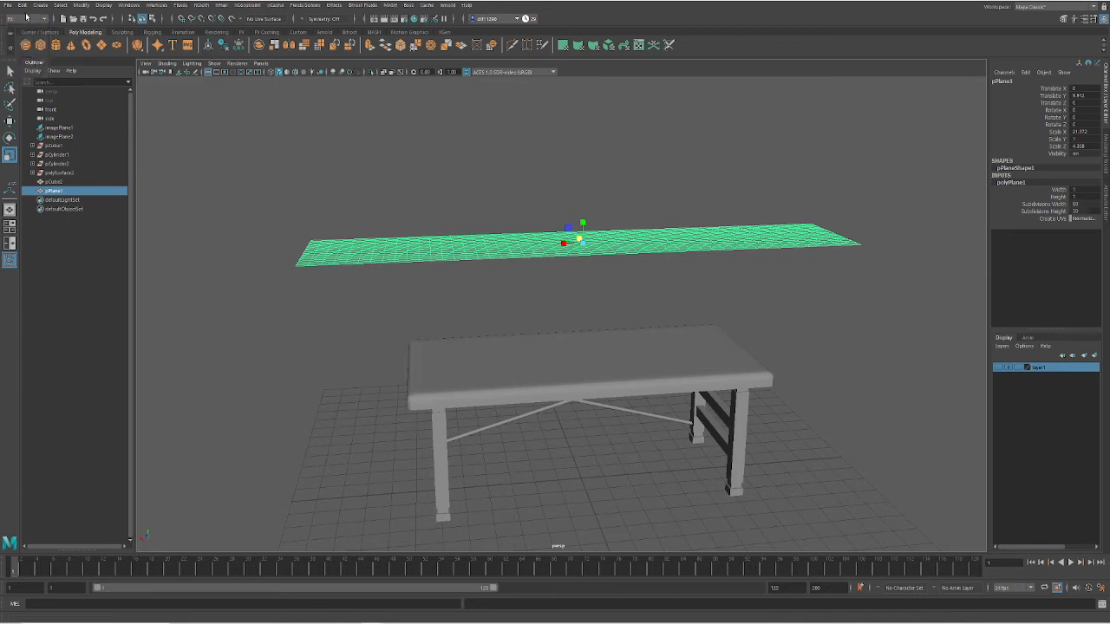
left_click(26, 16)
left_click(24, 57)
Convert the selected plane above the table into an nCloth object
scroll(718, 328, "down", 3)
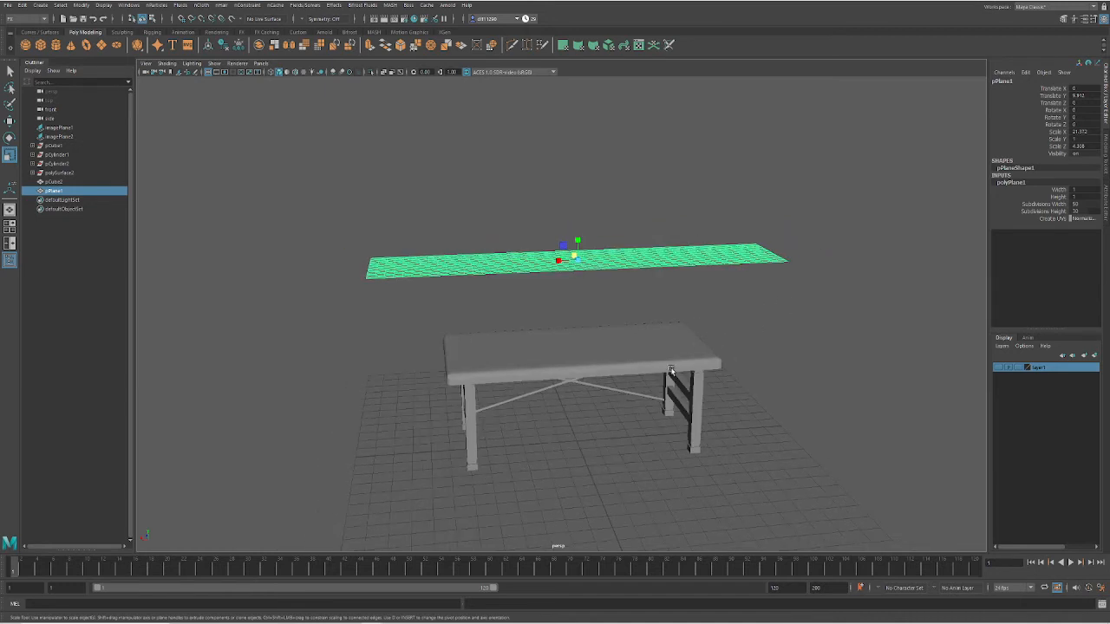
mouse_move(643, 378)
left_mouse_down("alt")
mouse_move(652, 385)
mouse_move(640, 356)
left_mouse_up("alt")
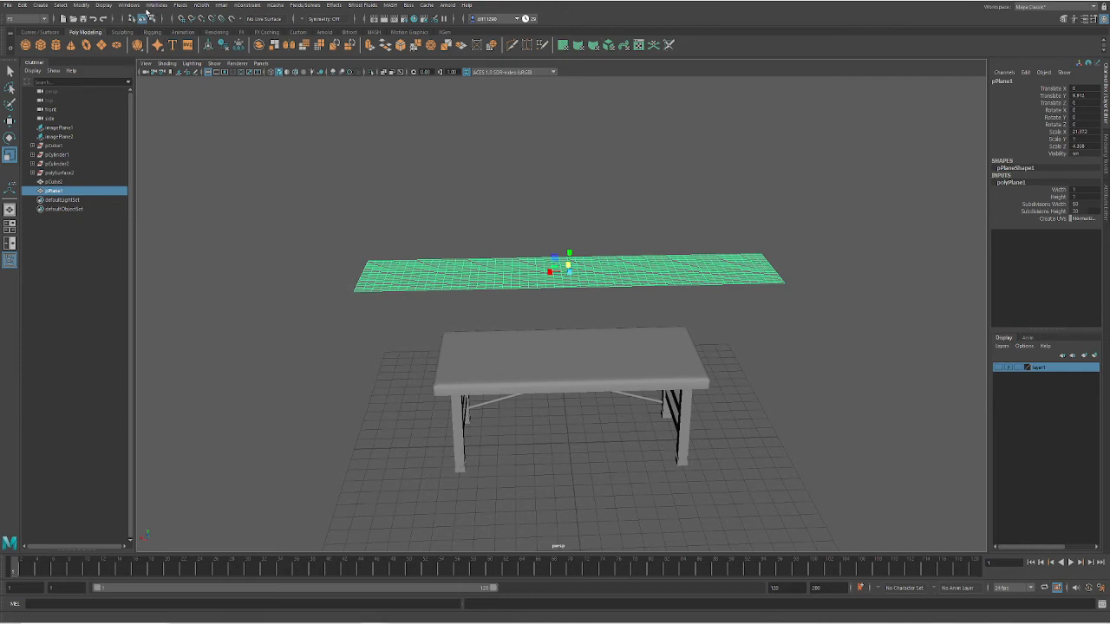
left_click(199, 5)
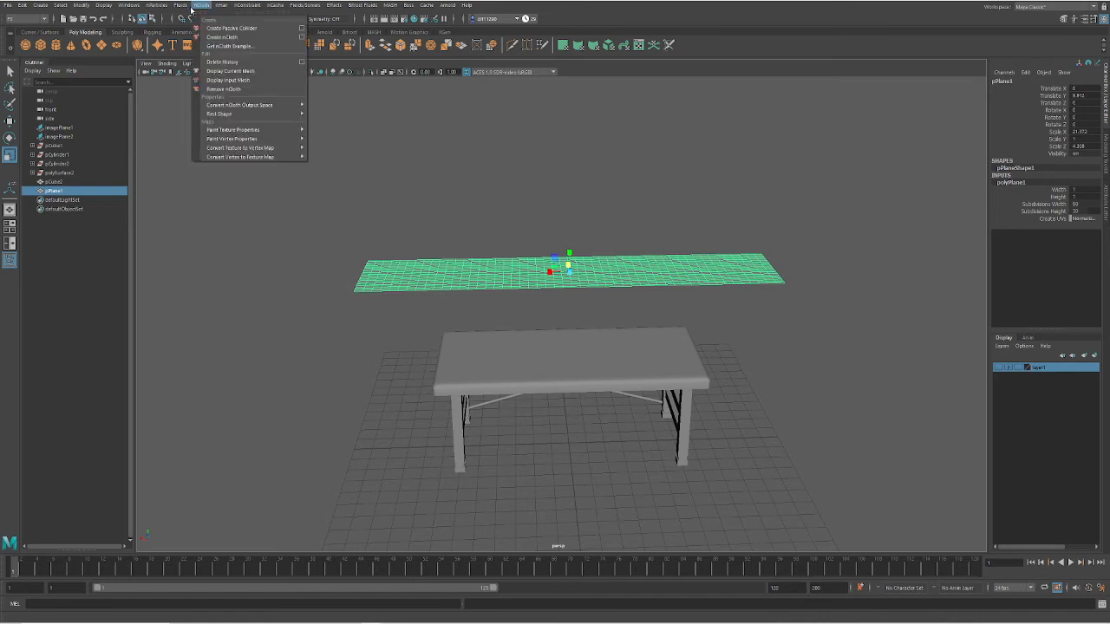
left_click(242, 38)
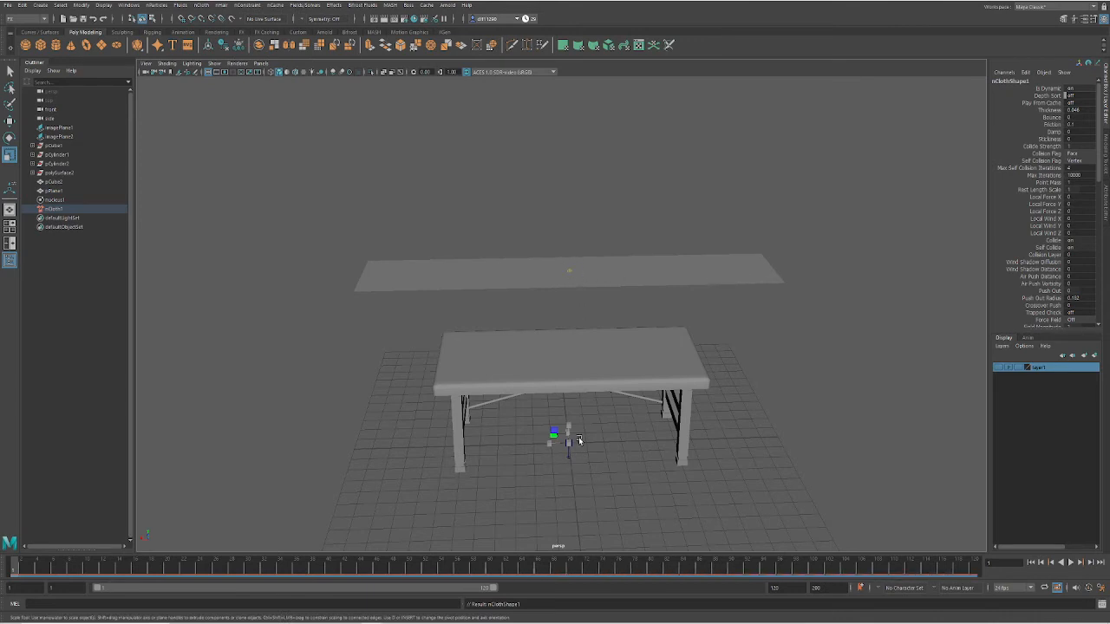
Scrub the animation to preview the cloth's motion against the table, and return to frame 1
left_click_drag(527, 468, 526, 444, "alt")
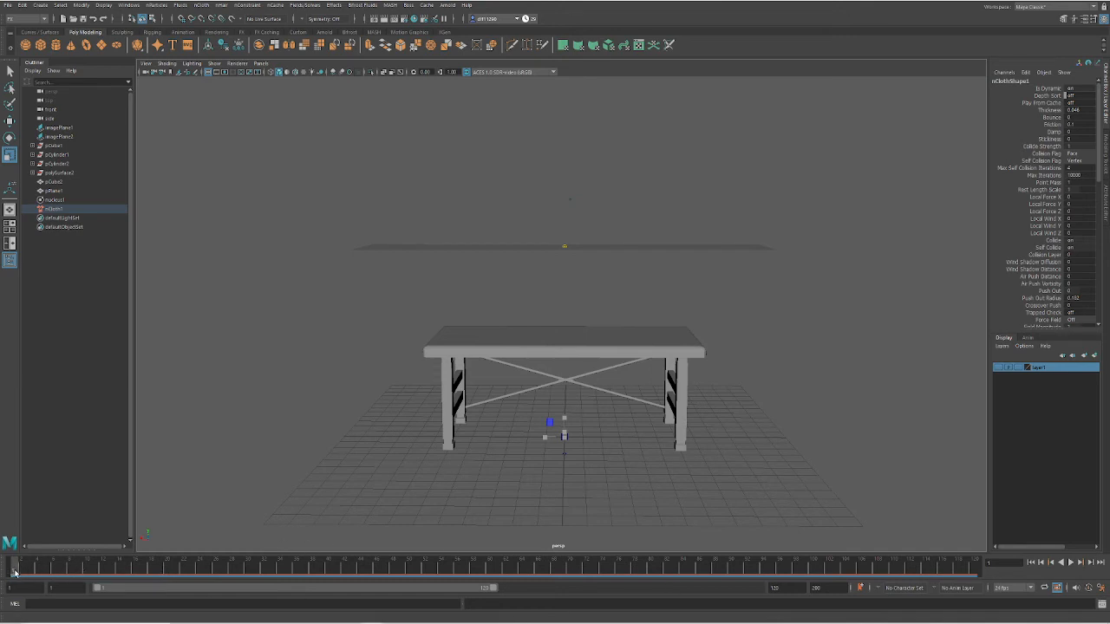
left_click_drag(14, 572, 8, 533)
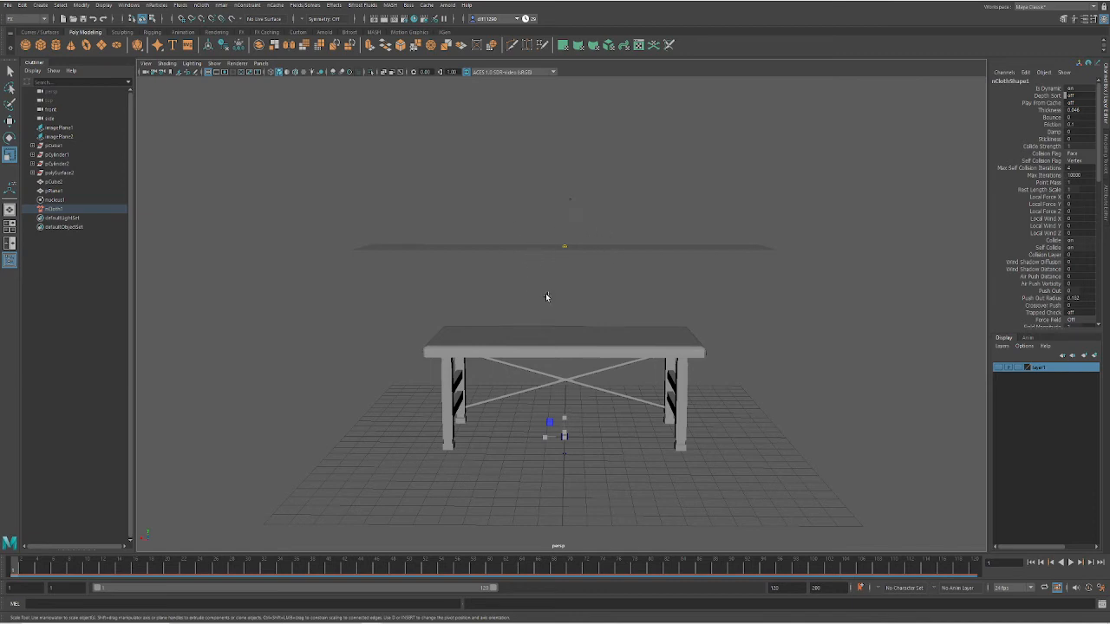
left_click_drag(546, 293, 594, 270, "alt")
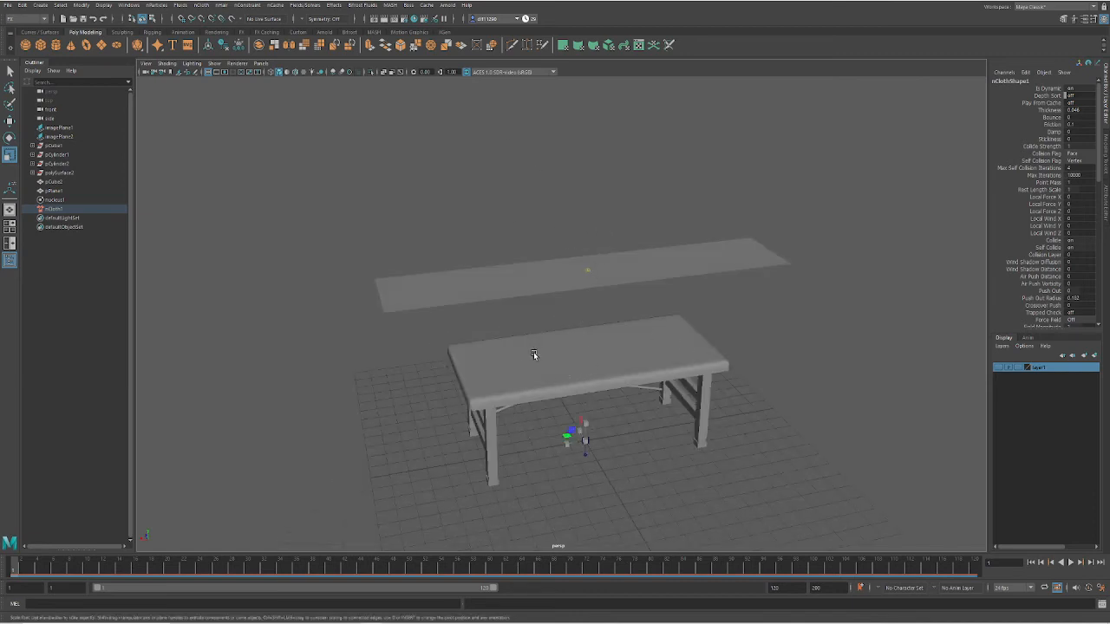
mouse_move(13, 570)
left_mouse_down()
mouse_move(322, 572)
mouse_move(14, 570)
left_mouse_up()
Select the combined table mesh and make it a passive collider for the cloth
left_click(612, 345)
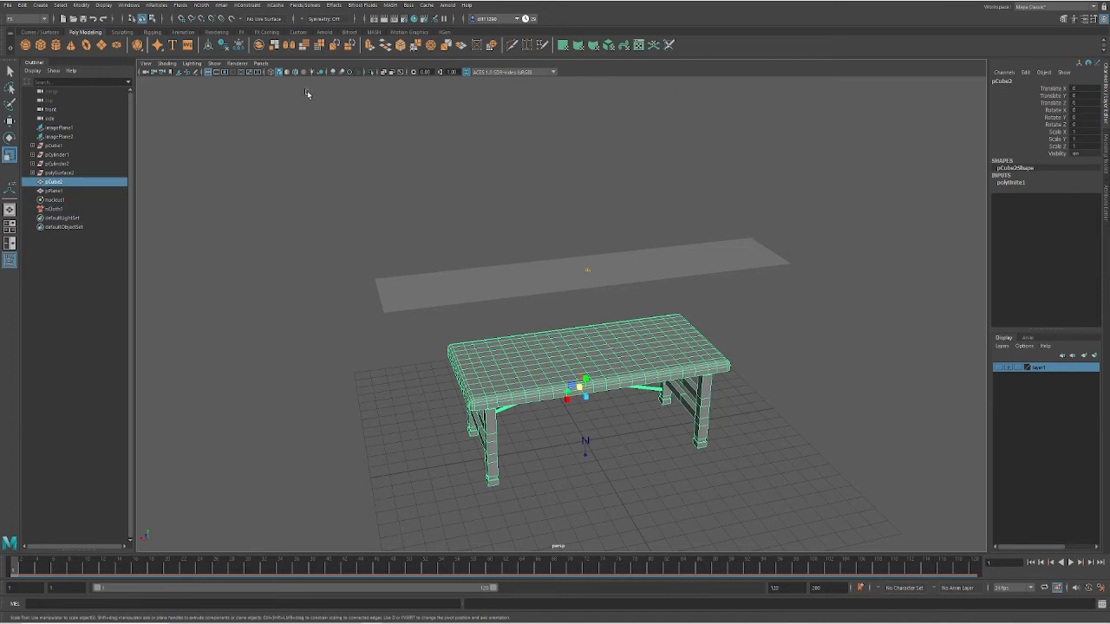
left_click(202, 5)
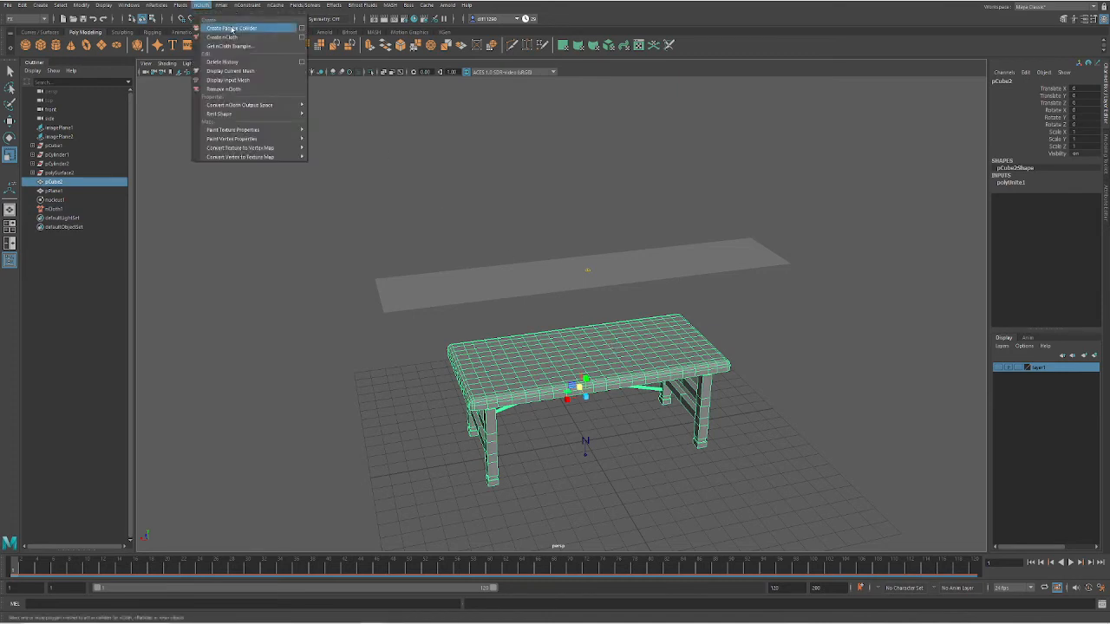
left_click(232, 29)
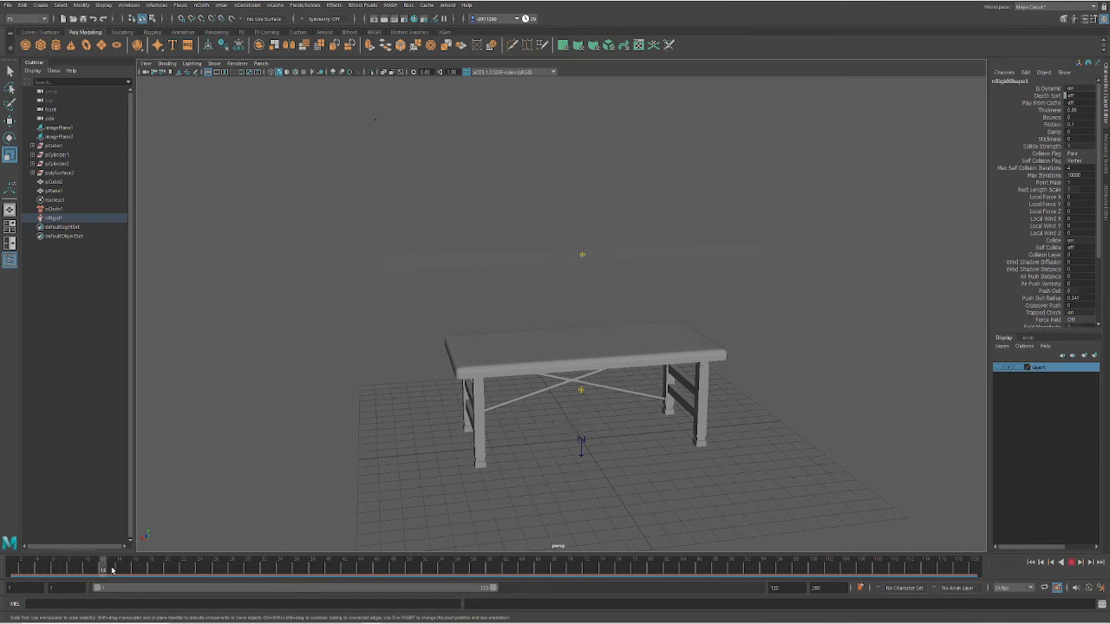
Advance the cloth simulation to frame 79 and inspect the cloth's drape at the end of the table
left_click_drag(363, 464, 490, 420, "alt")
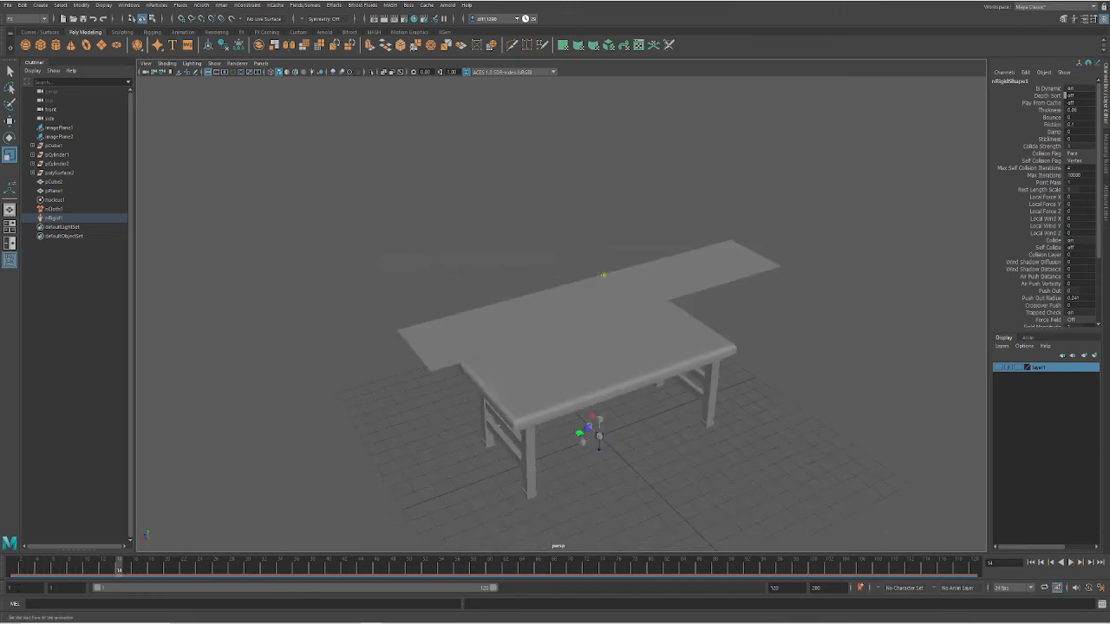
left_click_drag(123, 569, 639, 583)
left_click_drag(746, 460, 620, 460, "alt")
scroll(606, 456, "up", 3)
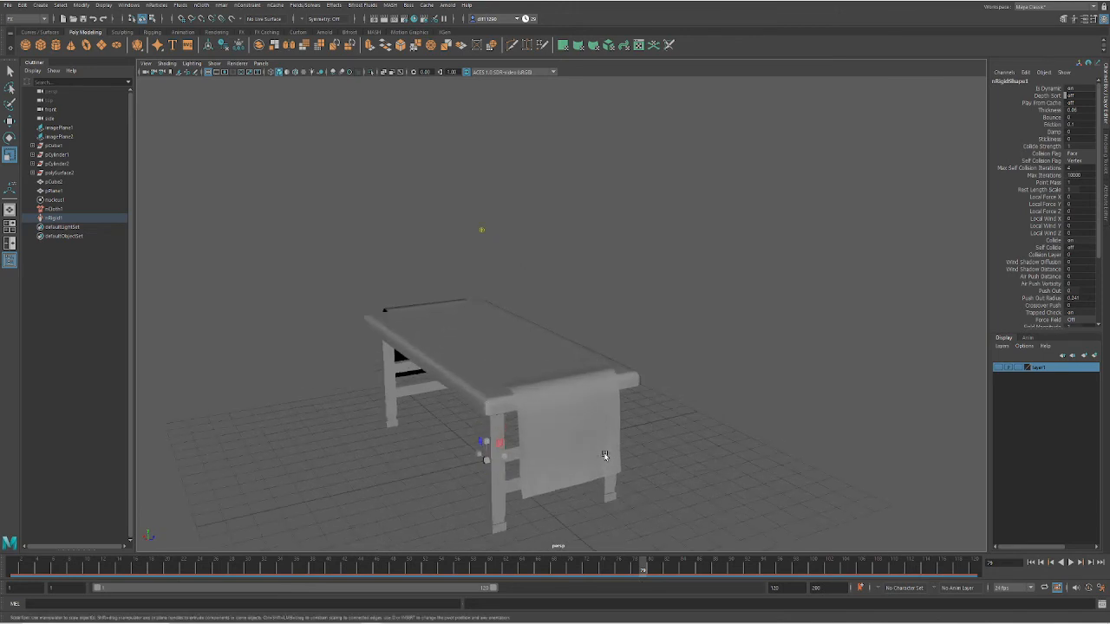
Inspect the cloth's drape over both table ends, briefly highlighting its mesh and undoing that selection
left_click_drag(487, 473, 536, 459, "alt")
scroll(662, 413, "up", 8)
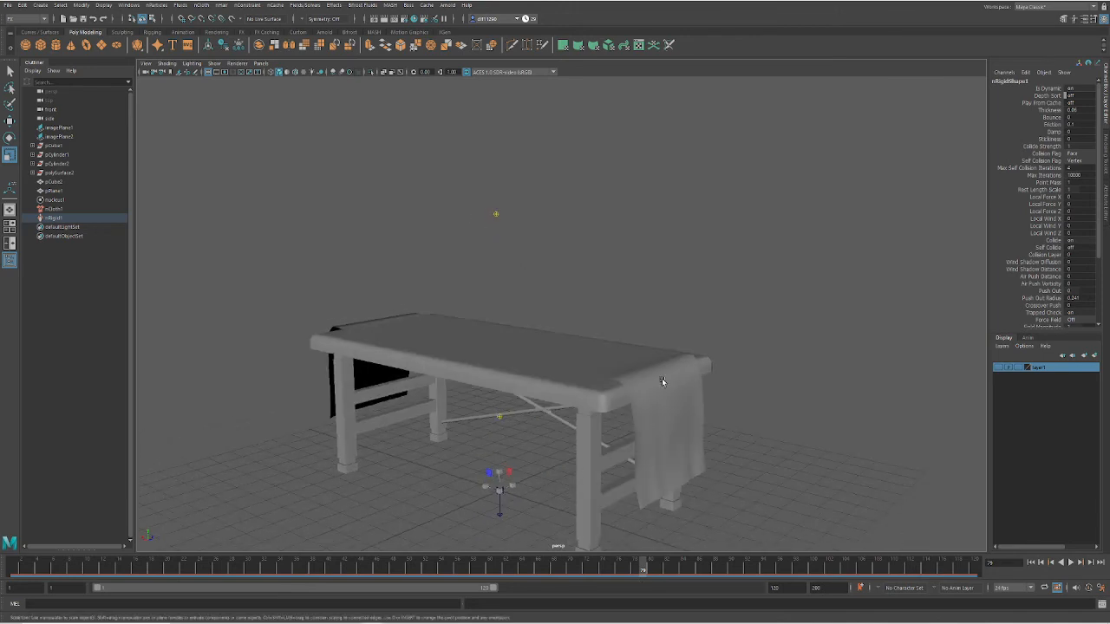
left_click(668, 446)
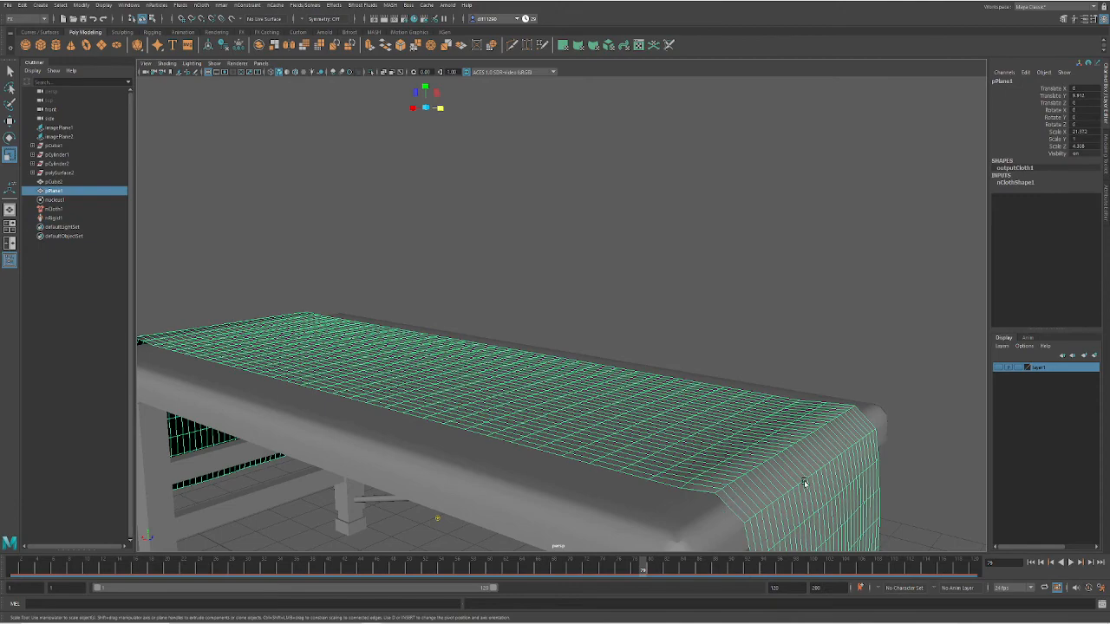
scroll(774, 453, "down", 5)
left_click_drag(773, 449, 555, 479, "alt")
left_click_drag(703, 467, 644, 463, "alt")
key("ctrl+z")
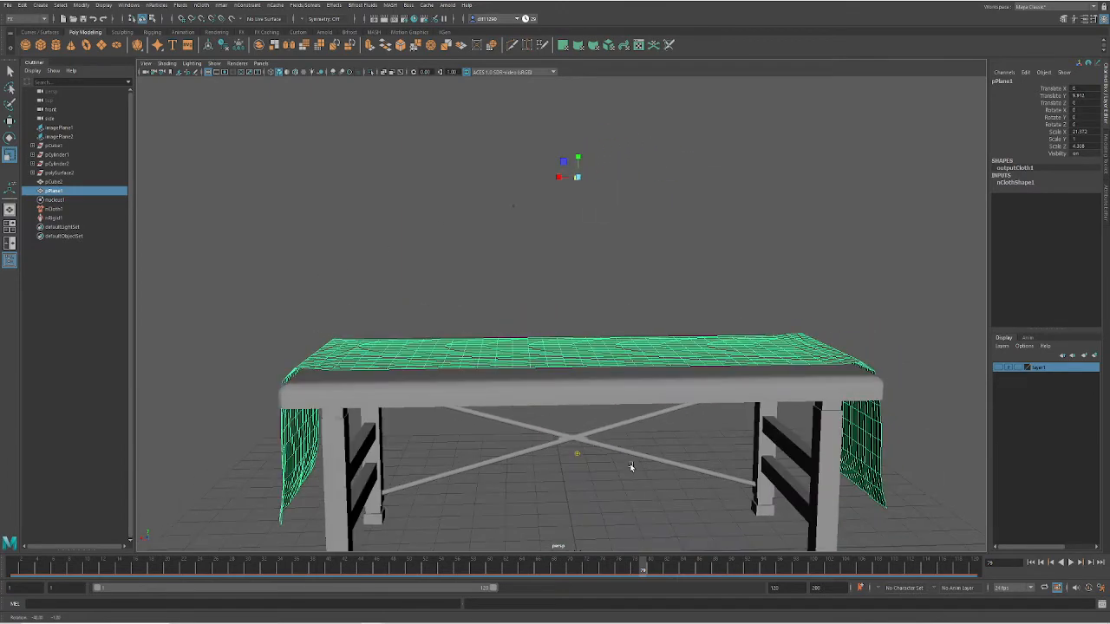
key("ctrl+z")
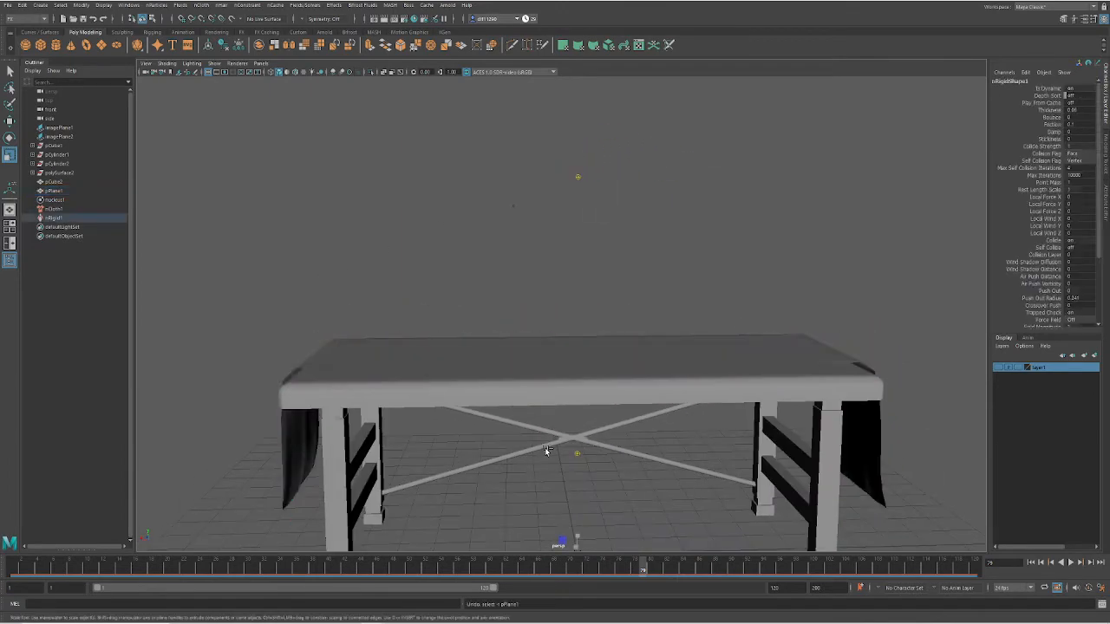
Rewind to frame 1, replay the simulation to watch the cloth fall onto the table, and return to frame 1
key("alt+shift+v")
key("a")
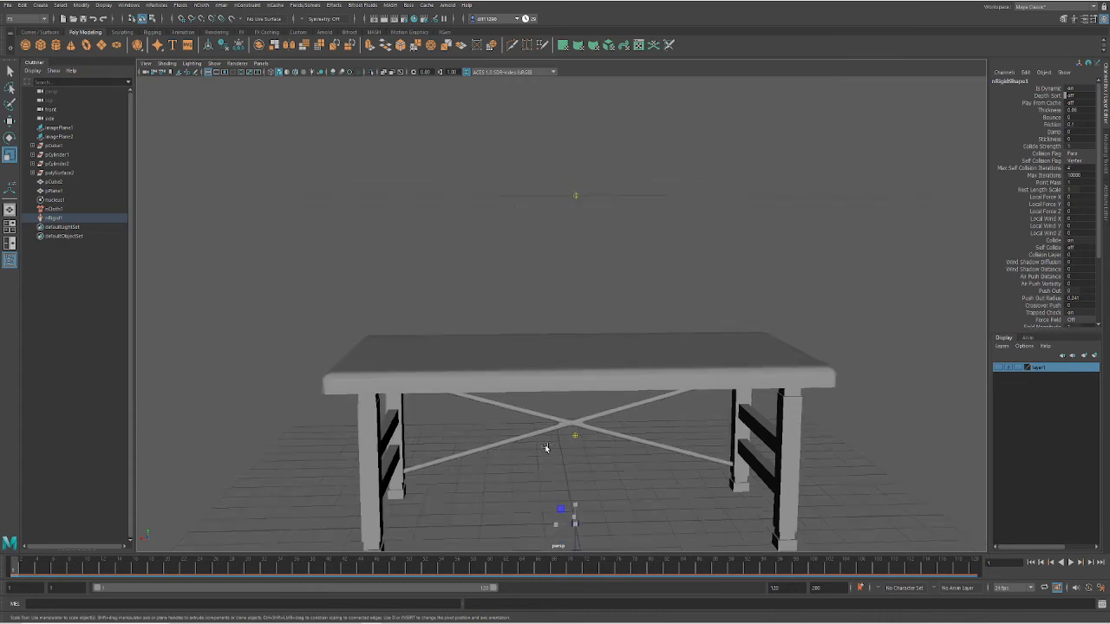
left_click_drag(545, 444, 577, 334, "alt")
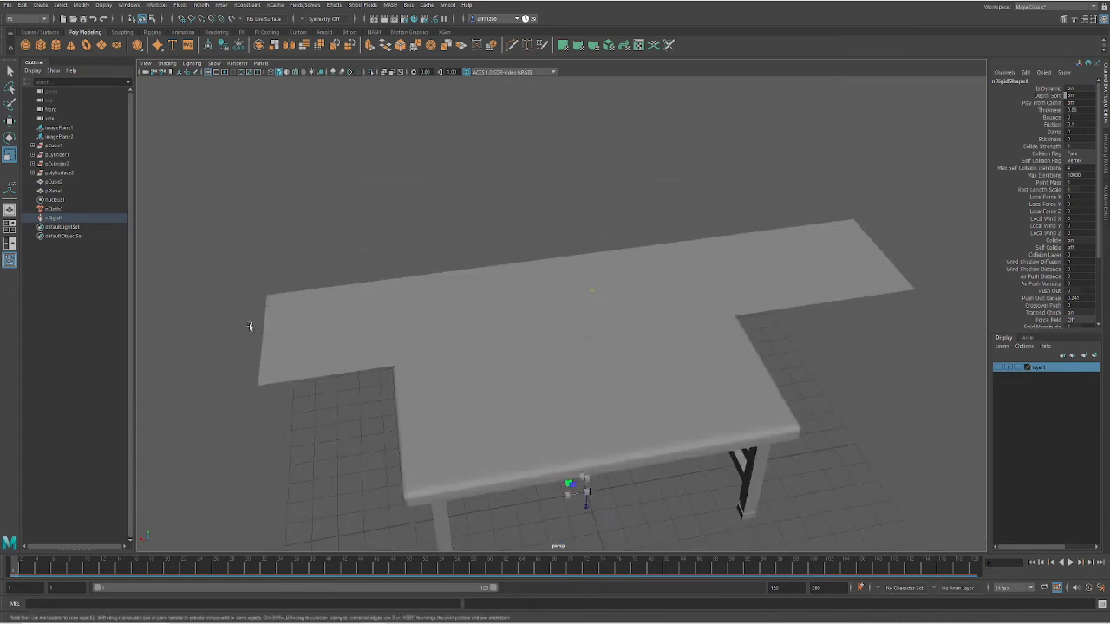
key("alt+v")
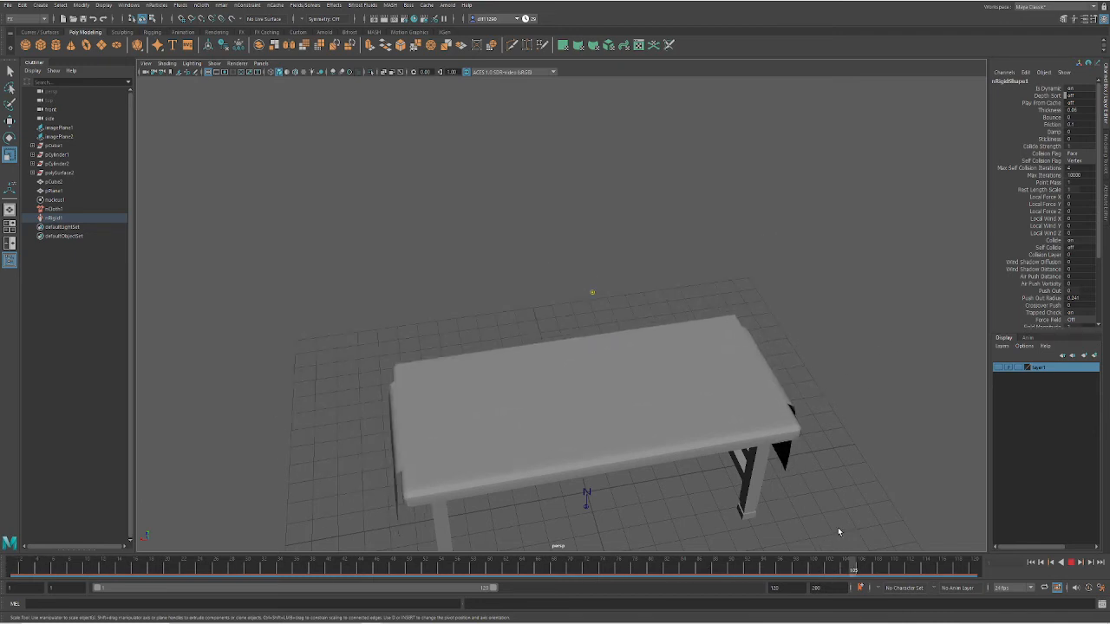
key("alt+v")
left_click_drag(927, 495, 845, 416, "alt")
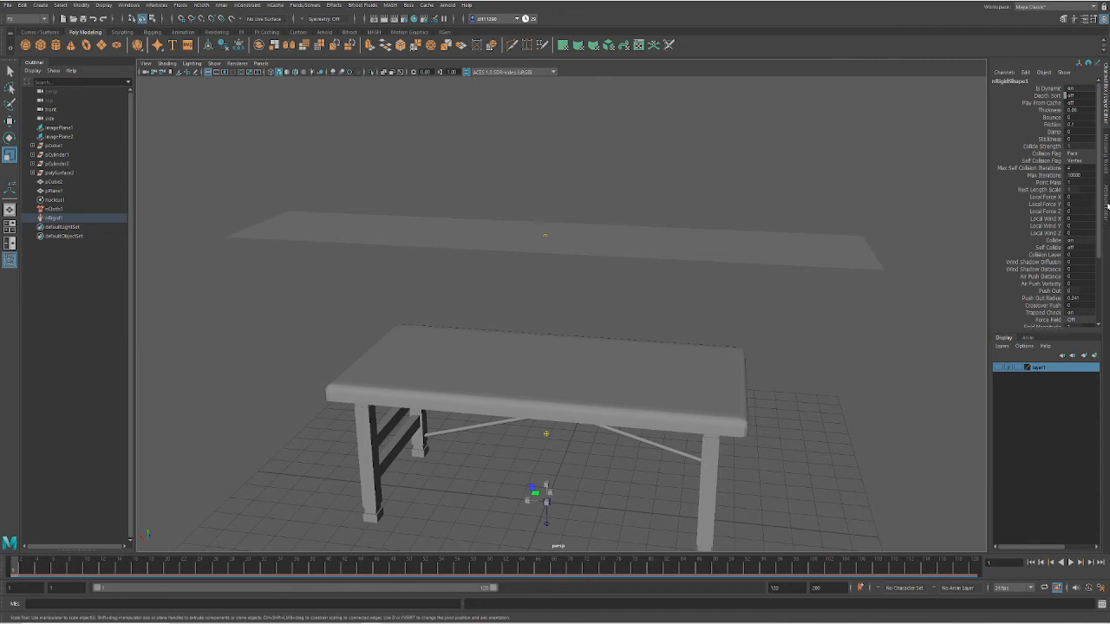
Examine the table collider's Collisions and Wind Field Generation attributes, plus the settings of its connected nucleus and time nodes
left_click(1106, 204)
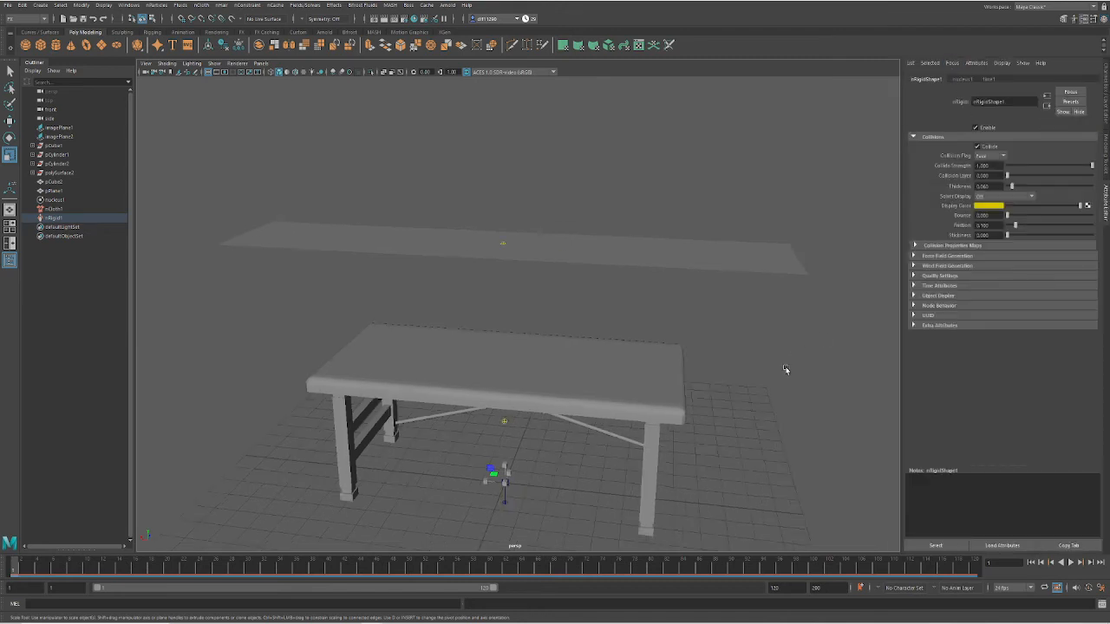
mouse_move(784, 371)
left_mouse_down("alt")
mouse_move(755, 396)
mouse_move(714, 404)
mouse_move(771, 386)
left_mouse_up("alt")
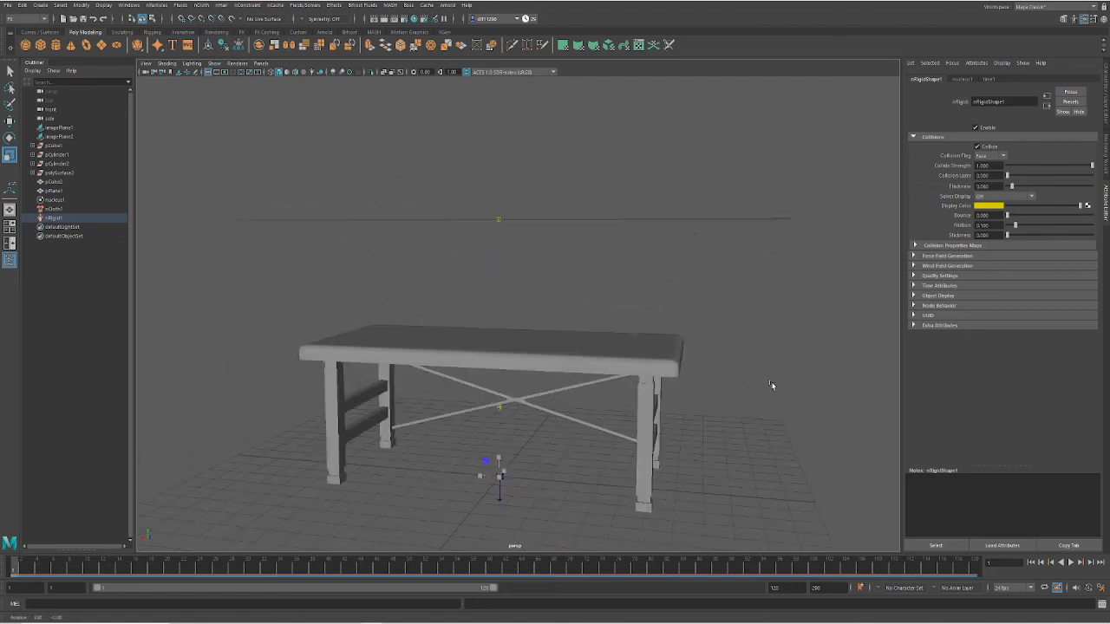
left_click(912, 267)
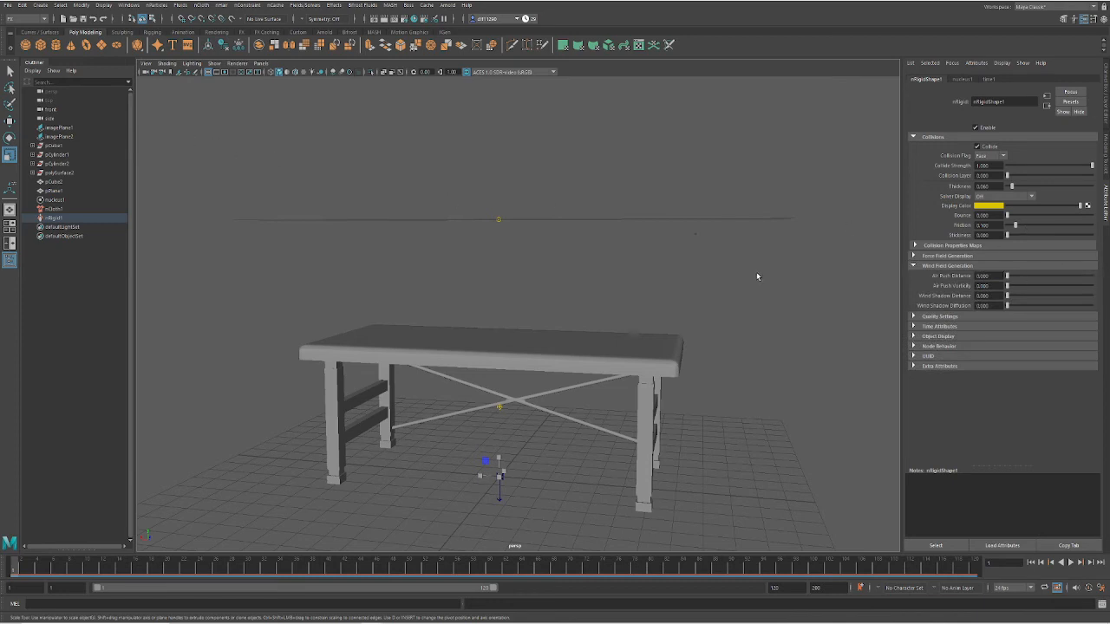
left_click_drag(503, 321, 507, 359, "alt")
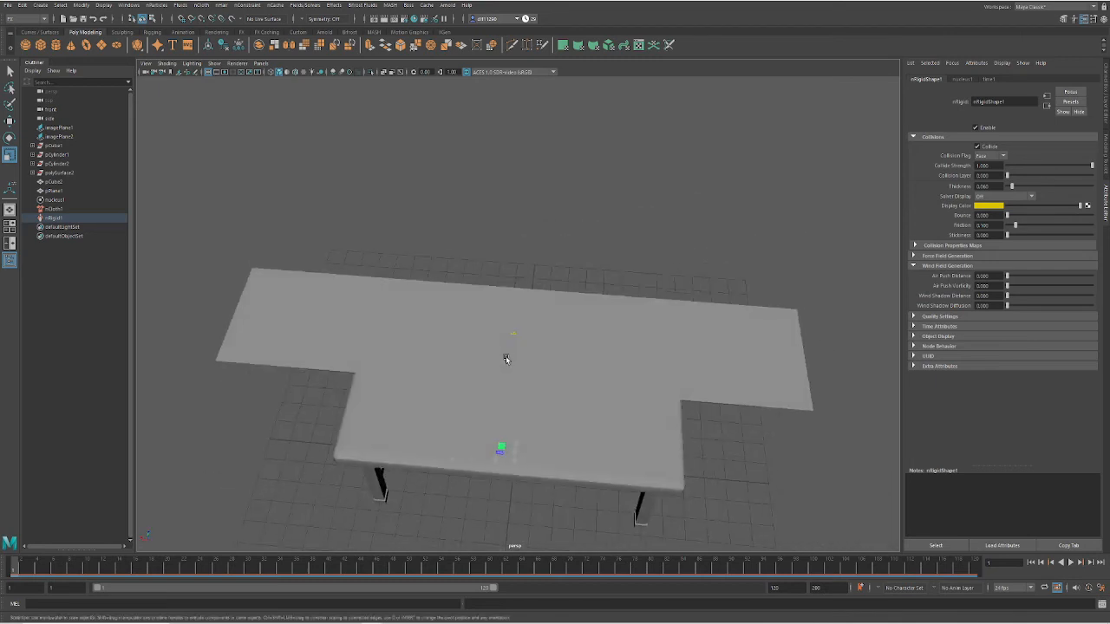
left_click(963, 79)
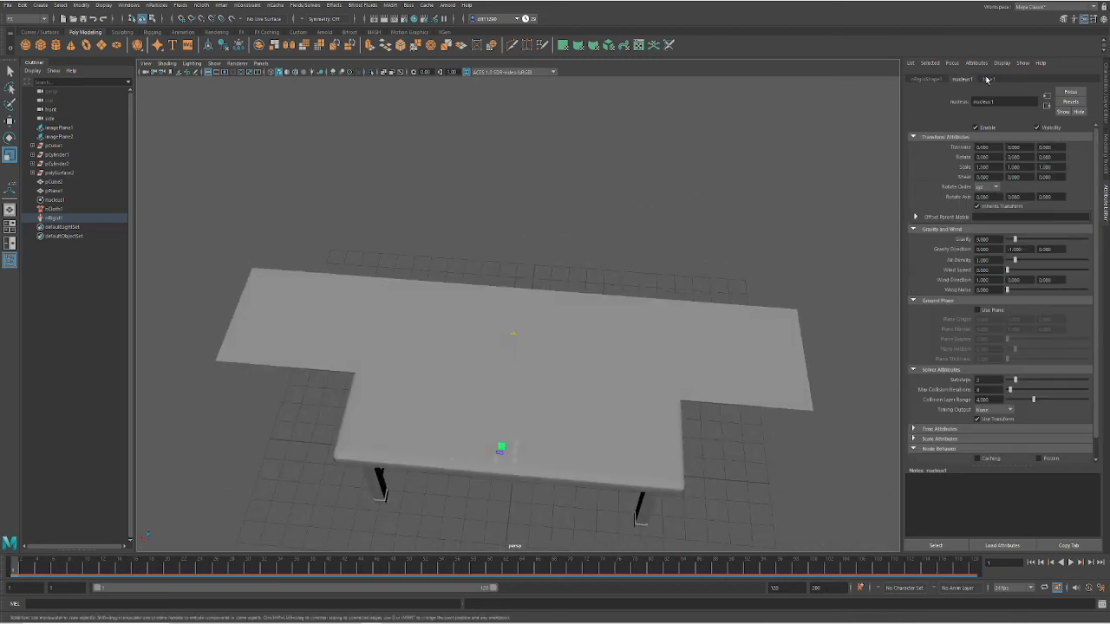
left_click(987, 79)
left_click(928, 79)
left_click_drag(879, 172, 671, 395, "alt")
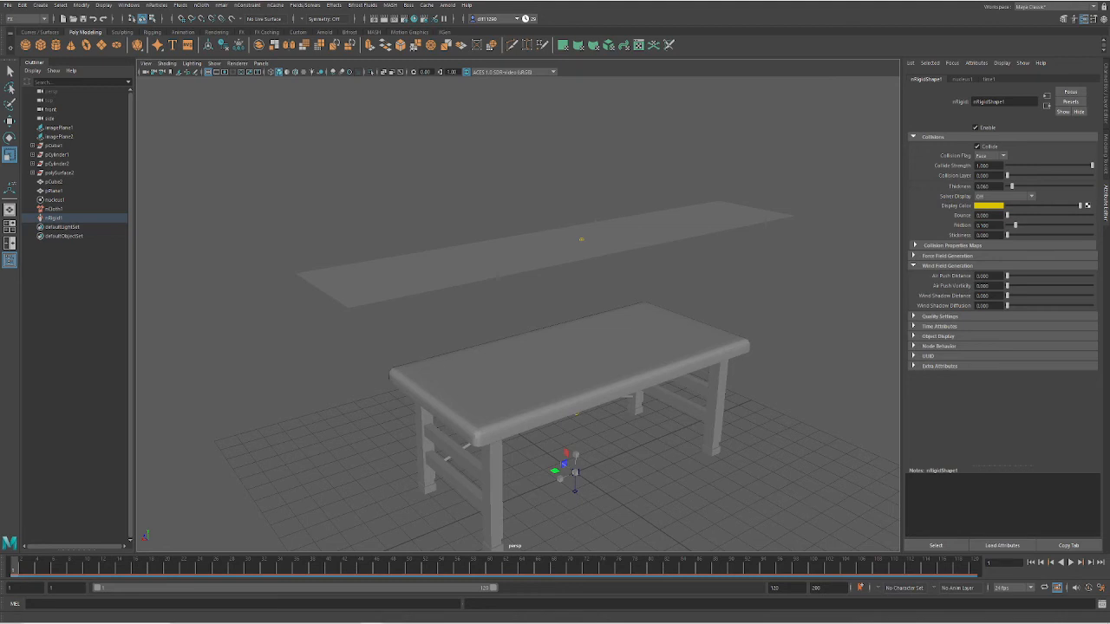
Rotate the cloth plane to a steep tilt and raise it so its lower end sits just above the tabletop
left_click_drag(17, 569, 7, 536)
key("e")
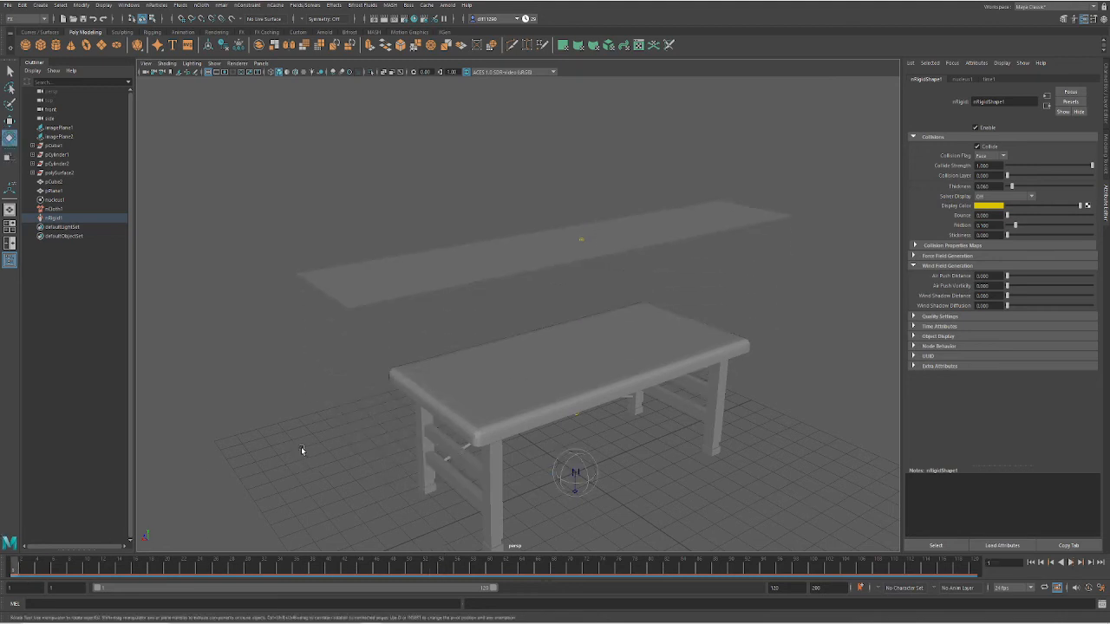
left_click(570, 240)
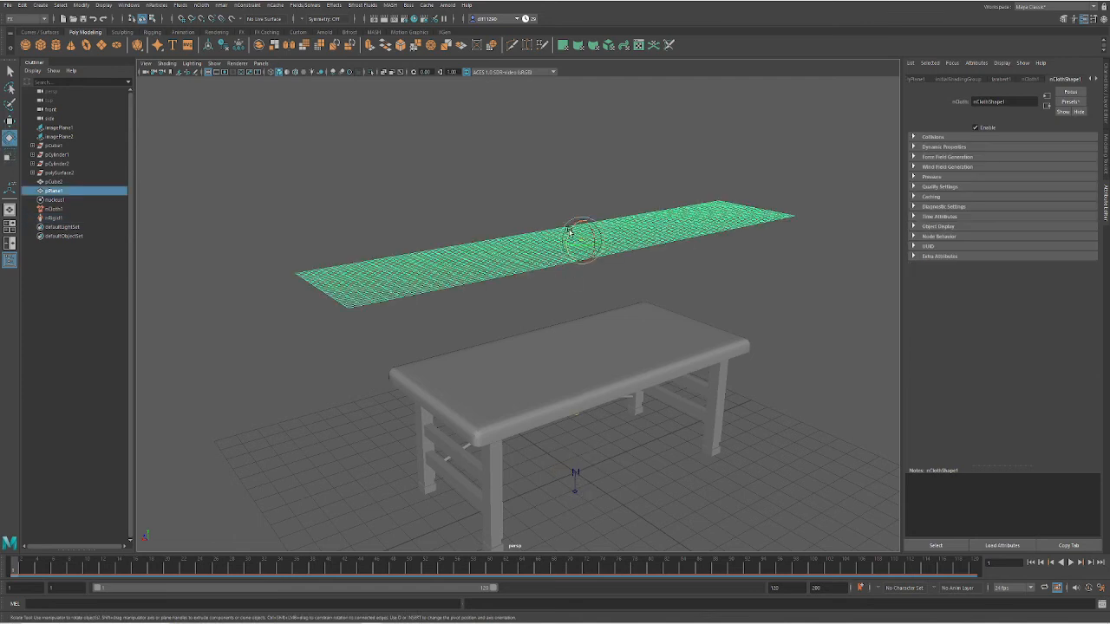
left_click_drag(574, 230, 471, 240)
key("w")
key("e")
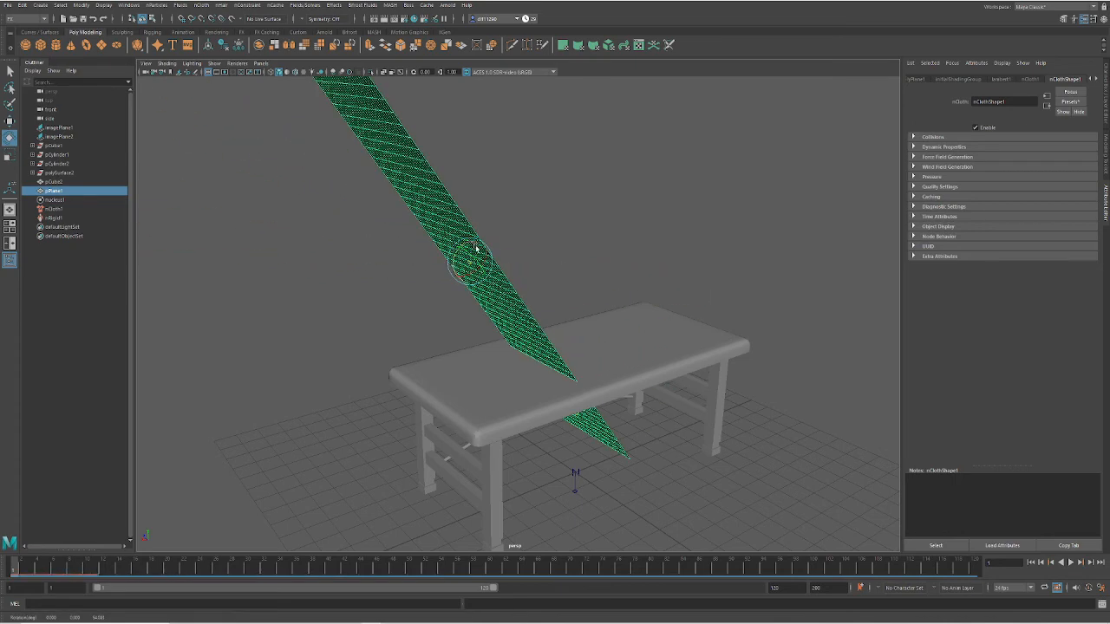
key("w")
left_click_drag(477, 189, 469, 91)
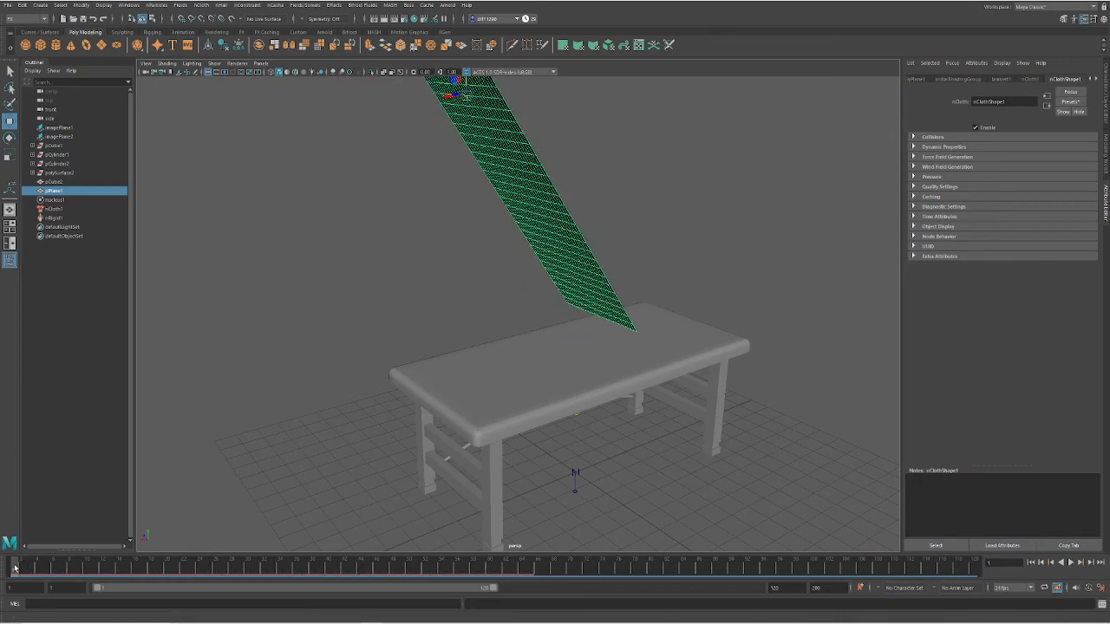
Preview the tilted cloth's fall, undo the time change, and shift the plane along X toward one end of the table
mouse_move(16, 566)
left_mouse_down()
mouse_move(216, 553)
mouse_move(530, 480)
mouse_move(644, 468)
mouse_move(691, 436)
mouse_move(610, 416)
mouse_move(594, 454)
mouse_move(713, 395)
mouse_move(681, 406)
mouse_move(703, 393)
mouse_move(650, 389)
mouse_move(633, 422)
left_mouse_up()
left_click_drag(801, 488, 487, 455, "alt")
key("ctrl+z")
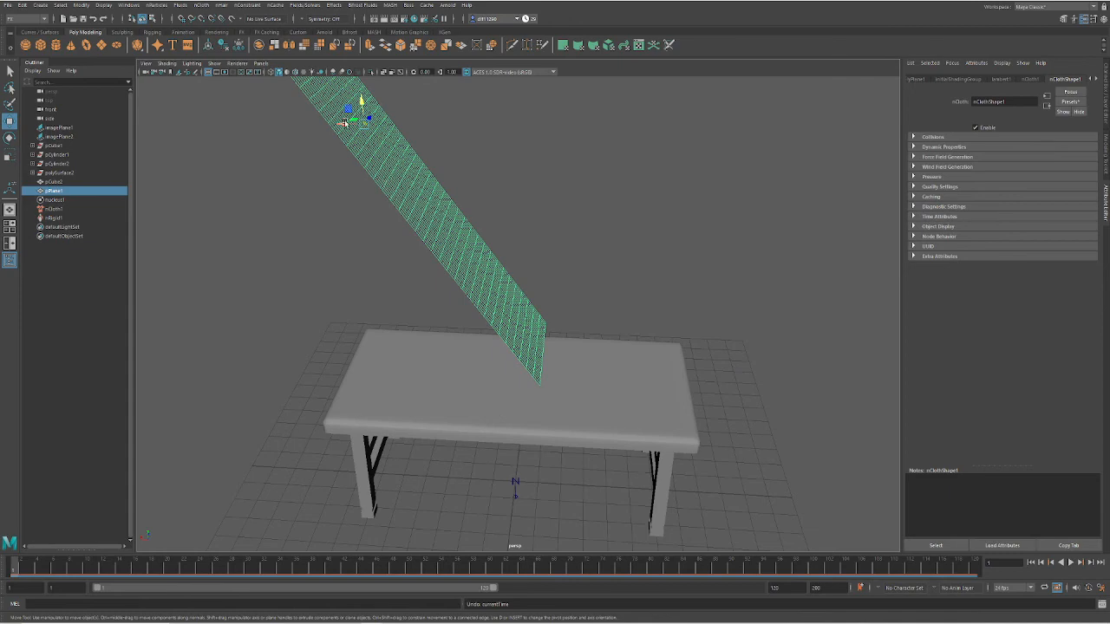
left_click_drag(347, 123, 226, 114)
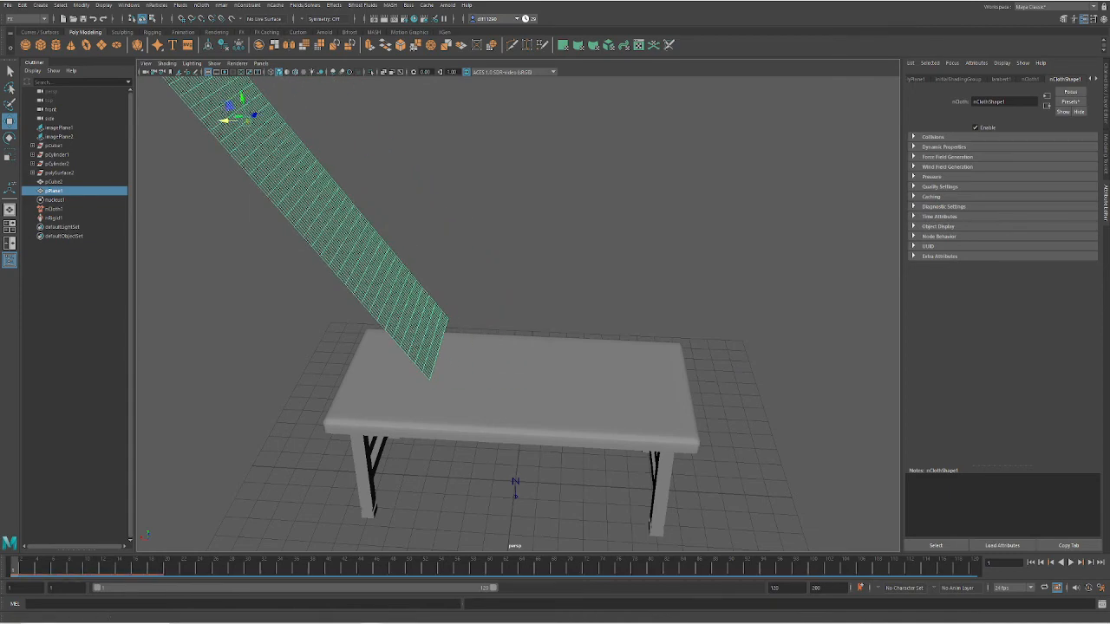
Play the simulation of the tilted cloth crumpling onto the table, and scrub back to frame 1
key("alt+v")
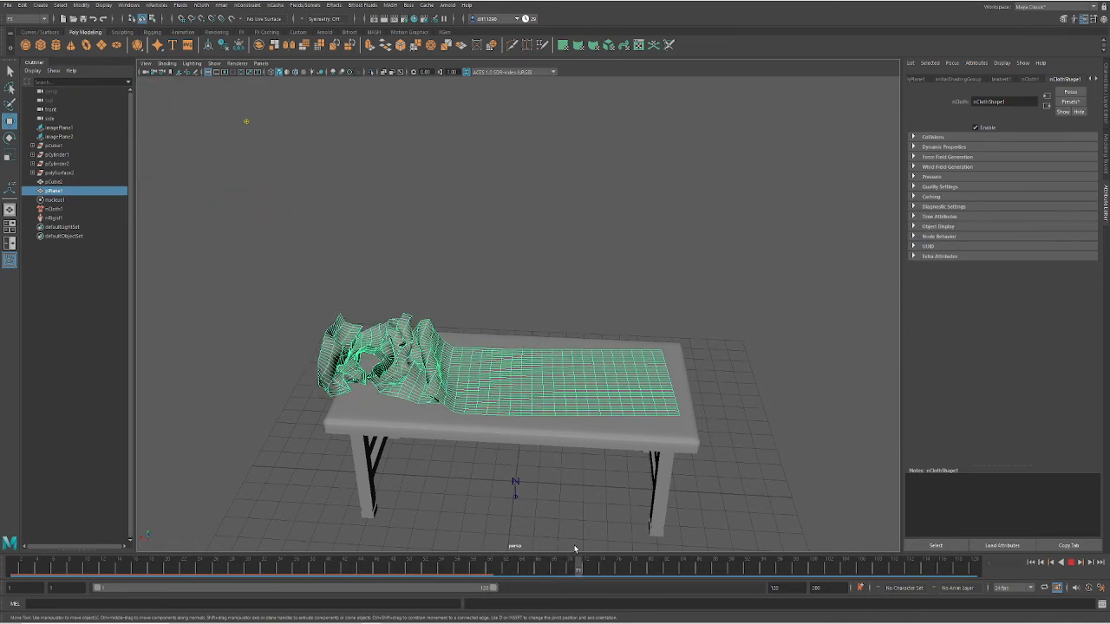
key("alt+v")
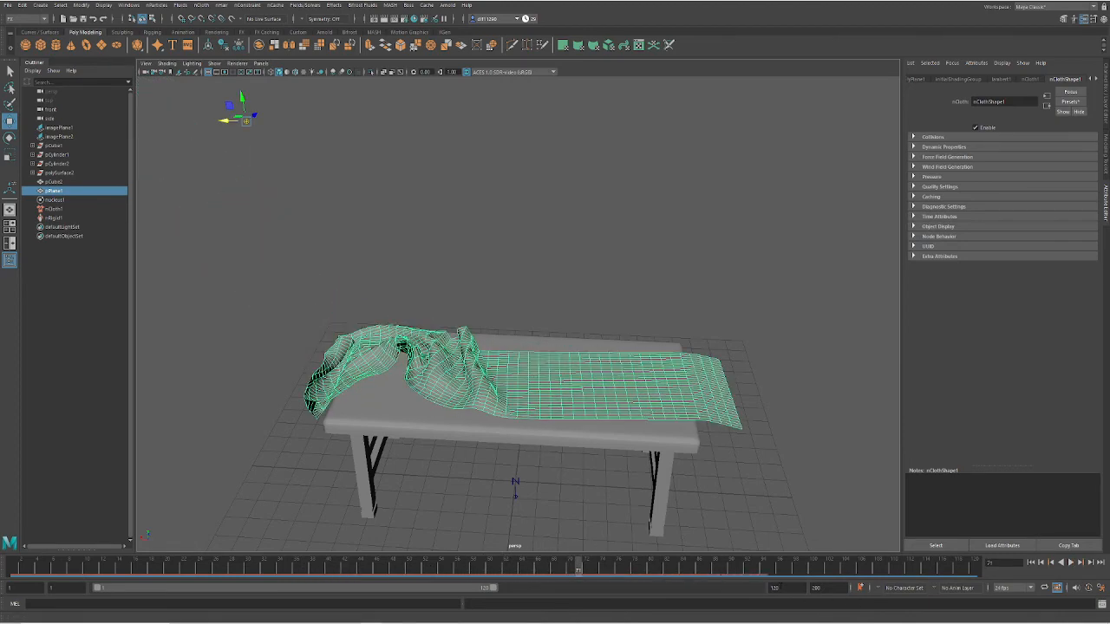
key("alt+v")
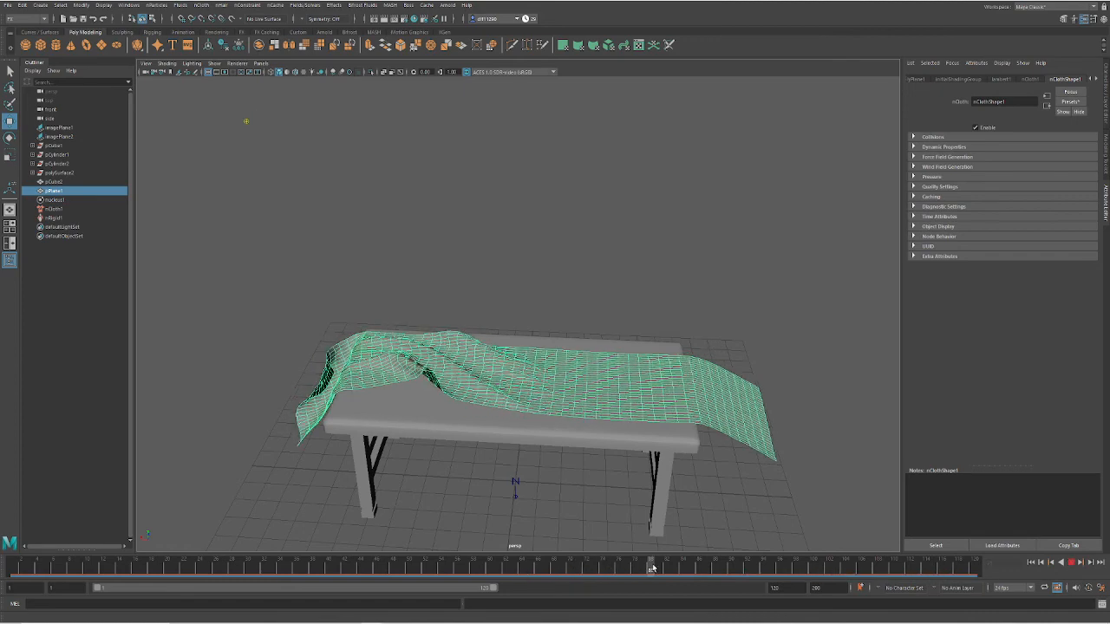
left_click_drag(652, 568, 4, 542)
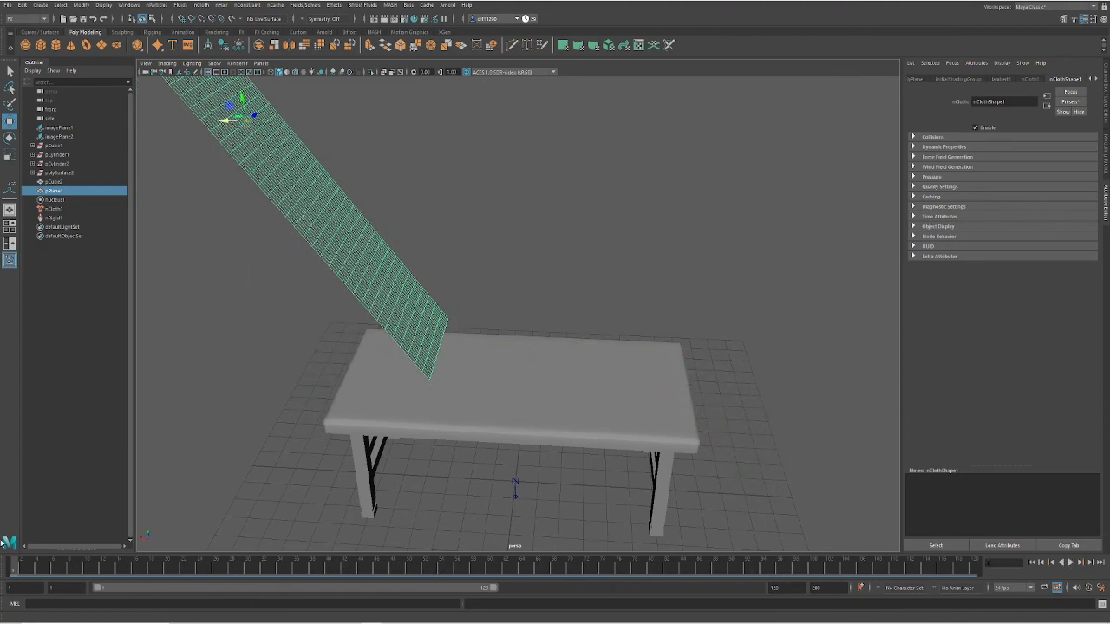
Undo the cloth plane's tilt and moves to restore its level placement above the table
key("ctrl+z")
key("ctrl+z")
key("ctrl+z")
key("ctrl+z")
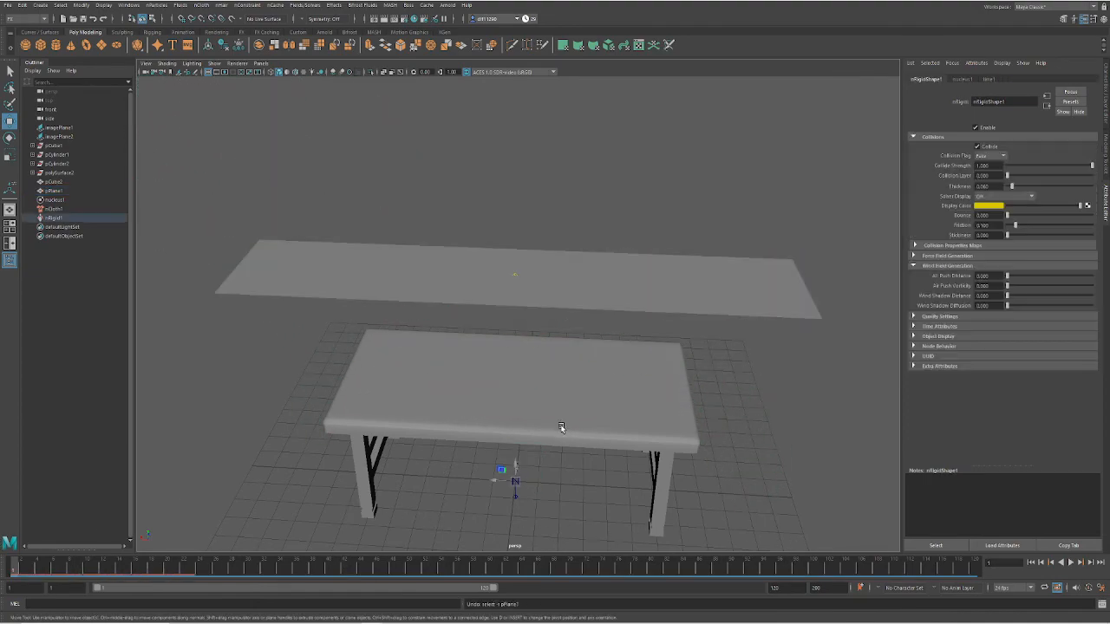
Play the simulation of the level cloth and advance it to frame 101
key("alt+v")
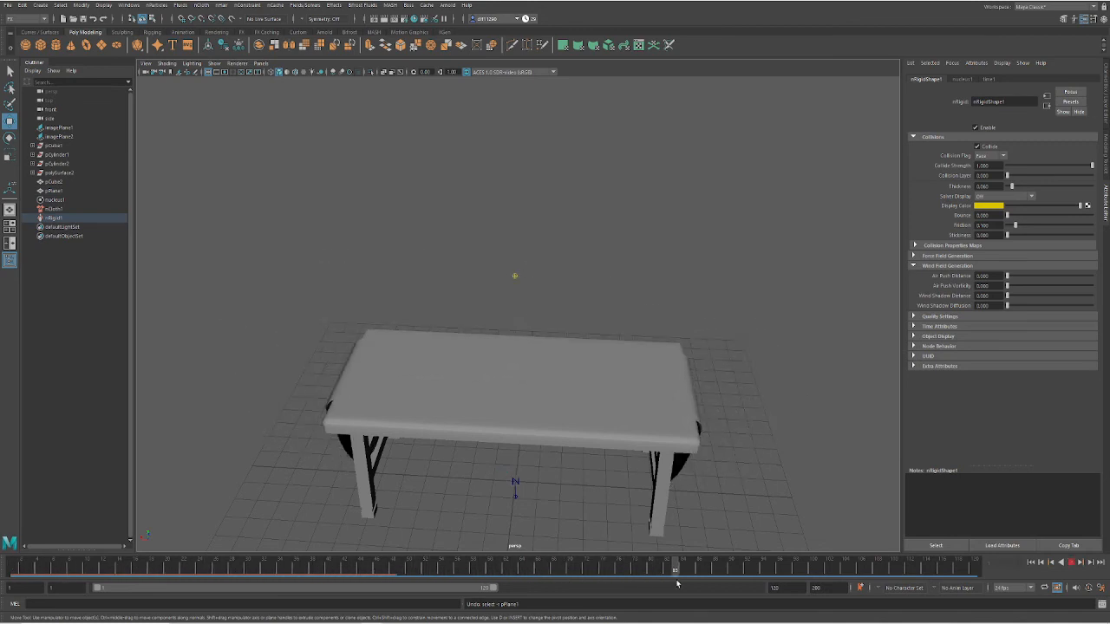
key("alt+v")
left_click_drag(675, 571, 821, 572)
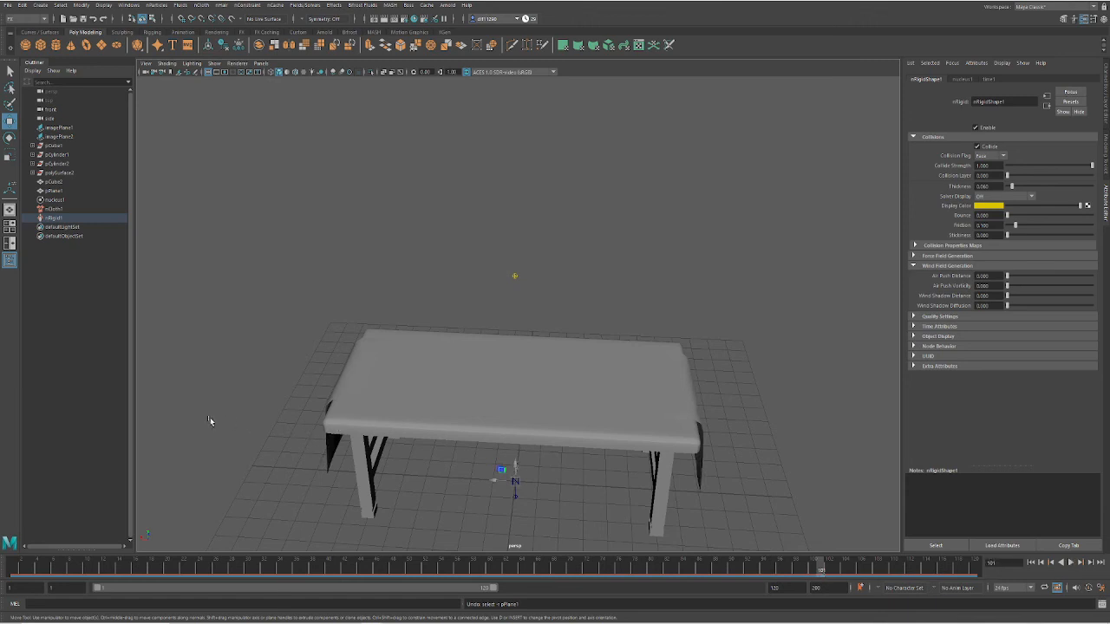
Set the playback range's end to frame 200 and run the cloth simulation to frame 151, checking the drape at both ends
left_click_drag(210, 417, 247, 410, "alt")
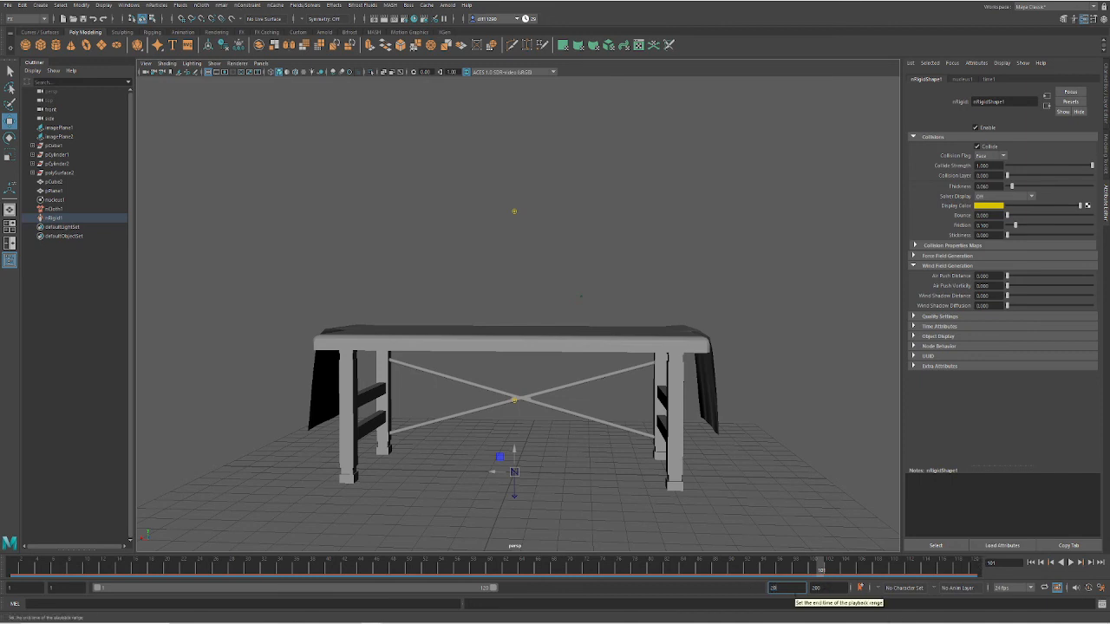
key("Return")
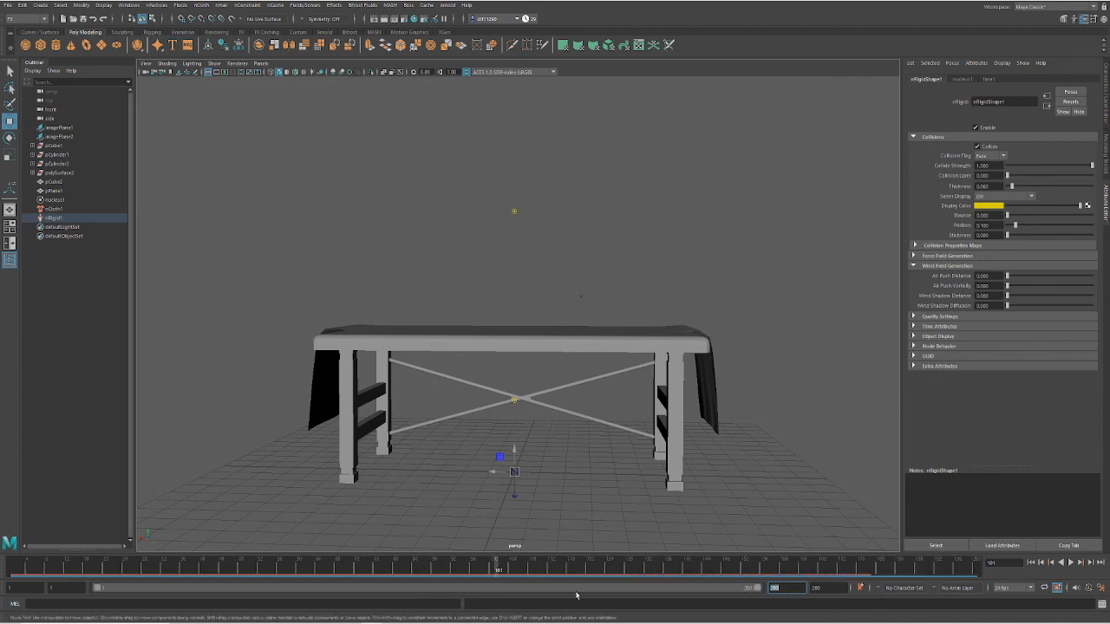
left_click_drag(495, 572, 621, 582)
key("alt+v")
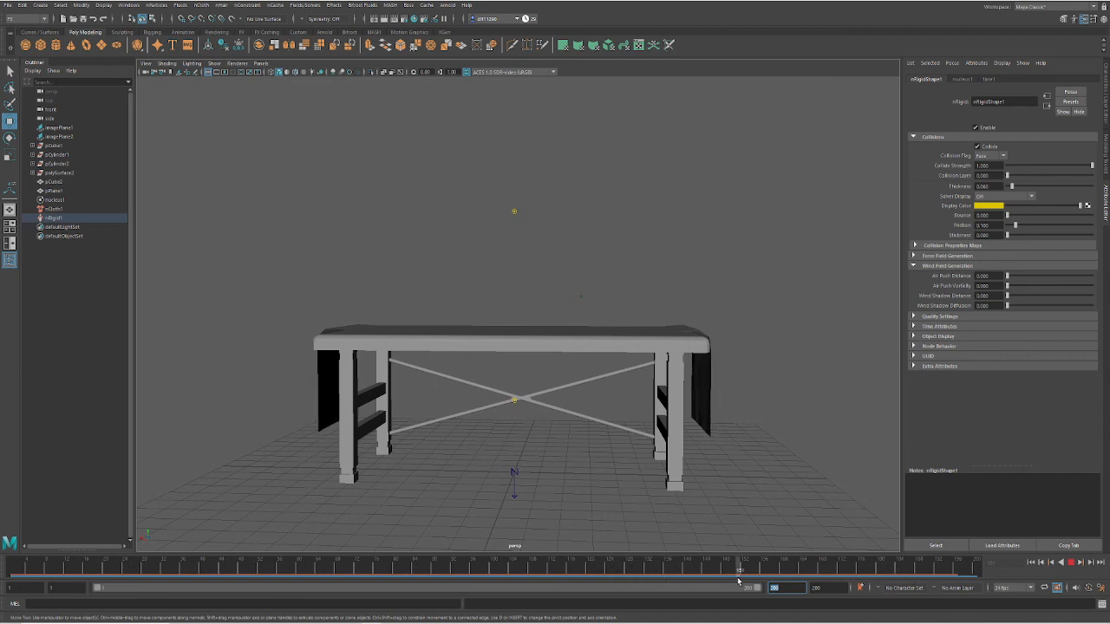
mouse_move(742, 430)
left_mouse_down("alt")
mouse_move(734, 419)
mouse_move(656, 426)
mouse_move(761, 431)
mouse_move(727, 424)
left_mouse_up("alt")
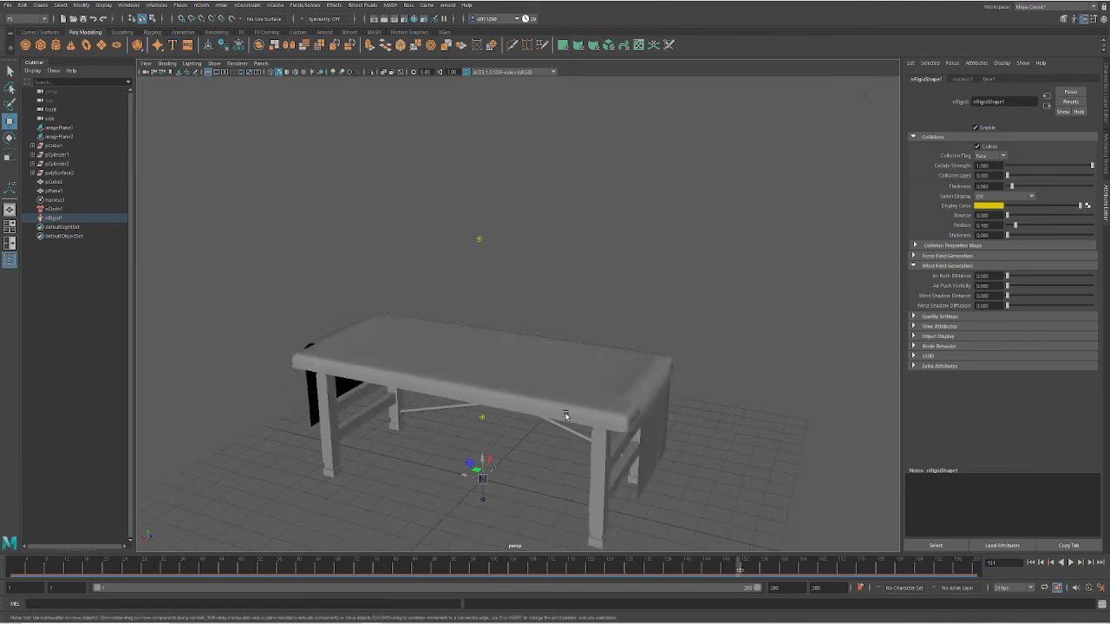
left_click_drag(652, 462, 414, 391, "alt")
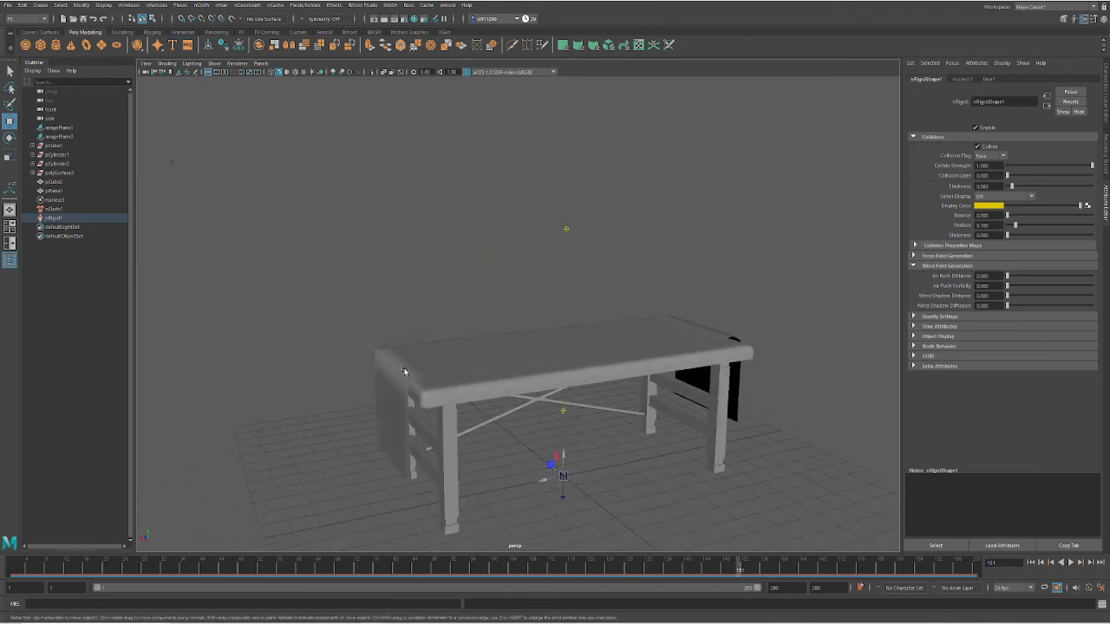
Return the timeline to frame 1, replay the cloth simulation and stop it at frame 144 with the runner draped
left_click(403, 371)
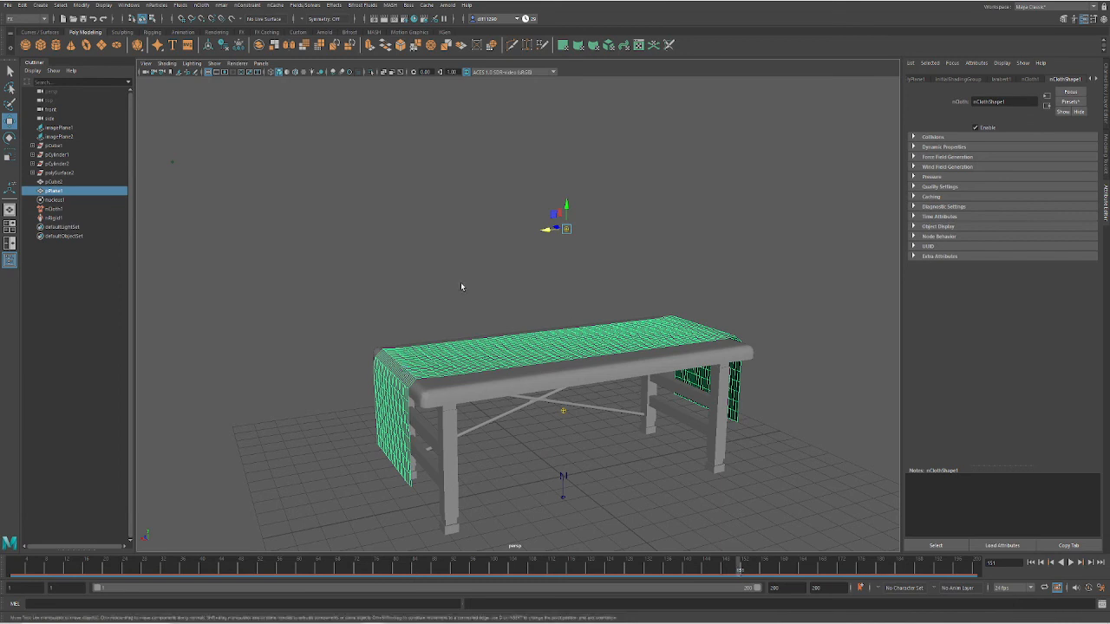
left_click(10, 570)
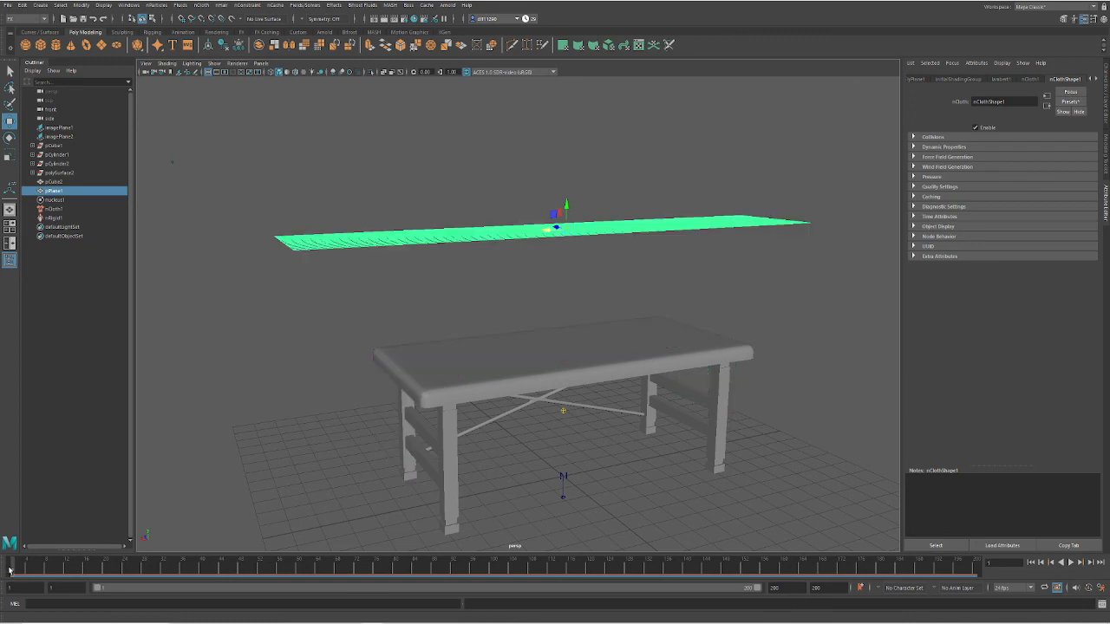
key("alt+v")
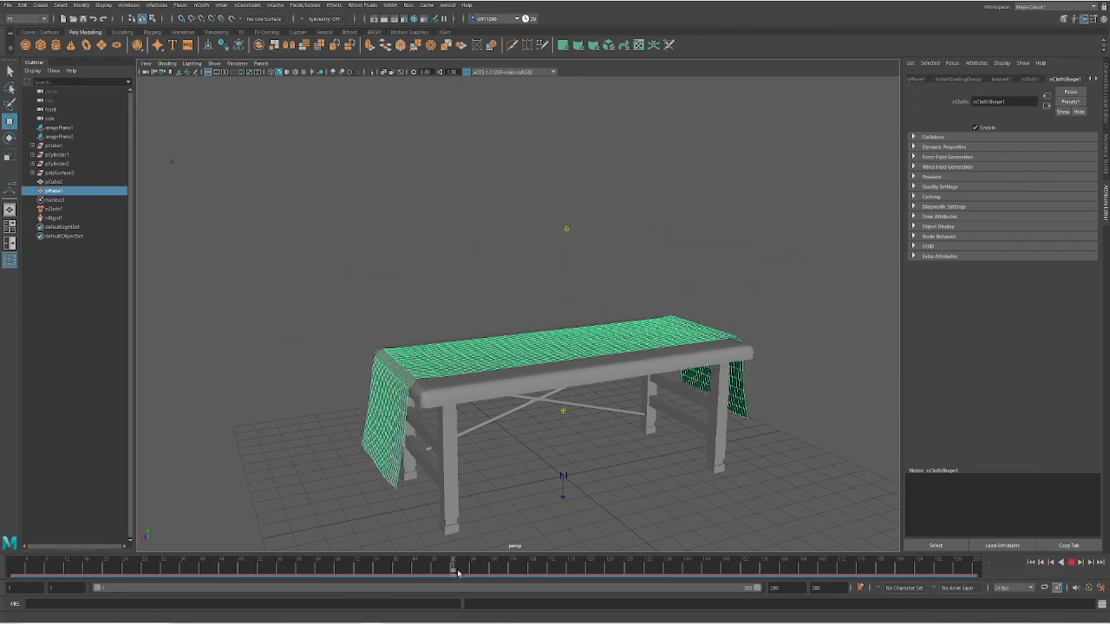
key("alt+v")
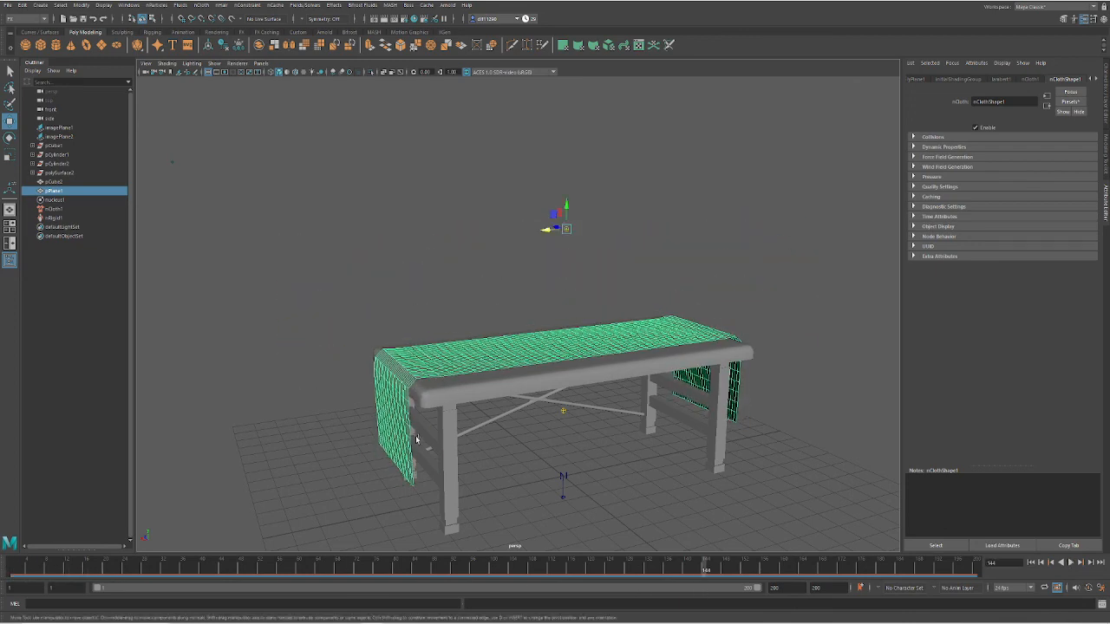
Duplicate the draped cloth at frame 144 as a static copy of its settled shape, and clear the selection
left_click_drag(417, 438, 460, 448, "alt")
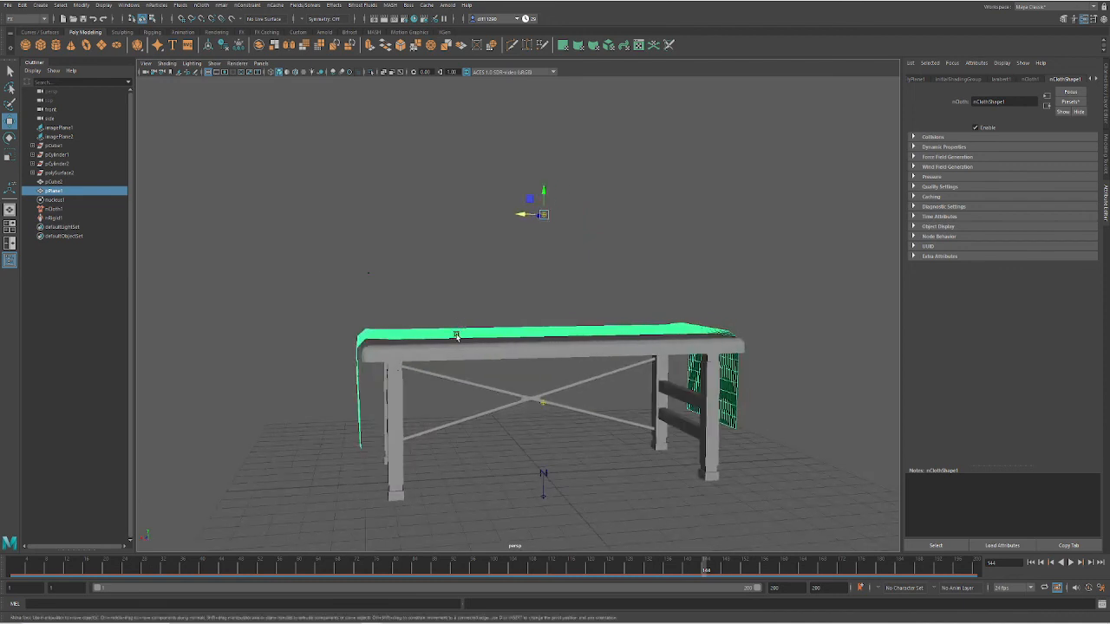
key("ctrl+d")
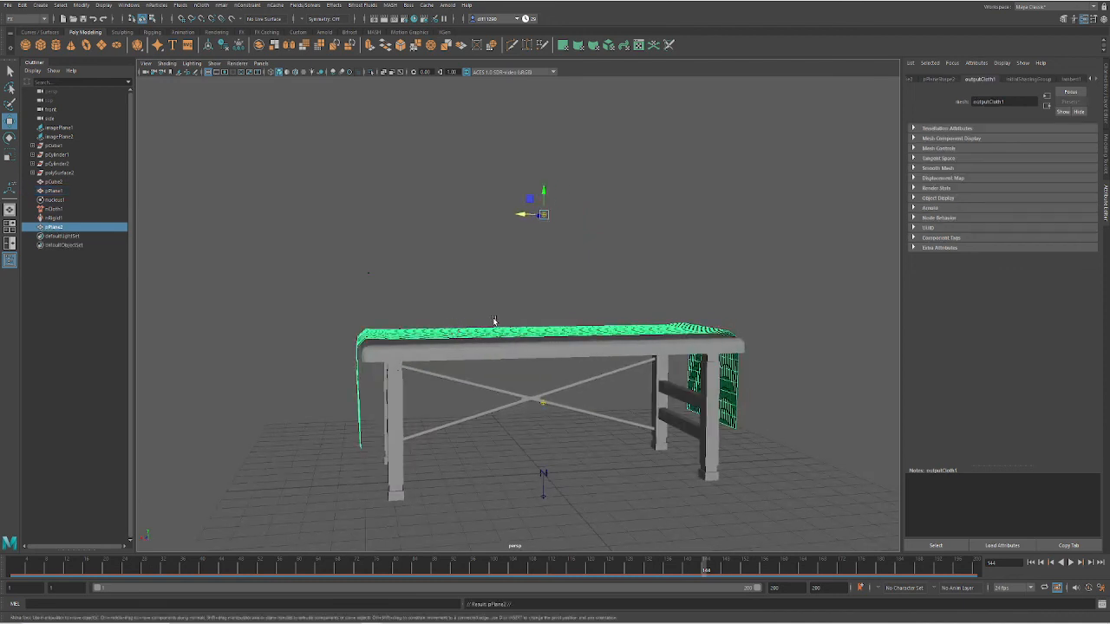
left_click_drag(662, 260, 595, 223)
left_click(55, 209)
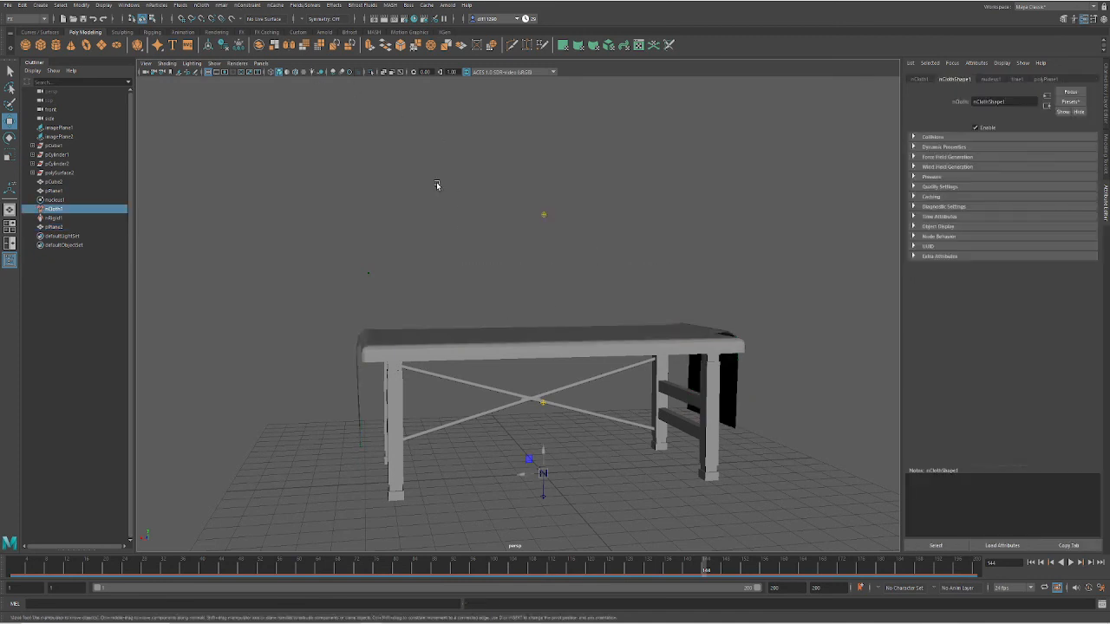
left_click(564, 502)
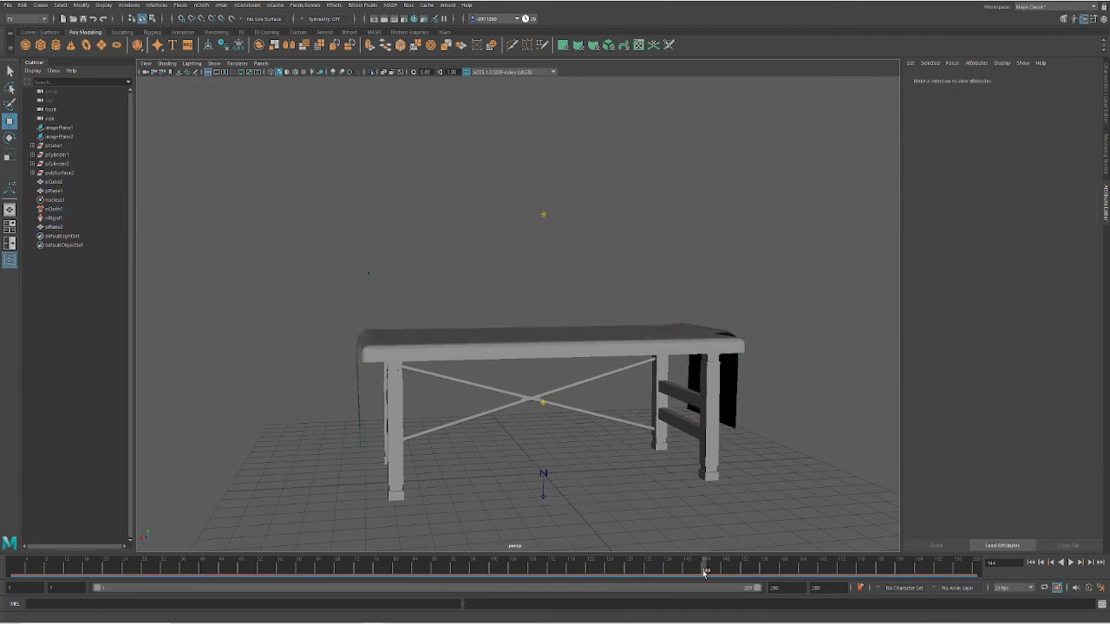
Scrub back to frame 1 and delete the original simulated cloth plane above the table and the table's nRigid collider
left_click_drag(703, 573, 0, 523)
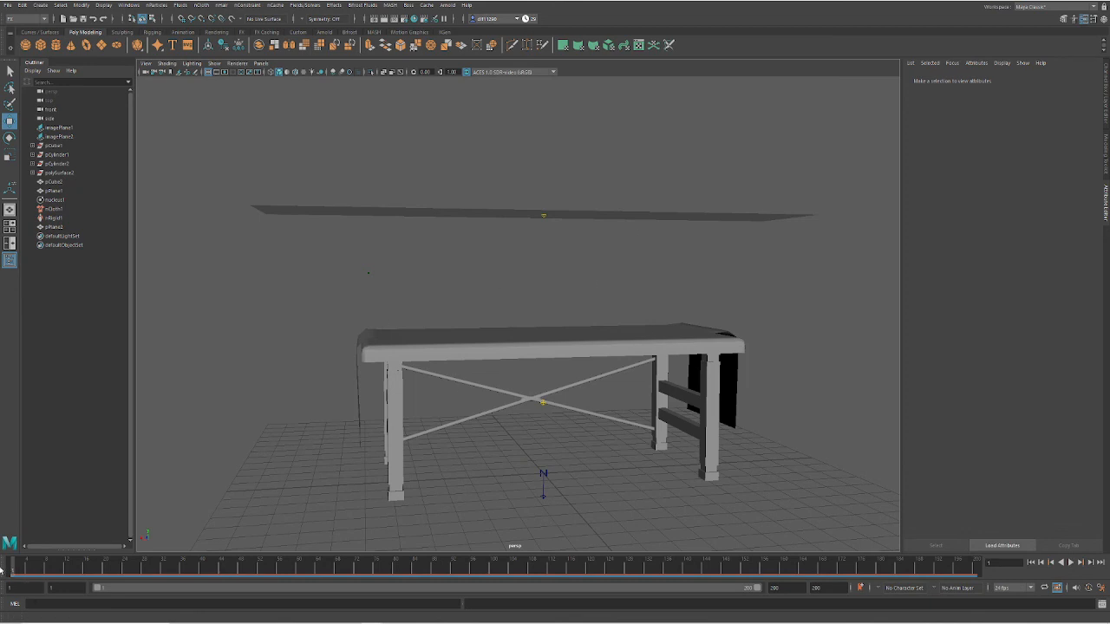
left_click_drag(394, 304, 443, 283, "alt")
left_click_drag(684, 284, 448, 168)
left_click(525, 224)
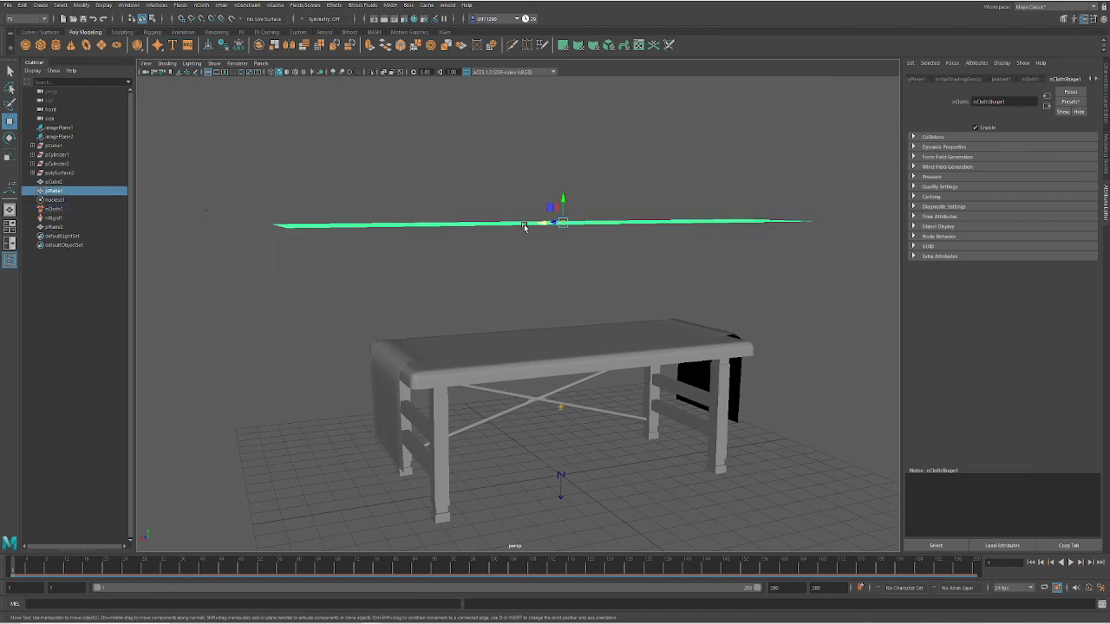
key("Delete")
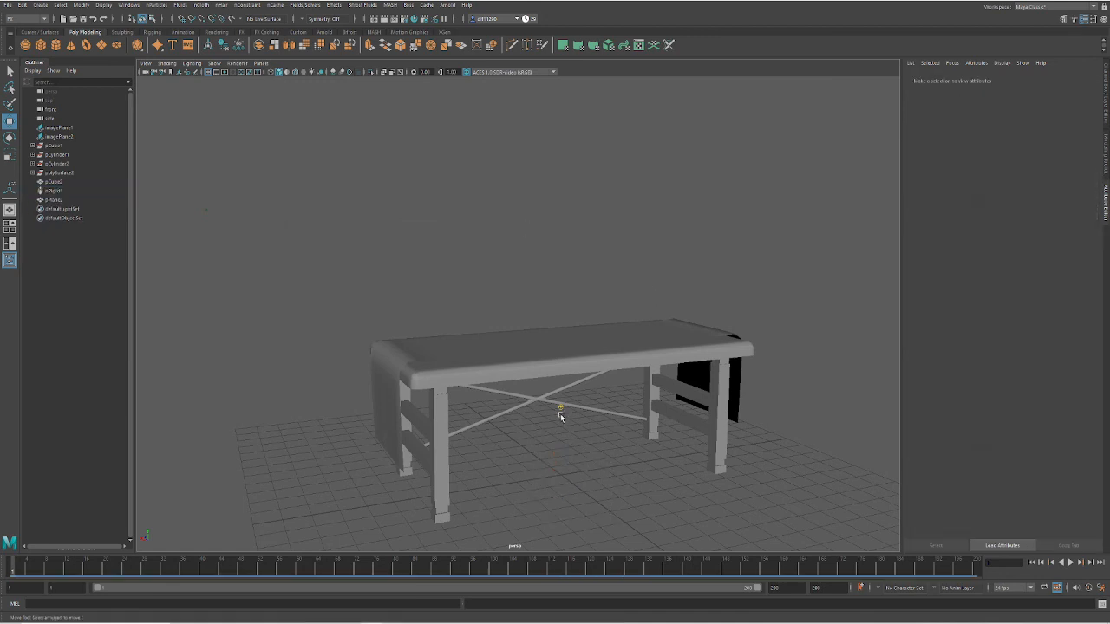
left_click(562, 413)
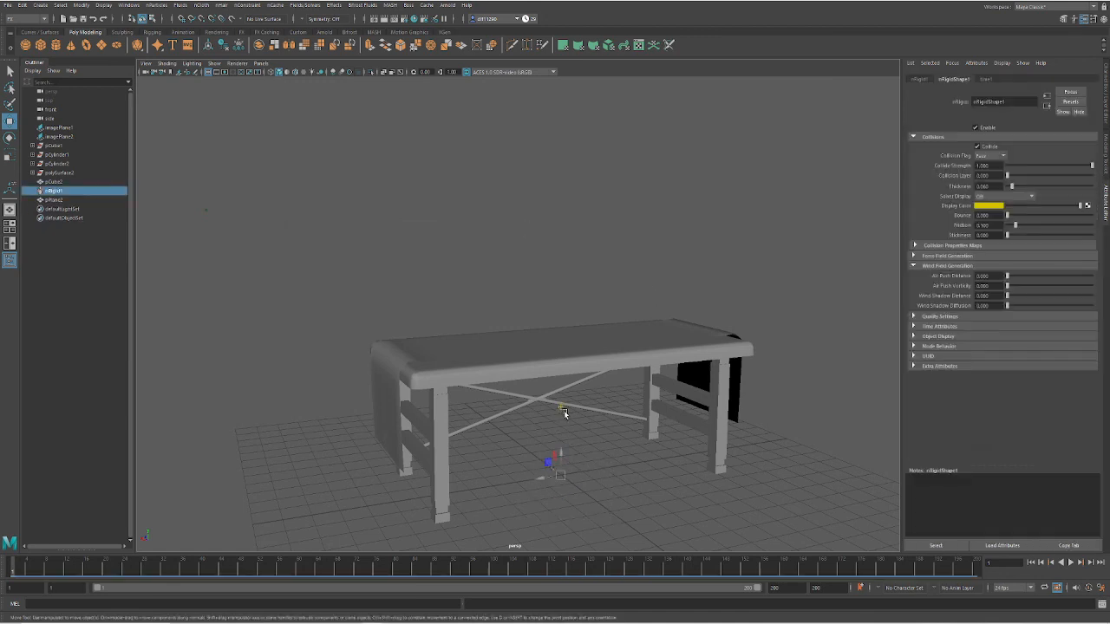
key("Delete")
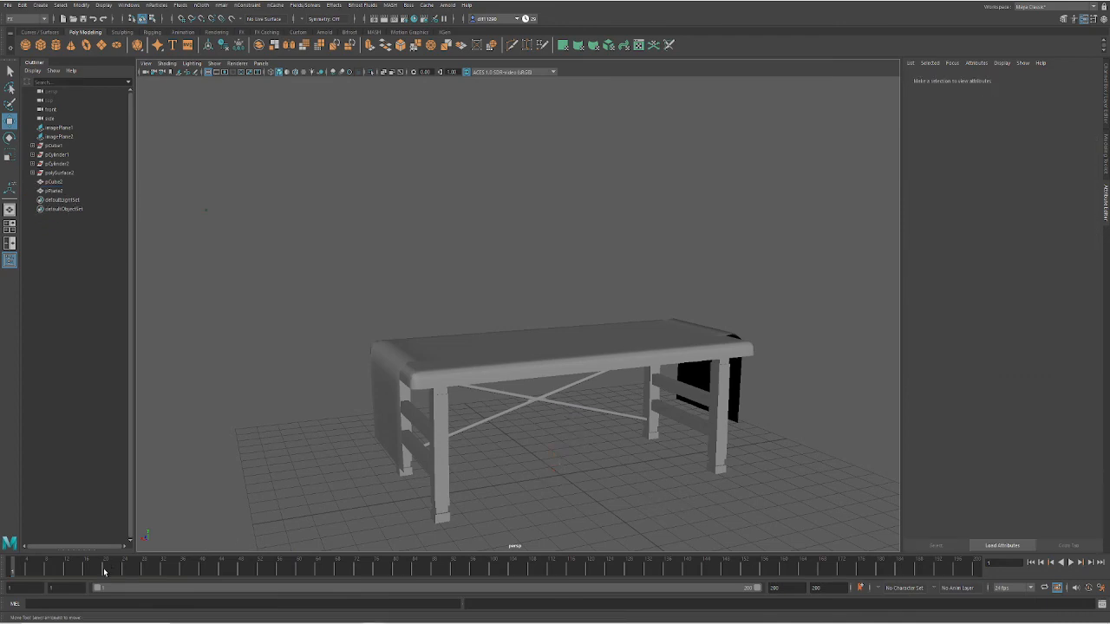
Delete the construction history of the draped runner copy and freeze its transformations
left_click(545, 349)
left_click_drag(545, 348, 526, 390, "alt")
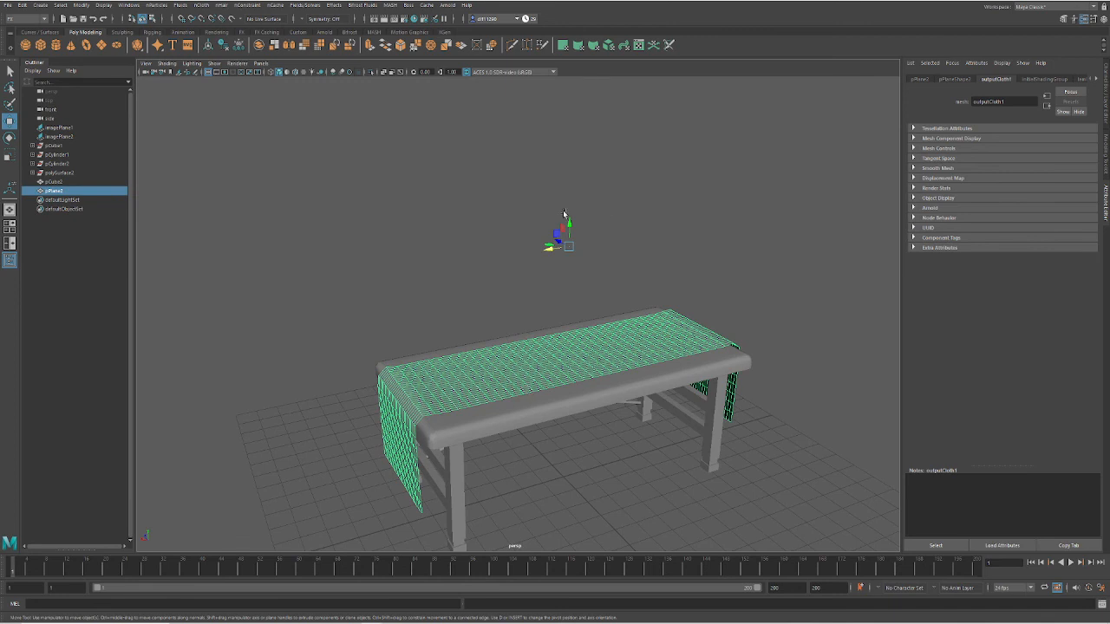
left_click(21, 6)
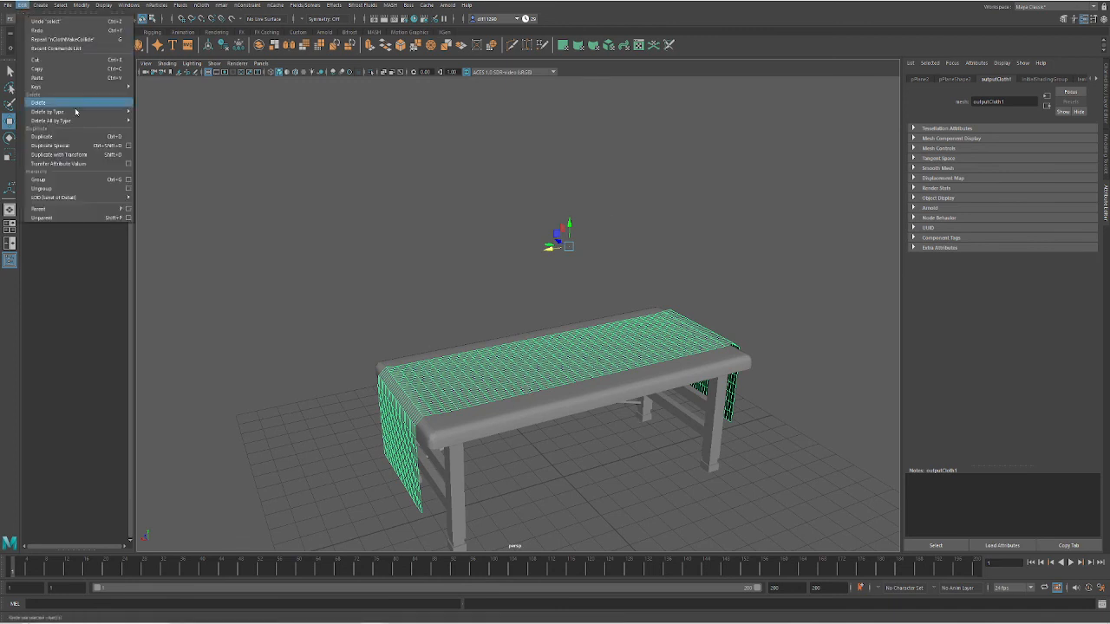
mouse_move(77, 115)
left_click(156, 111)
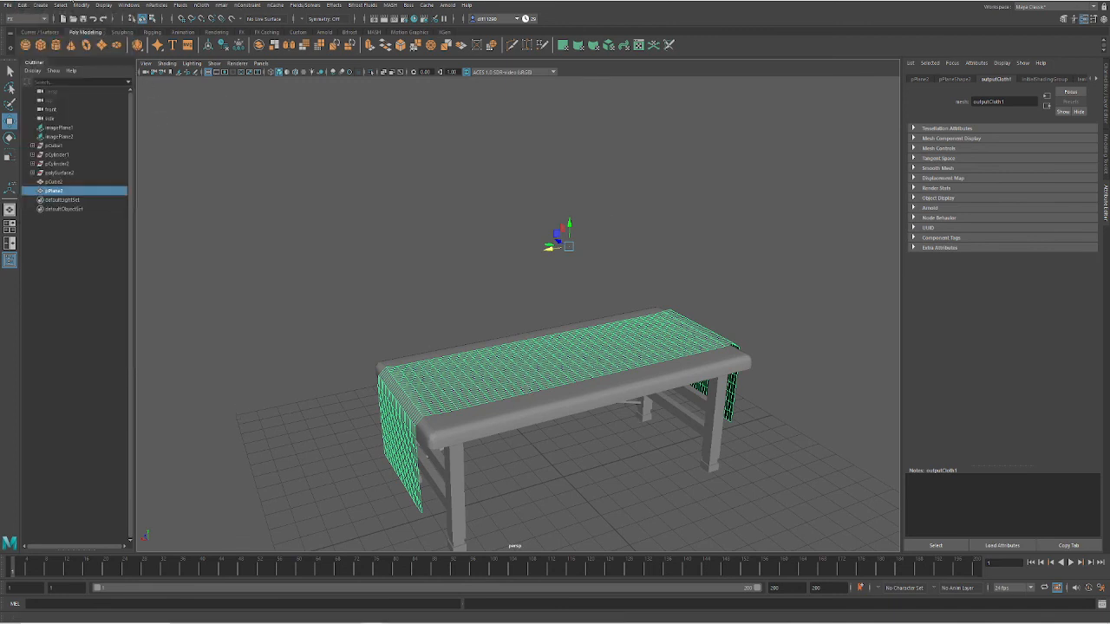
left_click(81, 5)
left_click(117, 47)
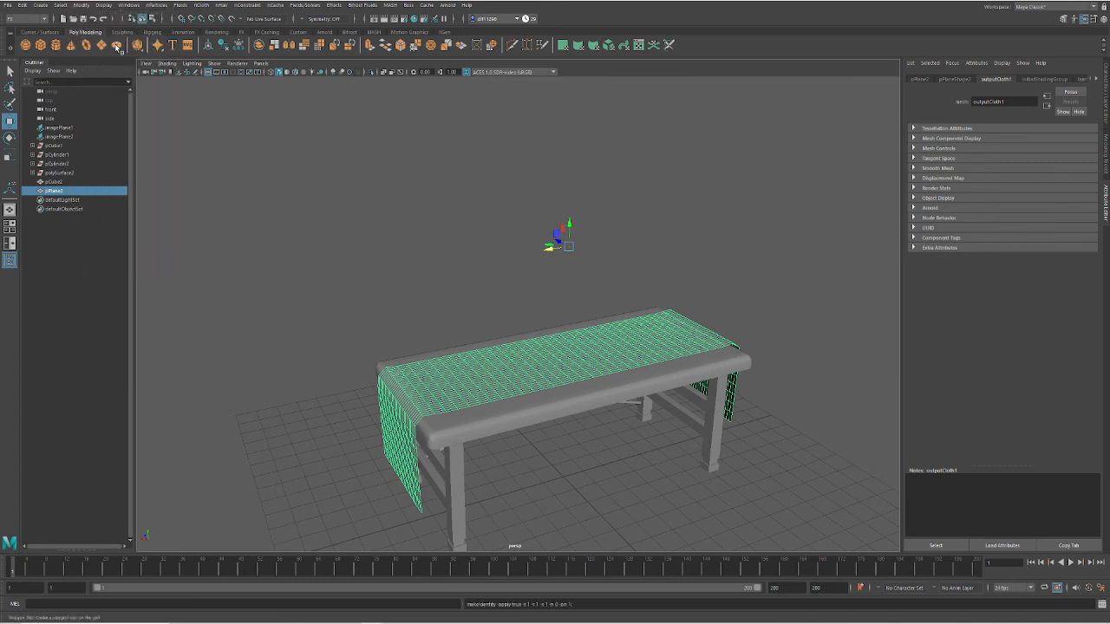
Center the draped runner's pivot on its own geometry, undoing the trial move
left_click(569, 228)
mouse_move(569, 227)
left_mouse_down()
mouse_move(568, 193)
mouse_move(565, 224)
left_mouse_up()
left_click(84, 6)
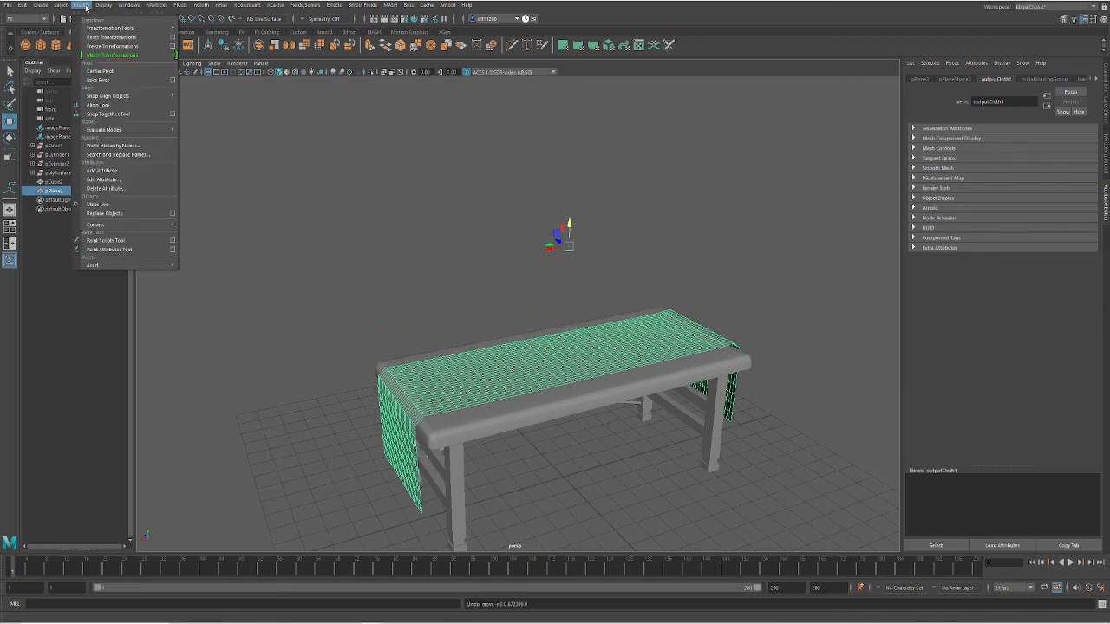
left_click(100, 70)
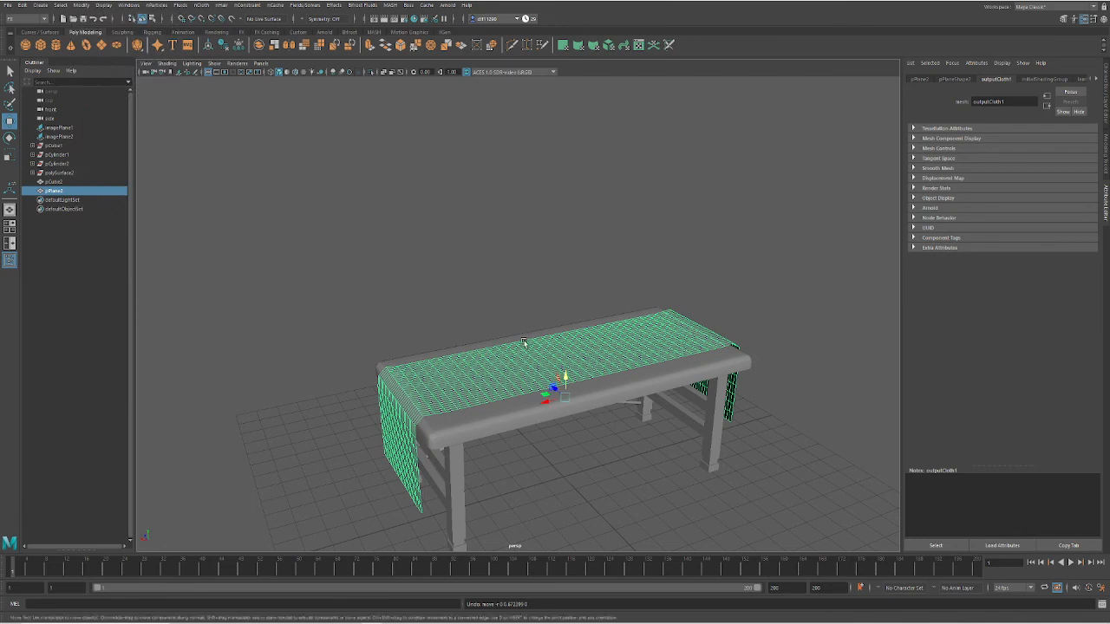
left_click_drag(526, 344, 694, 425, "alt")
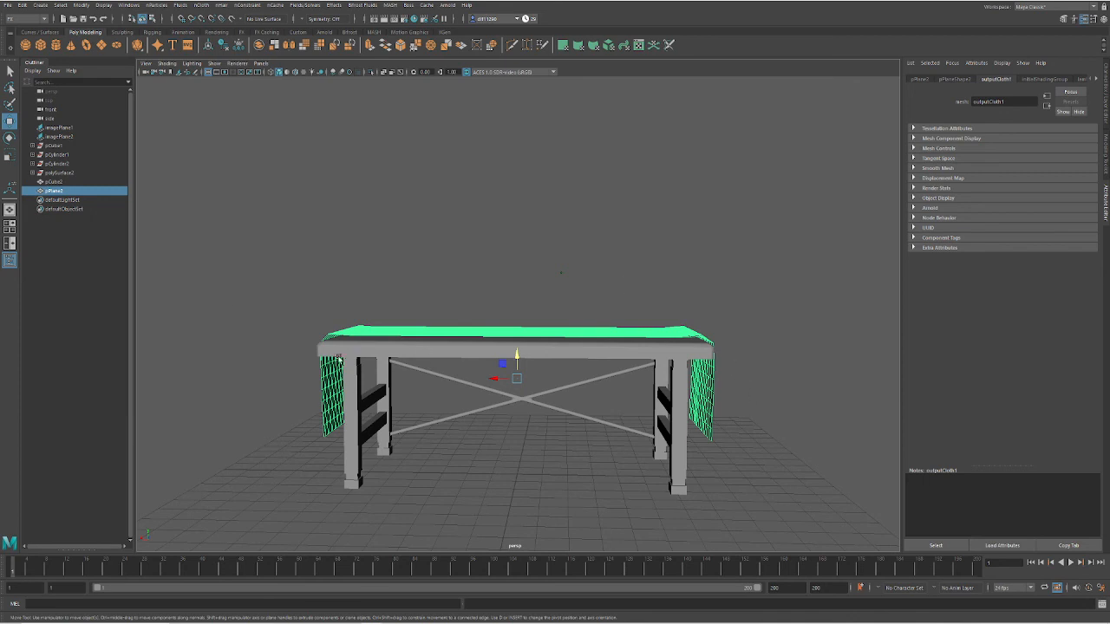
left_click(426, 458)
left_click_drag(425, 458, 477, 466, "alt")
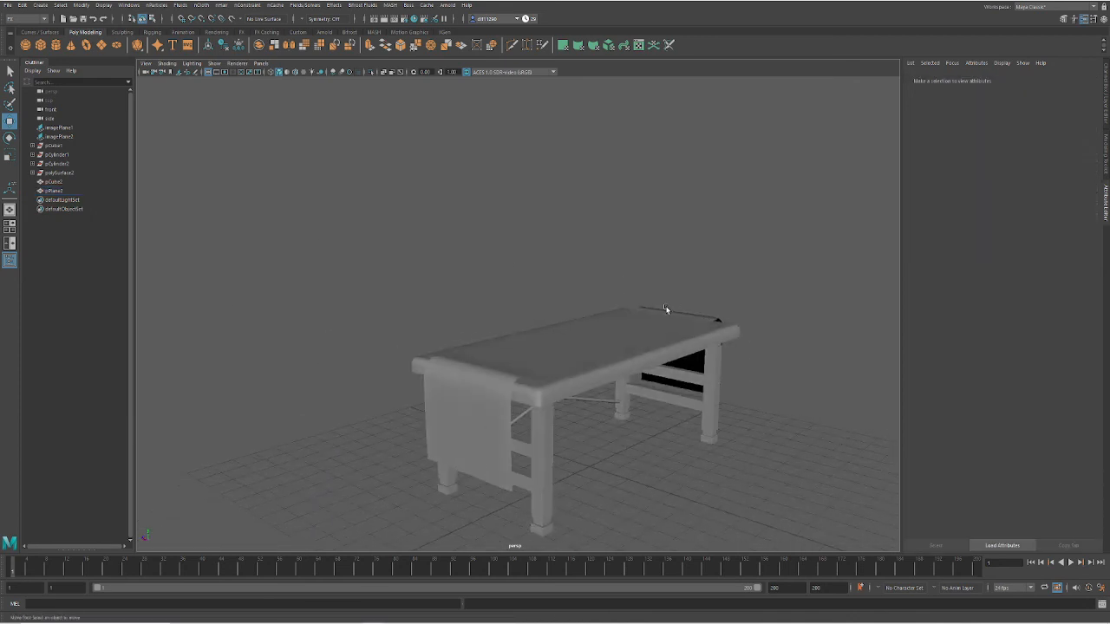
left_click(448, 615)
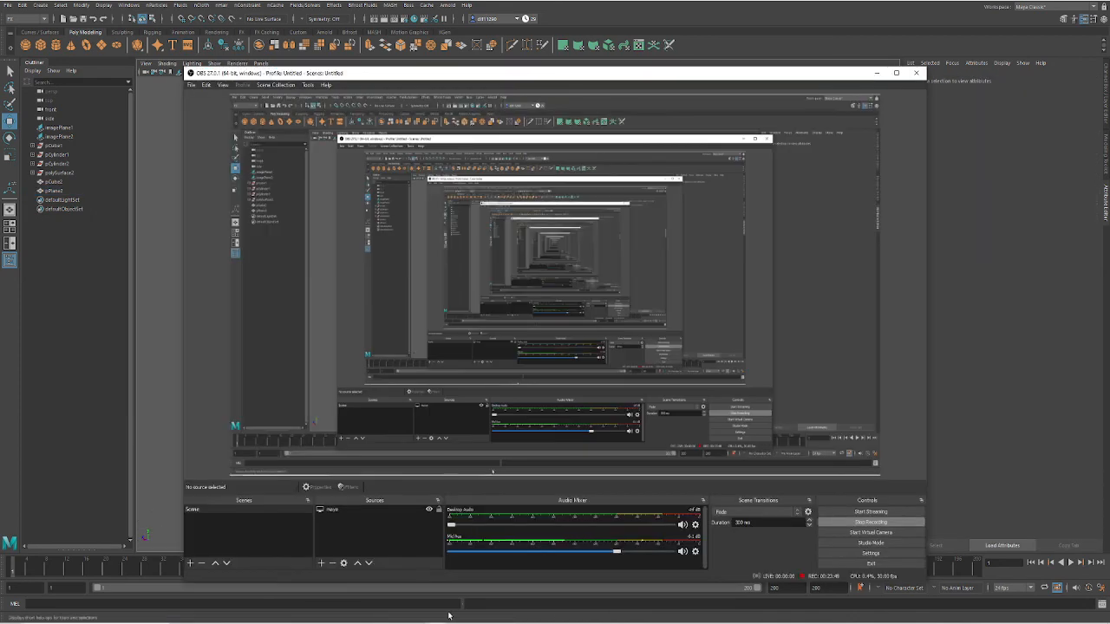